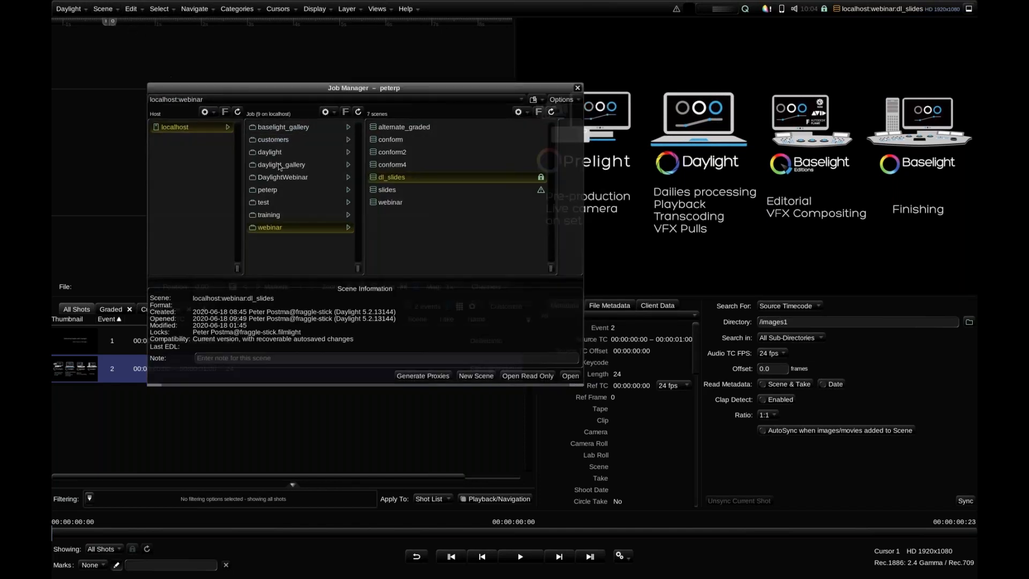
# Create a scene named Day 2 in the DaylightWebinar job, using the Day 1 scene as its template
pyautogui.click(262, 157)
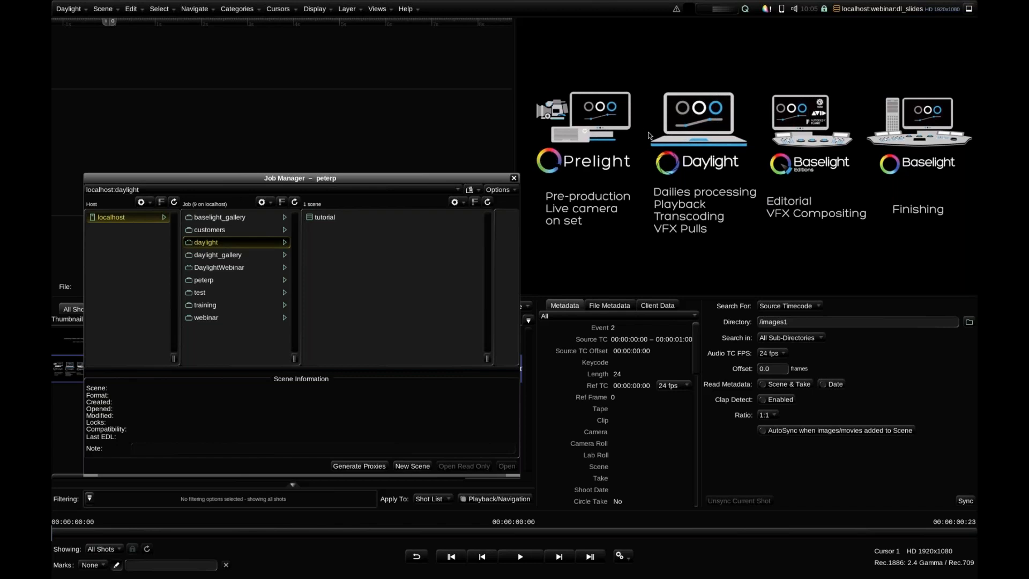
pyautogui.click(220, 267)
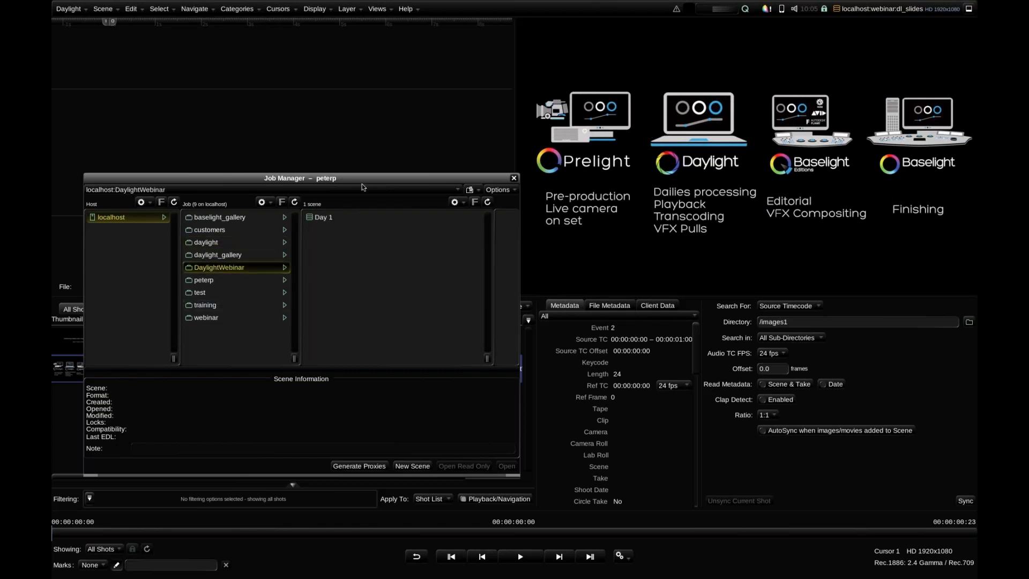
pyautogui.moveTo(363, 179); pyautogui.dragTo(389, 149)
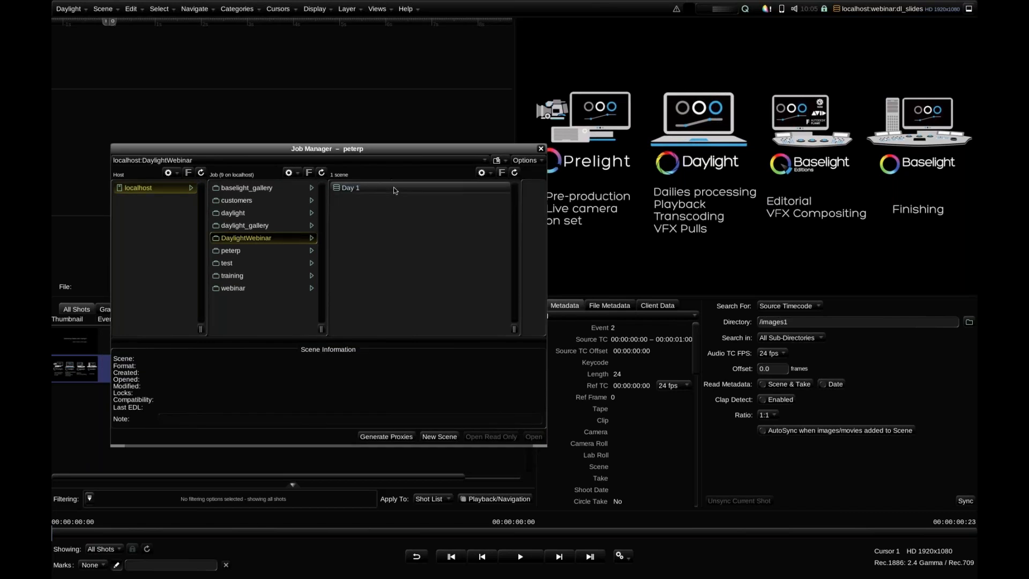
pyautogui.click(394, 187)
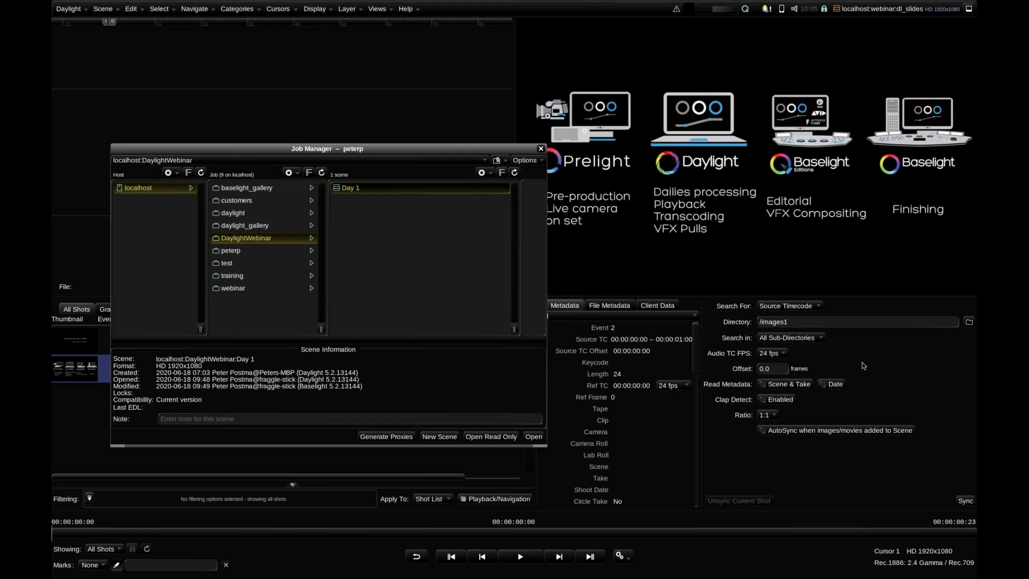
pyautogui.rightClick(365, 196)
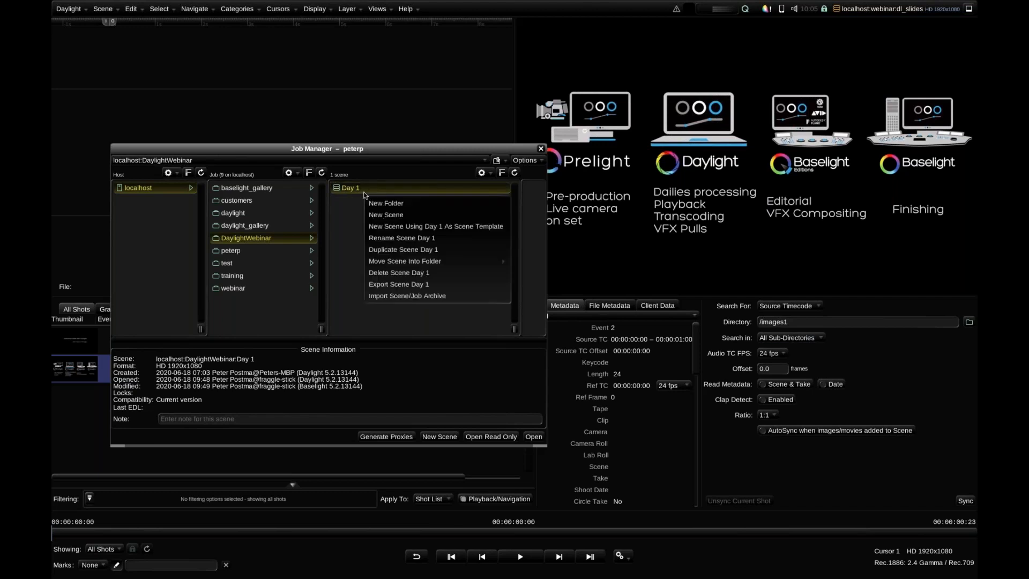
pyautogui.click(452, 229)
pyautogui.write('Day 2')
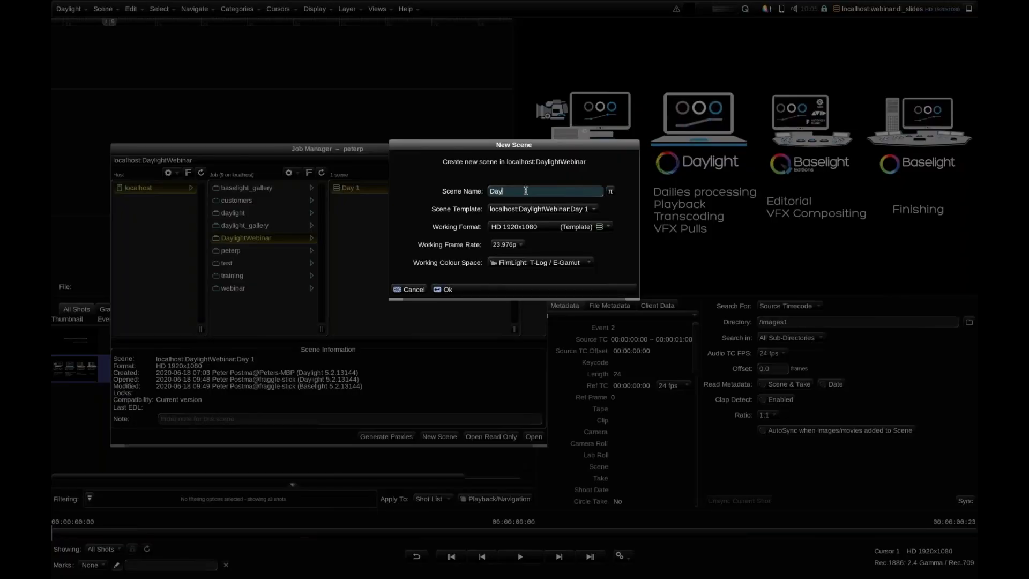
pyautogui.click(476, 292)
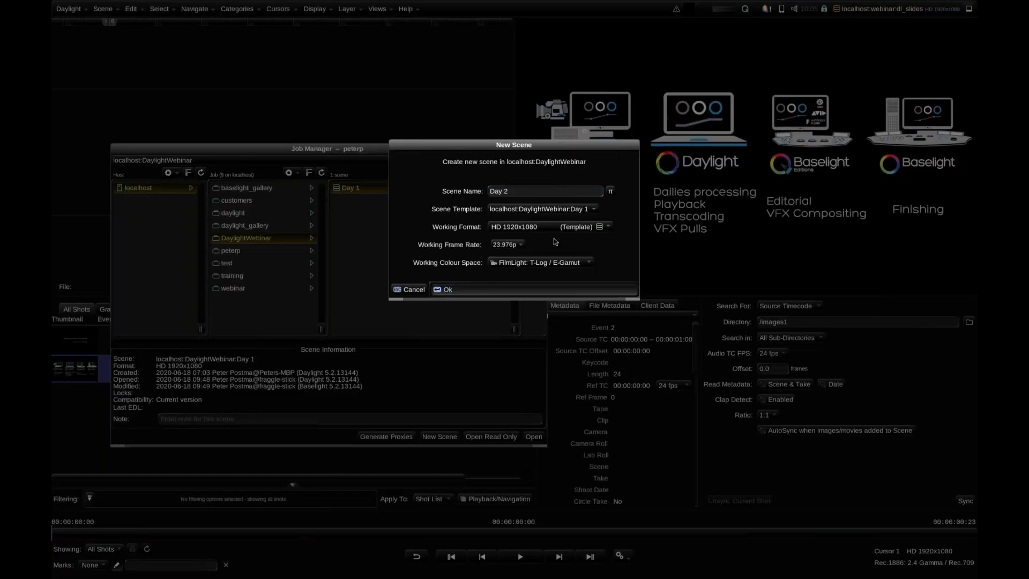
# Switch the Day 2 scene's interface layout to the Player workspace
pyautogui.click(389, 12)
pyautogui.moveTo(429, 50)
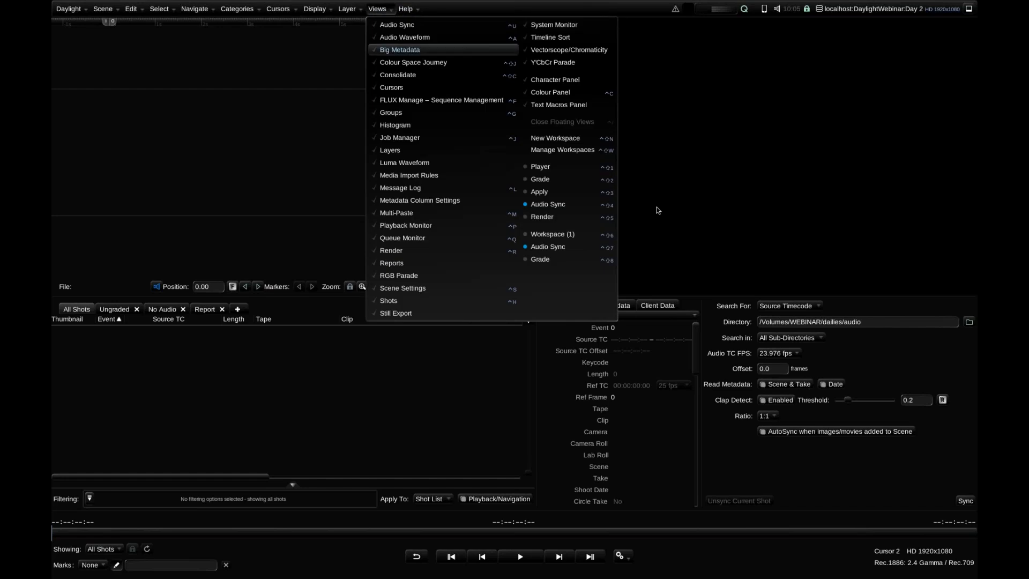
pyautogui.click(541, 166)
# Open FLUX Manage and browse to the dailies/camera folder on the WEBINAR volume
pyautogui.click(374, 13)
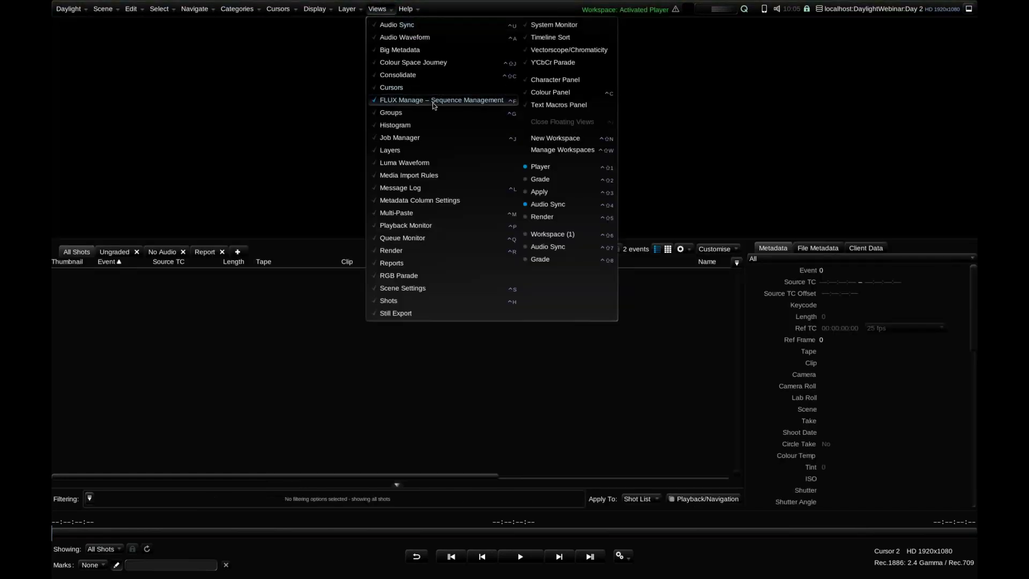
pyautogui.click(432, 102)
pyautogui.moveTo(432, 92); pyautogui.dragTo(603, 42)
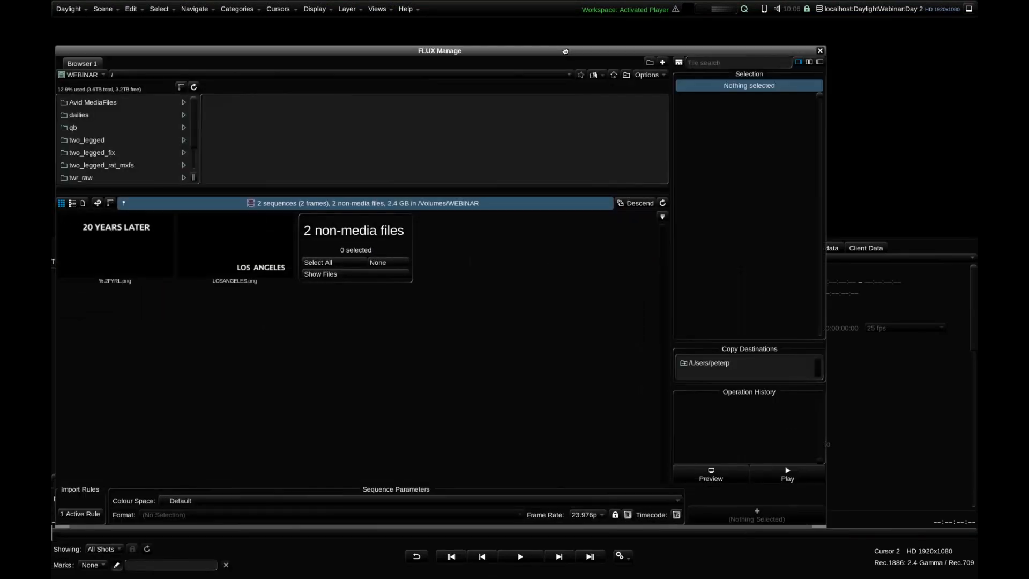
pyautogui.click(92, 78)
pyautogui.click(92, 77)
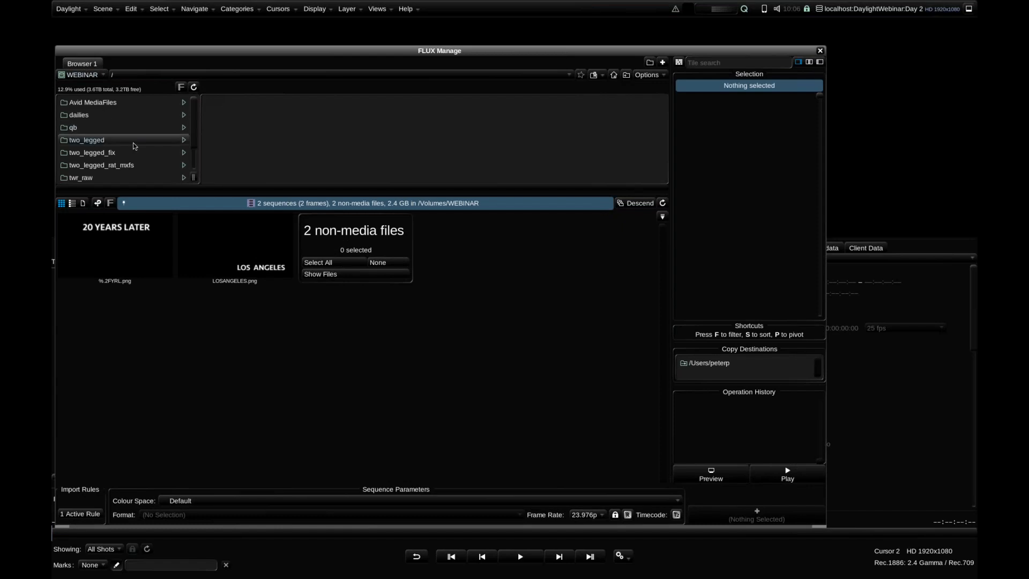
pyautogui.click(134, 115)
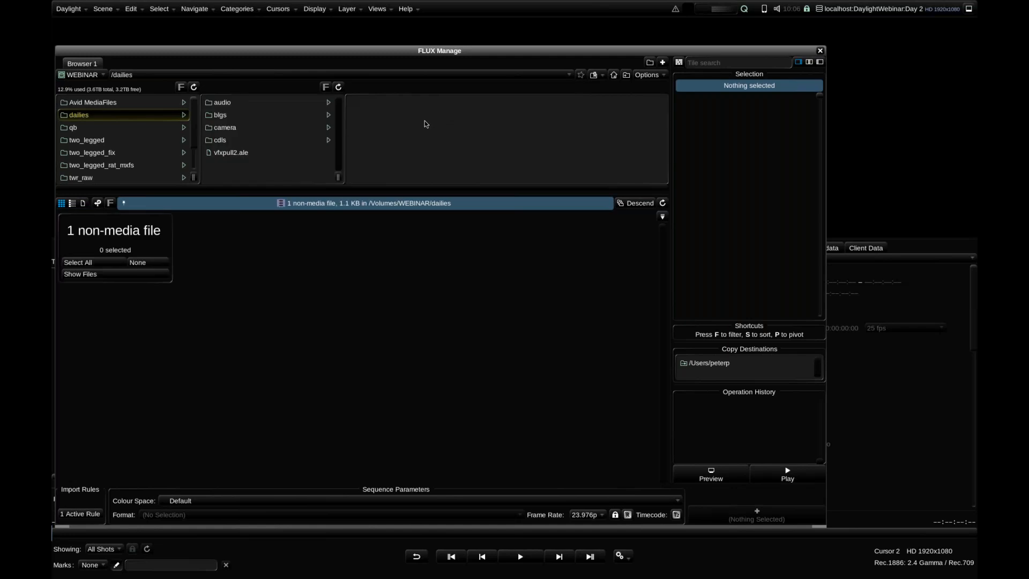
pyautogui.click(320, 128)
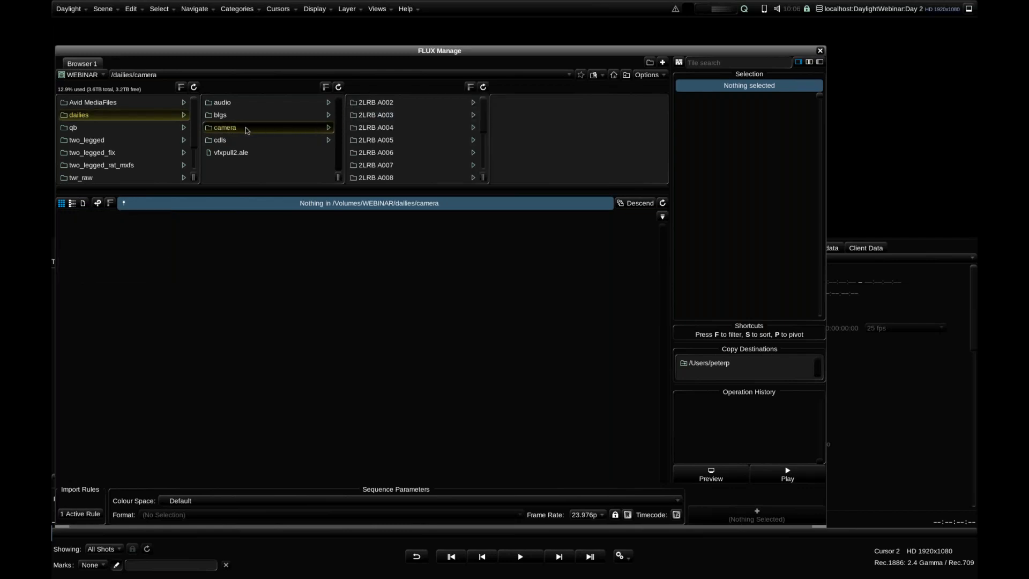
# Look through the camera roll folders and list the sequences from all subfolders of dailies/camera
pyautogui.moveTo(484, 111); pyautogui.dragTo(484, 166)
pyautogui.scroll(3, 486, 168)
pyautogui.scroll(-3, 486, 168)
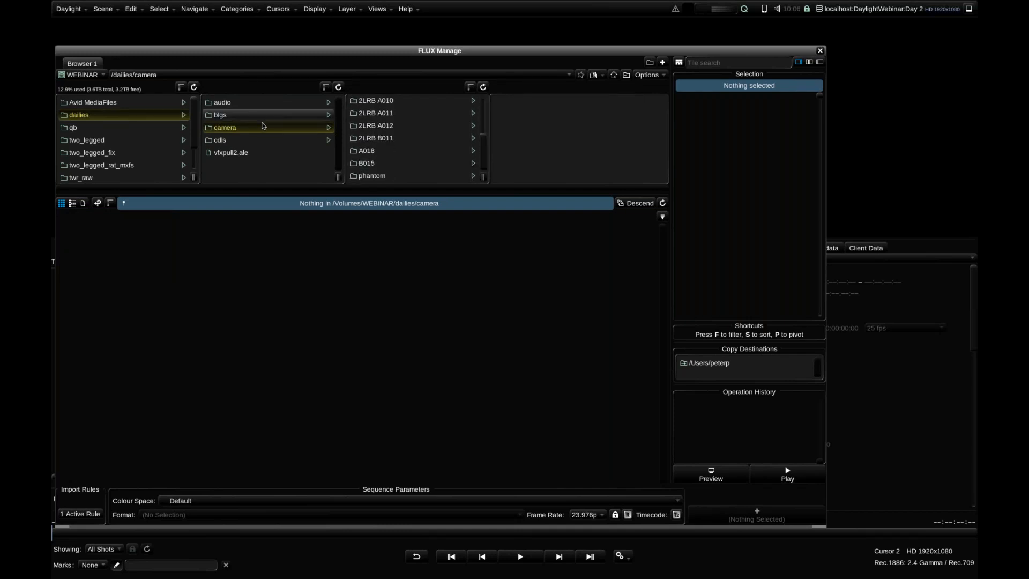
pyautogui.click(637, 206)
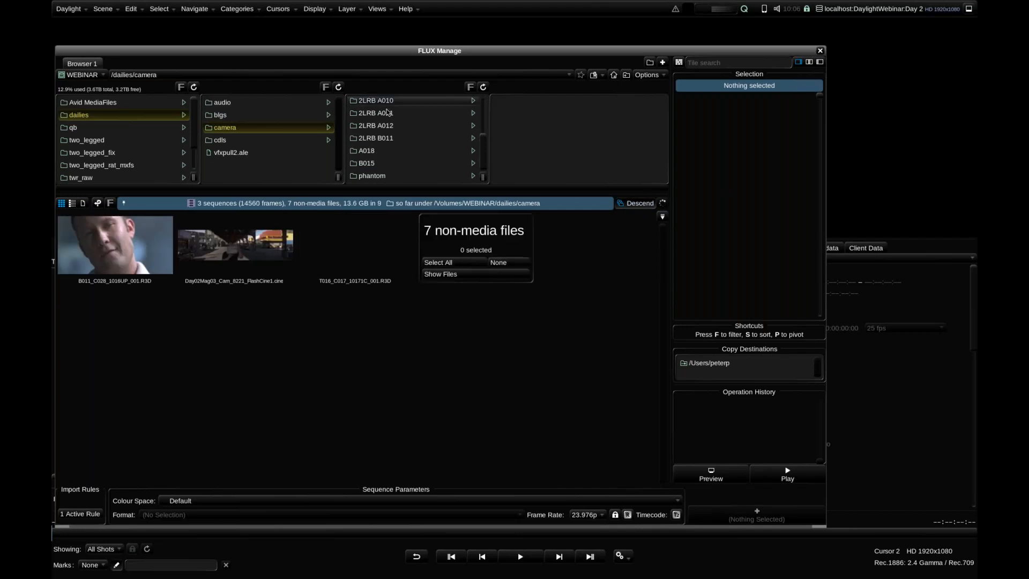
pyautogui.scroll(3, 479, 158)
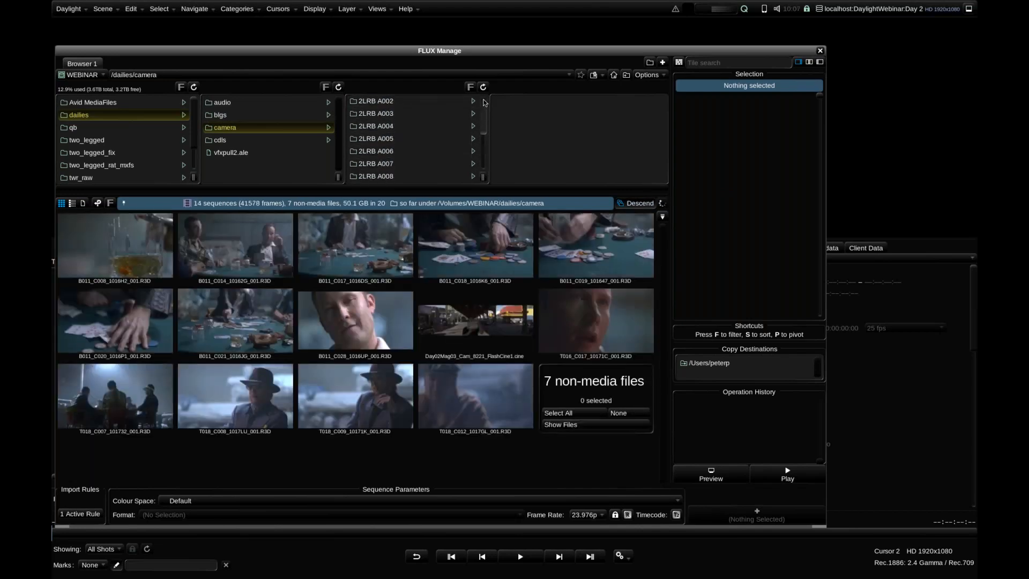
pyautogui.scroll(-3, 479, 160)
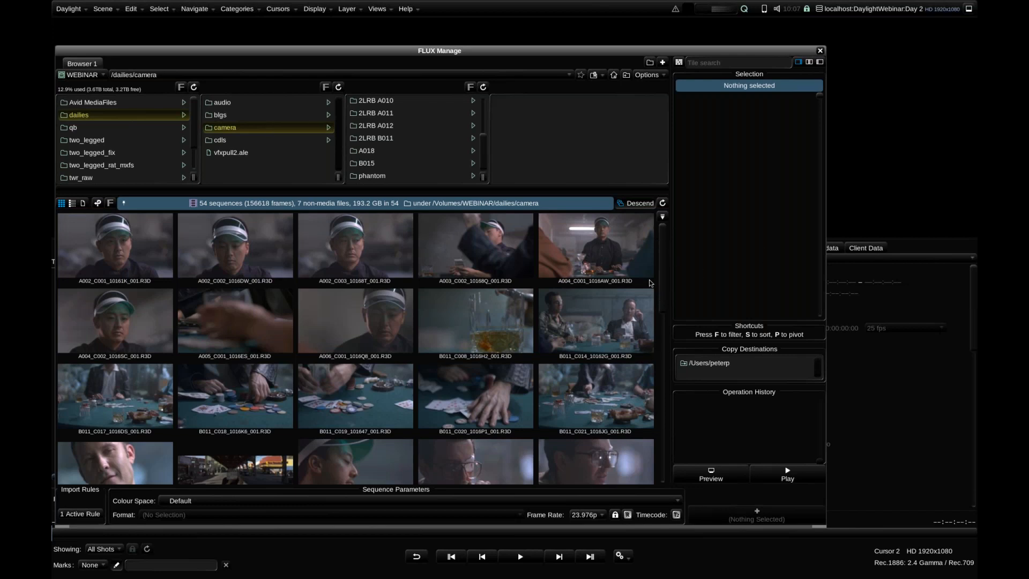
# Examine the metadata of A002_C001_10161K_001.R3D and of the Phantom clip Day02Mag03_Cam_8221_FlashCine1.cine
pyautogui.click(107, 249)
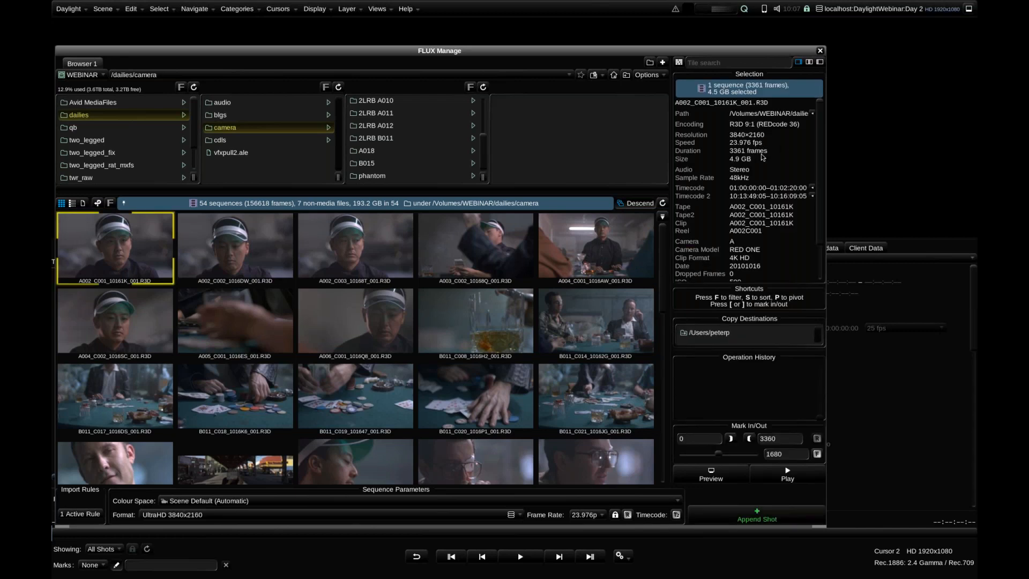
pyautogui.scroll(-2, 759, 165)
pyautogui.scroll(-3, 759, 165)
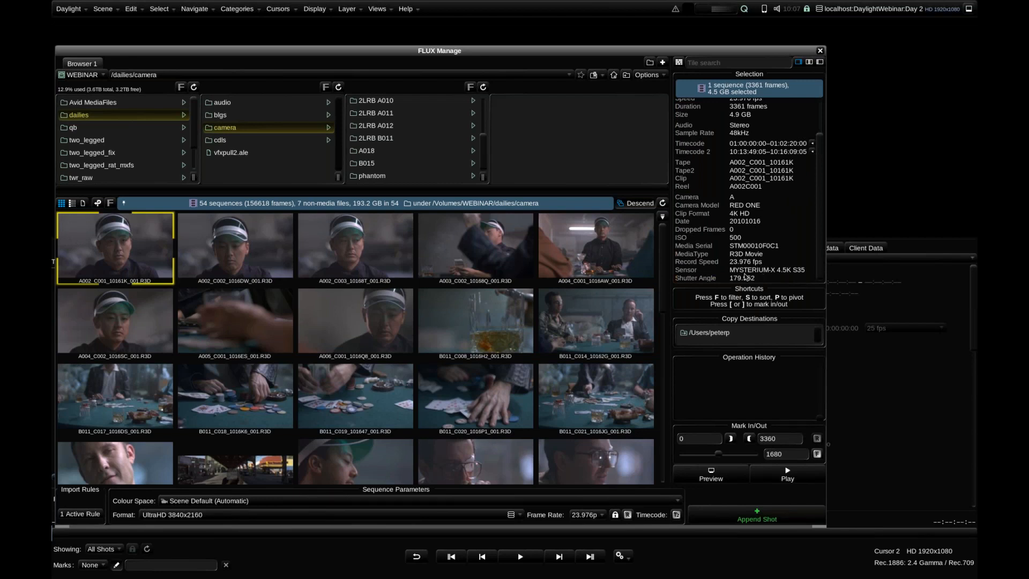
pyautogui.scroll(-10, 388, 308)
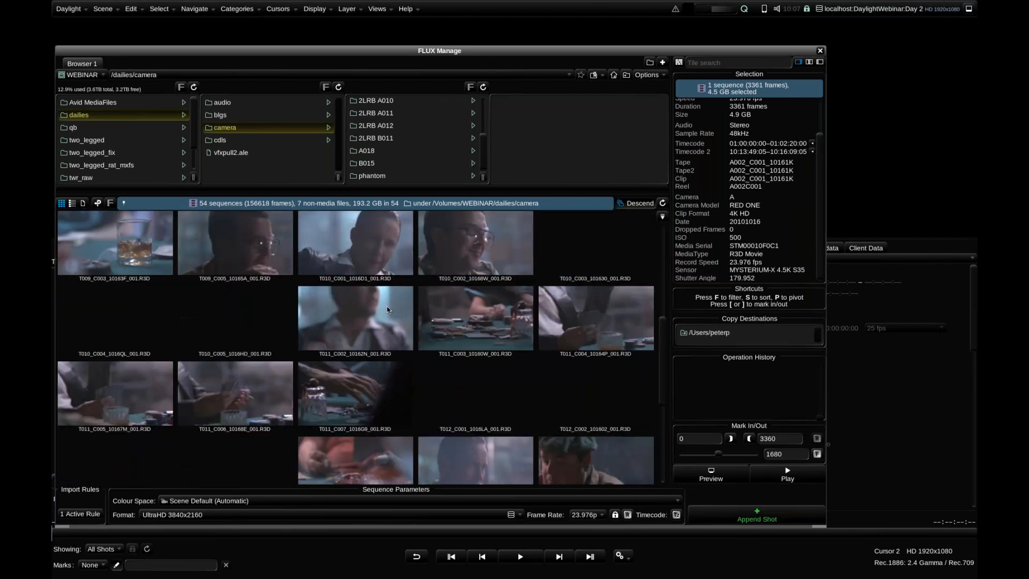
pyautogui.scroll(4, 248, 328)
pyautogui.click(247, 327)
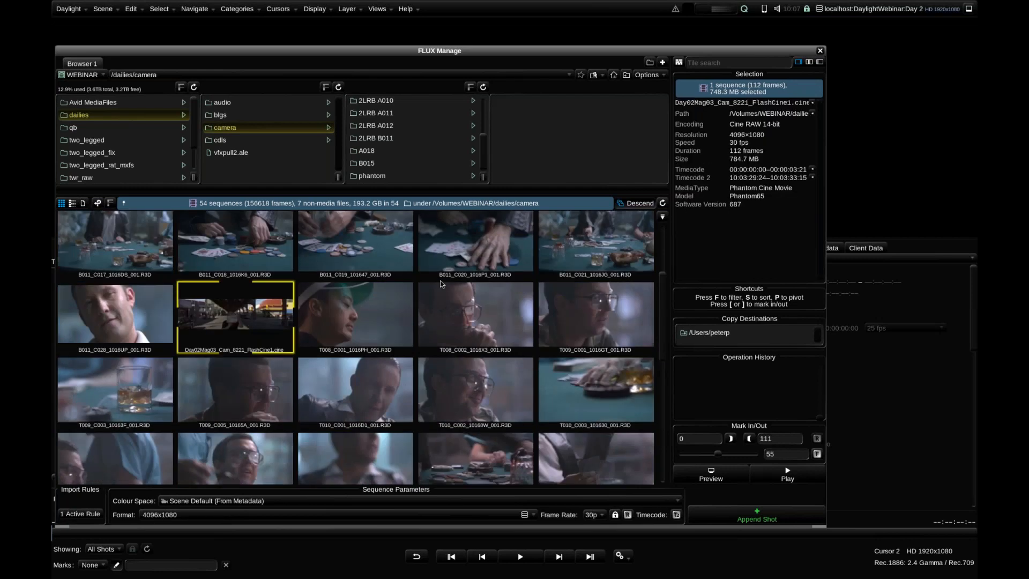
# Show the camera sequences as a list sorted by encoding and examine the details of T008_C001_1016PH_001.R3D
pyautogui.click(71, 204)
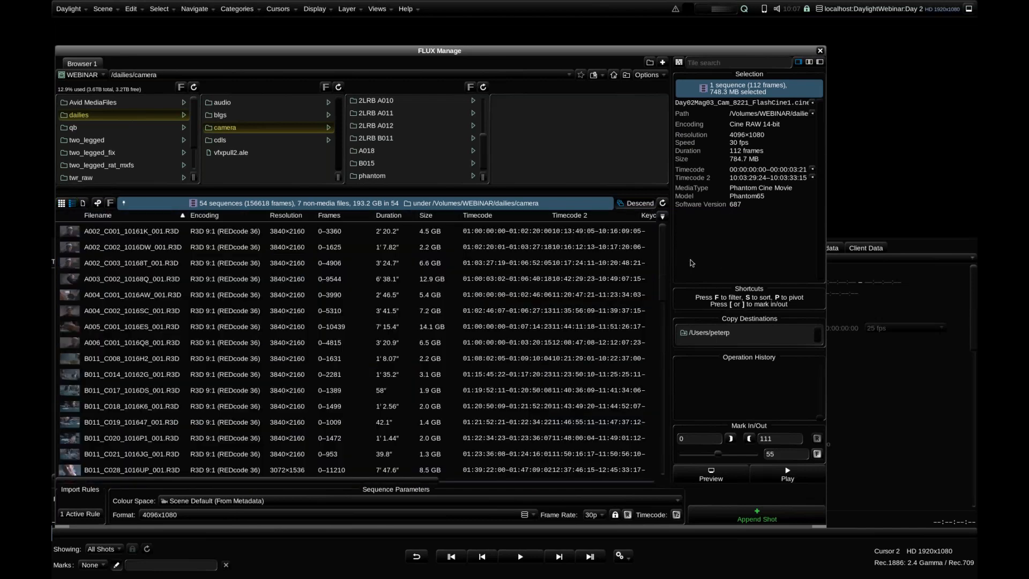
pyautogui.moveTo(664, 263); pyautogui.dragTo(679, 212)
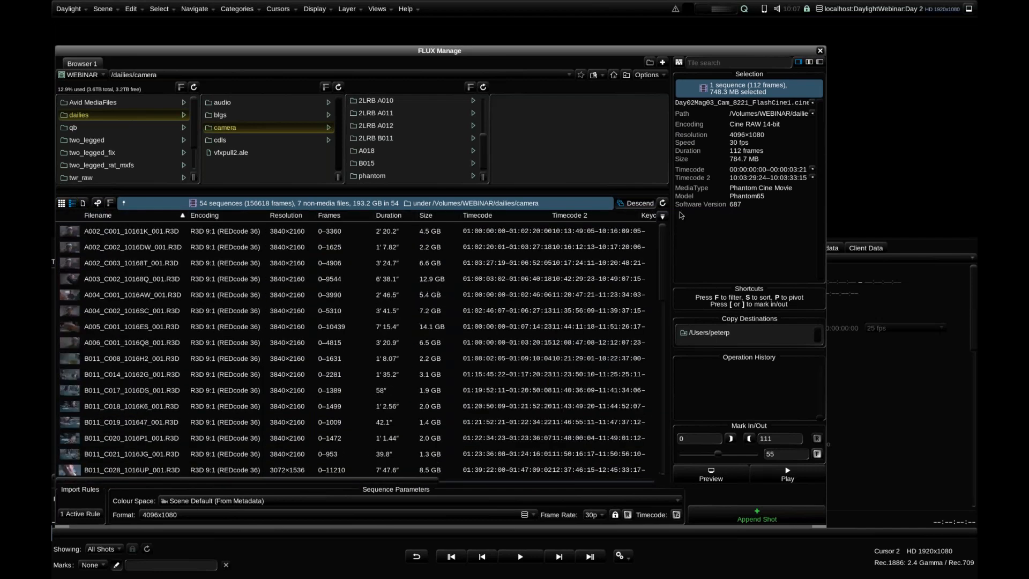
pyautogui.click(209, 215)
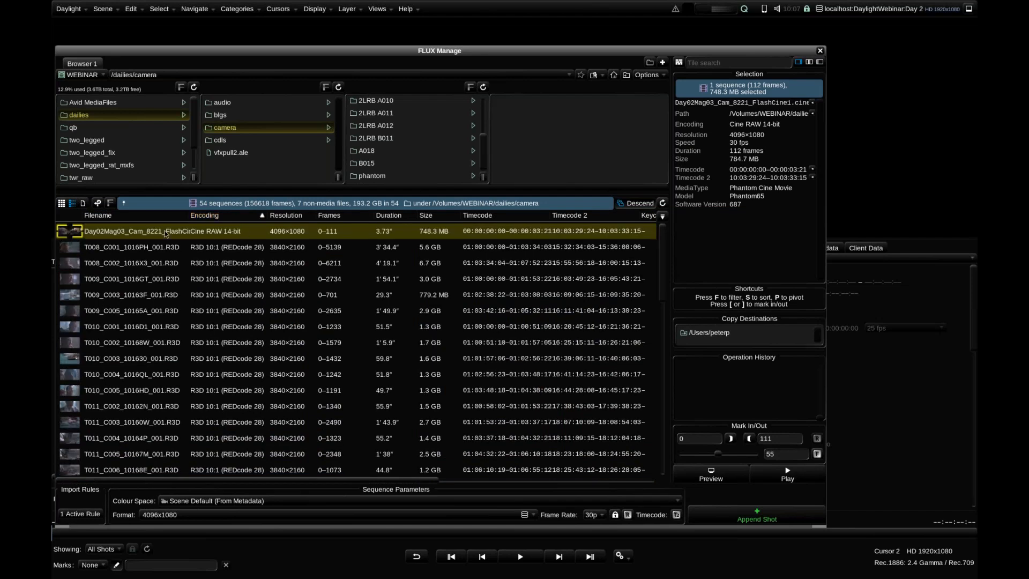
pyautogui.click(71, 249)
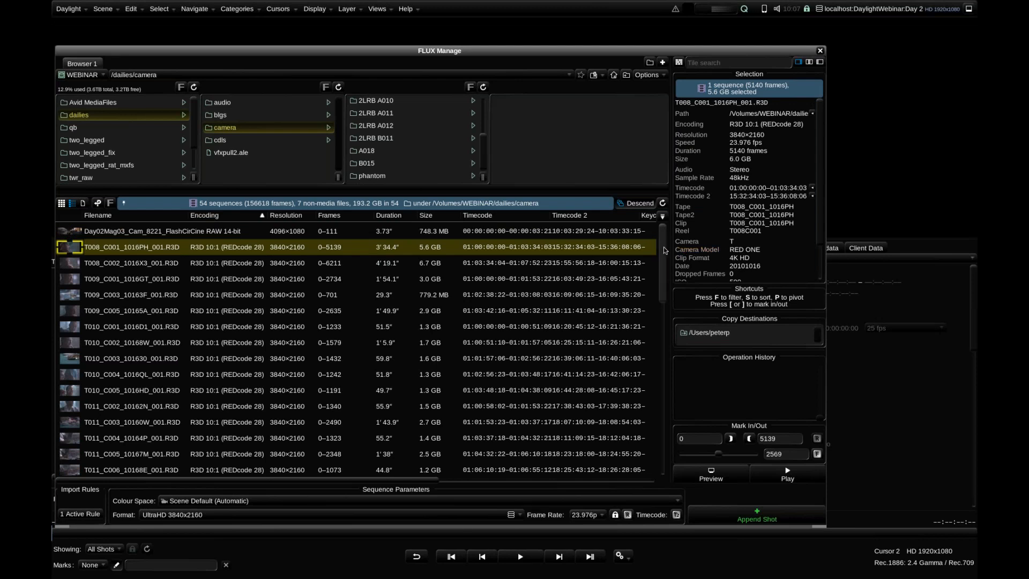
pyautogui.moveTo(664, 289); pyautogui.dragTo(665, 276)
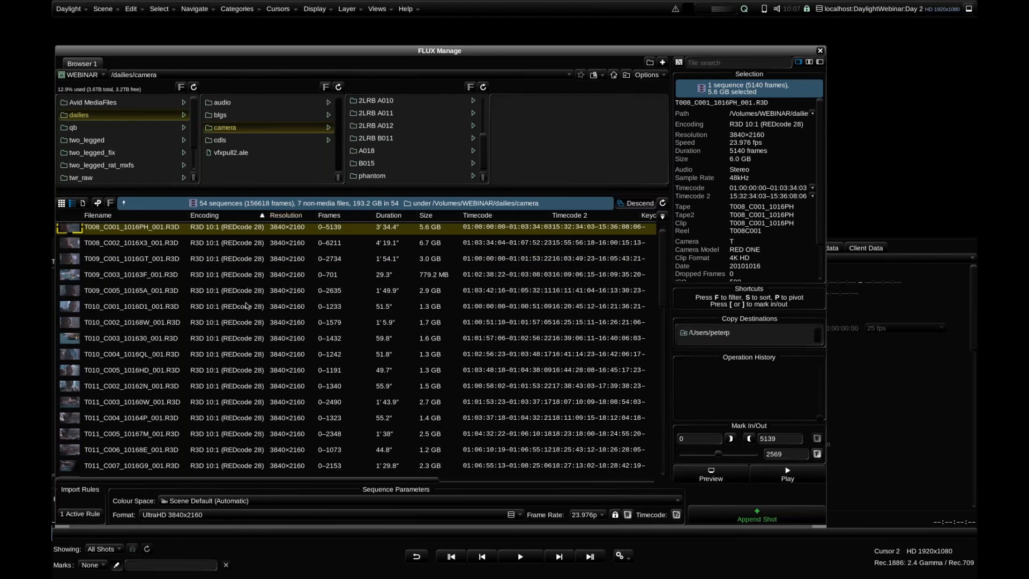
# Append all 54 camera sequences to the scene, keeping the record timecode rate and changing the scene's container to /Volumes/WEBINAR
pyautogui.scroll(-5, 246, 306)
pyautogui.click(77, 447)
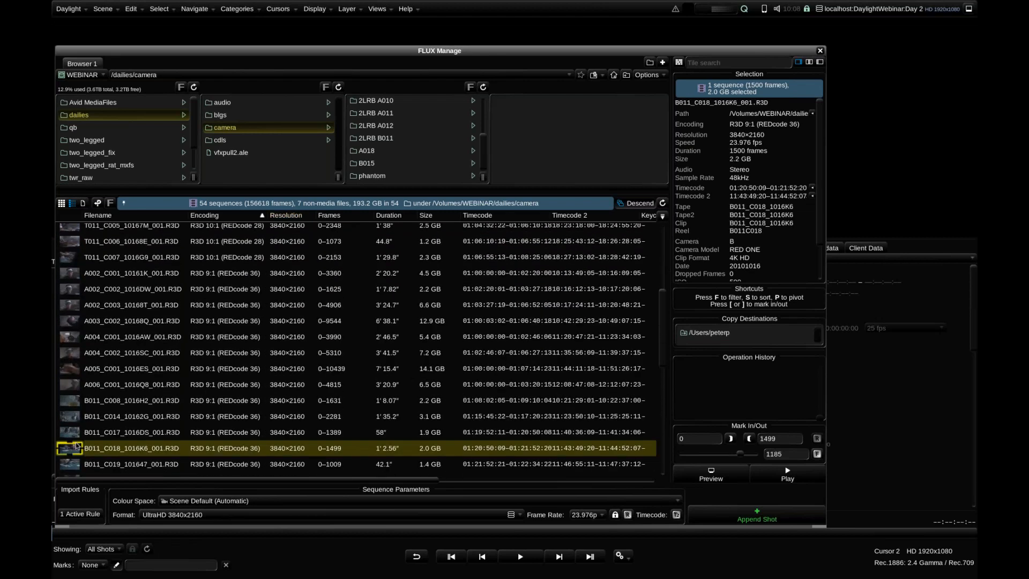
pyautogui.hotkey('ctrl', 'a')
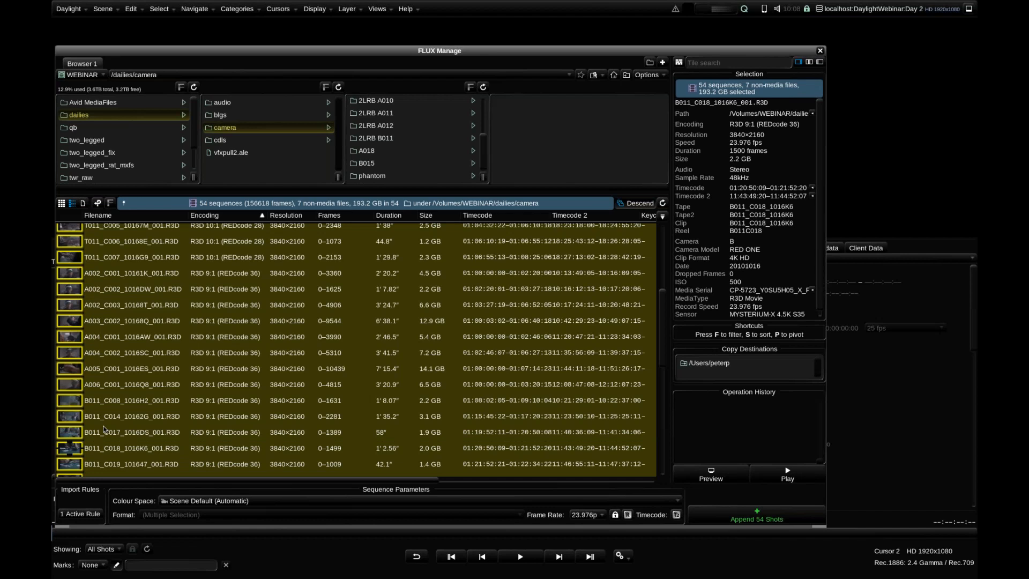
pyautogui.click(755, 517)
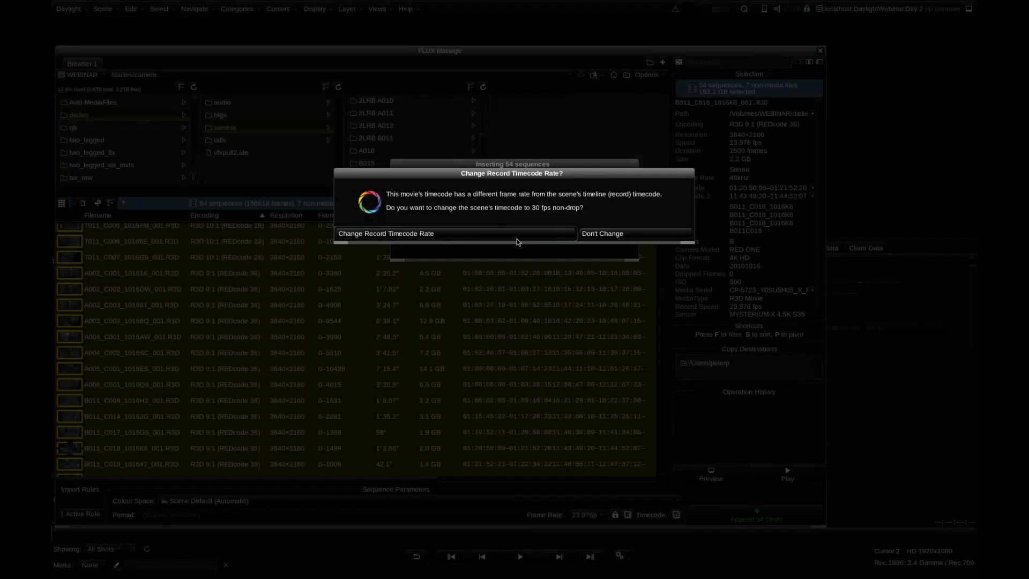
pyautogui.click(585, 233)
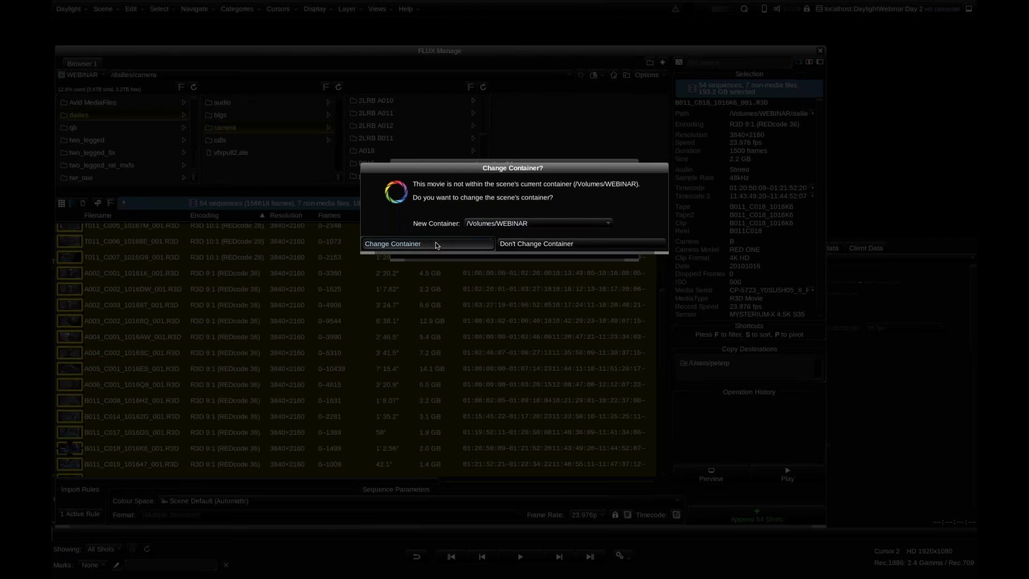
pyautogui.click(436, 245)
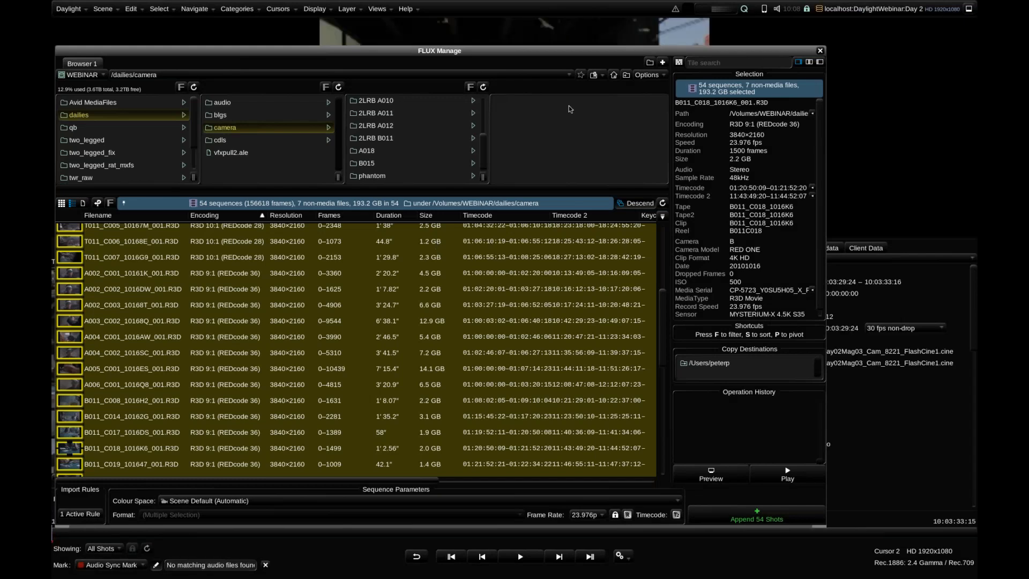
# Close FLUX Manage and open the Audio Sync view over the shot list
pyautogui.moveTo(209, 62); pyautogui.dragTo(52, 74)
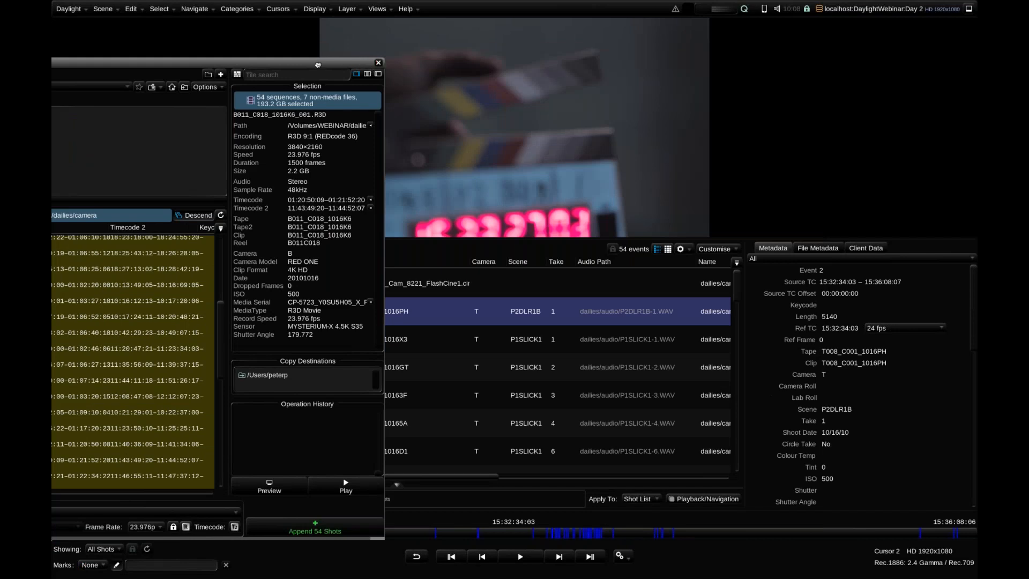
pyautogui.moveTo(324, 67); pyautogui.dragTo(736, 67)
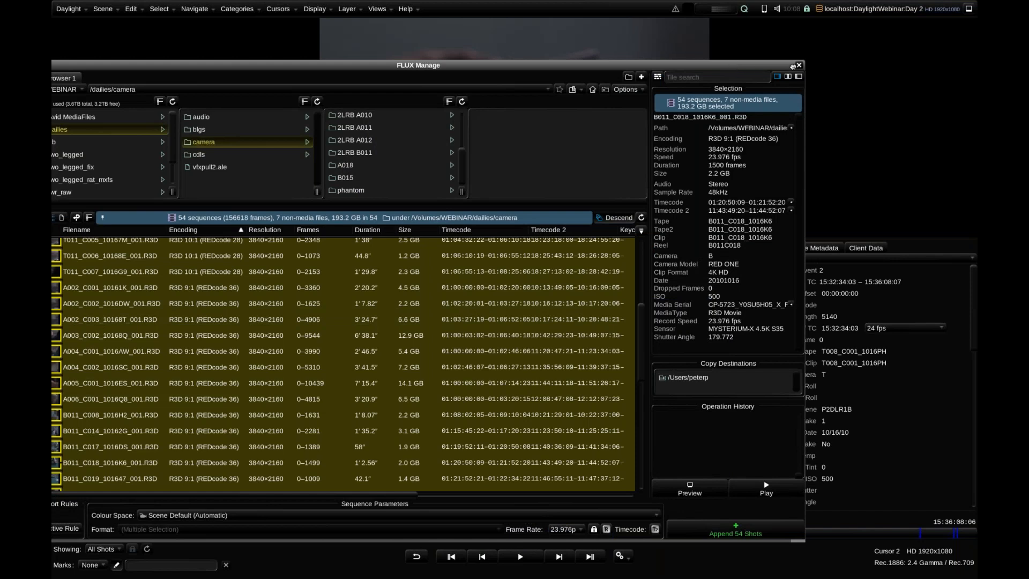
pyautogui.click(799, 64)
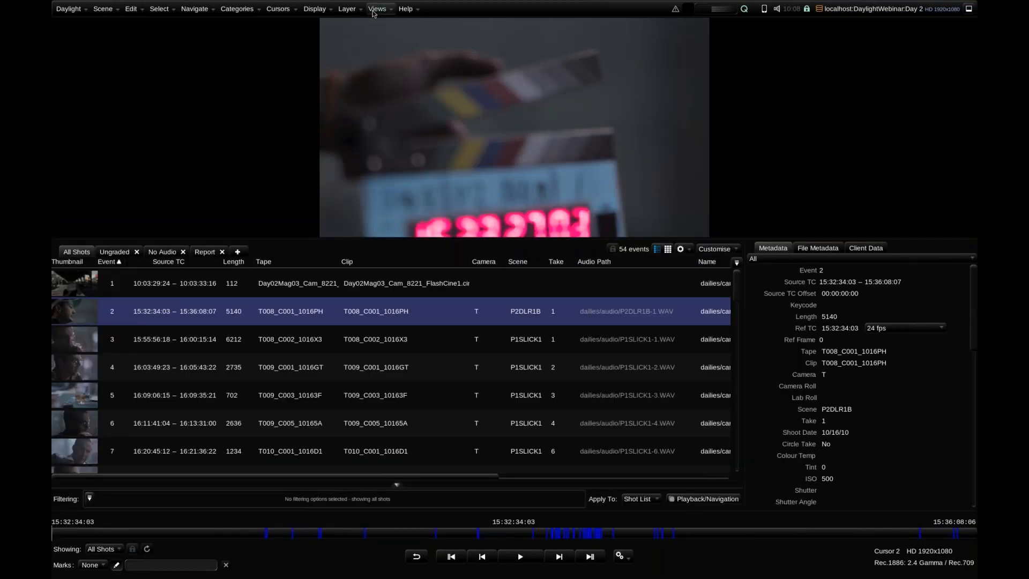
pyautogui.click(375, 10)
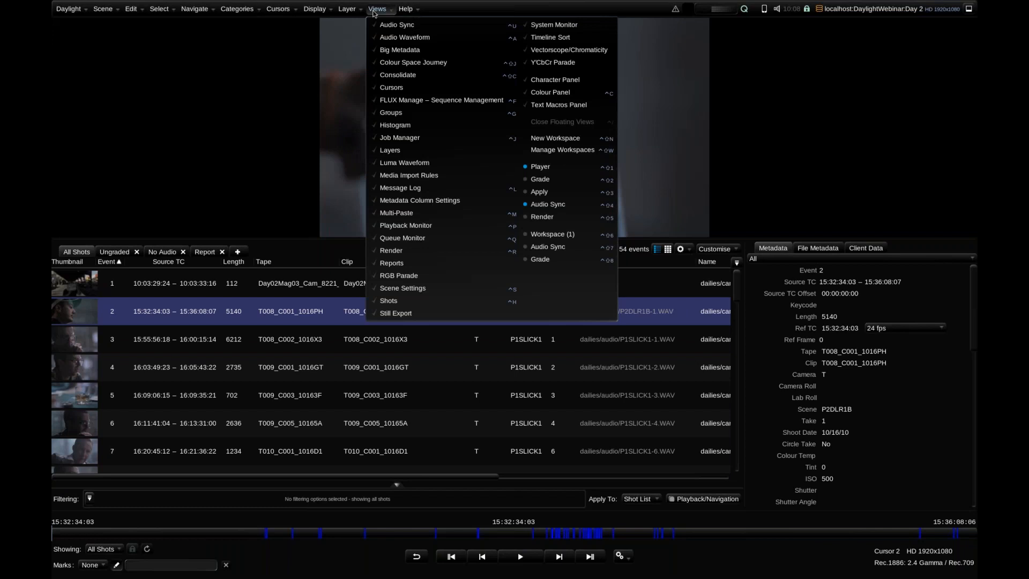
pyautogui.click(407, 28)
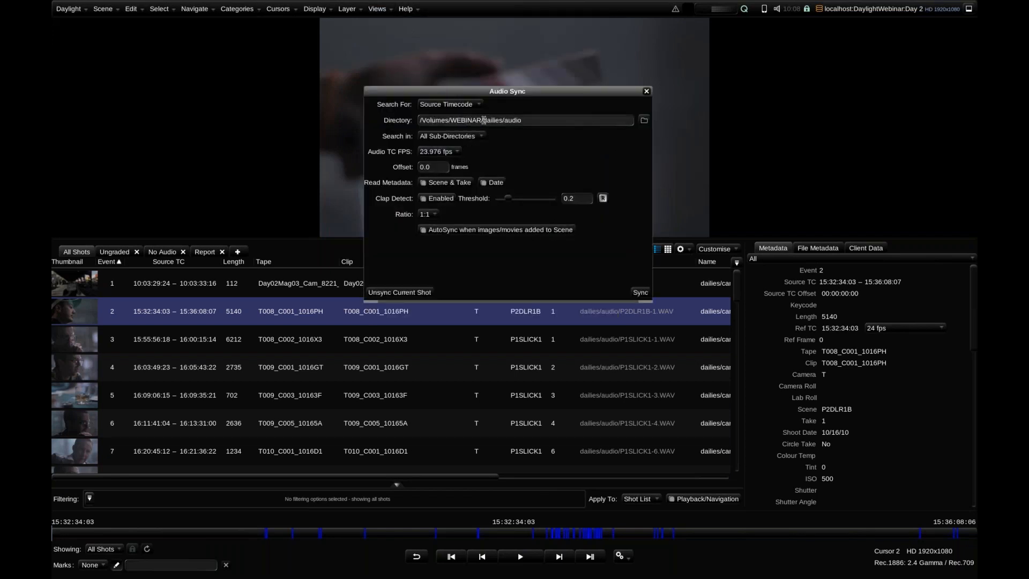
# Inspect the audio files in the sync directory /Volumes/WEBINAR/dailies/audio, then close the Audio Sync view
pyautogui.click(619, 121)
pyautogui.click(644, 120)
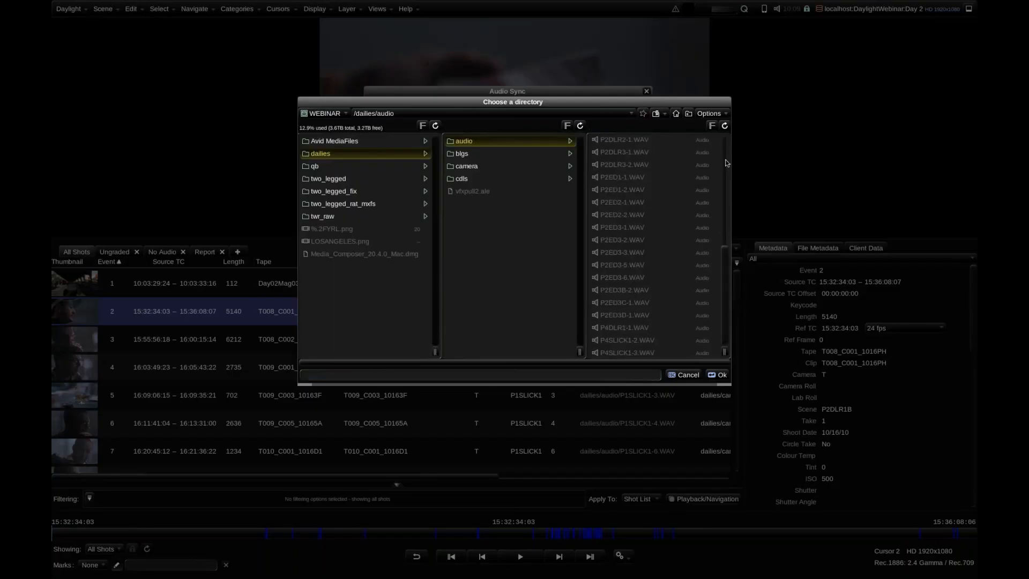
pyautogui.click(689, 376)
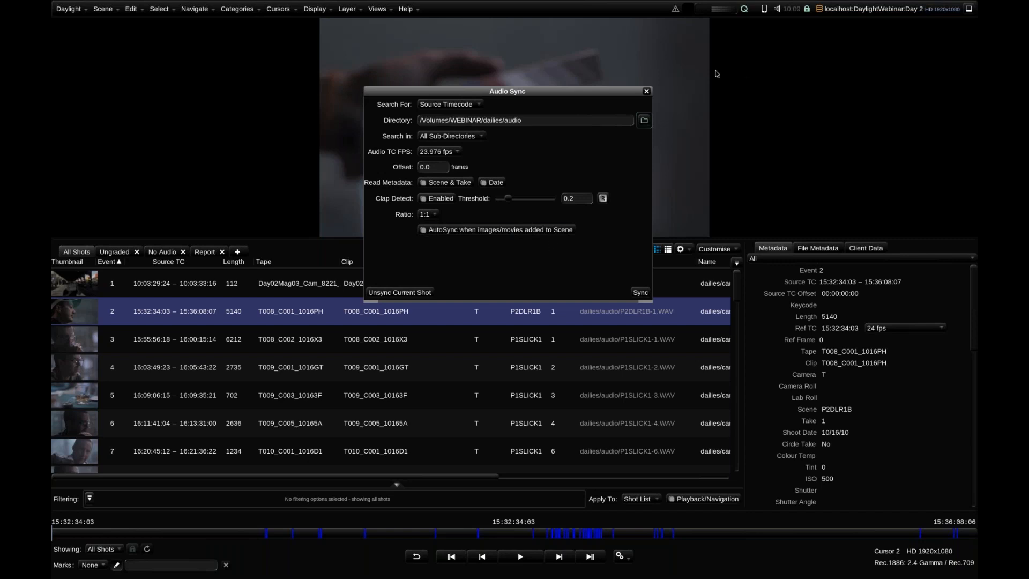
pyautogui.click(646, 91)
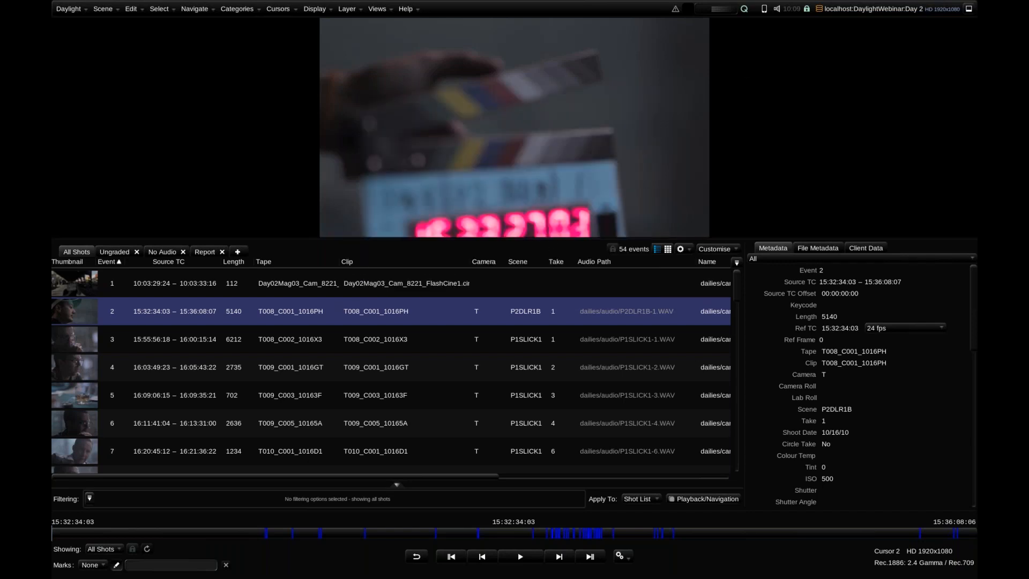
# Add a Burnin setting to Cursor 2, set it to Source&Audio, and close the Cursors view
pyautogui.click(378, 9)
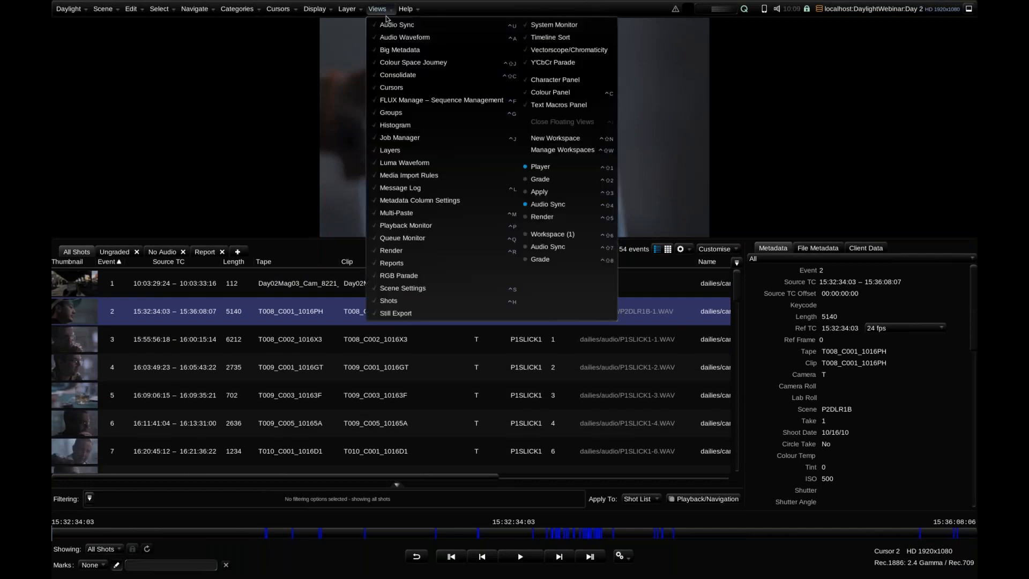
pyautogui.click(444, 88)
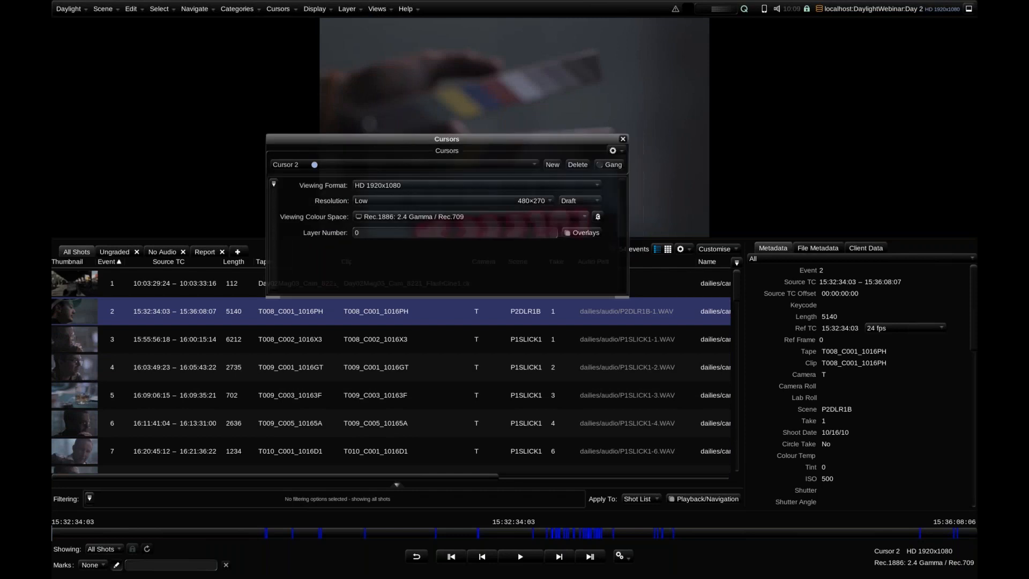
pyautogui.moveTo(407, 139); pyautogui.dragTo(331, 152)
pyautogui.click(198, 205)
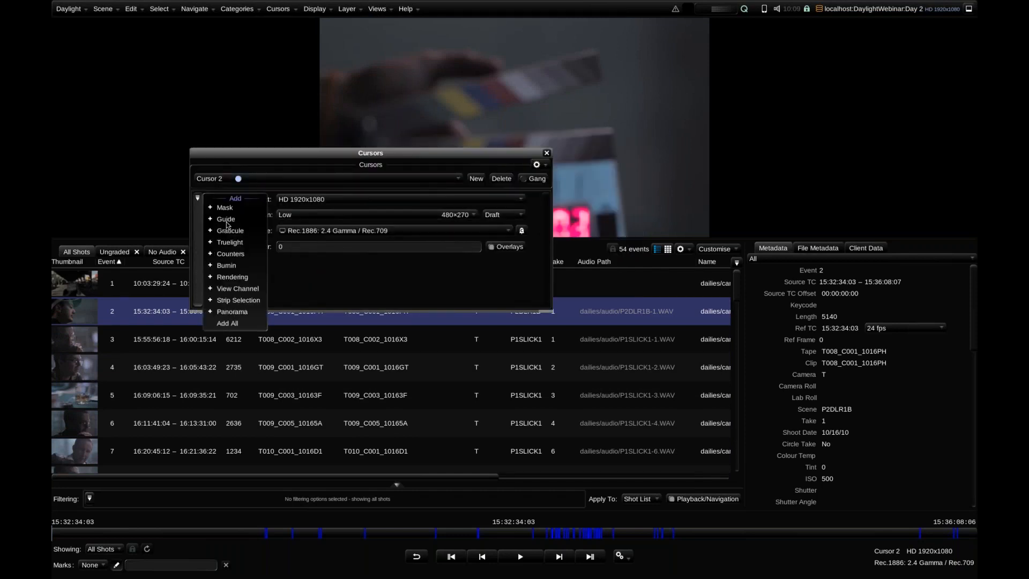
pyautogui.click(245, 270)
pyautogui.click(300, 248)
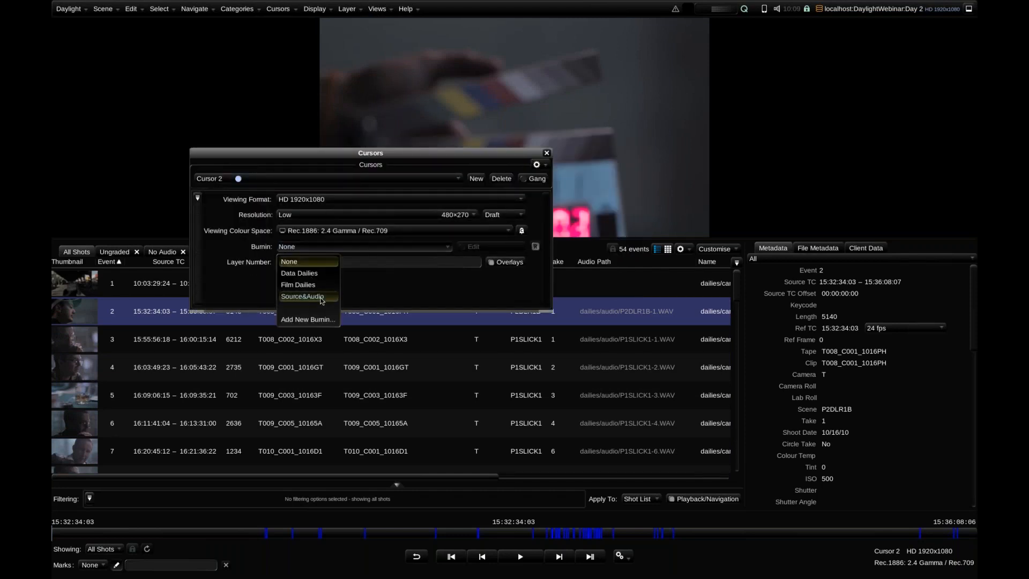
pyautogui.click(302, 296)
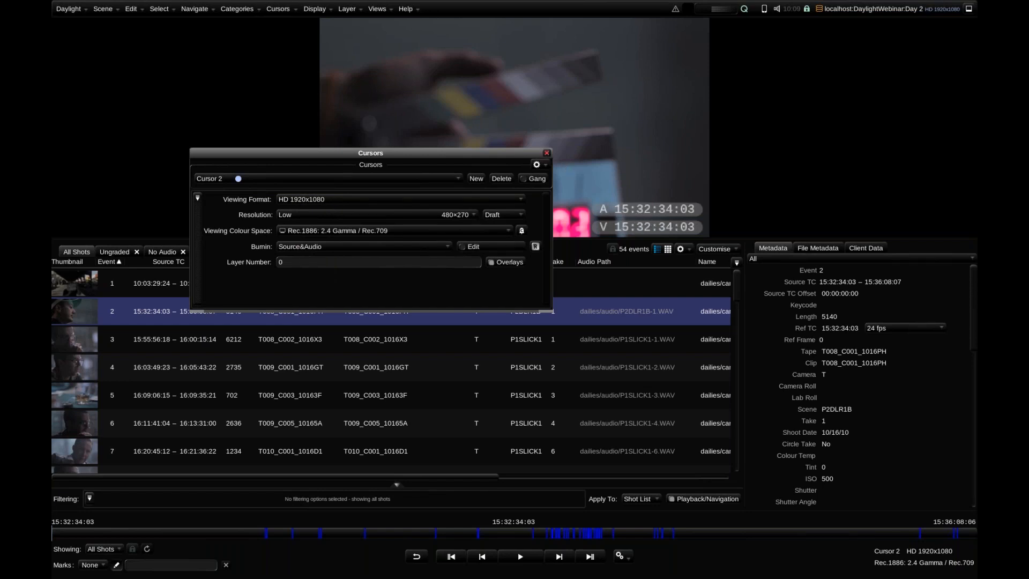
pyautogui.click(546, 152)
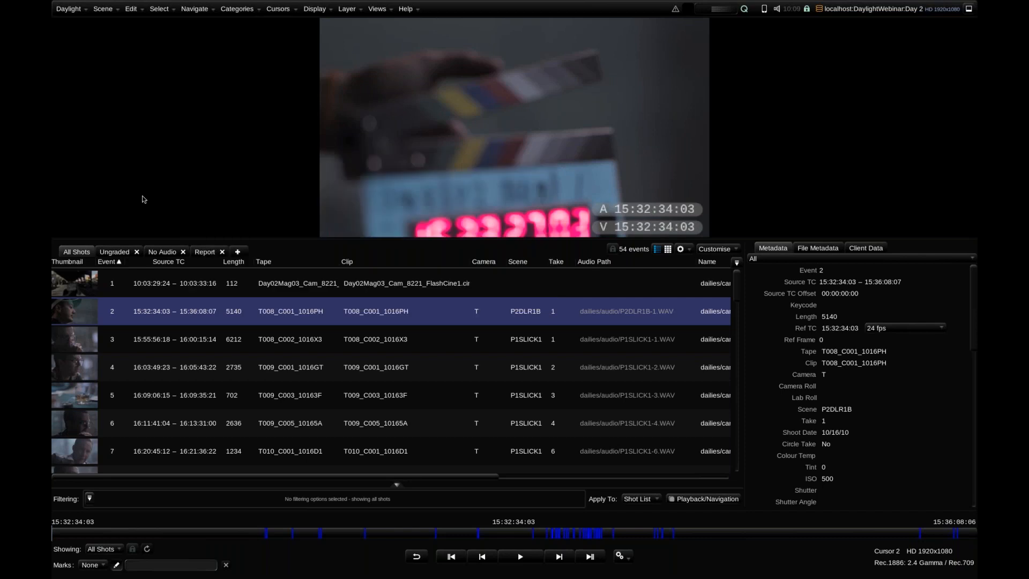
# Review the Phantom clip among the shots without audio by scrubbing through it, then return to all shots
pyautogui.click(161, 253)
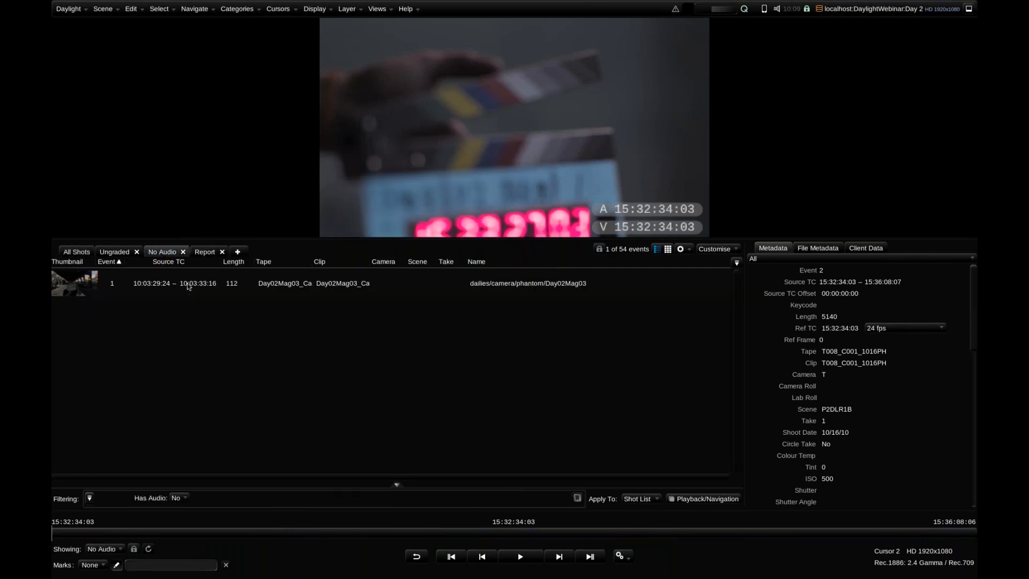
pyautogui.click(188, 286)
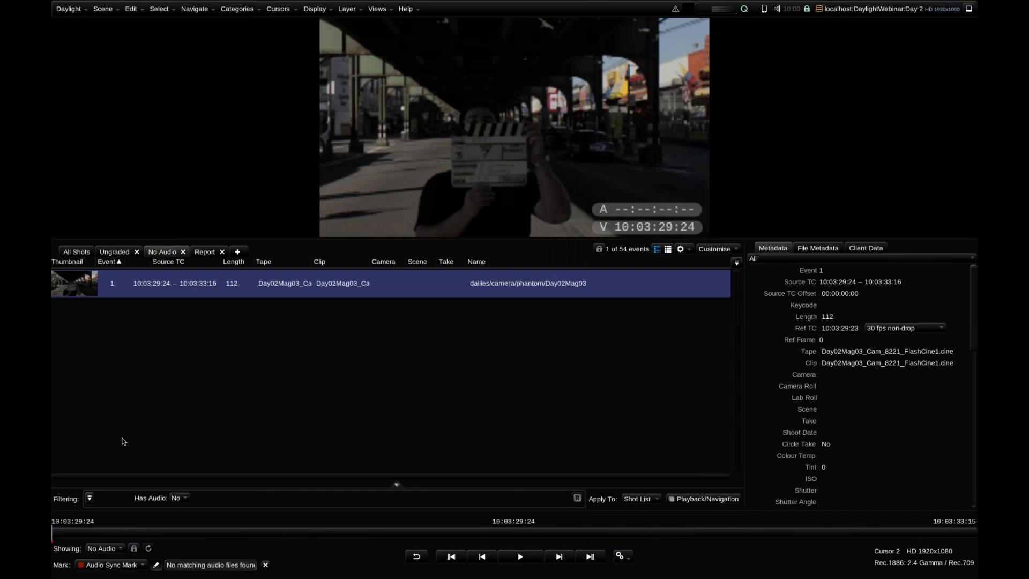
pyautogui.moveTo(85, 538)
pyautogui.mouseDown()
pyautogui.moveTo(207, 534)
pyautogui.moveTo(70, 524)
pyautogui.moveTo(368, 518)
pyautogui.moveTo(79, 528)
pyautogui.mouseUp()
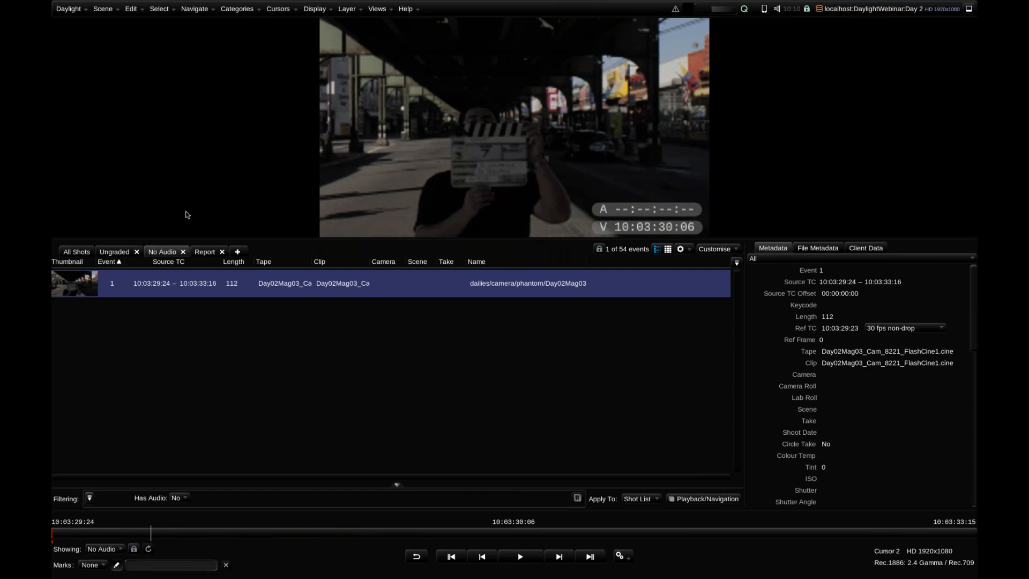
pyautogui.click(78, 255)
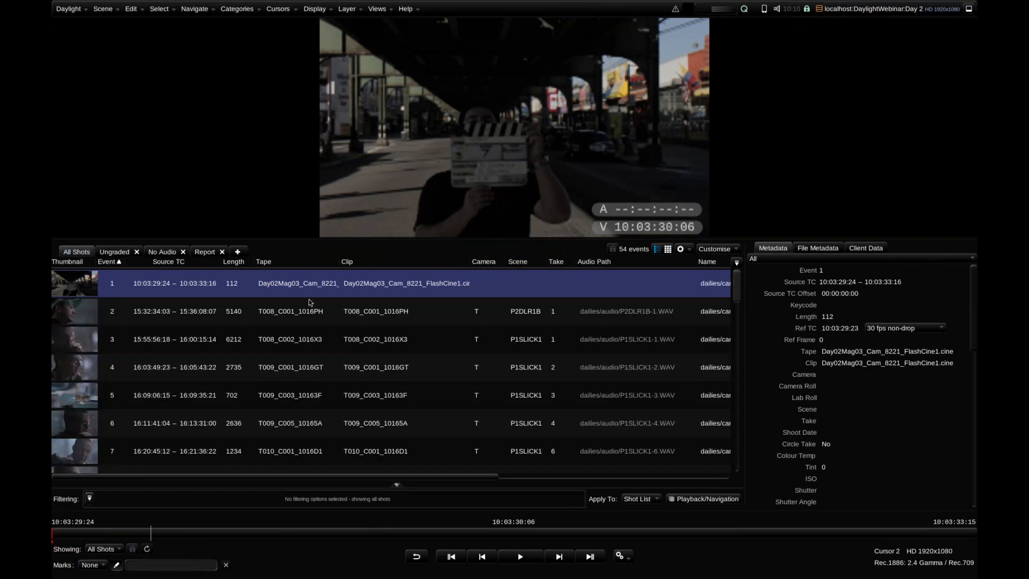
# Check the audio and video timecode burn-in on T008_C001_1016PH and review the Audio Sync settings
pyautogui.click(92, 313)
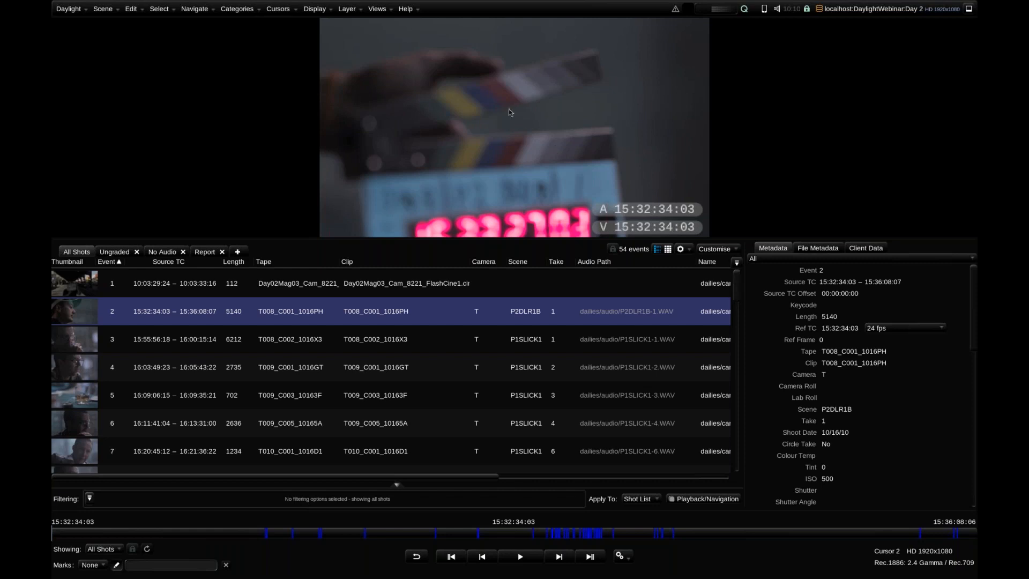
pyautogui.click(382, 9)
pyautogui.click(385, 27)
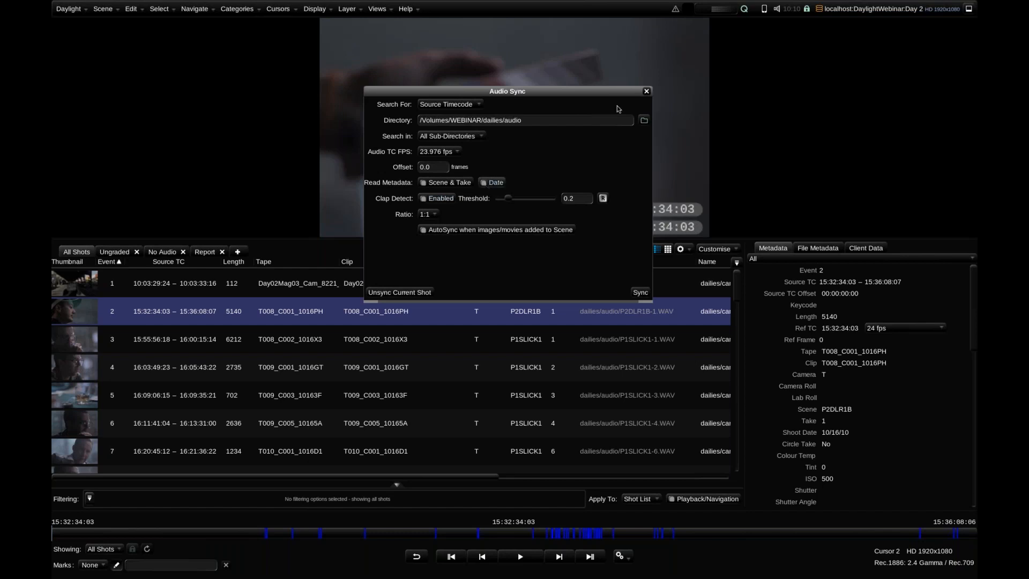
pyautogui.click(646, 92)
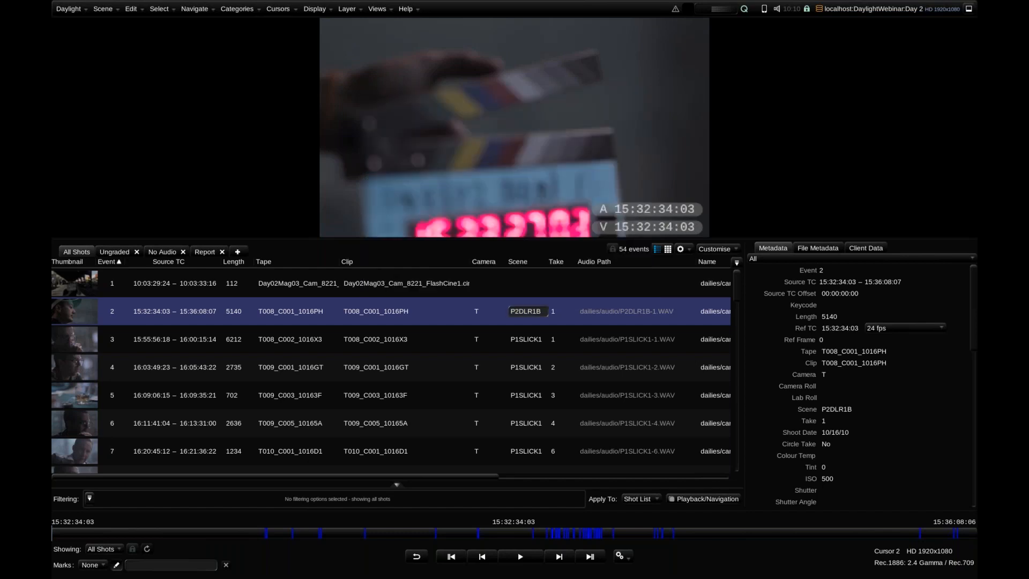
# Sort the shot list by source timecode and look through the sorted shots
pyautogui.moveTo(737, 298)
pyautogui.mouseDown()
pyautogui.moveTo(737, 317)
pyautogui.moveTo(737, 294)
pyautogui.mouseUp()
pyautogui.click(173, 262)
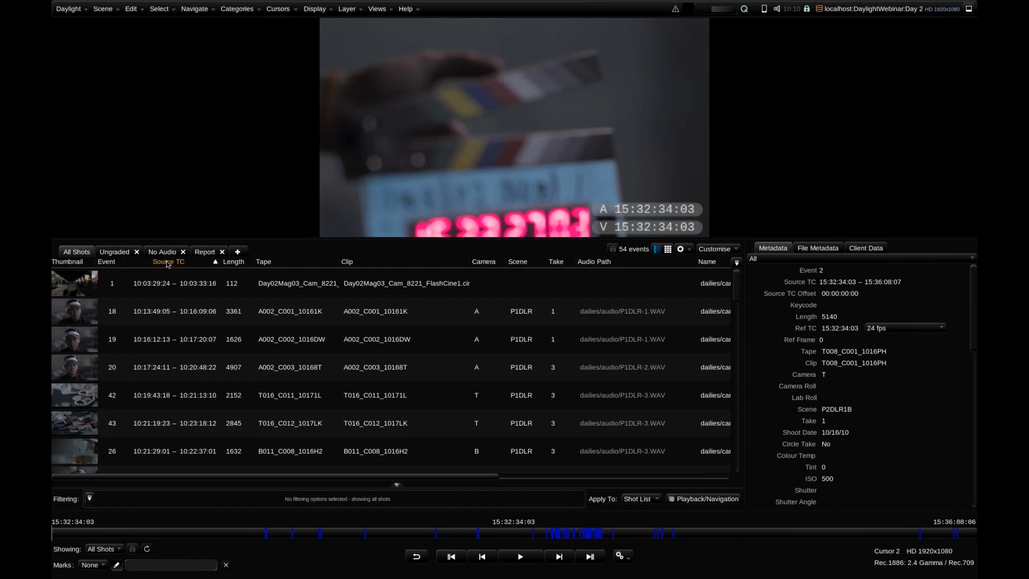
pyautogui.scroll(-1, 204, 322)
pyautogui.scroll(-2, 204, 322)
pyautogui.scroll(3, 268, 321)
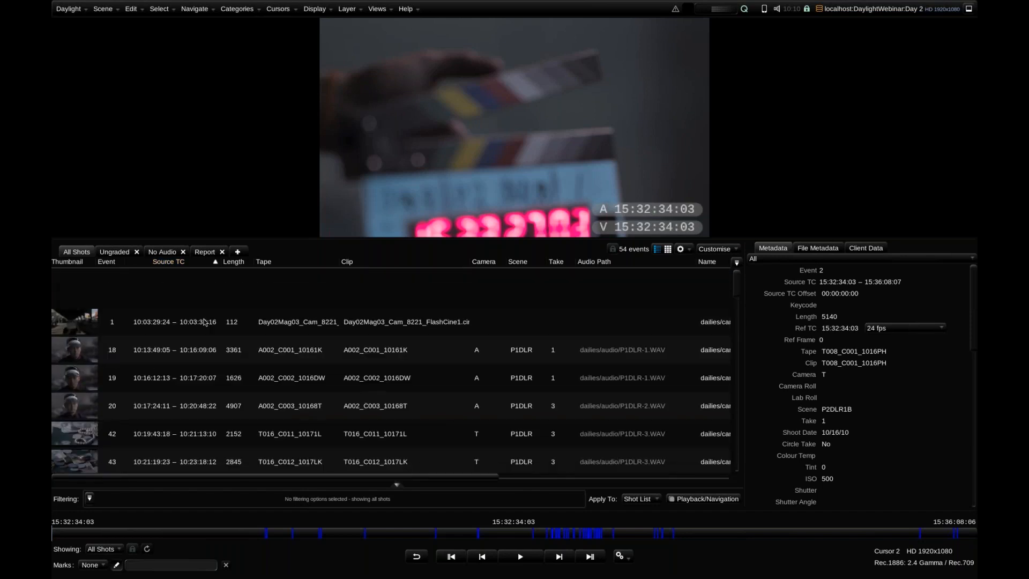
# Compare the slates of A002_C001_10161K and A002_C002_1016DW and set the take of A002_C002_1016DW to 2
pyautogui.click(332, 318)
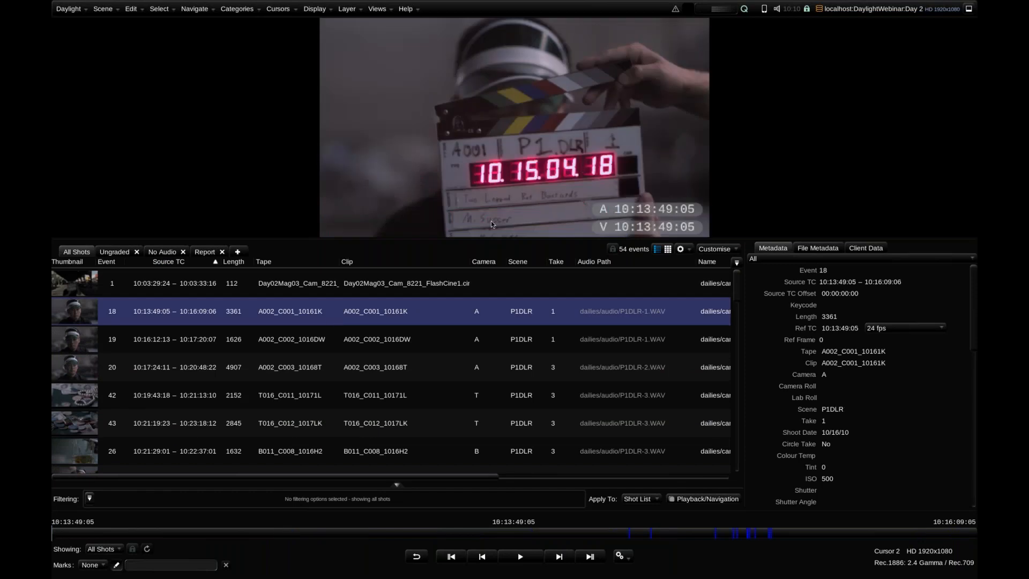
pyautogui.press('Down')
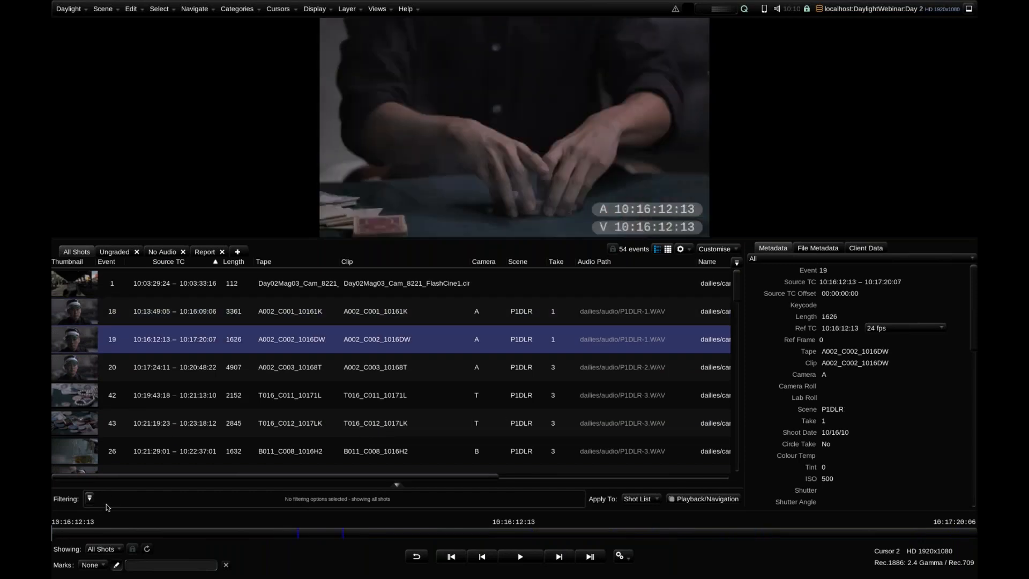
pyautogui.moveTo(74, 528); pyautogui.dragTo(105, 518)
pyautogui.doubleClick(561, 346)
pyautogui.press('Return')
pyautogui.click(308, 312)
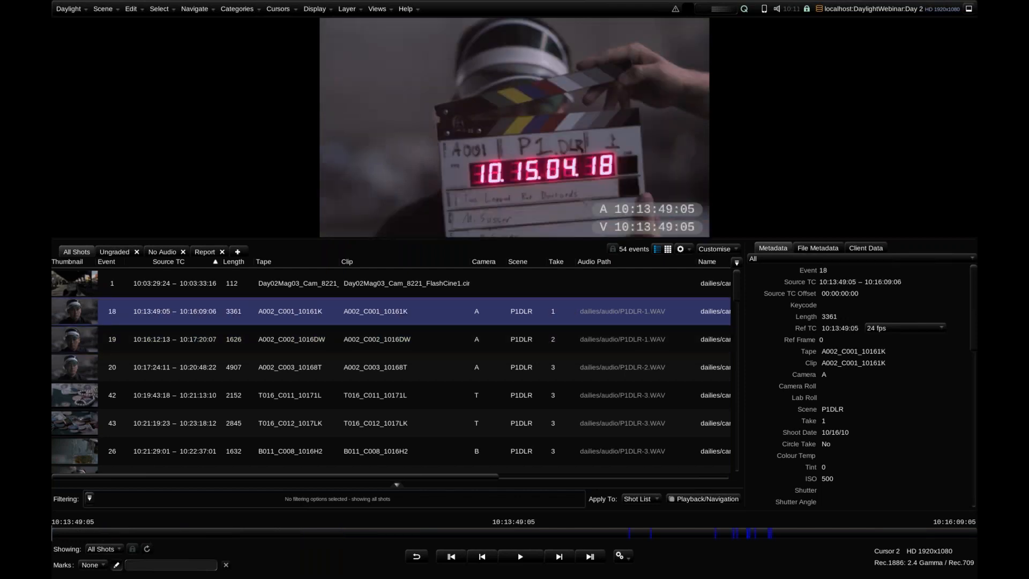
# Find A004_C002_1016SC, the shot with an empty scene field, and scrub to its slate to read the scene and take
pyautogui.click(420, 341)
pyautogui.click(428, 365)
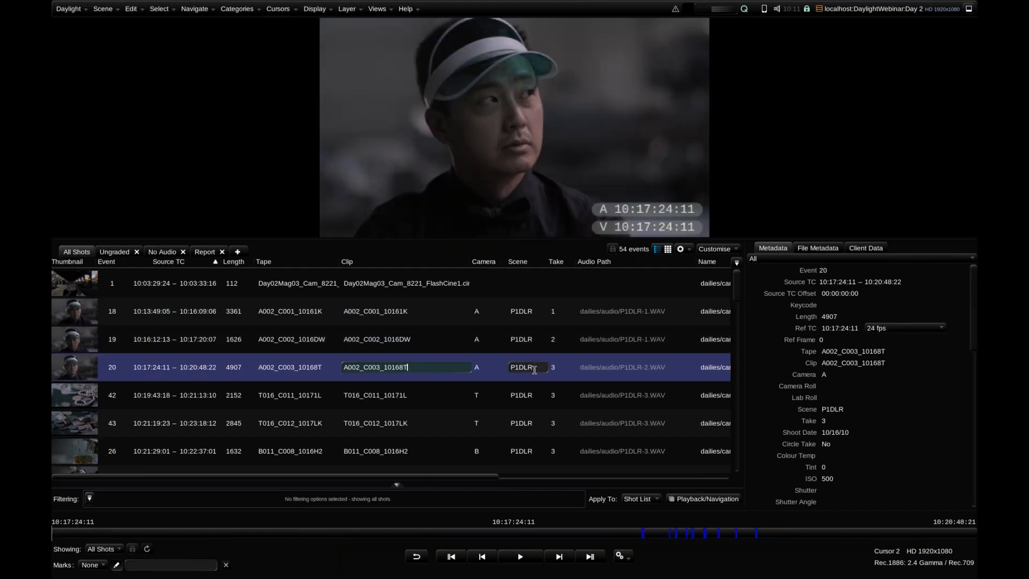
pyautogui.moveTo(738, 295); pyautogui.dragTo(740, 322)
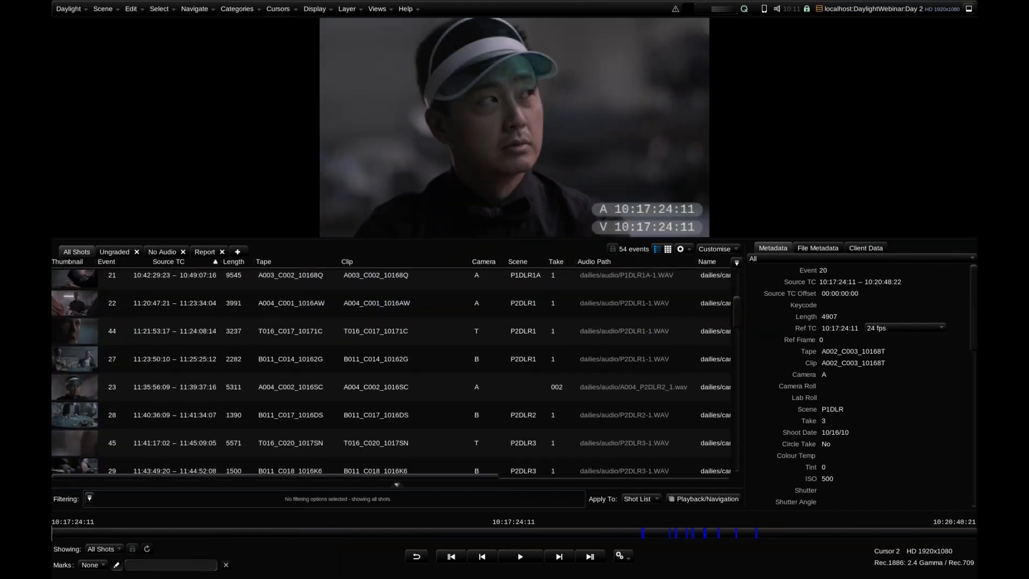
pyautogui.click(527, 386)
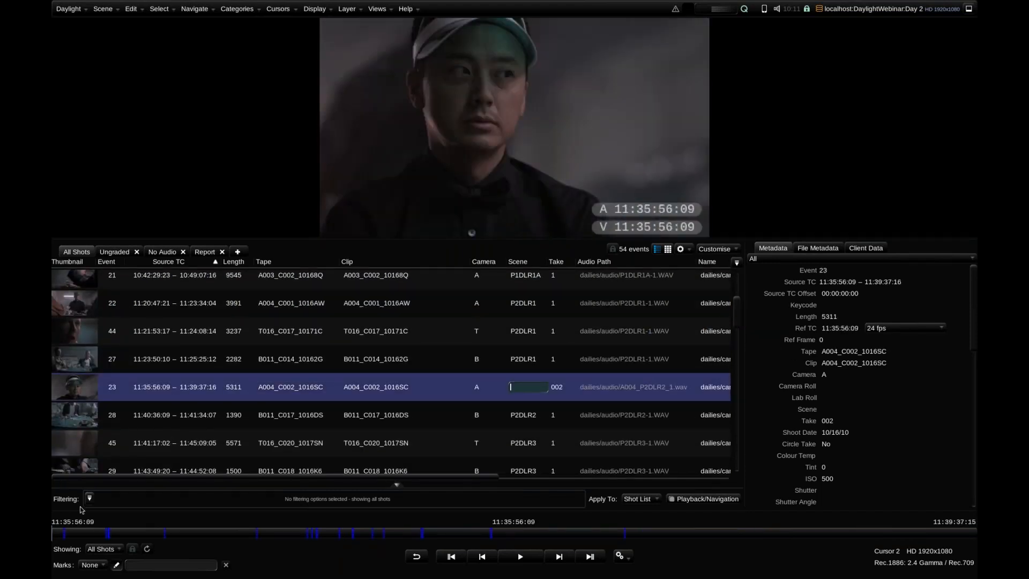
pyautogui.click(69, 533)
pyautogui.moveTo(70, 530); pyautogui.dragTo(58, 528)
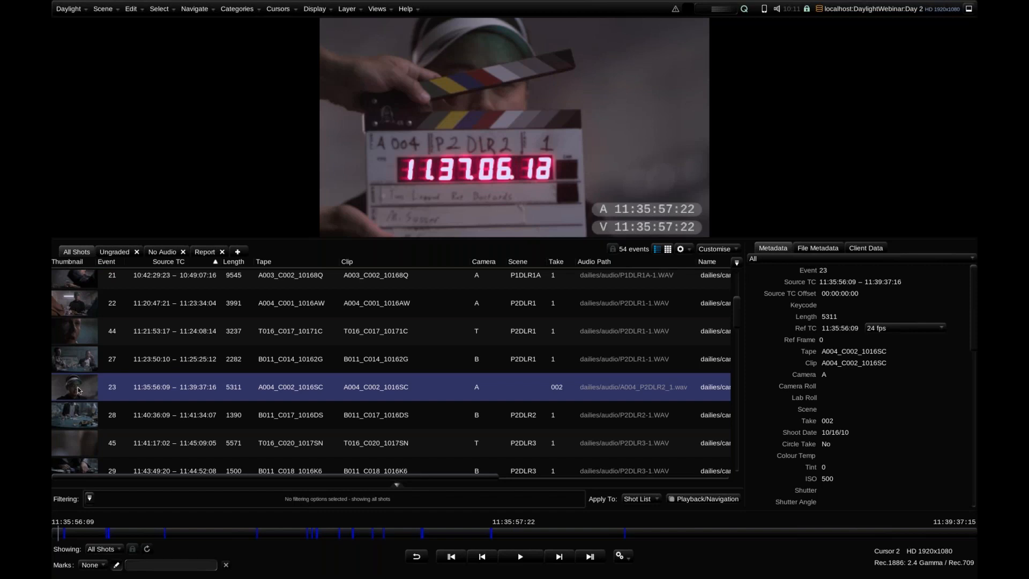
# Set the scene of A004_C002_1016SC and B011_C017_1016DS together to P2DLR2, with takes incrementing from 1 and no number padding
pyautogui.keyDown('ctrl'); pyautogui.click(79, 391); pyautogui.keyUp('ctrl')
pyautogui.keyDown('ctrl'); pyautogui.click(83, 416); pyautogui.keyUp('ctrl')
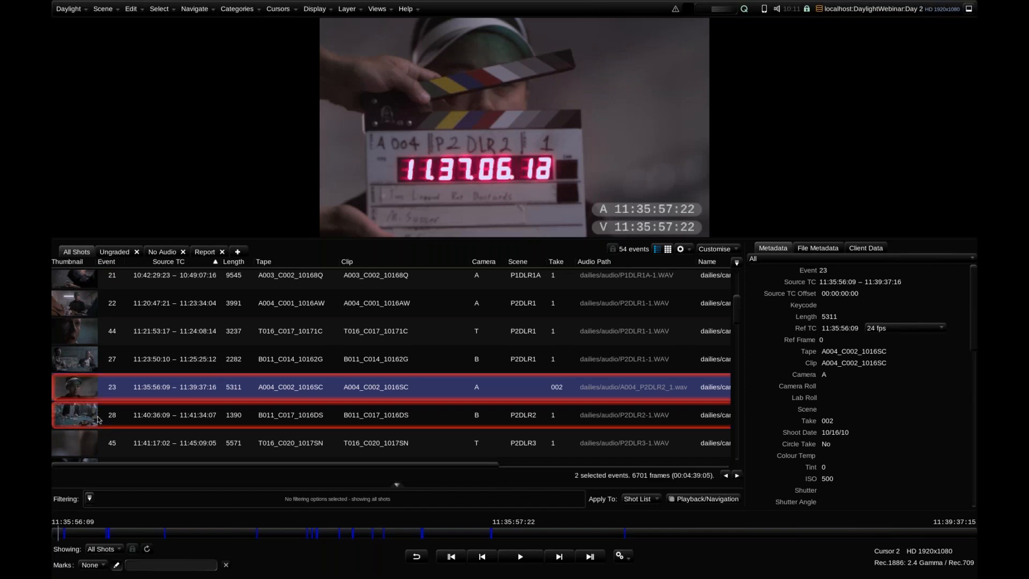
pyautogui.doubleClick(529, 387)
pyautogui.write('P2DLR2')
pyautogui.press('Return')
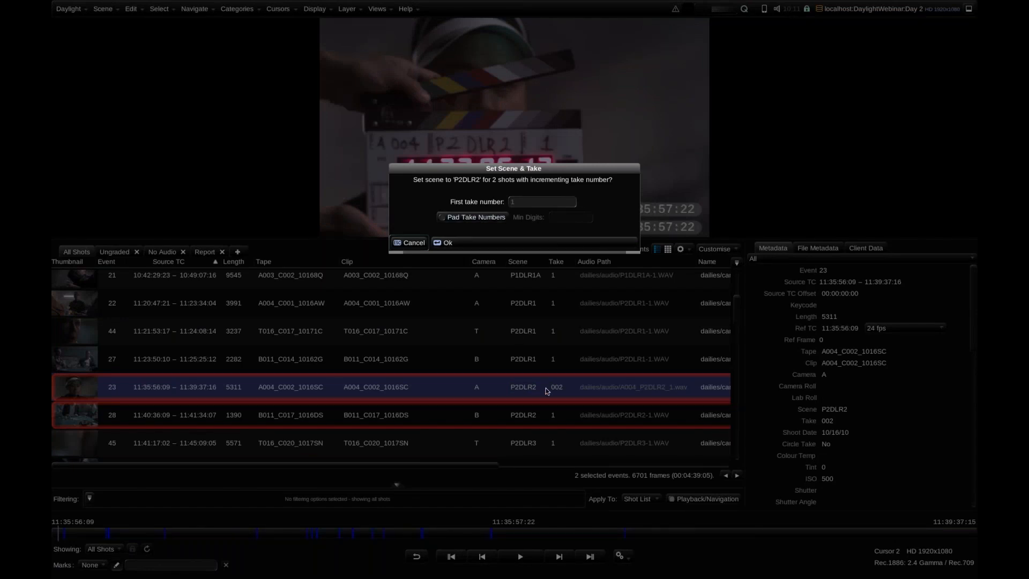
pyautogui.click(494, 218)
pyautogui.click(565, 216)
pyautogui.write('3')
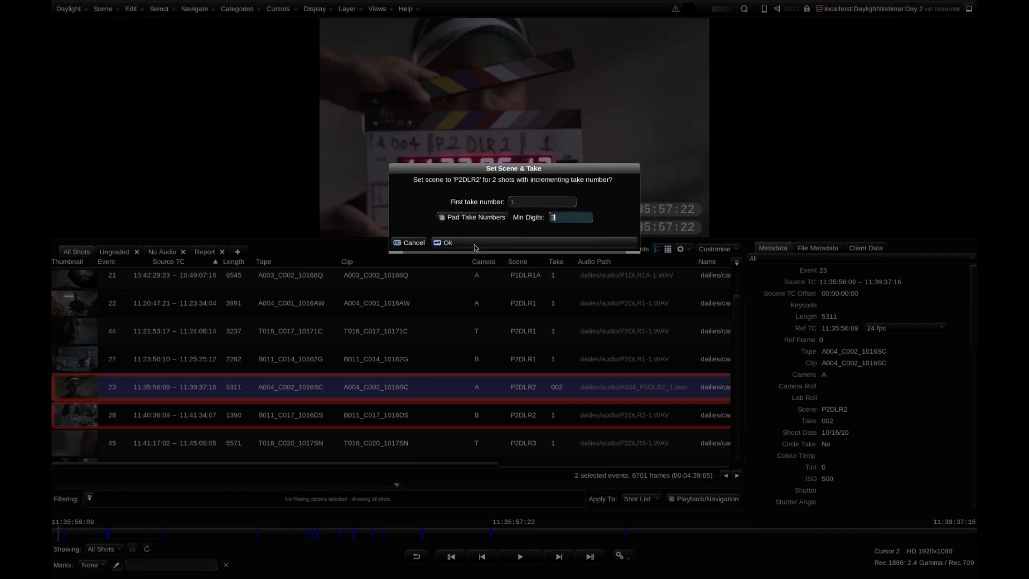
pyautogui.click(463, 219)
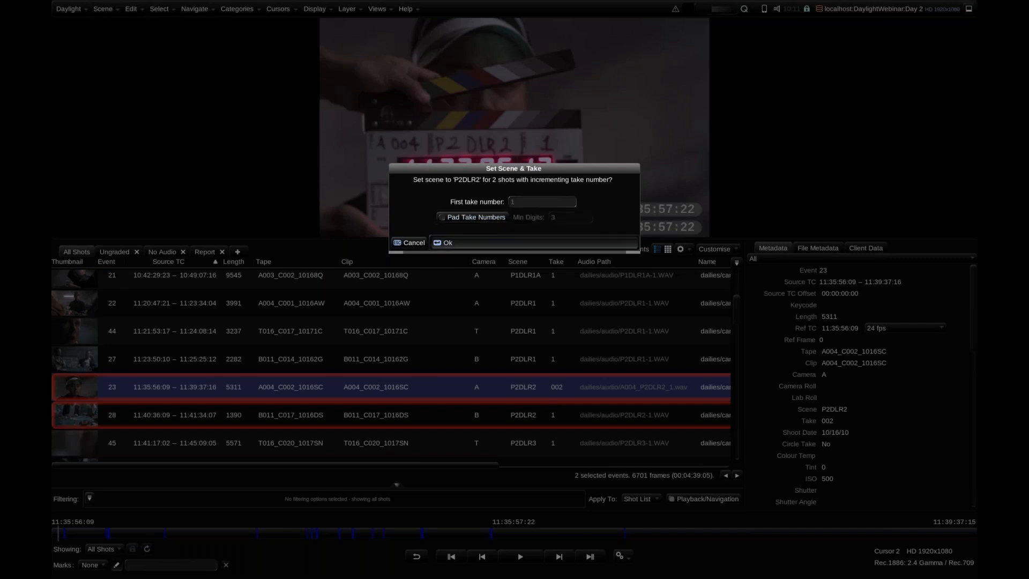
pyautogui.press('Return')
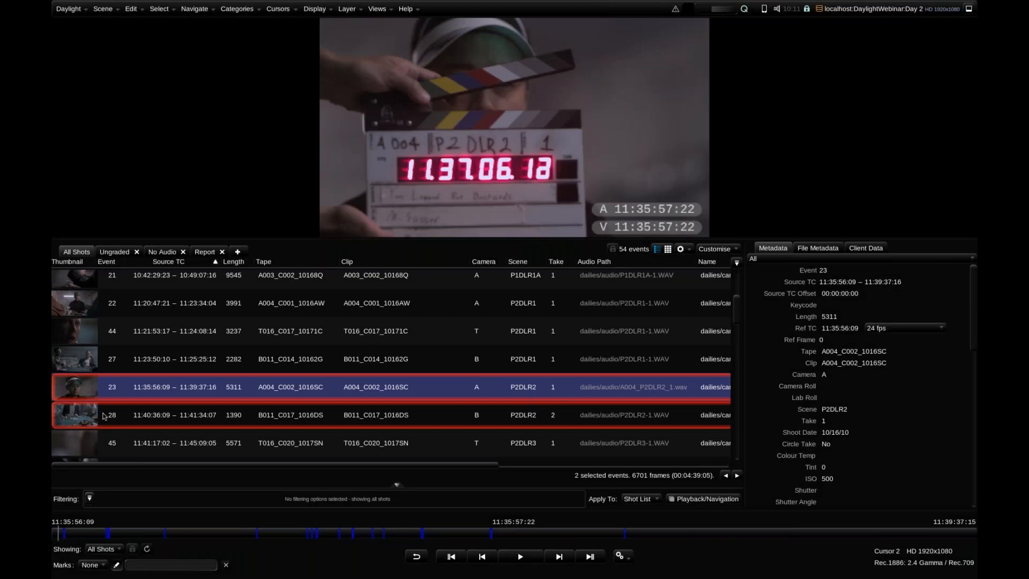
pyautogui.doubleClick(533, 387)
# Activate the custom Audio Sync workspace and select shot A002_C001_10161K near the start of the shot list
pyautogui.click(379, 10)
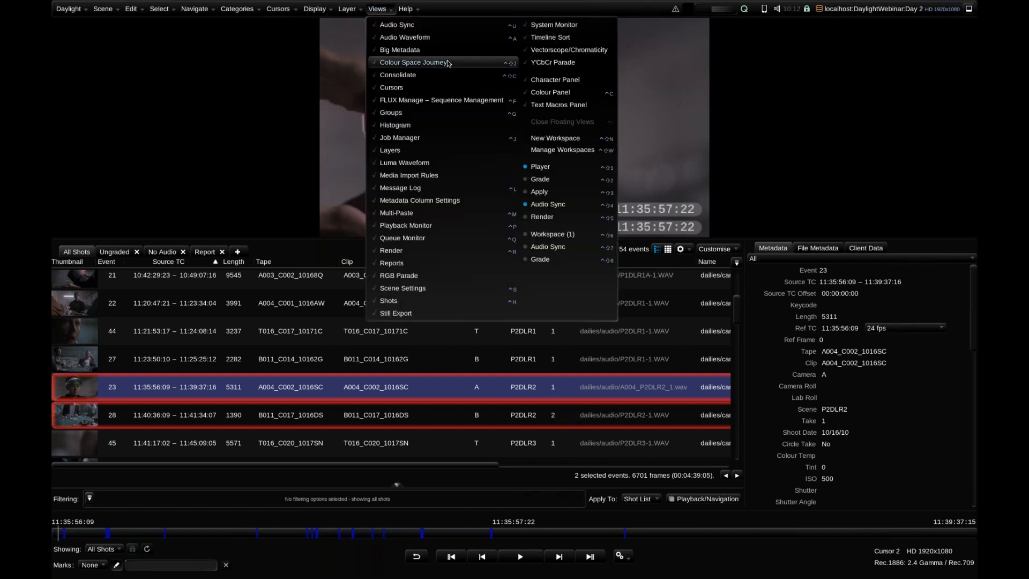
pyautogui.click(557, 246)
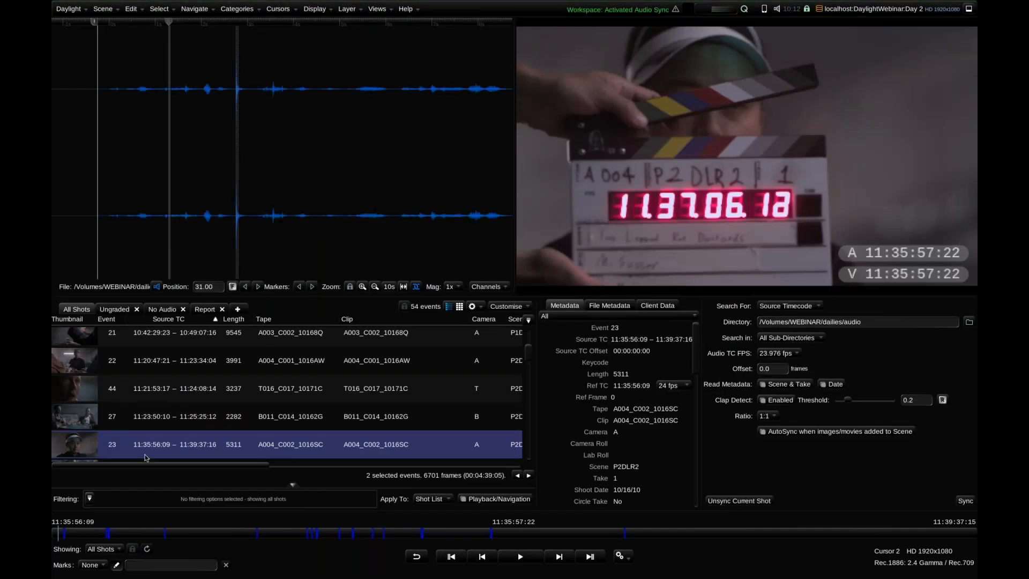
pyautogui.moveTo(530, 352); pyautogui.dragTo(529, 330)
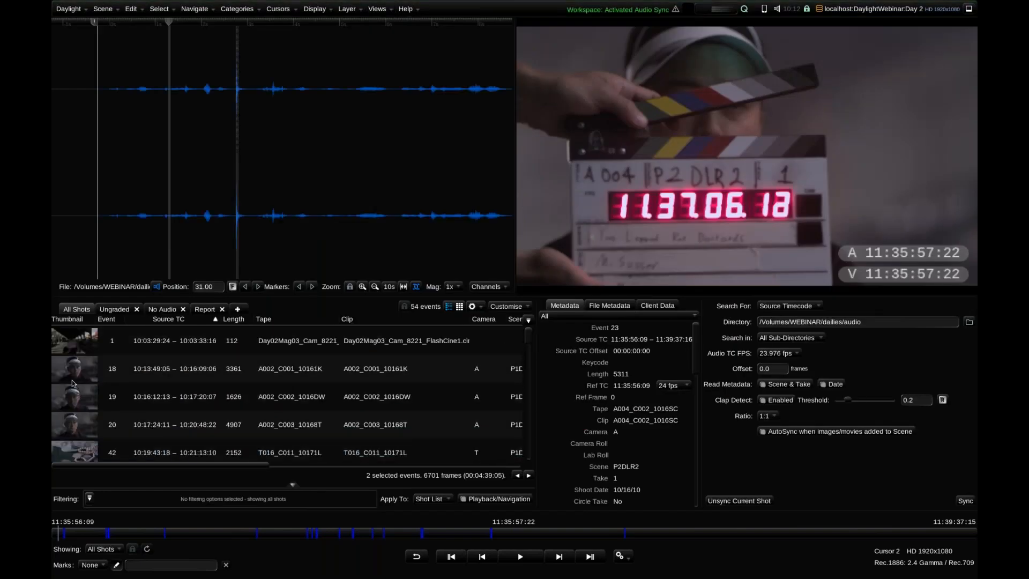
pyautogui.click(69, 376)
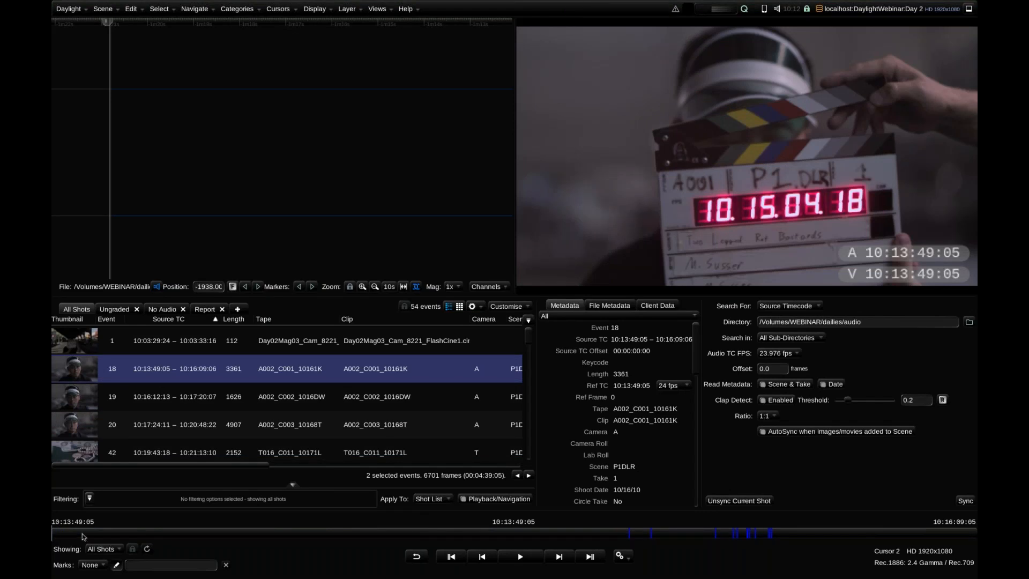
# Scrub through A002_C001_10161K and step frame by frame around its audio marks, comparing the clap in the waveform with the picture
pyautogui.click(248, 541)
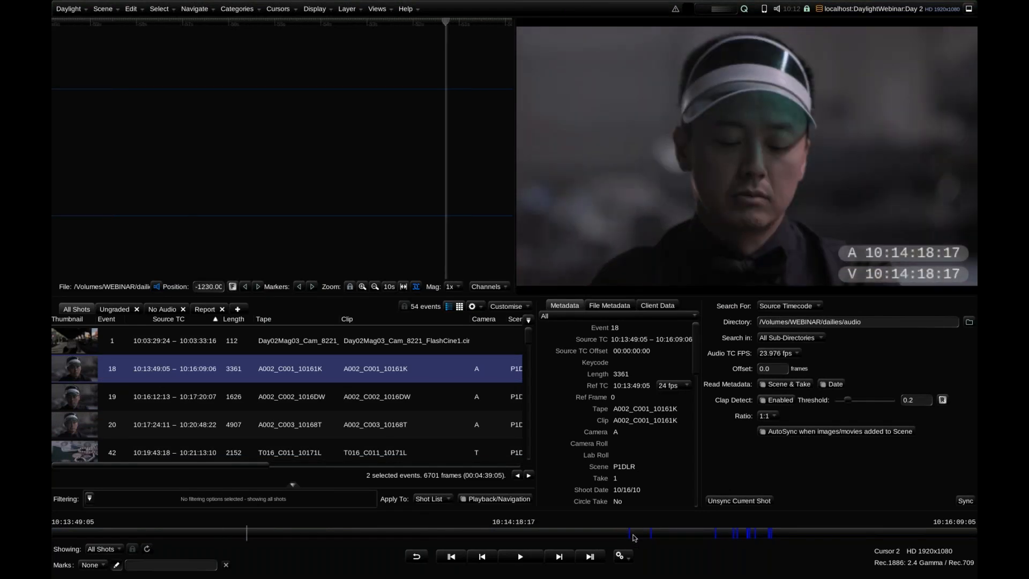
pyautogui.moveTo(634, 536)
pyautogui.mouseDown()
pyautogui.moveTo(68, 542)
pyautogui.moveTo(814, 543)
pyautogui.moveTo(679, 543)
pyautogui.moveTo(560, 526)
pyautogui.moveTo(803, 538)
pyautogui.moveTo(591, 536)
pyautogui.mouseUp()
pyautogui.moveTo(475, 531); pyautogui.dragTo(632, 537)
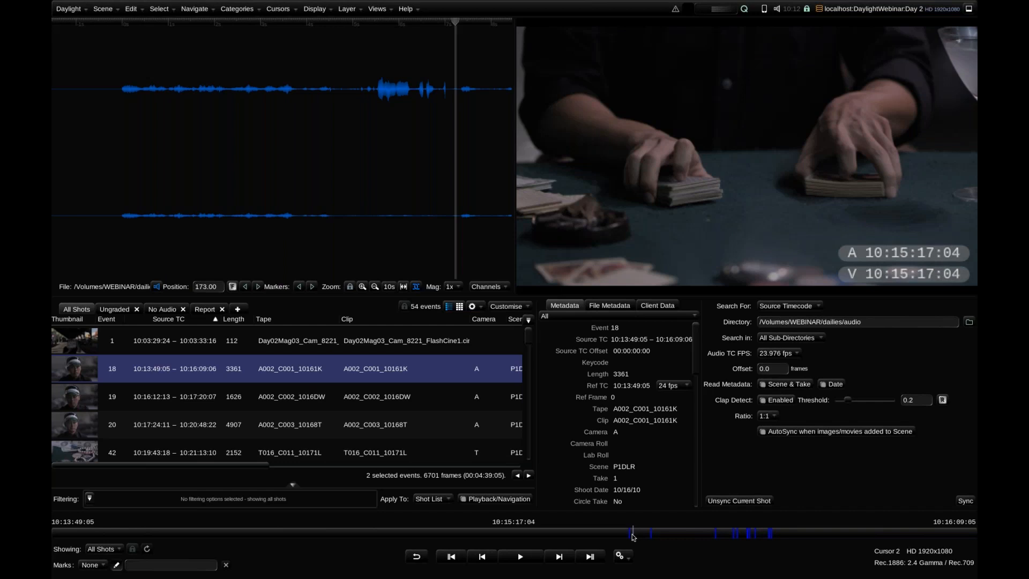
pyautogui.moveTo(633, 536)
pyautogui.mouseDown()
pyautogui.moveTo(762, 537)
pyautogui.moveTo(630, 532)
pyautogui.mouseUp()
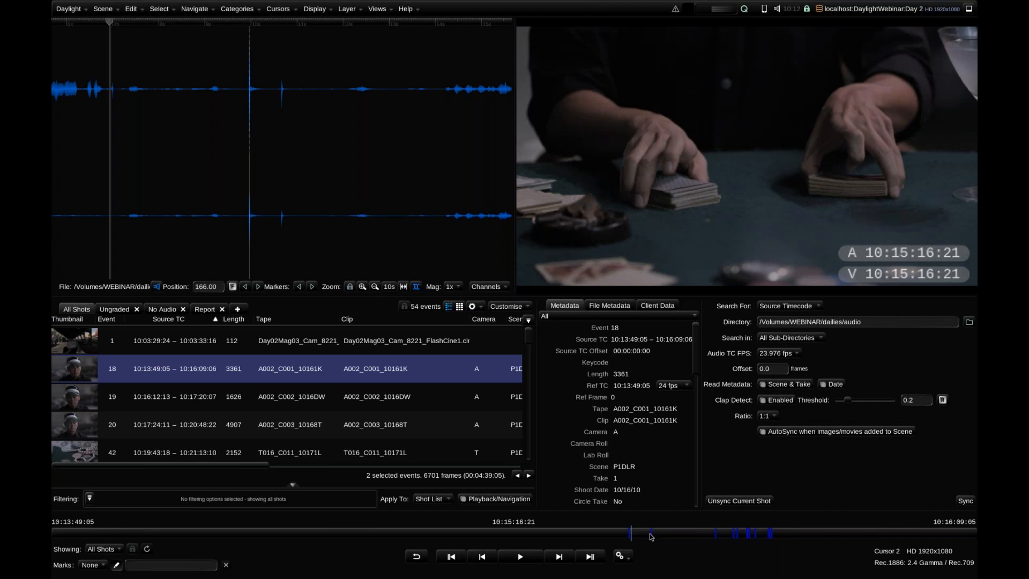
pyautogui.moveTo(650, 535); pyautogui.dragTo(624, 535)
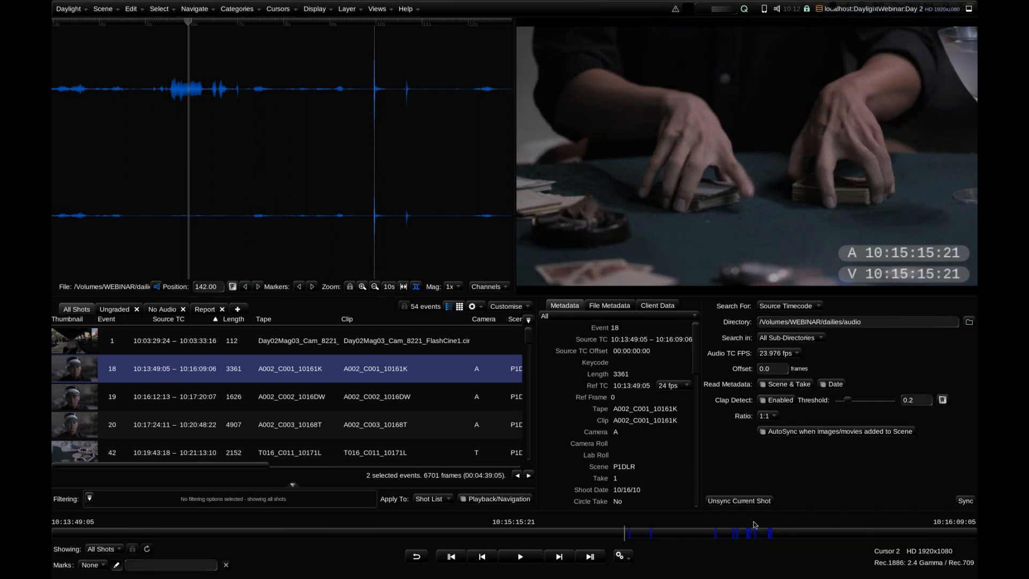
pyautogui.moveTo(646, 537); pyautogui.dragTo(625, 535)
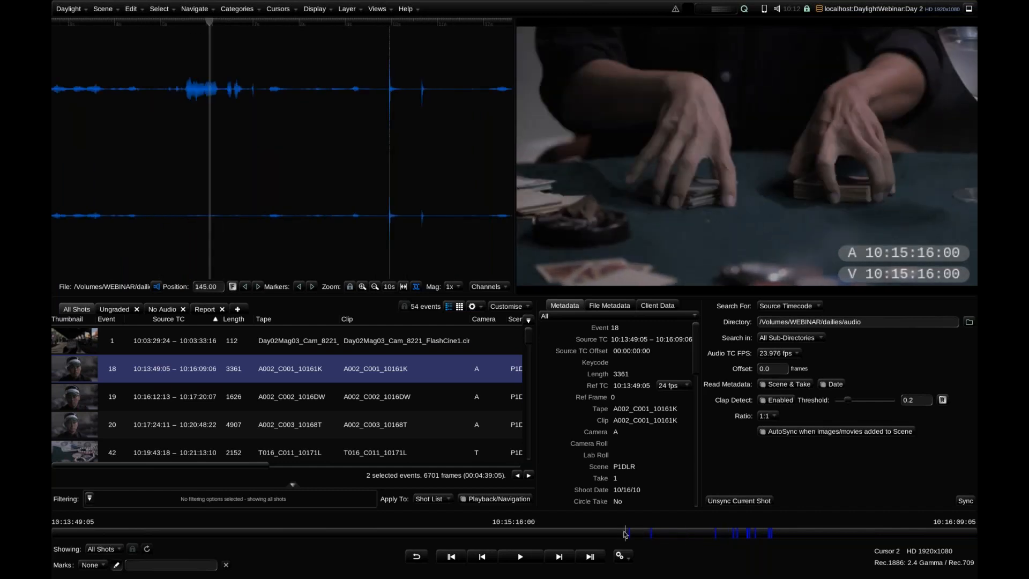
pyautogui.hotkey('ctrl', 'Right')
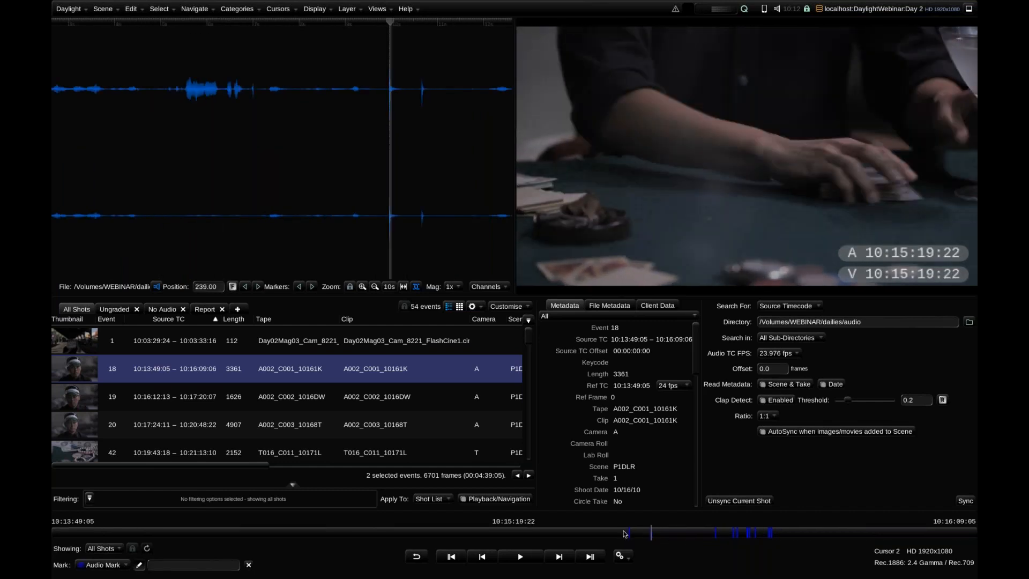
pyautogui.press('Home')
pyautogui.hotkey('ctrl', 'Right')
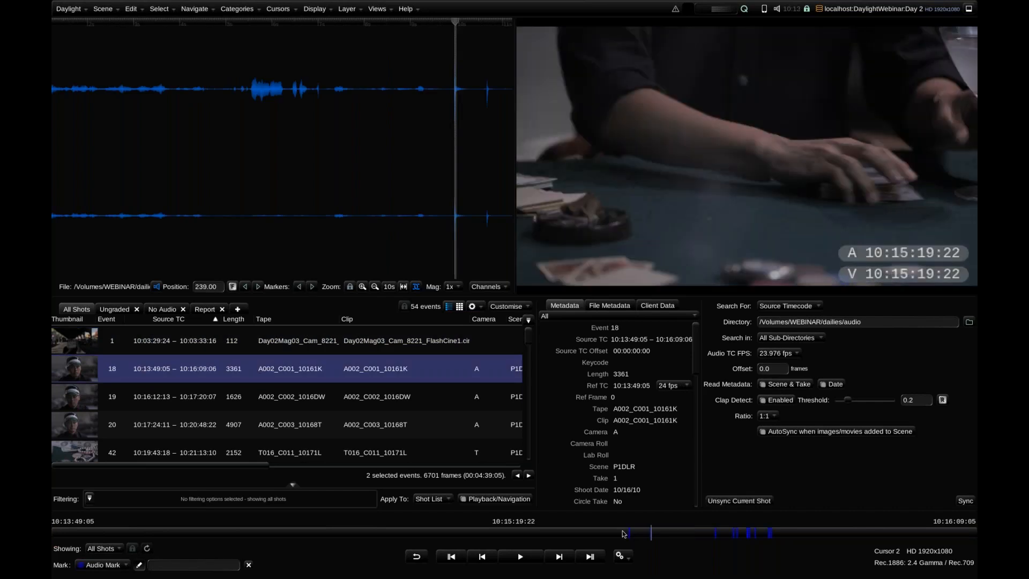
pyautogui.press('Left')
pyautogui.press('Right')
pyautogui.press('Left')
pyautogui.press('Right')
pyautogui.press('Left')
pyautogui.press('Right')
# Park on the slate of A002_C001_10161K and sync its audio by Timecode using the slate reading 10:15:13:16
pyautogui.click(594, 535)
pyautogui.moveTo(534, 536); pyautogui.dragTo(110, 532)
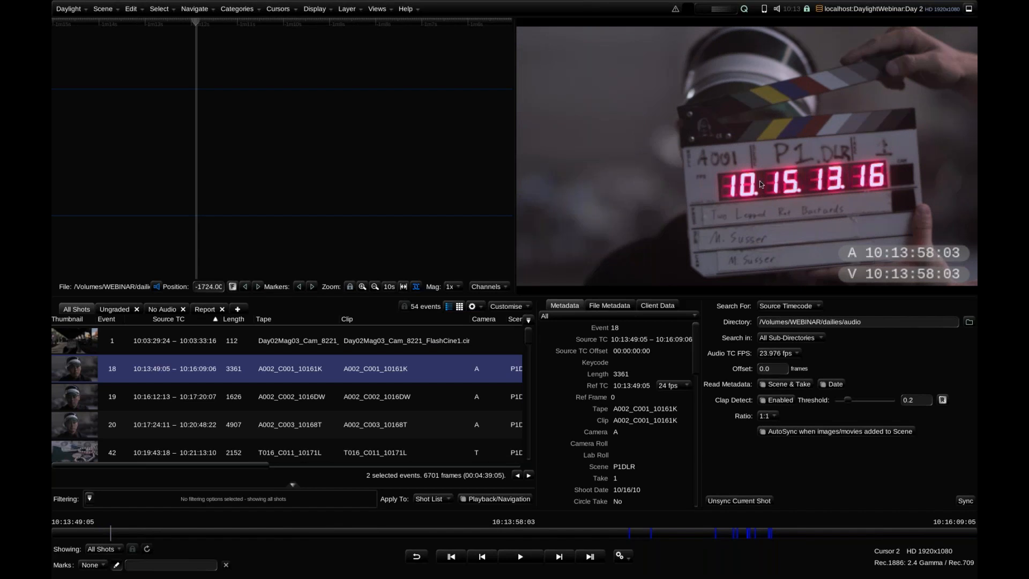
pyautogui.click(786, 306)
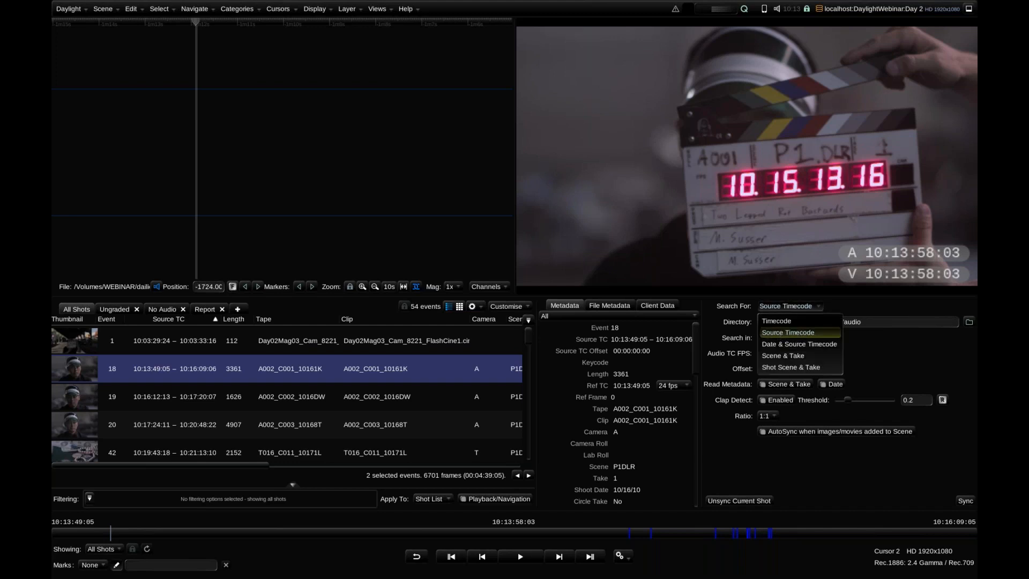
pyautogui.click(782, 321)
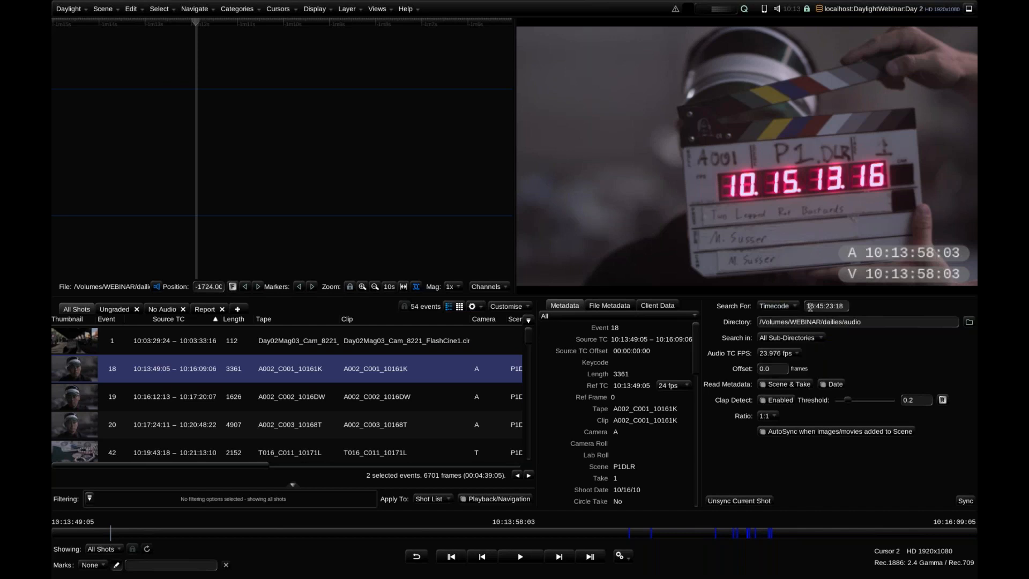
pyautogui.write('10:15:13')
pyautogui.press('Return')
pyautogui.click(968, 503)
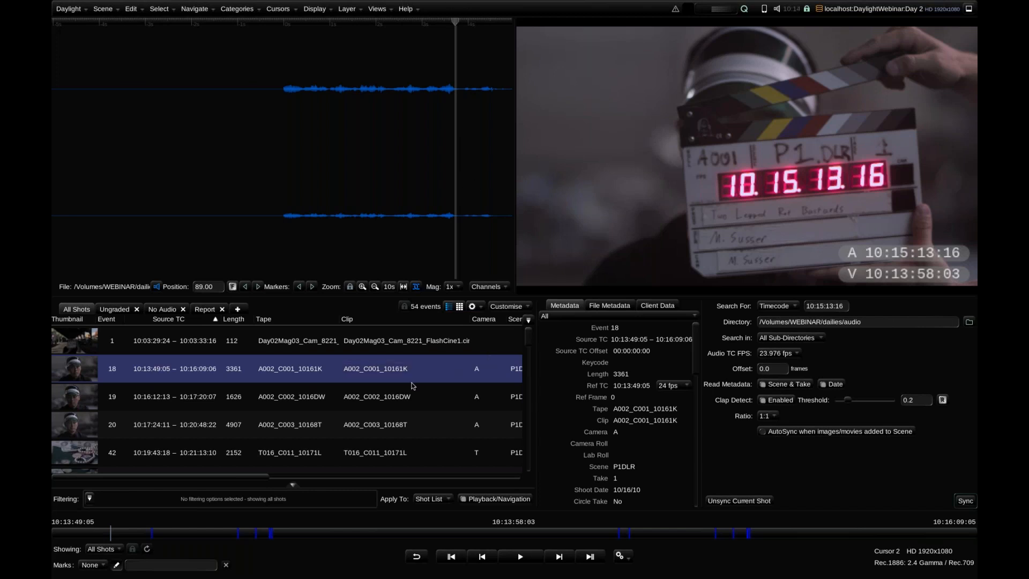
# Find the clap in A002_C001_10161K, zoom in on the waveform and offset the audio one frame to the left
pyautogui.hotkey('ctrl', 'Right')
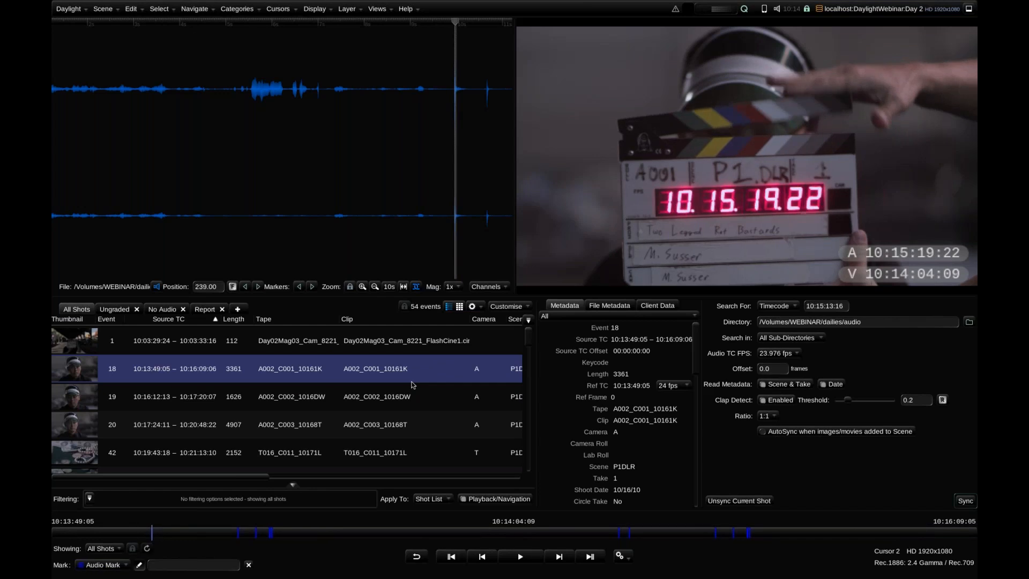
pyautogui.press('Right')
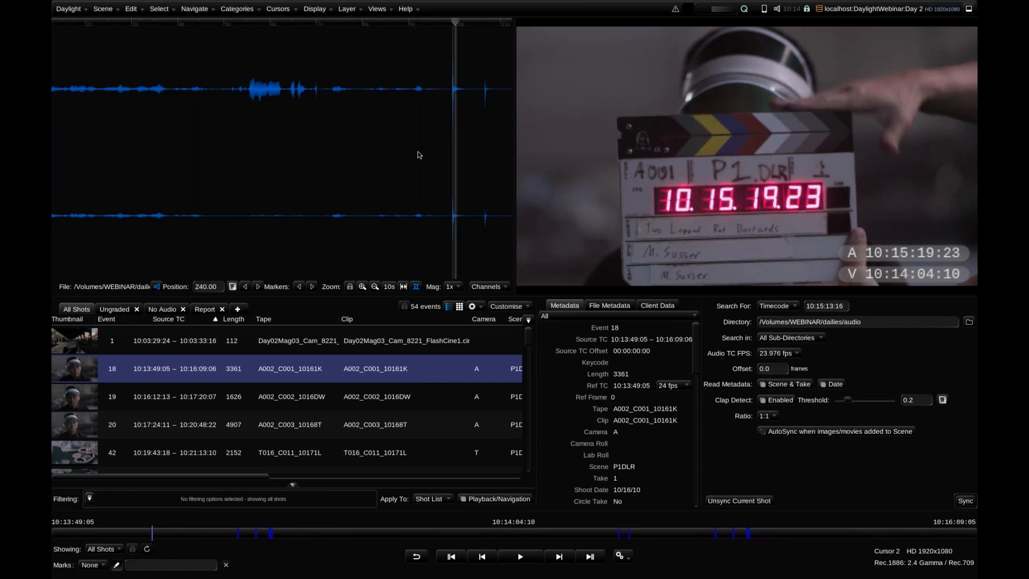
pyautogui.click(362, 286)
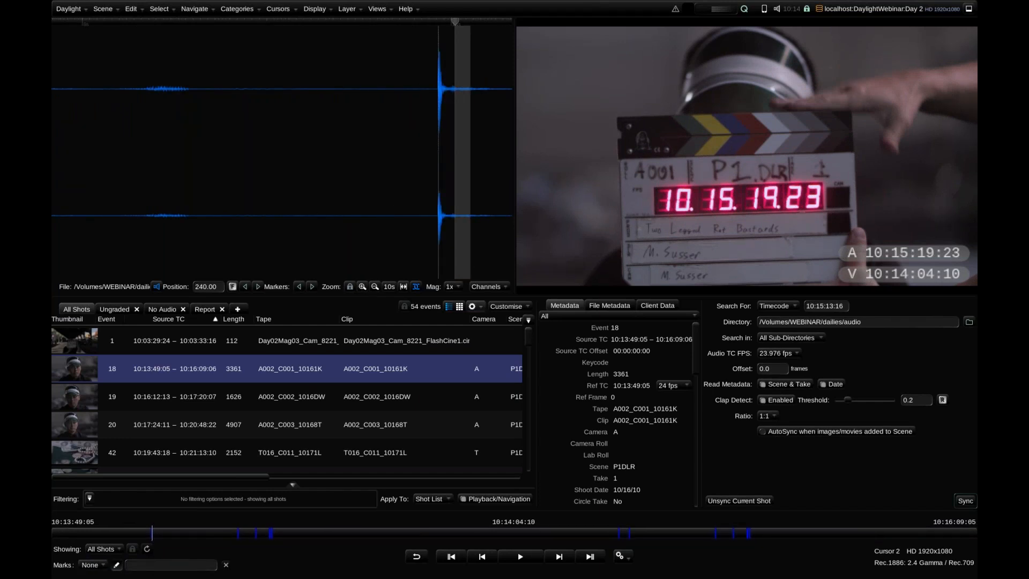
pyautogui.click(247, 288)
pyautogui.click(246, 288)
pyautogui.click(258, 287)
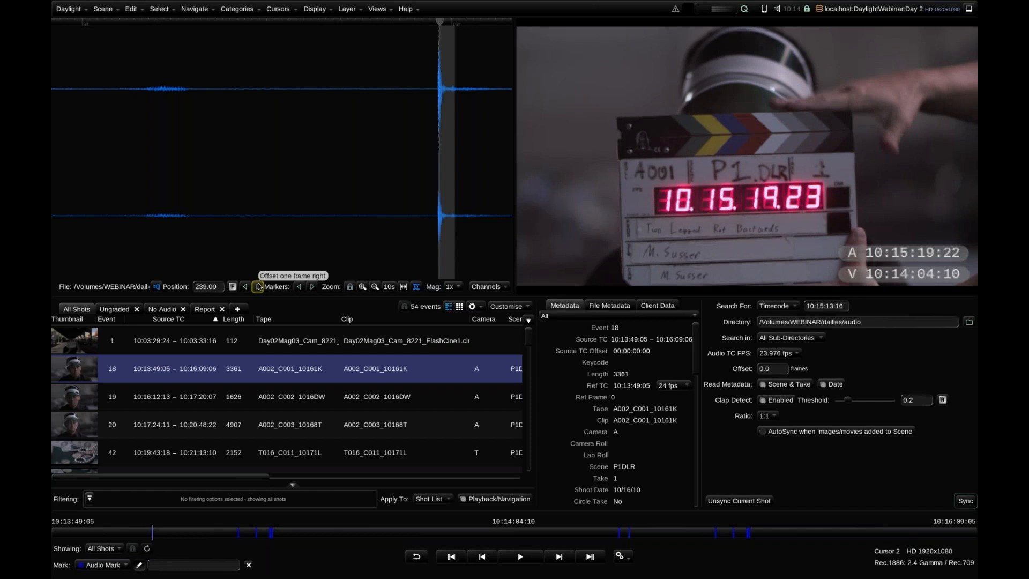
pyautogui.click(258, 286)
pyautogui.click(258, 287)
pyautogui.click(258, 286)
pyautogui.click(258, 287)
pyautogui.click(258, 287)
pyautogui.click(258, 286)
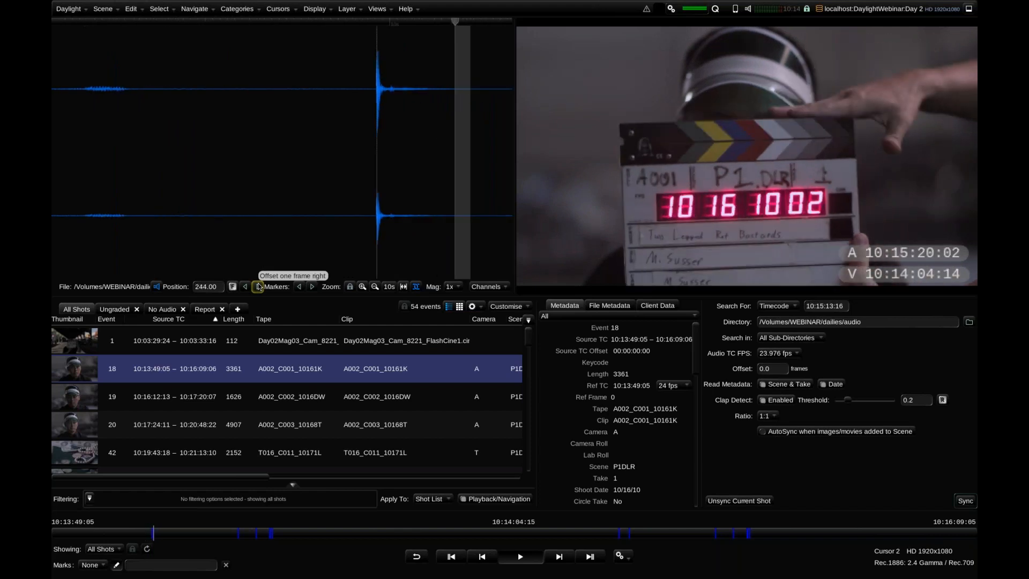
# Play and scrub around the clap of A002_C001_10161K to check the audio sync, and inspect the frame offset setting
pyautogui.press('space')
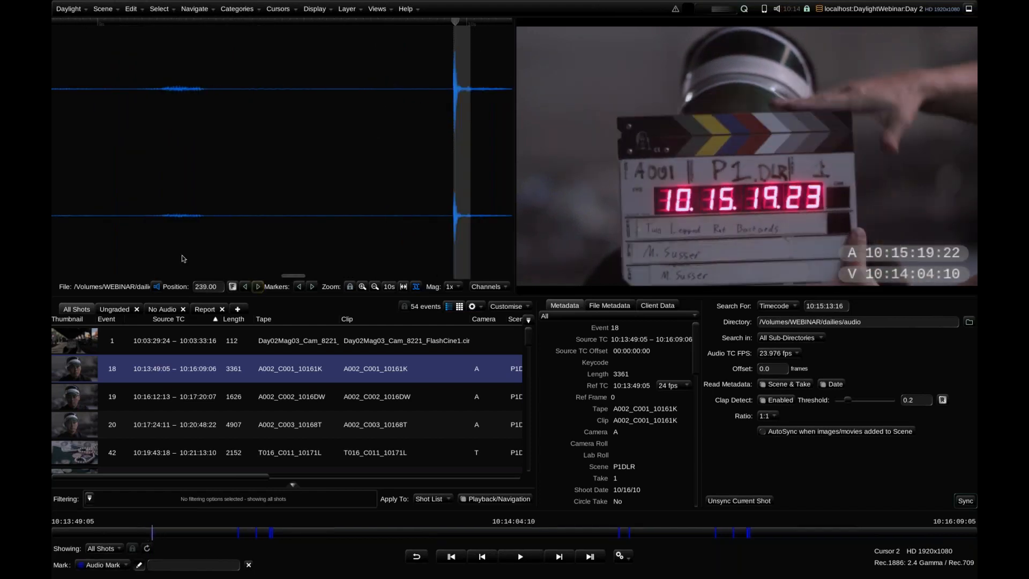
pyautogui.click(153, 533)
pyautogui.moveTo(155, 533); pyautogui.dragTo(151, 533)
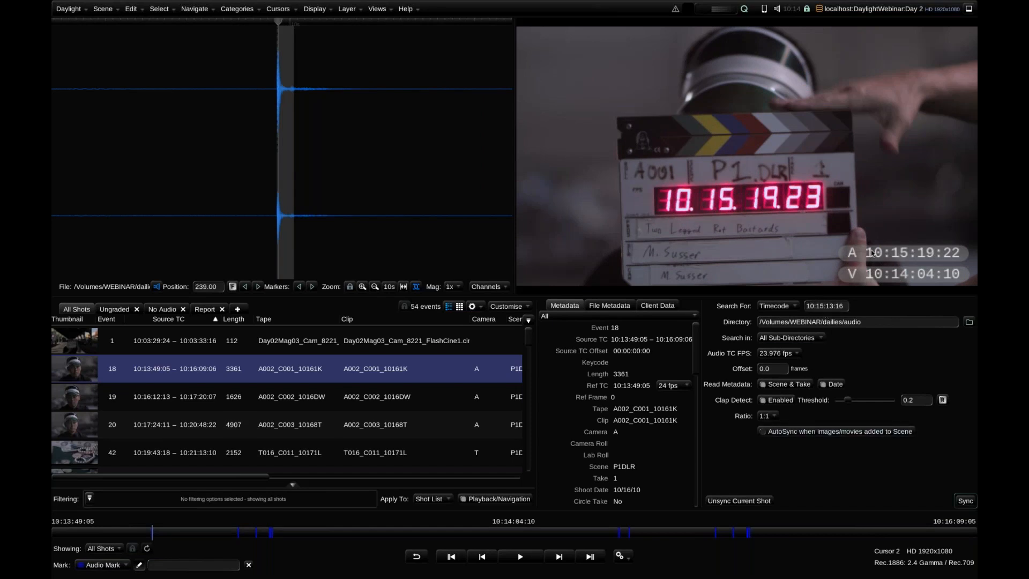
pyautogui.click(777, 368)
# Park on the slate of A002_C002_1016DW and sync its audio to the slate timecode 10:17:34:10
pyautogui.click(320, 394)
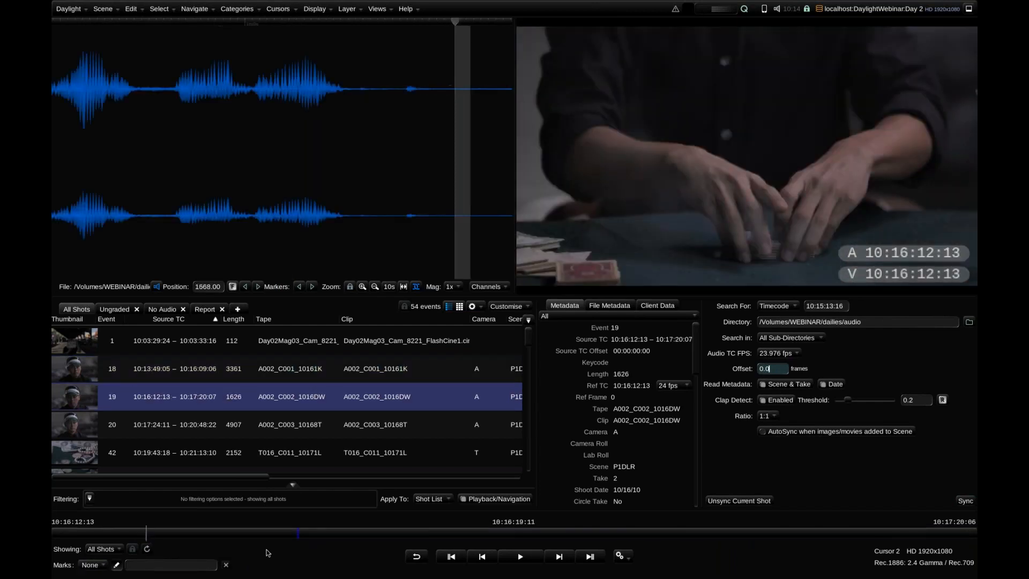
pyautogui.press('space')
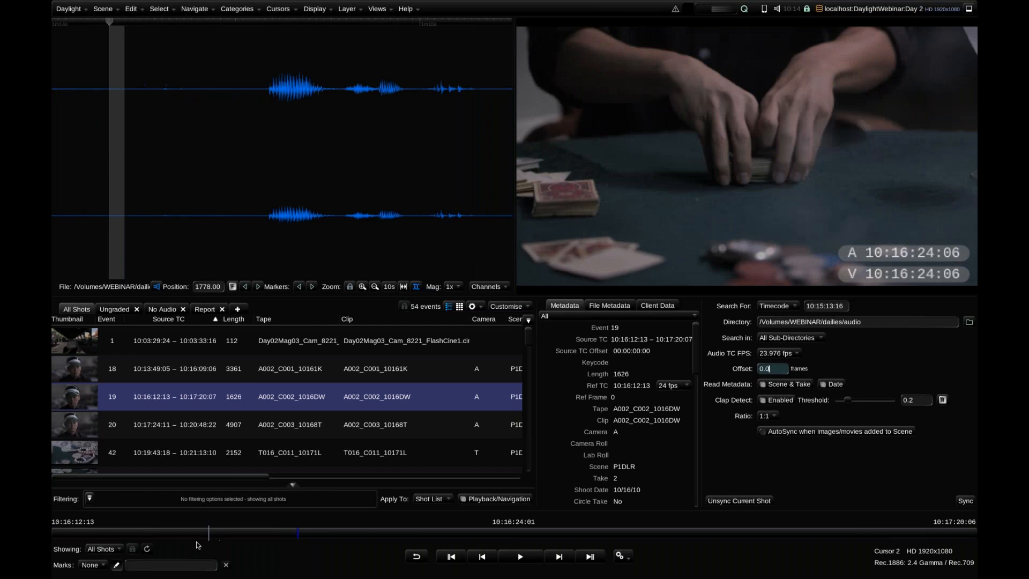
pyautogui.moveTo(196, 545); pyautogui.dragTo(140, 535)
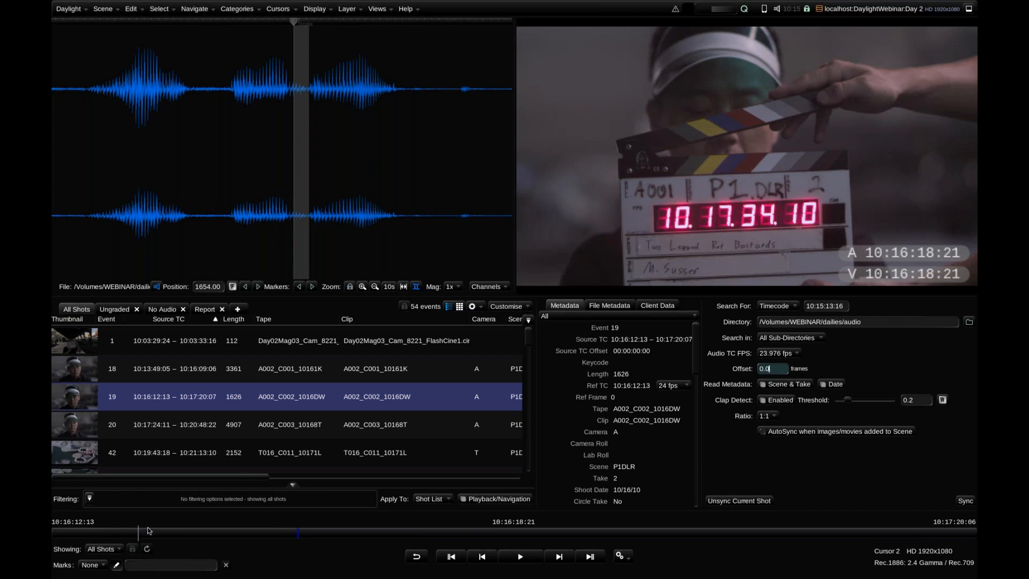
pyautogui.hotkey('ctrl', 't')
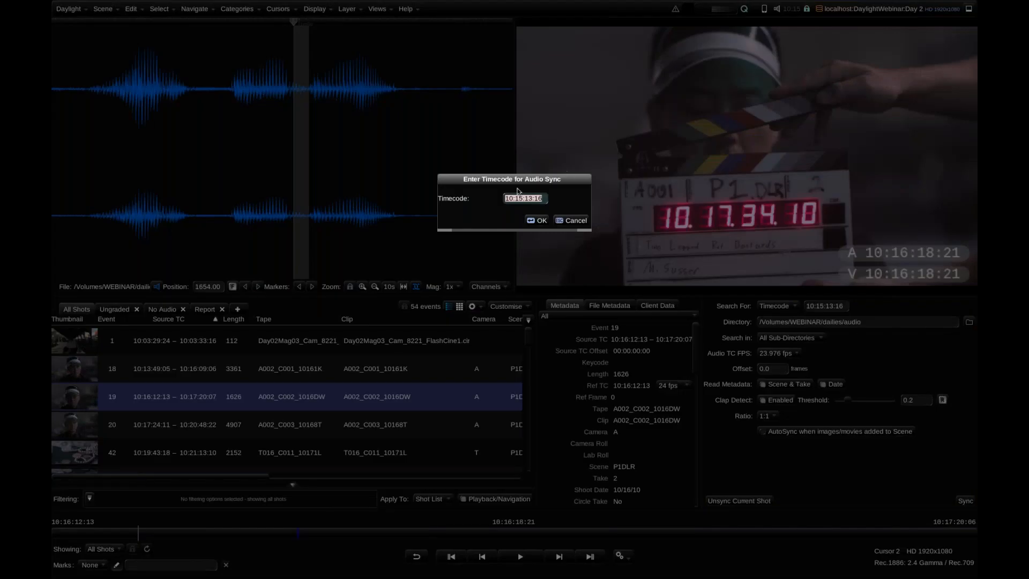
pyautogui.write('10:17:34:10')
pyautogui.press('Return')
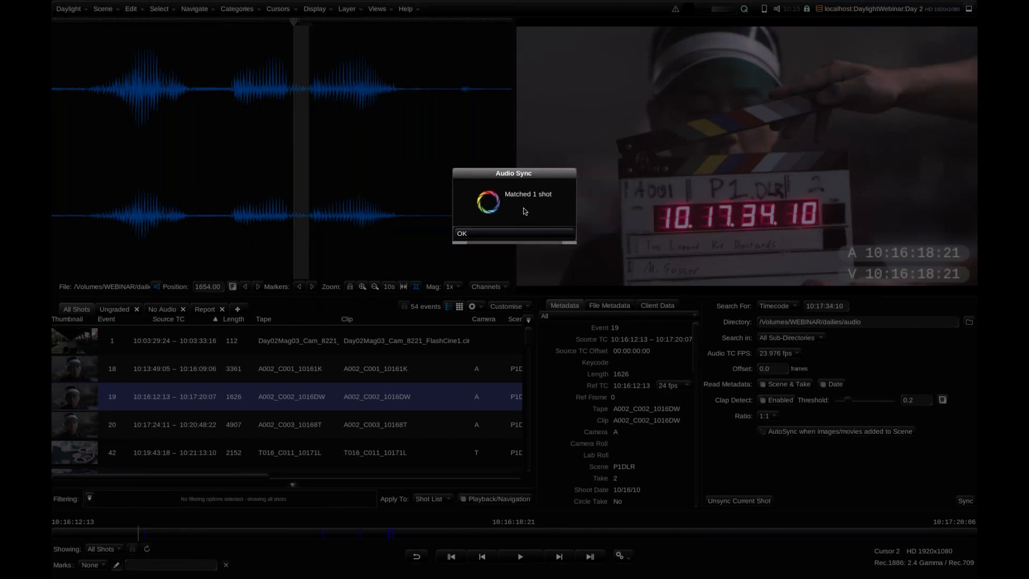
pyautogui.click(524, 238)
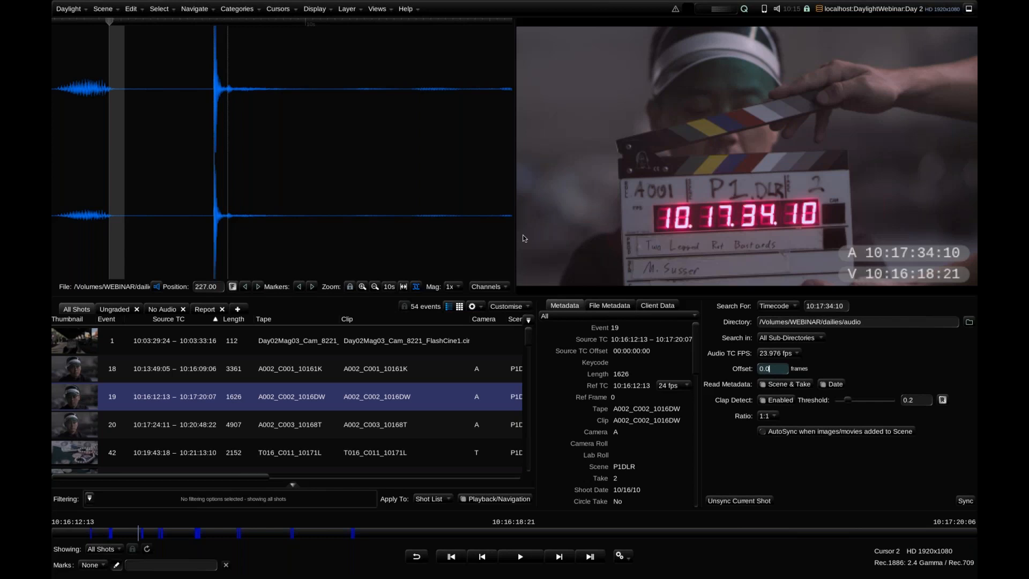
# Step through the clap of A002_C002_1016DW and offset its audio one frame to the left
pyautogui.click(188, 532)
pyautogui.click(143, 533)
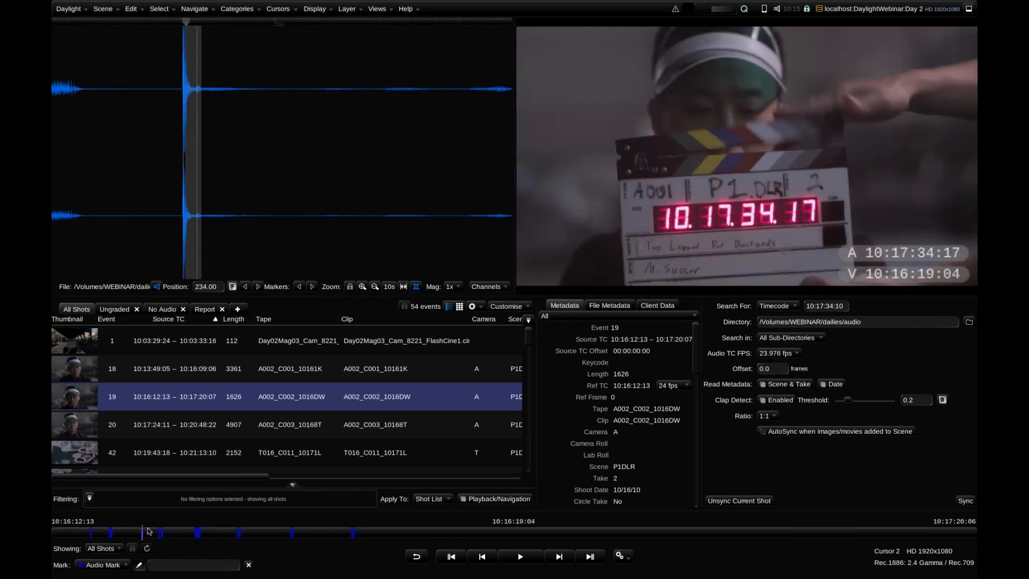
pyautogui.press('Left')
pyautogui.press('Right')
pyautogui.press('Right')
pyautogui.press('Left')
pyautogui.press('Right')
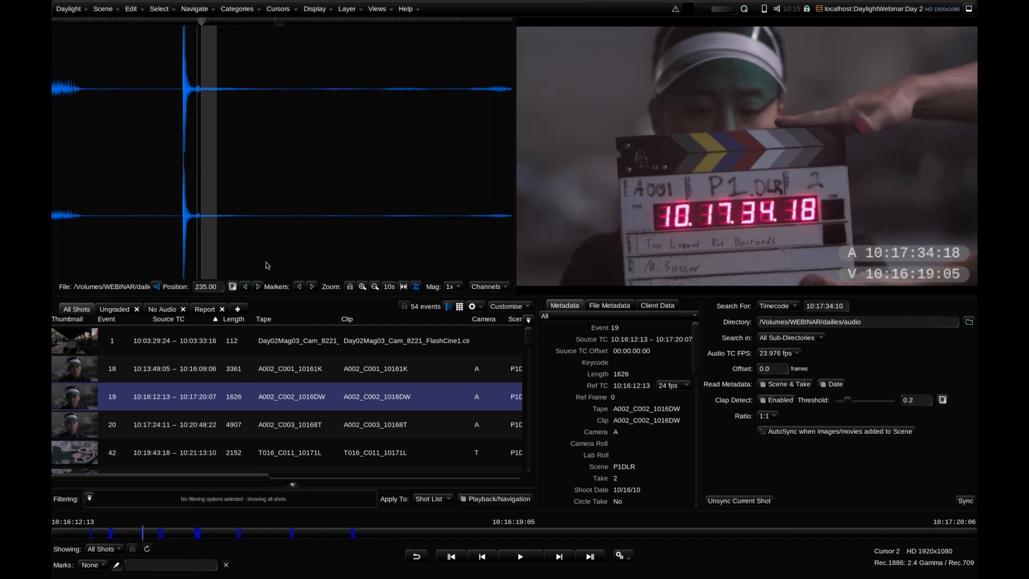
pyautogui.press('Left')
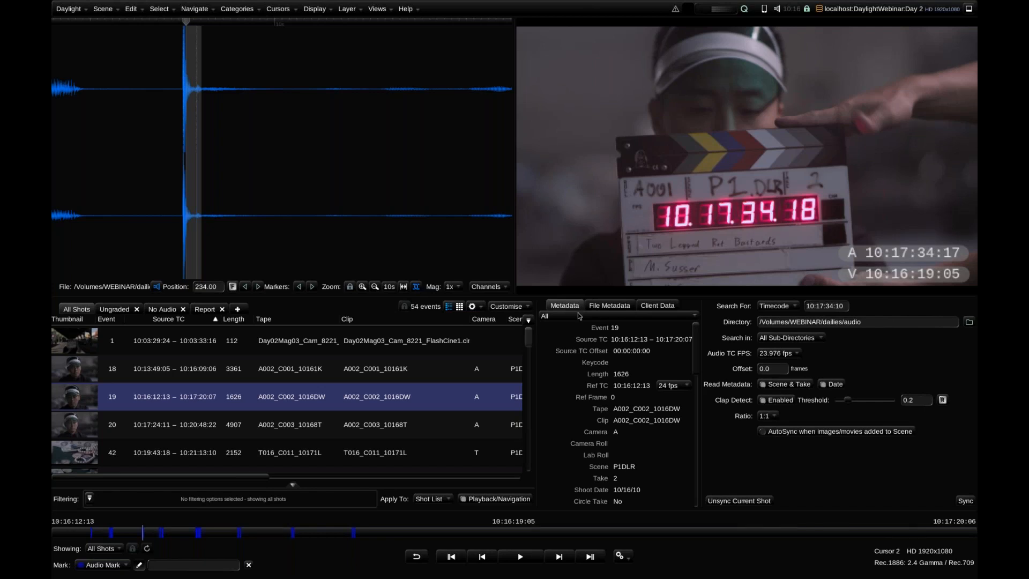
# Activate the custom Grade workspace and enlarge the image viewer by resizing the divider beside it
pyautogui.moveTo(529, 340); pyautogui.dragTo(530, 390)
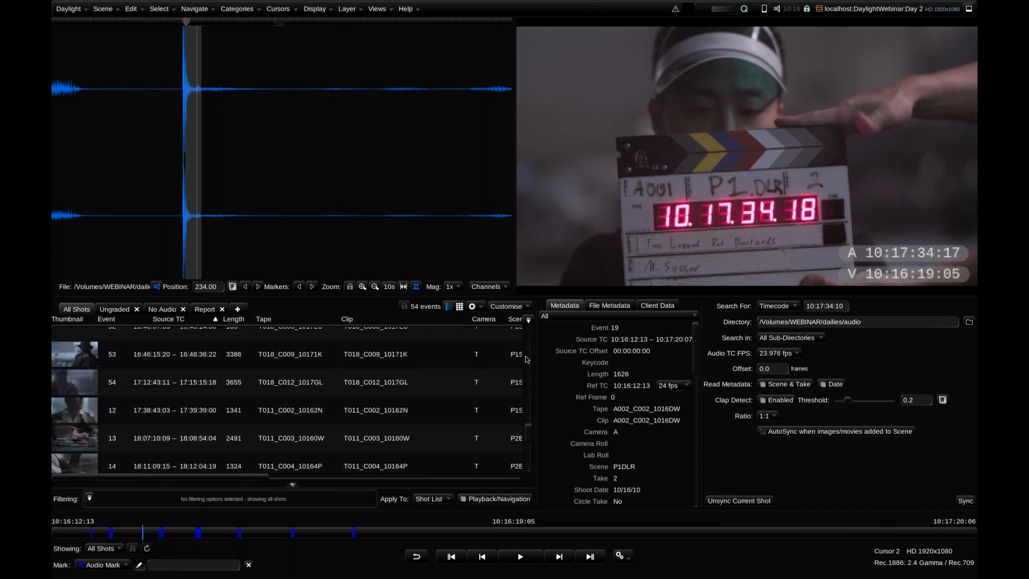
pyautogui.click(375, 8)
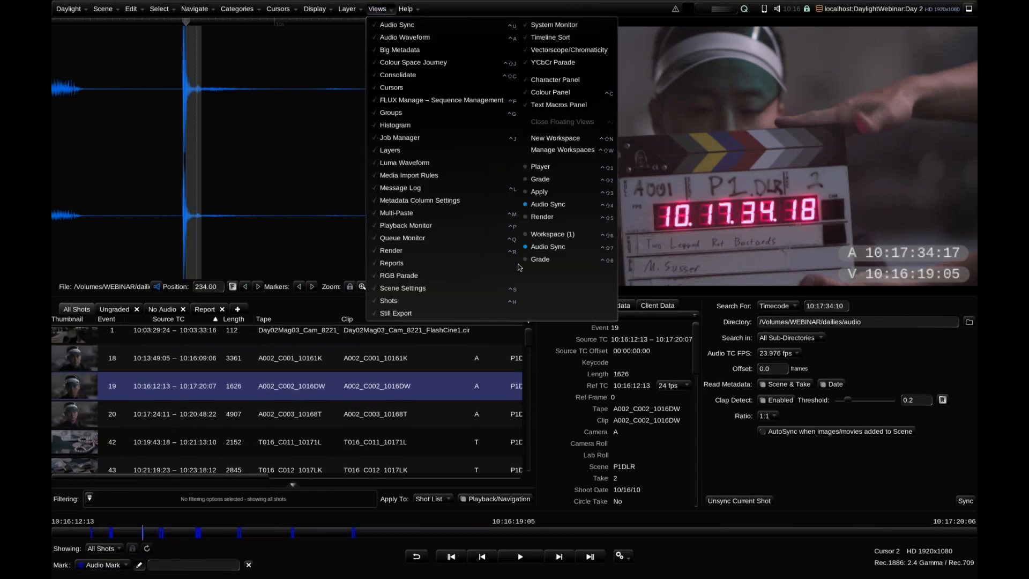
pyautogui.click(562, 184)
pyautogui.click(377, 9)
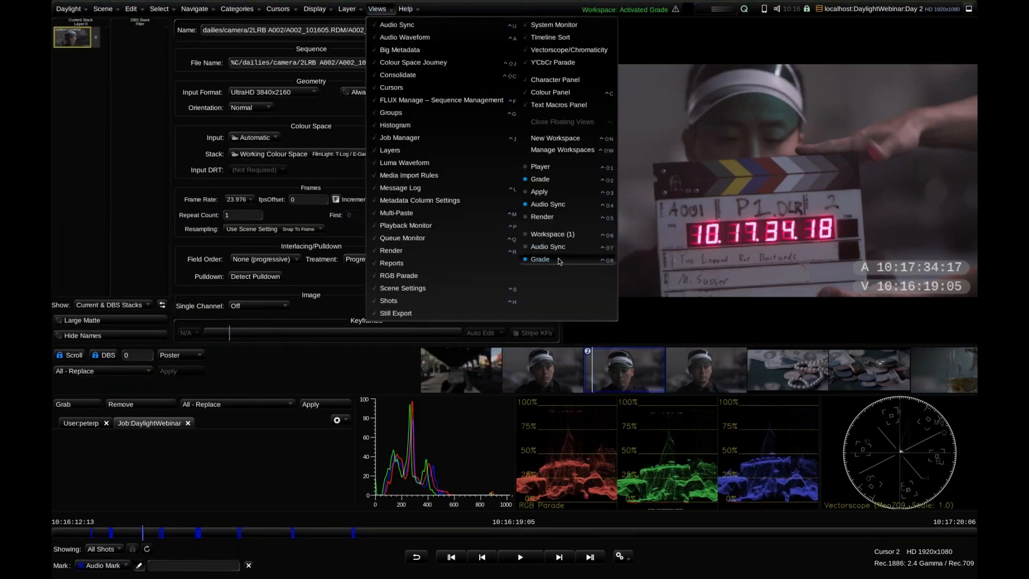
pyautogui.click(559, 260)
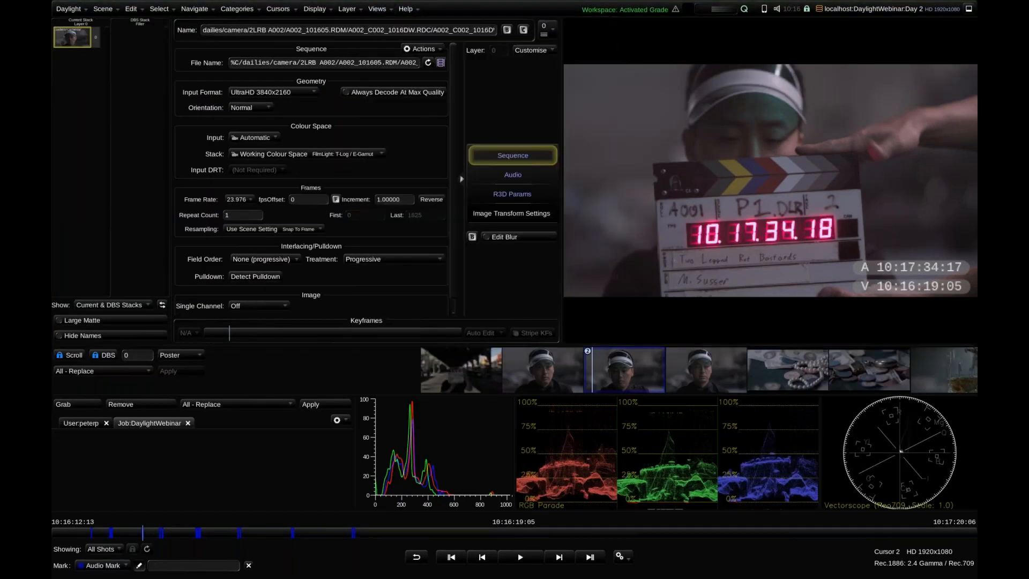
pyautogui.moveTo(562, 301); pyautogui.dragTo(502, 276)
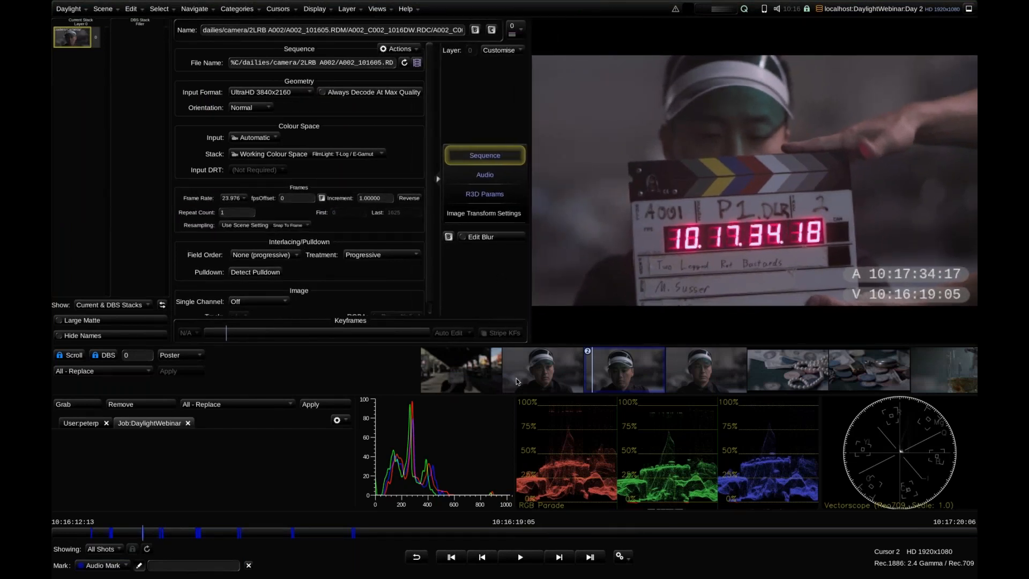
# Add a Base Grade layer to A002_C002_1016DW and widen the grading controls
pyautogui.click(610, 378)
pyautogui.scroll(-6, 491, 377)
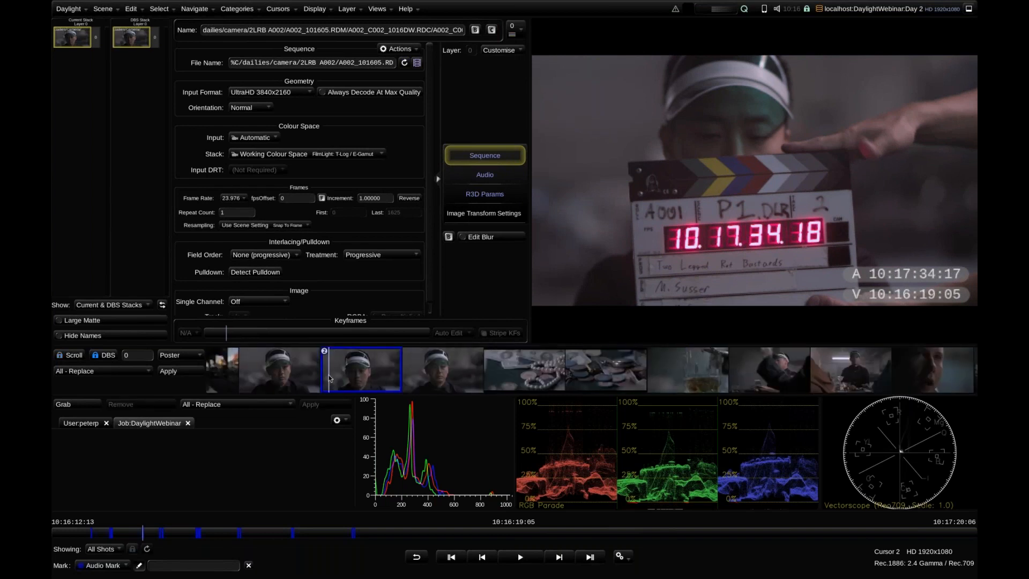
pyautogui.scroll(-8, 799, 385)
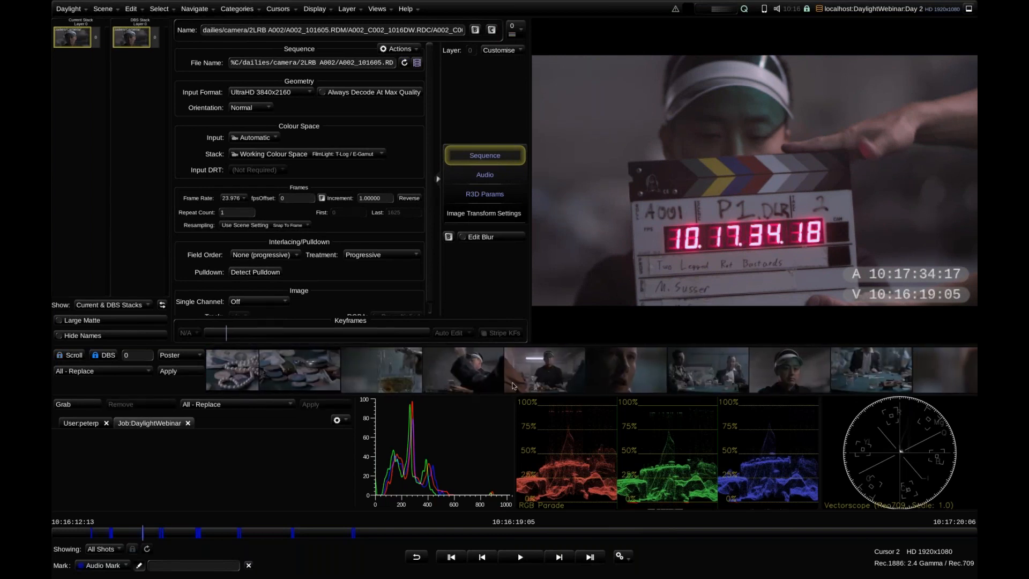
pyautogui.scroll(12, 643, 379)
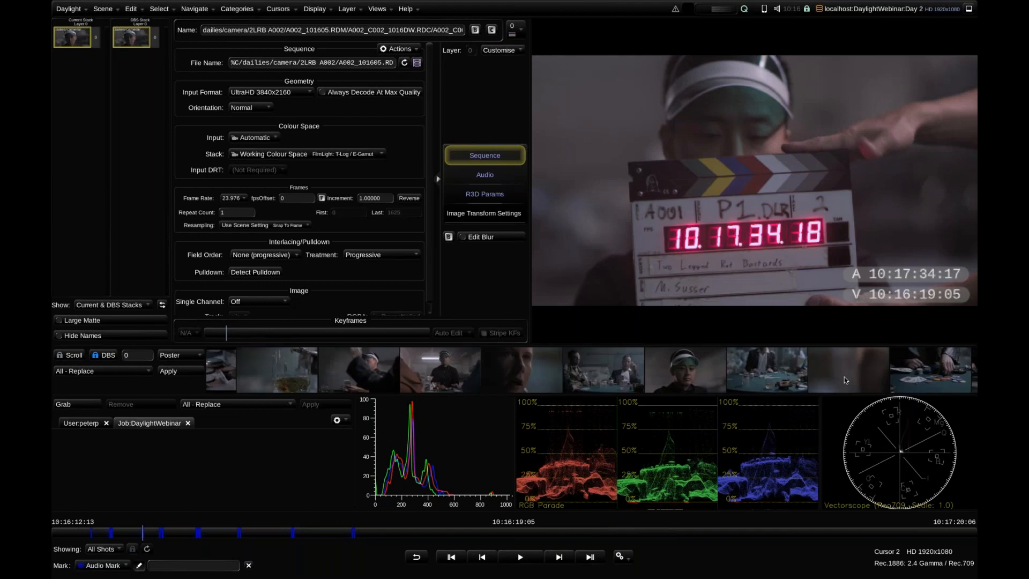
pyautogui.scroll(1, 659, 378)
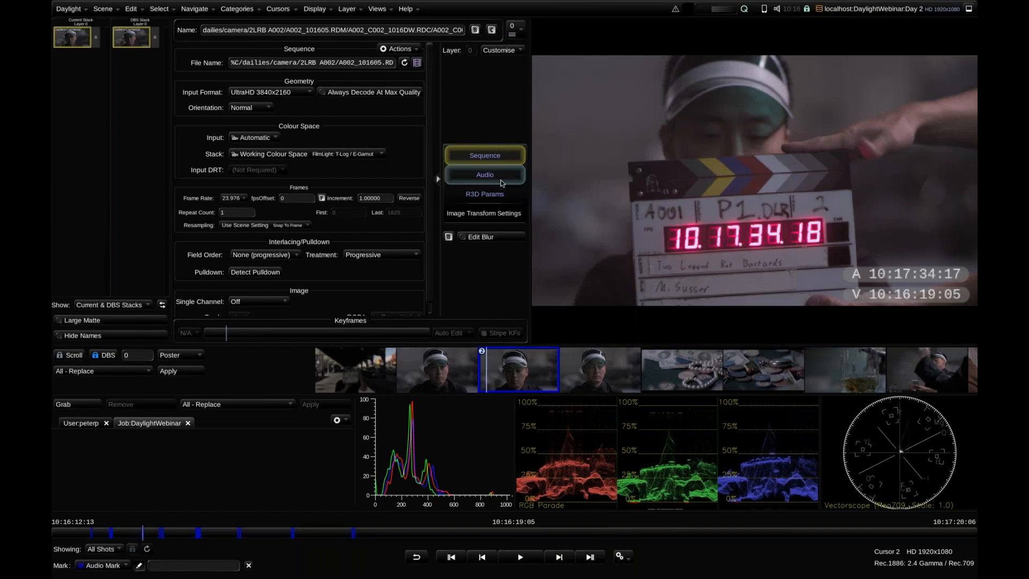
pyautogui.press('p')
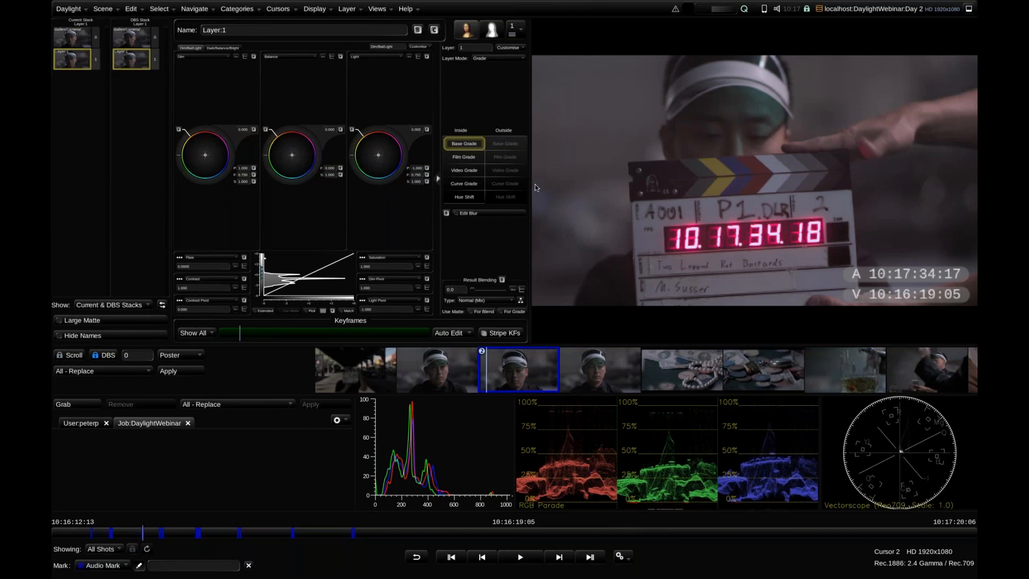
pyautogui.moveTo(535, 184); pyautogui.dragTo(598, 190)
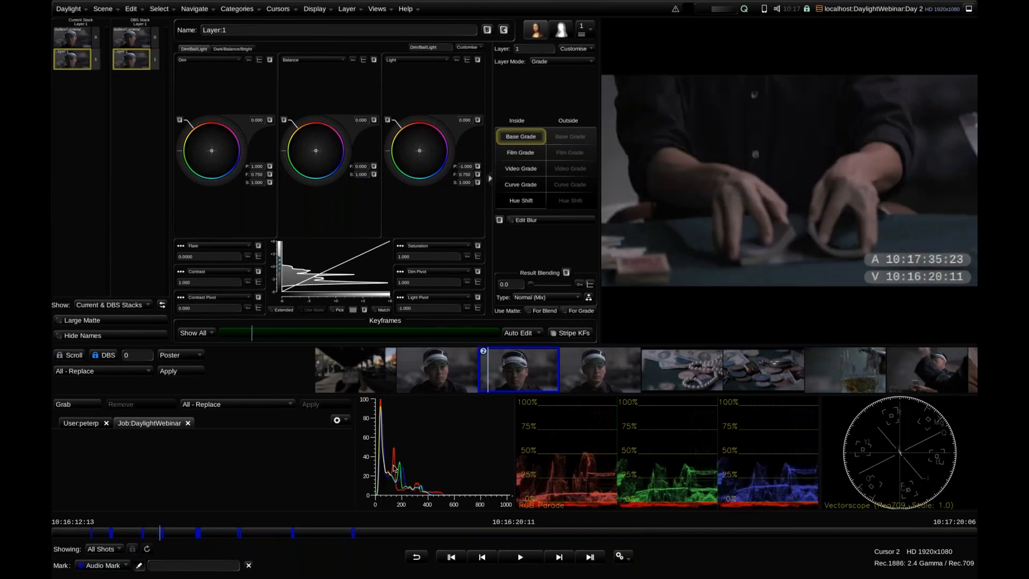
# At 10:16:46:09 in A002_C002_1016DW, raise the Balance exposure to 1.176 and shift the colour balance slightly warmer
pyautogui.hotkey('shift', 'Left')
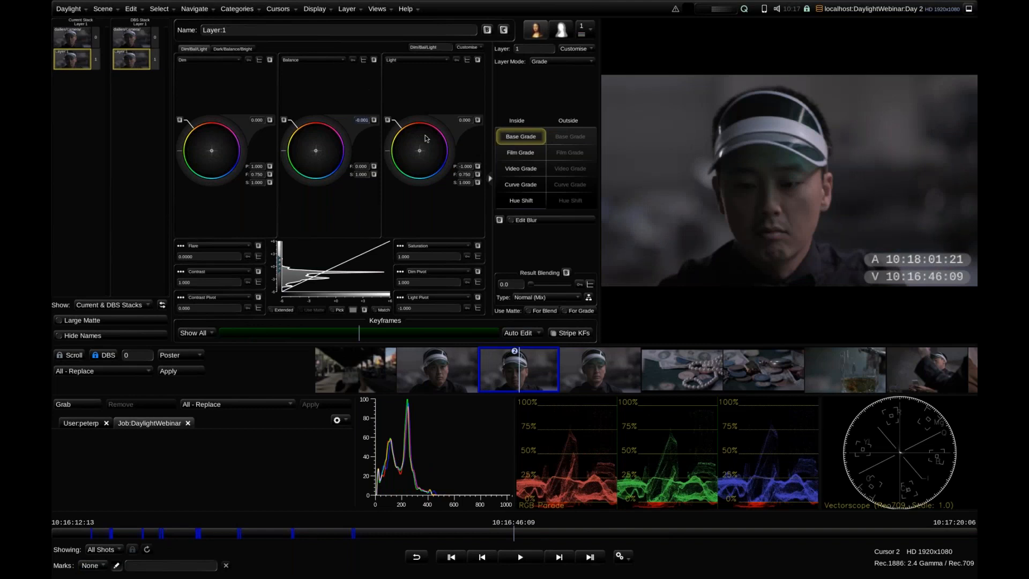
pyautogui.moveTo(356, 147); pyautogui.dragTo(324, 160)
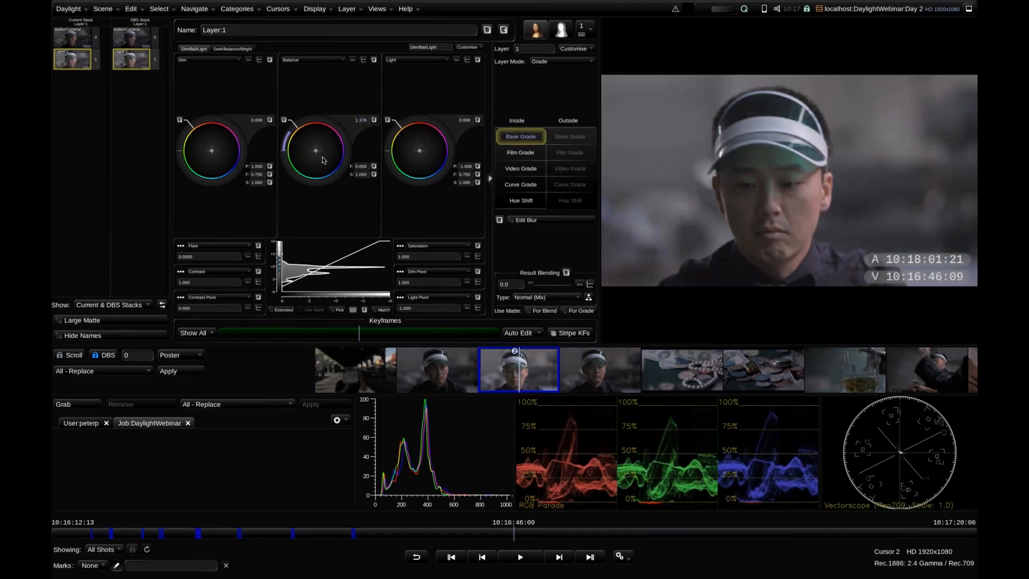
pyautogui.moveTo(383, 210); pyautogui.dragTo(278, 105)
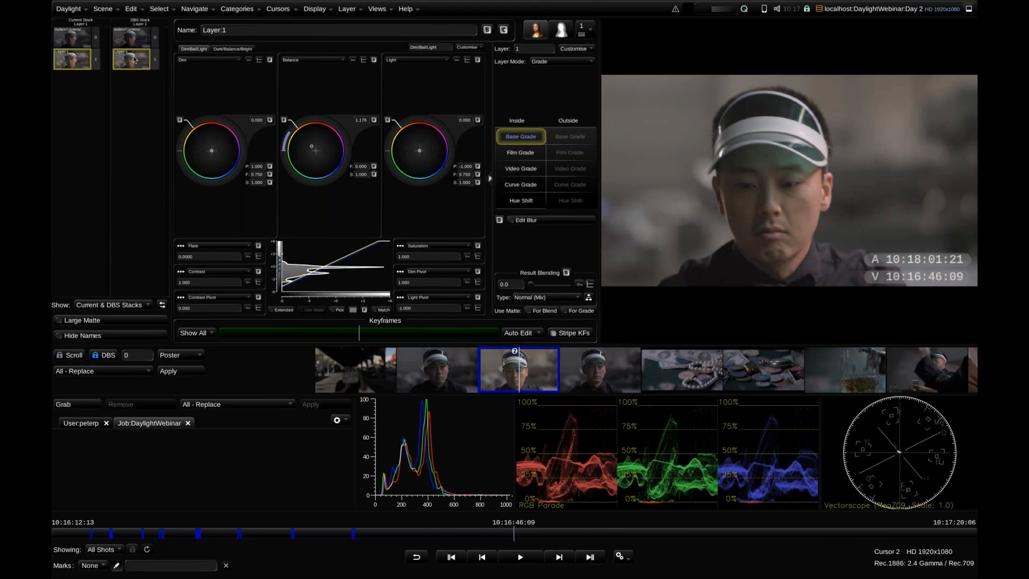
# Enlarge the stack views and apply the grade of A002_C002_1016DW to the following A002_C003 shot at 10:18:48:19
pyautogui.moveTo(172, 69); pyautogui.dragTo(306, 70)
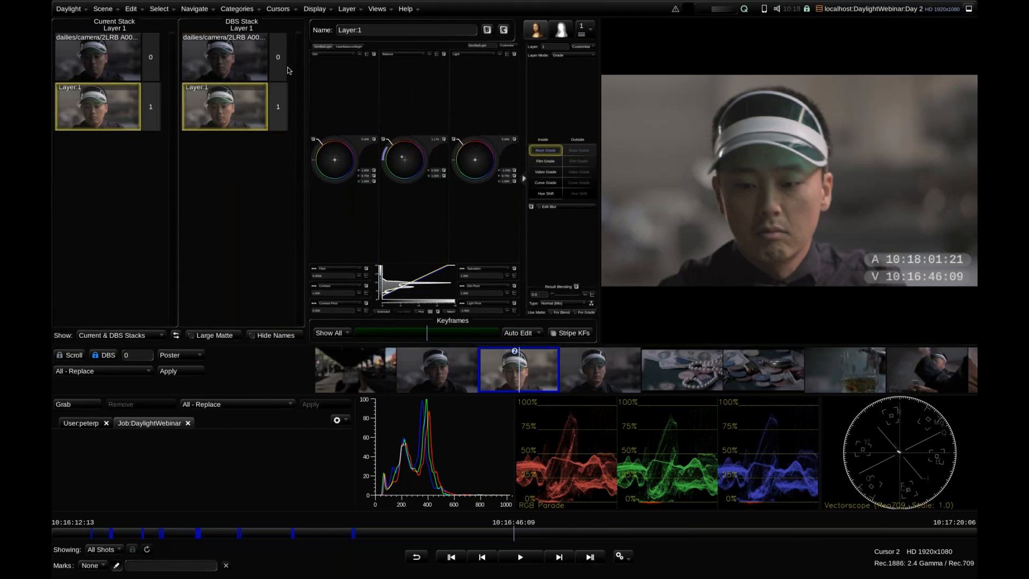
pyautogui.press('Down')
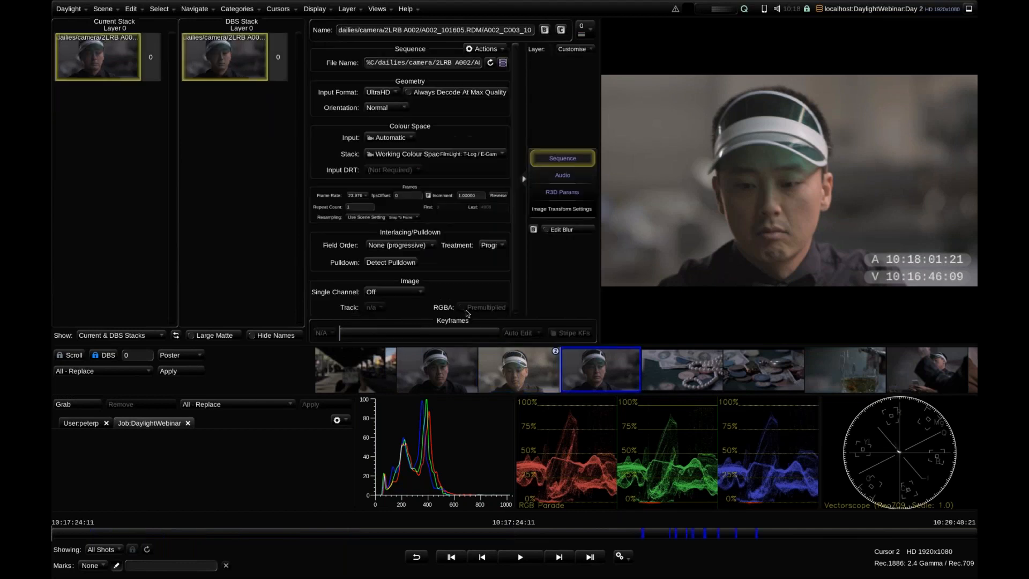
pyautogui.click(442, 534)
pyautogui.moveTo(443, 535); pyautogui.dragTo(433, 535)
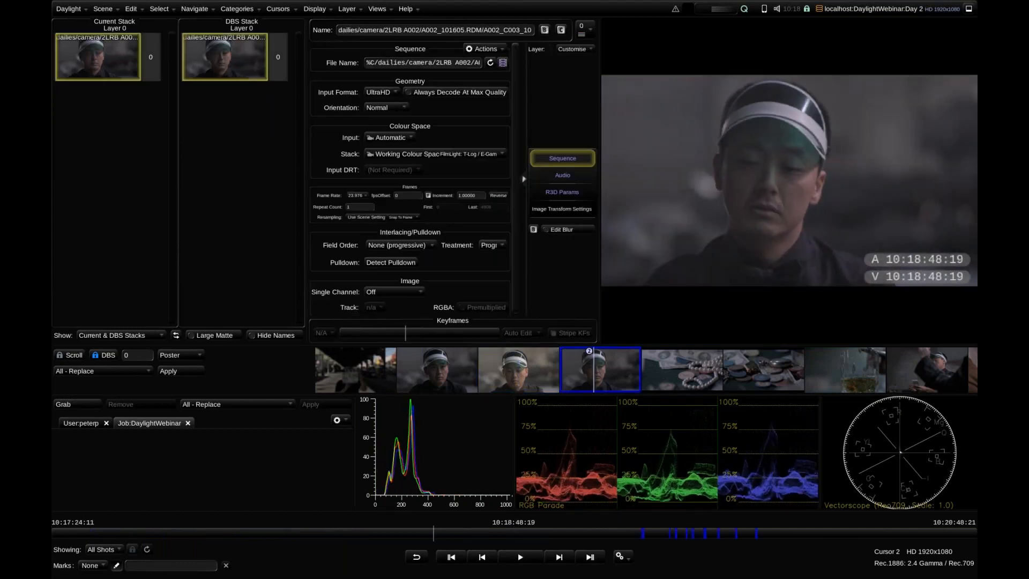
pyautogui.click(535, 371)
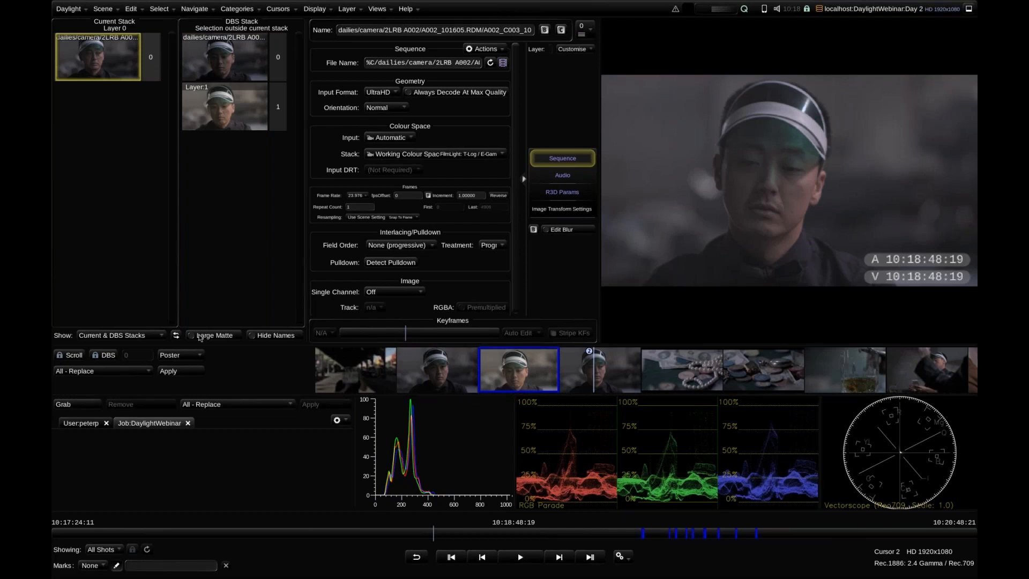
pyautogui.click(180, 371)
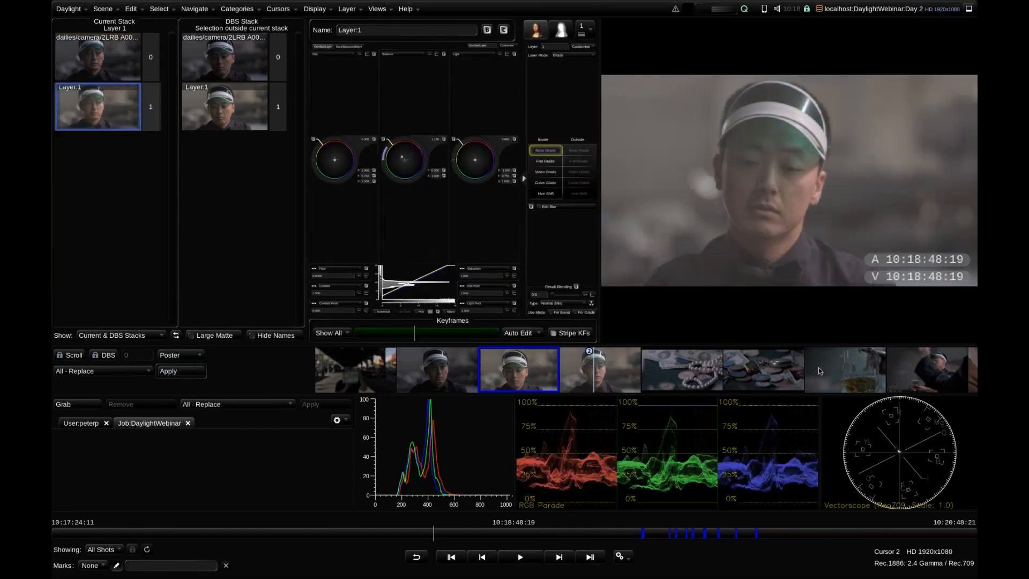
# Apply the A002_C002_1016DW grade to several selected shots and to all the other shots in the scene
pyautogui.click(452, 371)
pyautogui.keyDown('ctrl'); pyautogui.click(850, 370); pyautogui.keyUp('ctrl')
pyautogui.keyDown('ctrl'); pyautogui.click(917, 364); pyautogui.keyUp('ctrl')
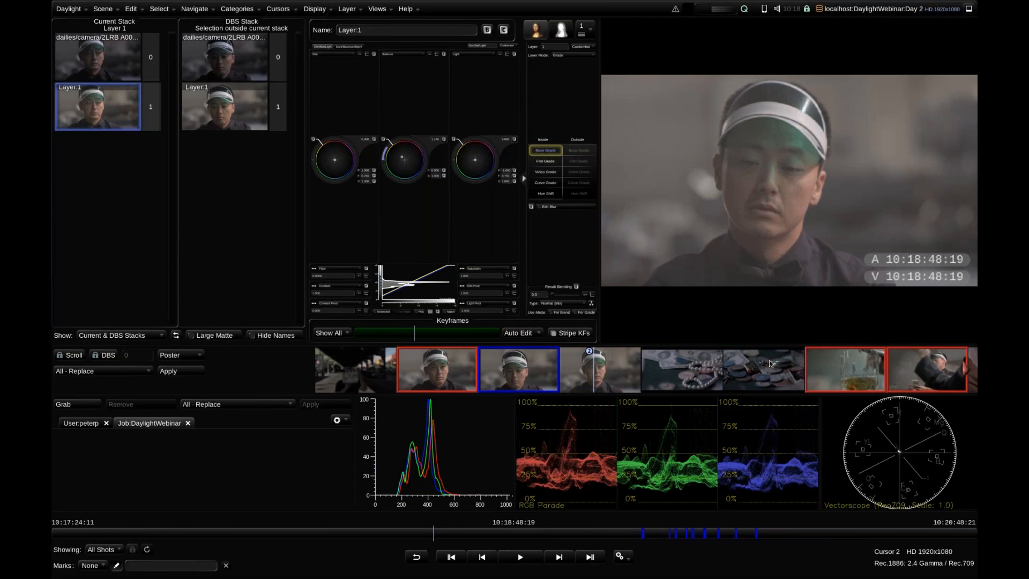
pyautogui.hotkey('ctrl', 'a')
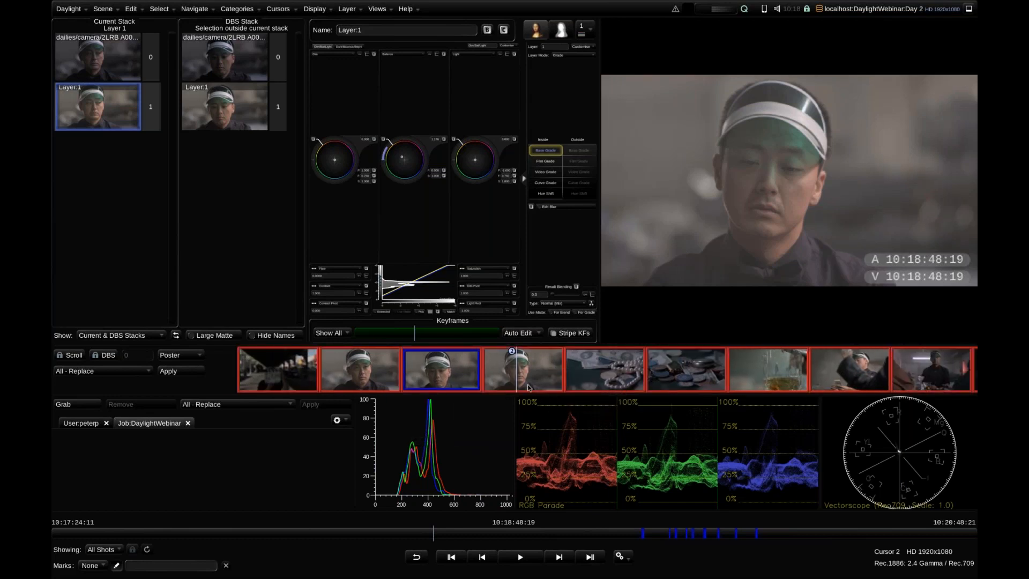
pyautogui.moveTo(535, 377); pyautogui.dragTo(598, 379)
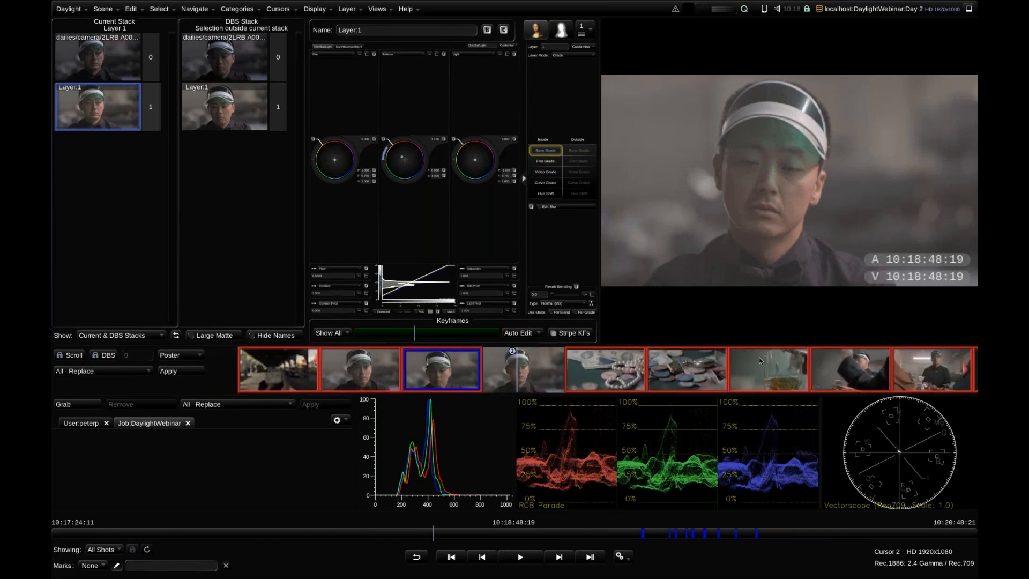
# Move back through the preceding shots to check the copied grade, and clear the shot selection
pyautogui.press('Up')
pyautogui.press('Up')
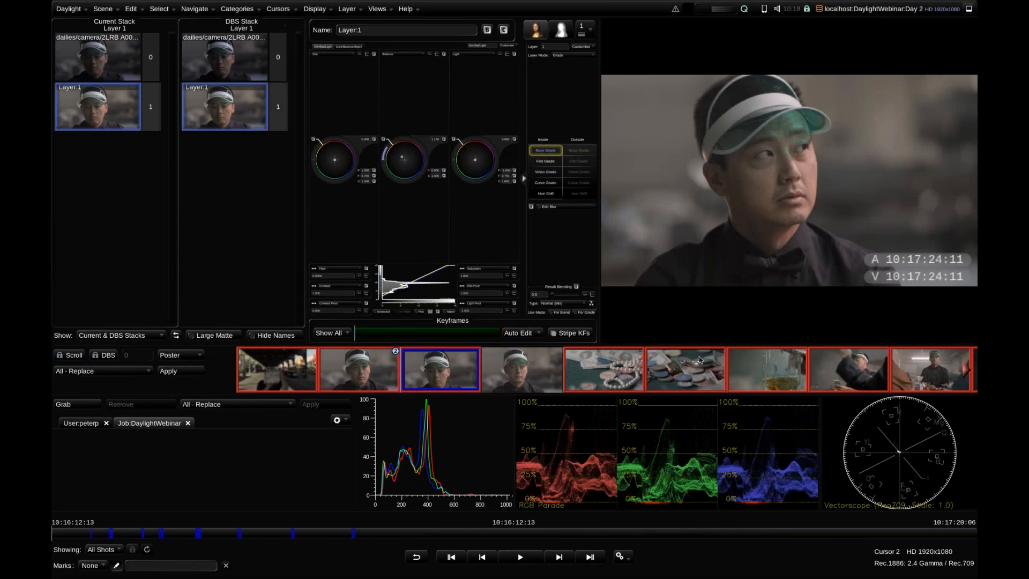
pyautogui.scroll(-5, 656, 360)
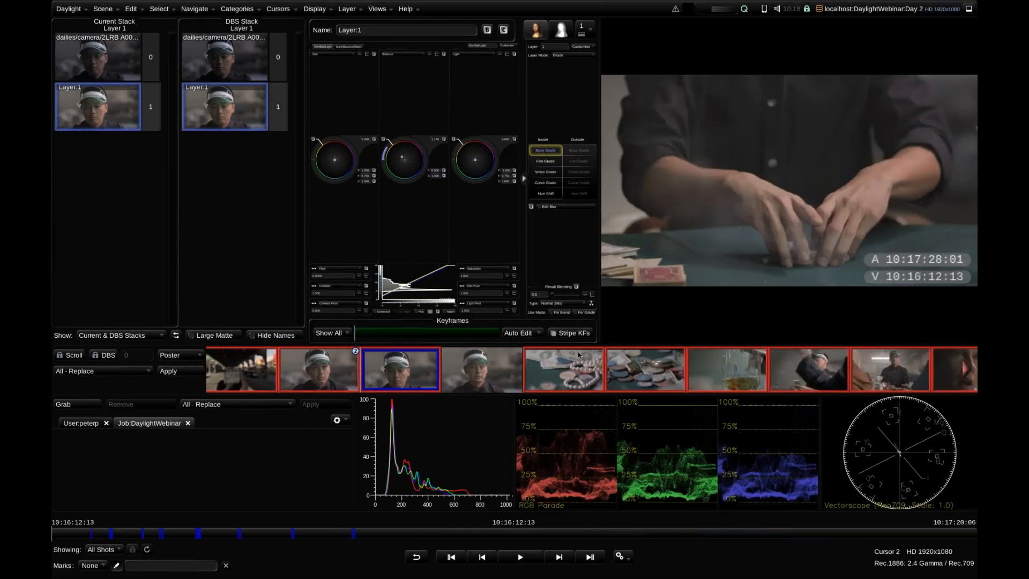
pyautogui.click(601, 360)
pyautogui.scroll(3, 664, 368)
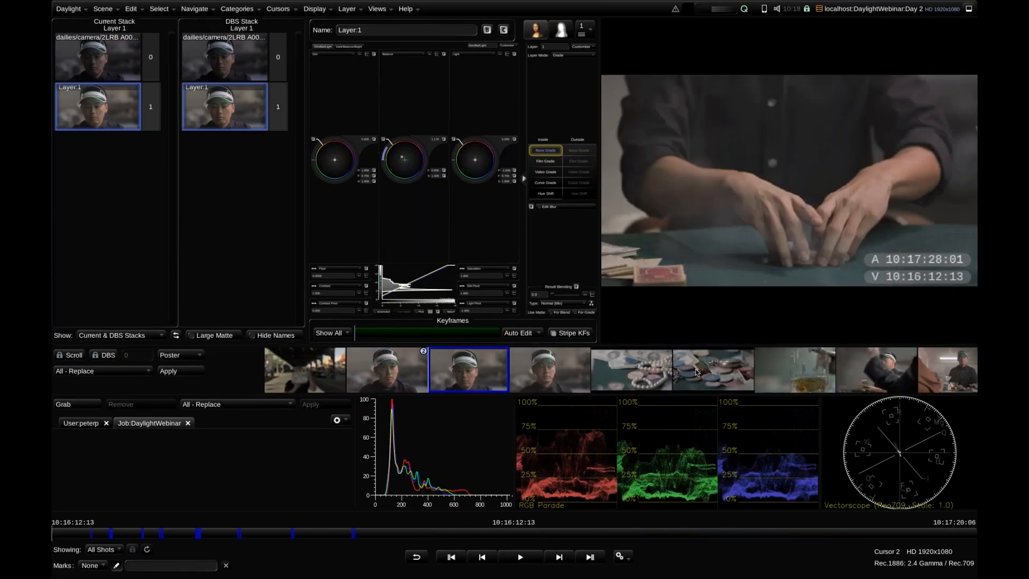
# Narrow the stack views to give the grading controls more width
pyautogui.scroll(-2, 664, 373)
pyautogui.scroll(-2, 661, 368)
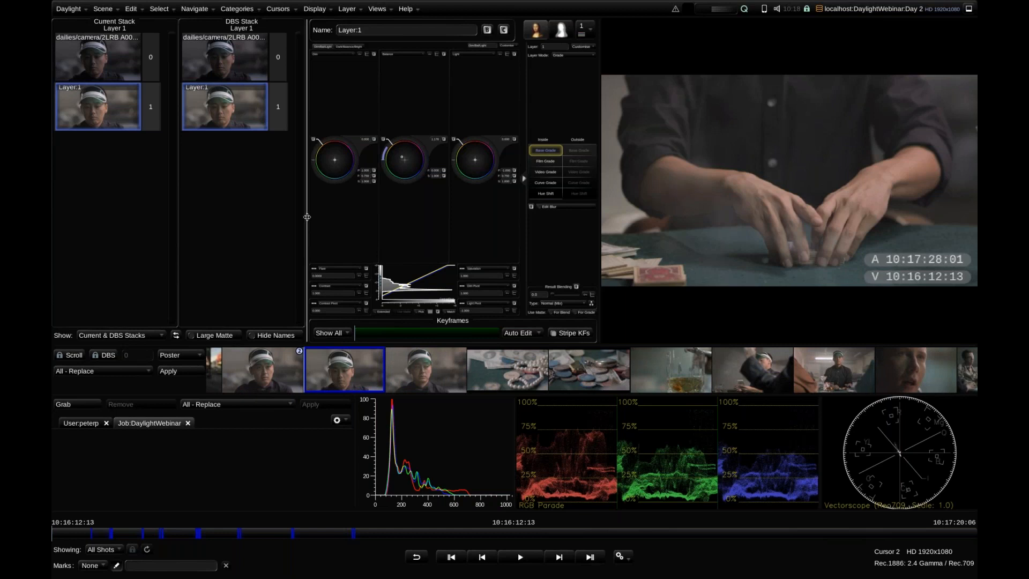
pyautogui.moveTo(306, 217); pyautogui.dragTo(196, 216)
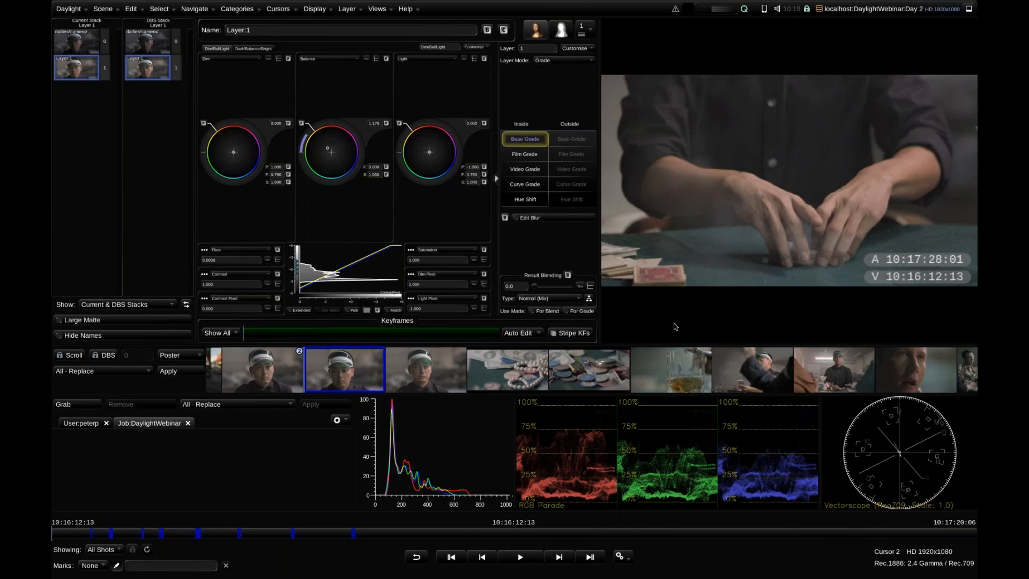
pyautogui.moveTo(522, 368); pyautogui.dragTo(581, 365)
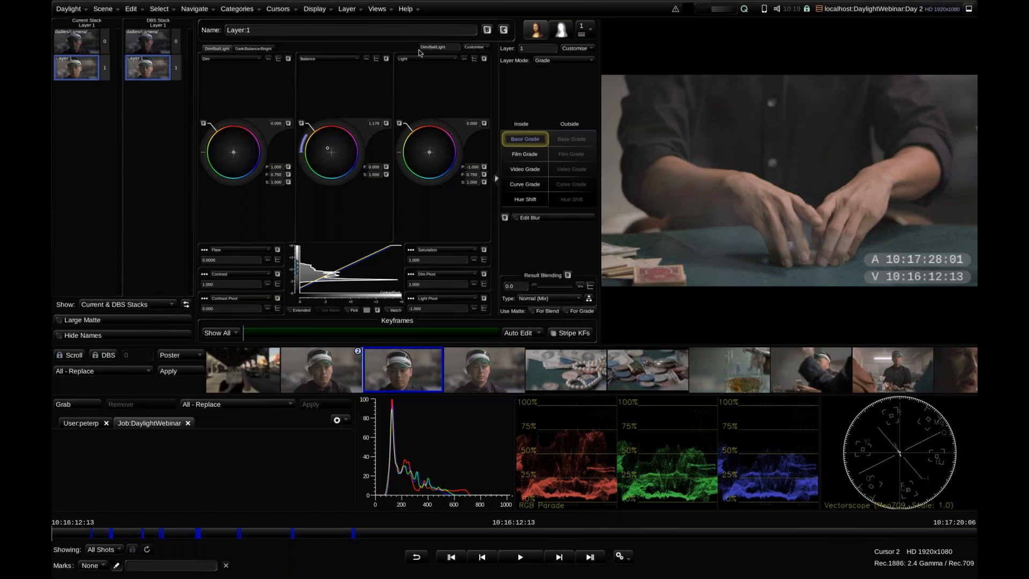
# Open FLUX Manage, browse to /dailies/blgs/prelight and show its sequences as thumbnails
pyautogui.click(382, 12)
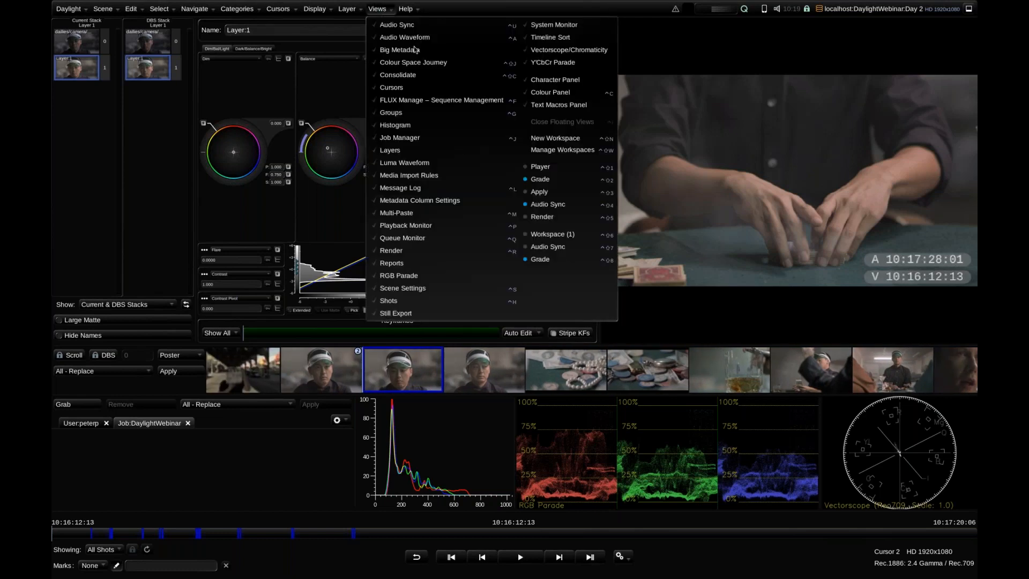
pyautogui.click(444, 101)
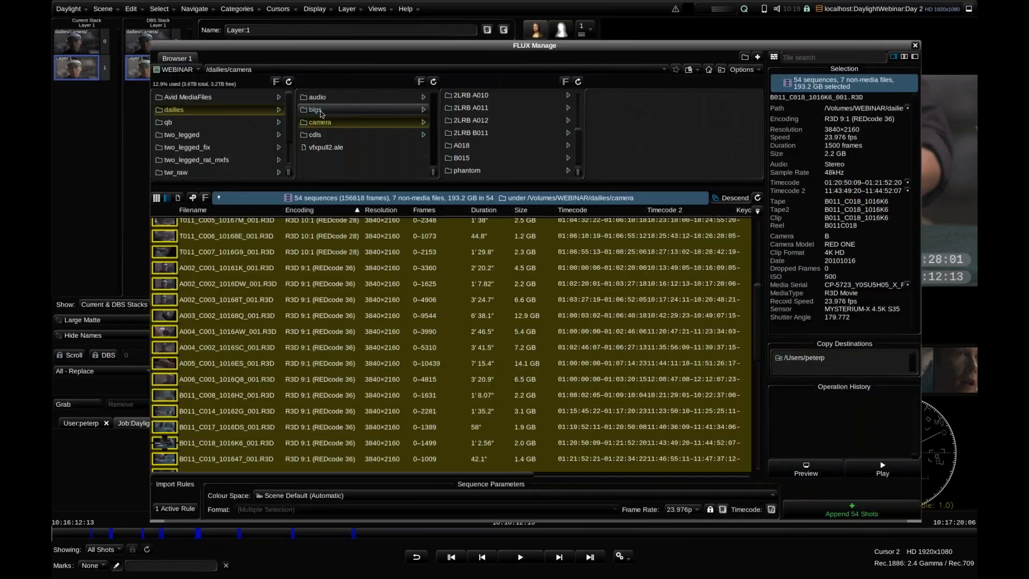
pyautogui.click(316, 110)
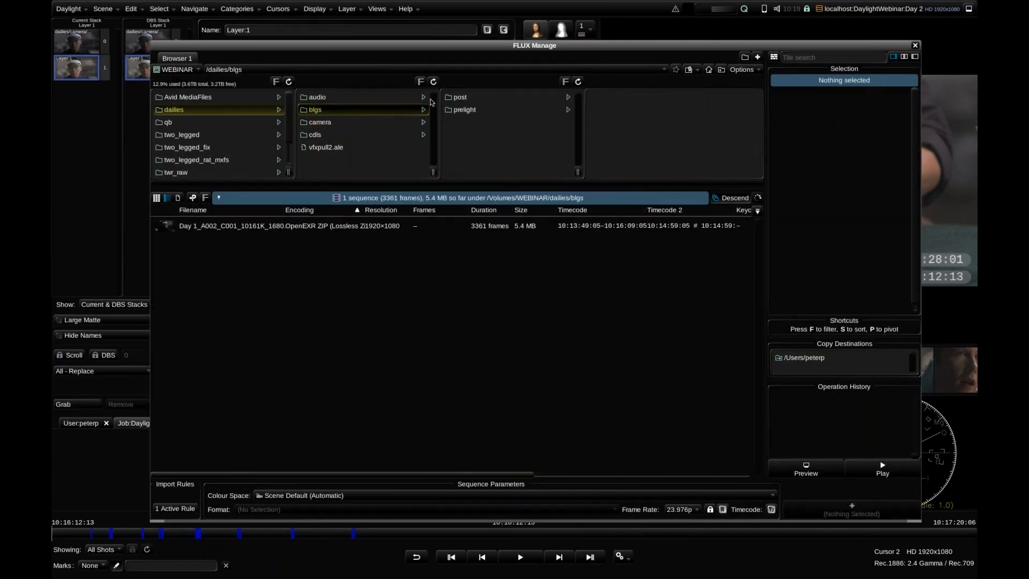
pyautogui.click(480, 111)
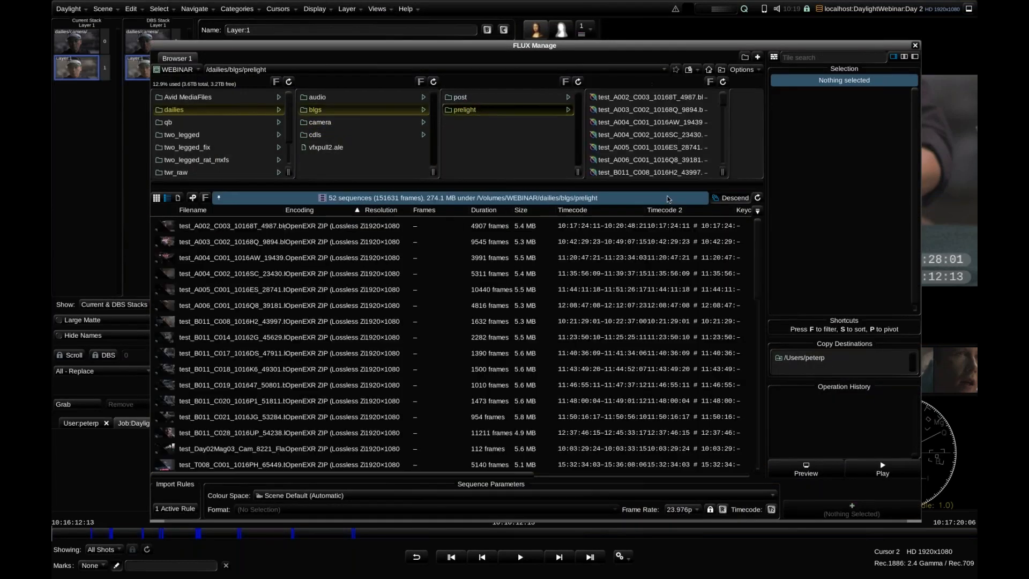
pyautogui.click(156, 197)
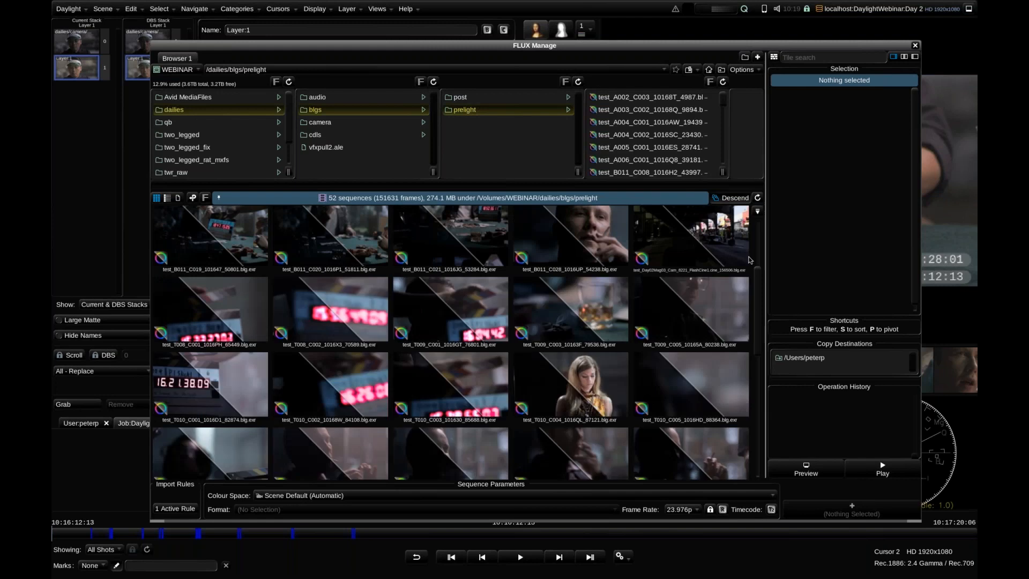
# Look through the thumbnails of the prelight BLG sequences and return to the start of the list
pyautogui.scroll(-10, 761, 329)
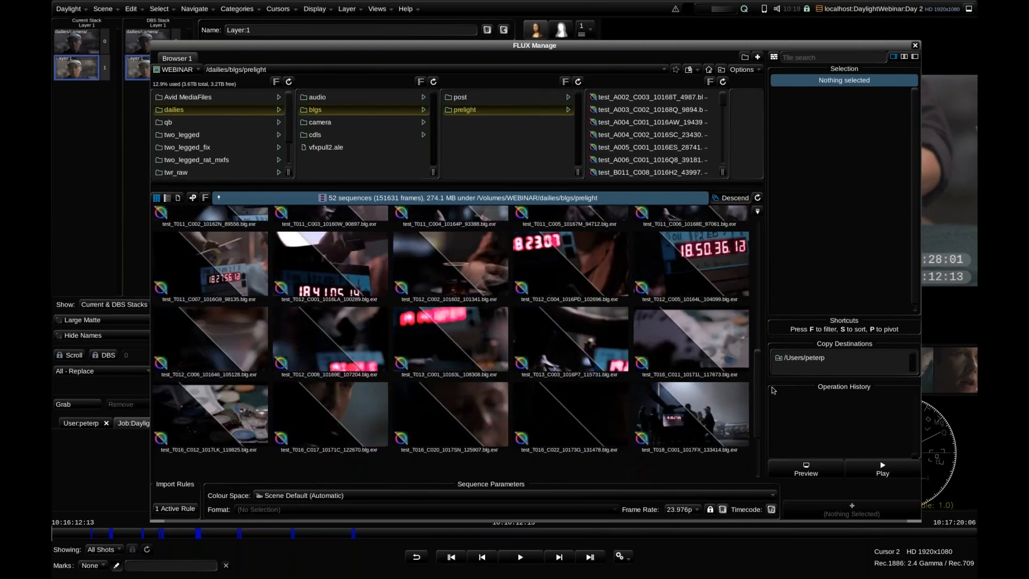
pyautogui.scroll(8, 757, 338)
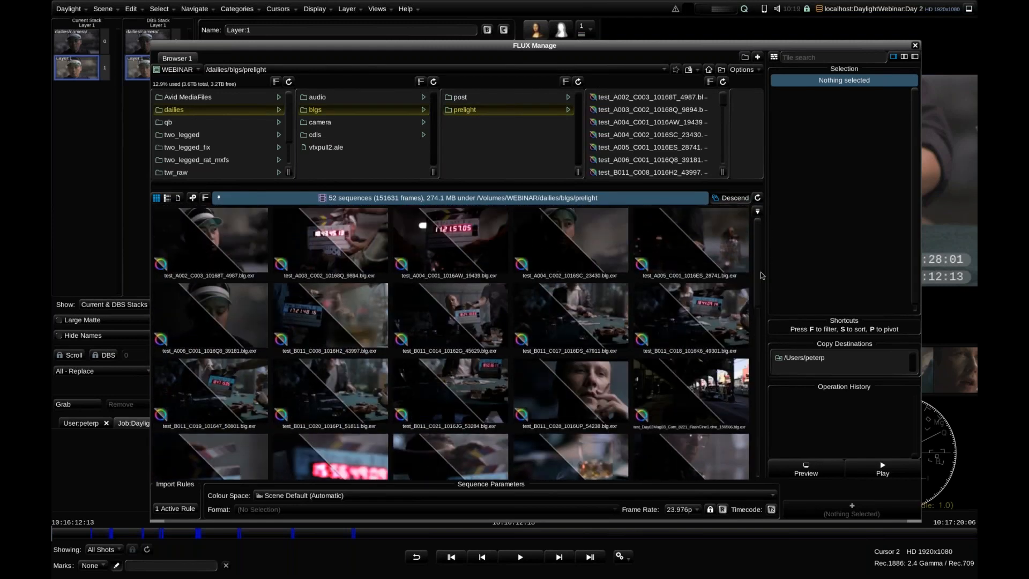
pyautogui.scroll(5, 757, 338)
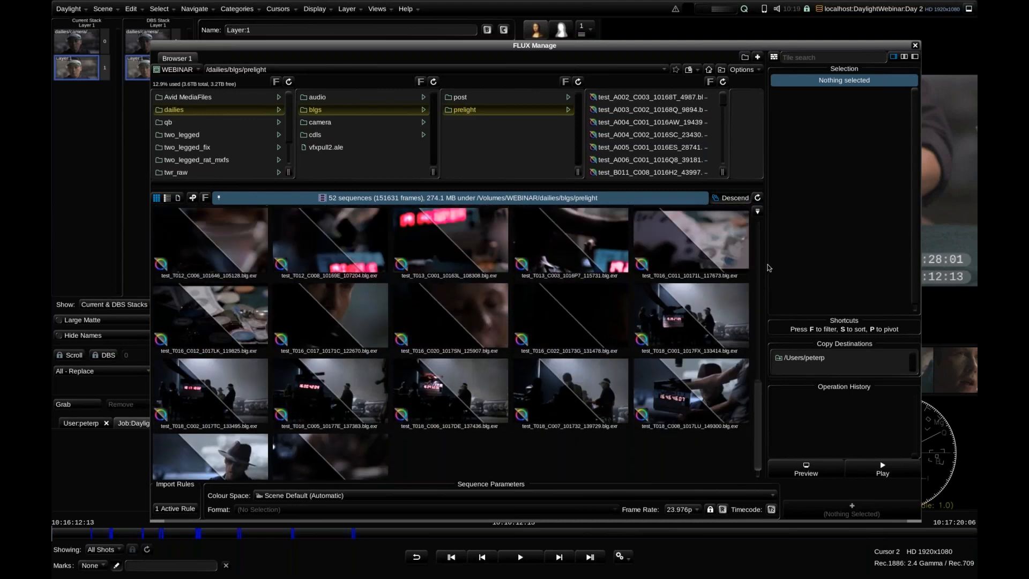
pyautogui.scroll(1, 765, 220)
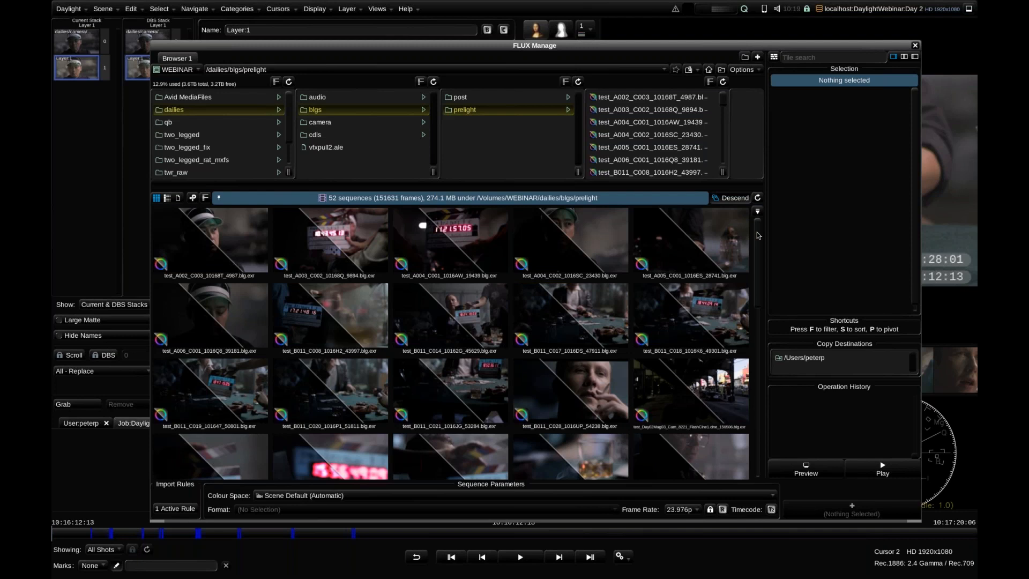
pyautogui.scroll(-2, 764, 241)
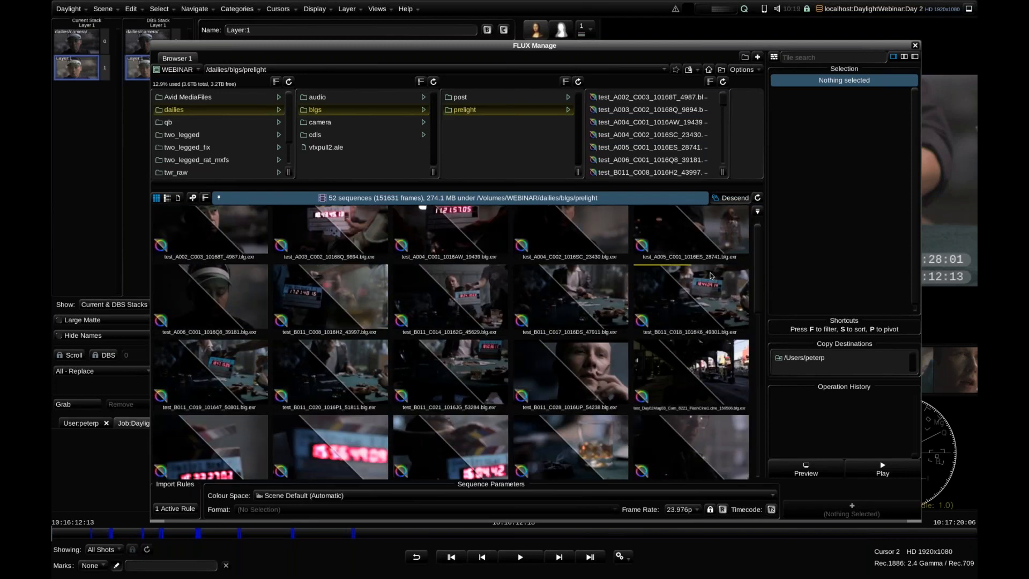
pyautogui.scroll(2, 231, 252)
# Select the test_A002_C003_10168T BLG and preview the thumbnails with the graded track, the source track and graded again
pyautogui.click(232, 251)
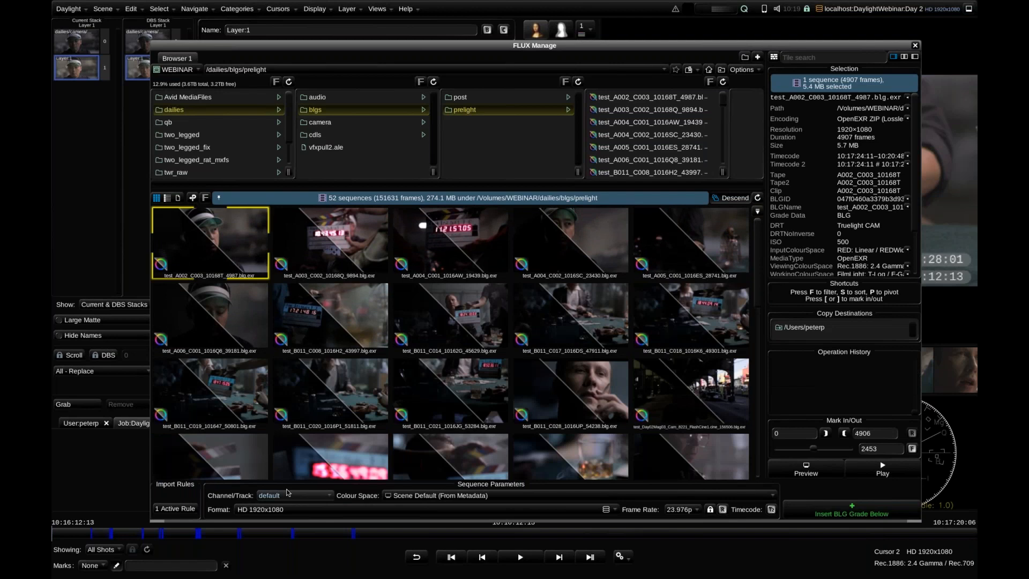
pyautogui.click(289, 496)
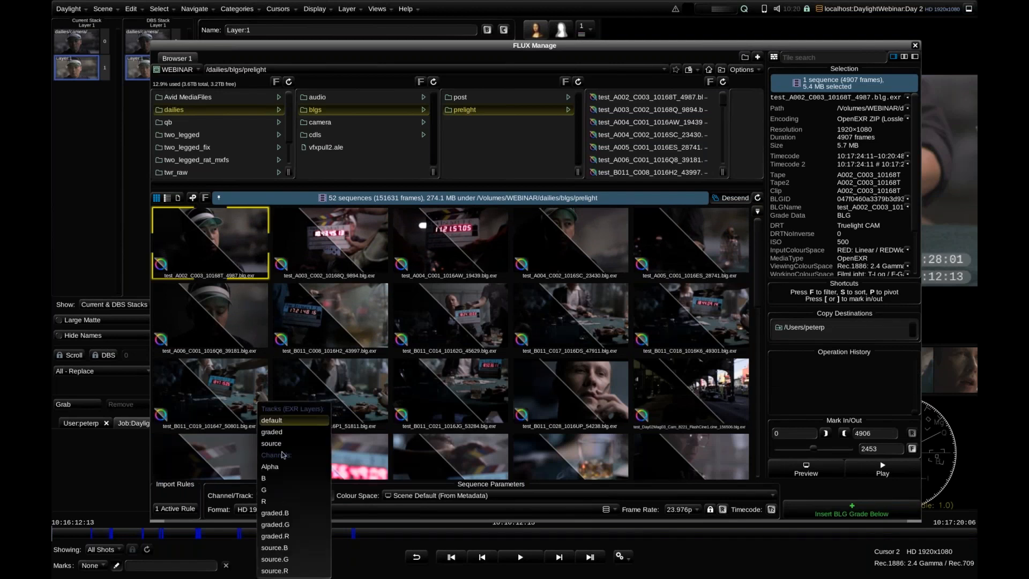
pyautogui.click(279, 437)
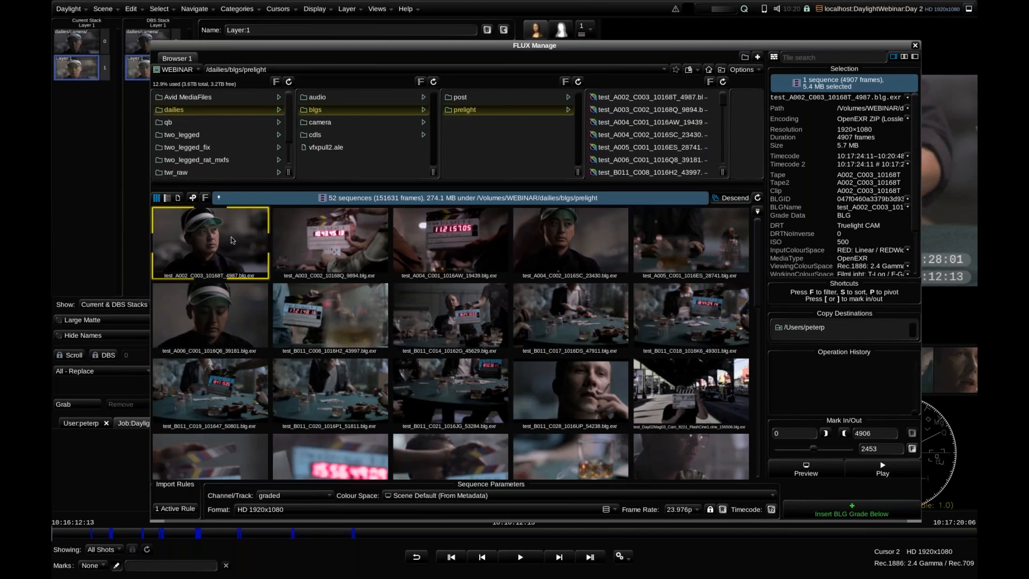
pyautogui.click(297, 496)
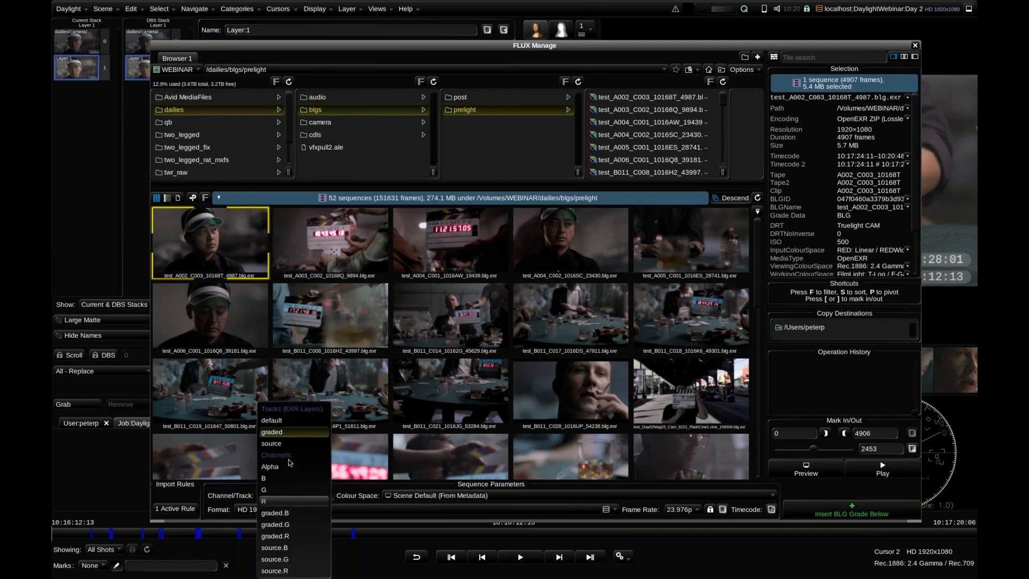
pyautogui.click(288, 448)
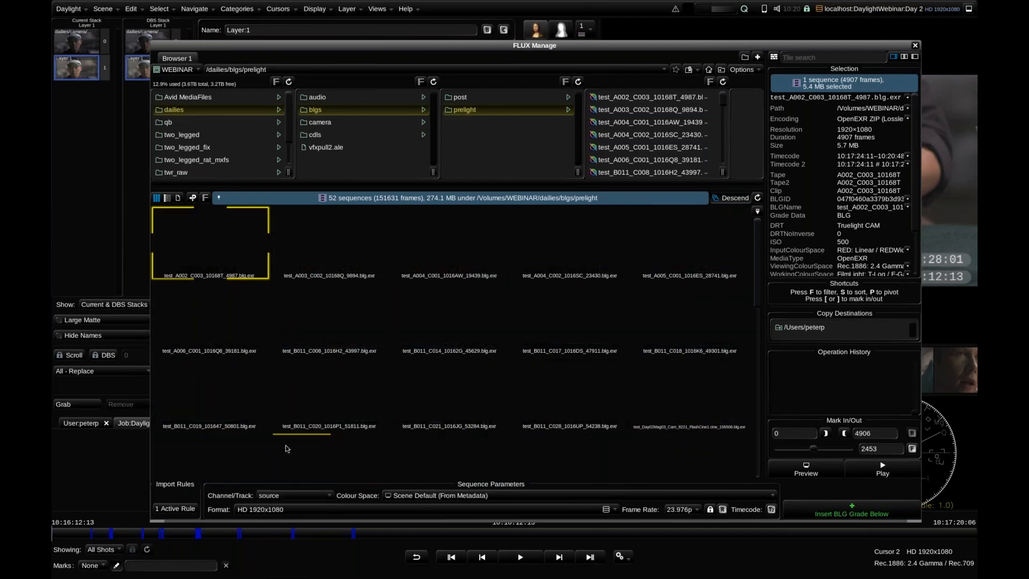
pyautogui.click(299, 497)
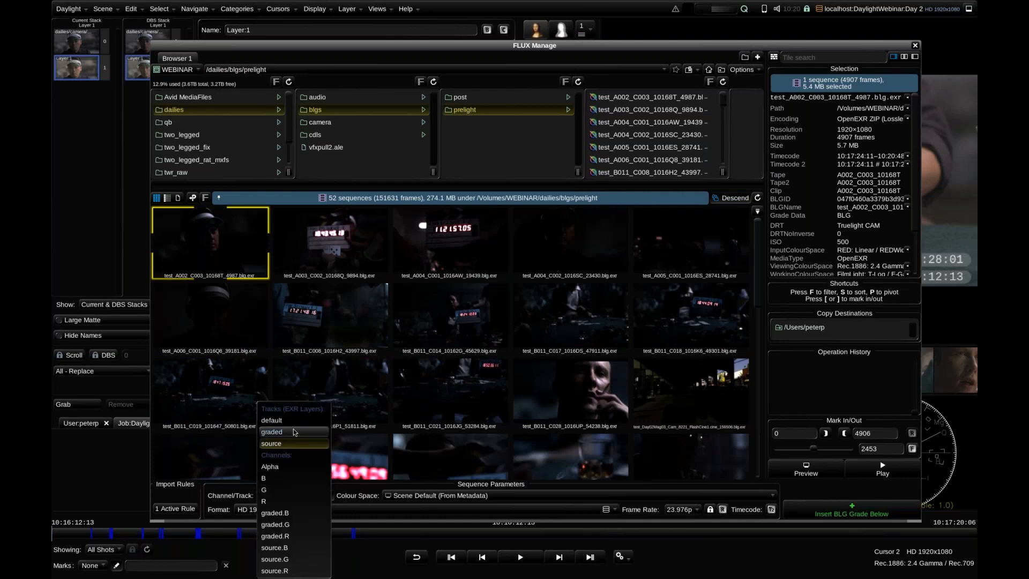
pyautogui.click(293, 432)
# Move FLUX Manage off the viewer, select the test_B011_C028_1016UP BLG to inspect its metadata, and close FLUX Manage
pyautogui.moveTo(756, 231)
pyautogui.mouseDown()
pyautogui.moveTo(756, 273)
pyautogui.moveTo(757, 230)
pyautogui.mouseUp()
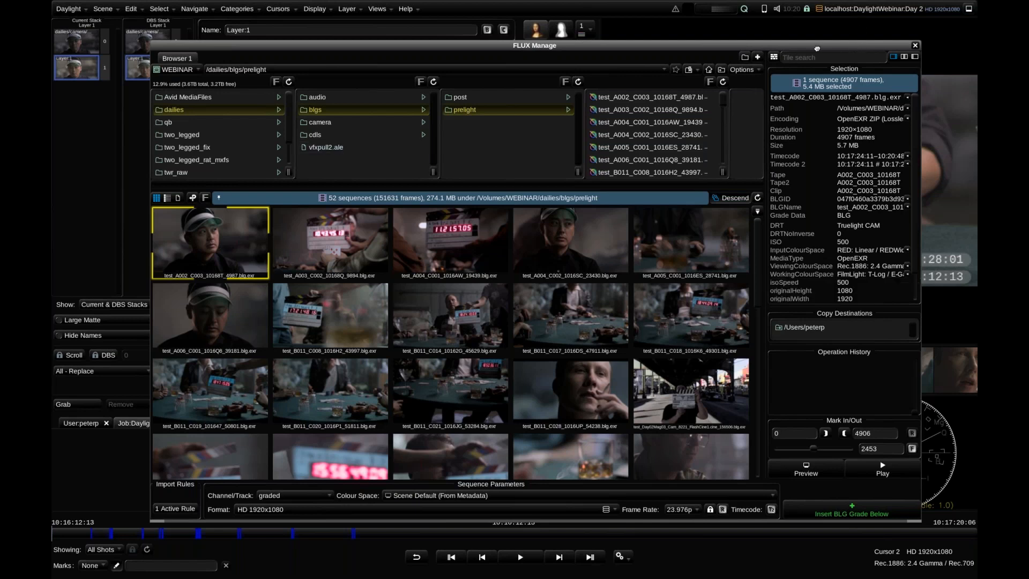
pyautogui.moveTo(844, 49); pyautogui.dragTo(795, 45)
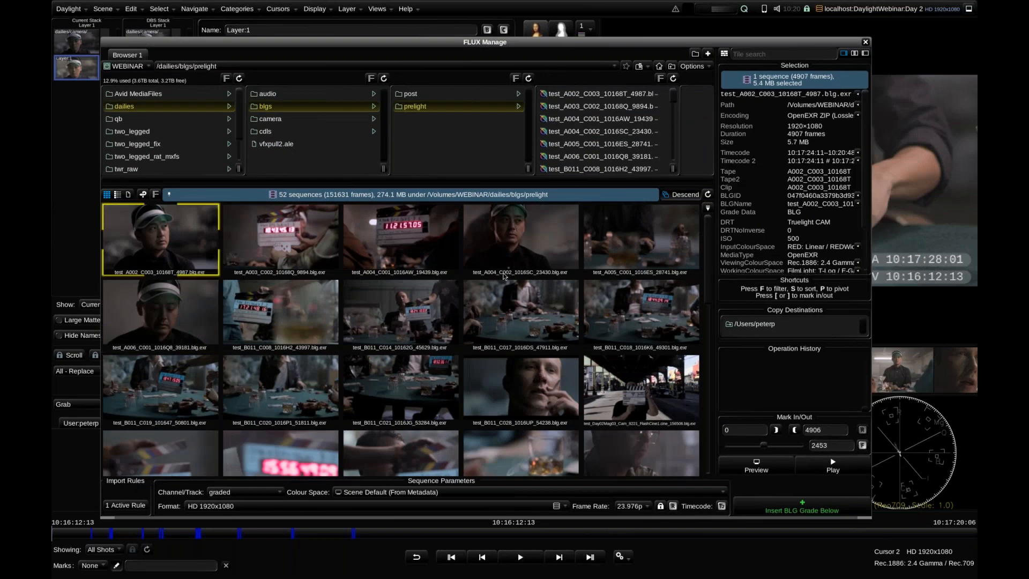
pyautogui.click(543, 390)
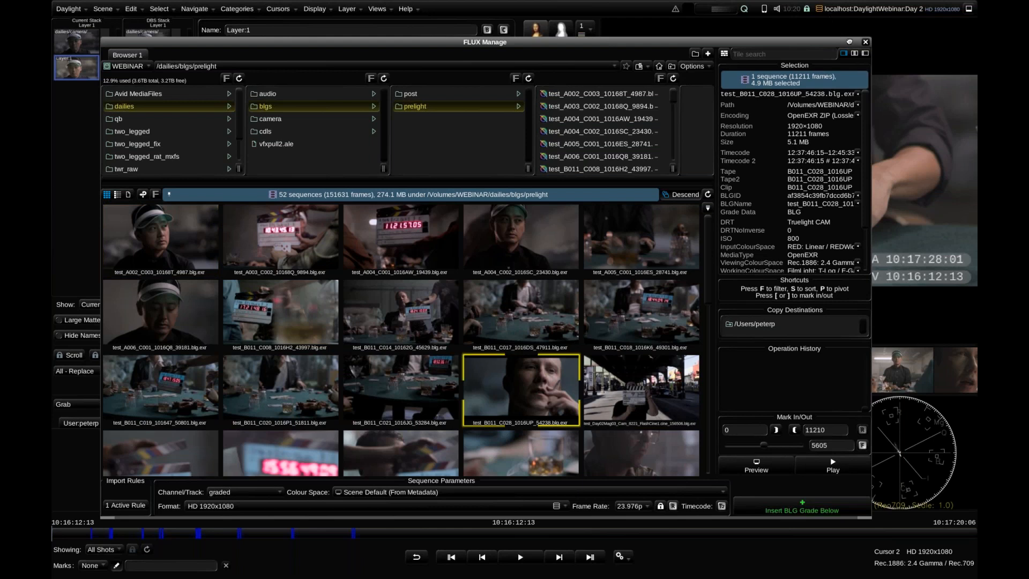
pyautogui.click(865, 42)
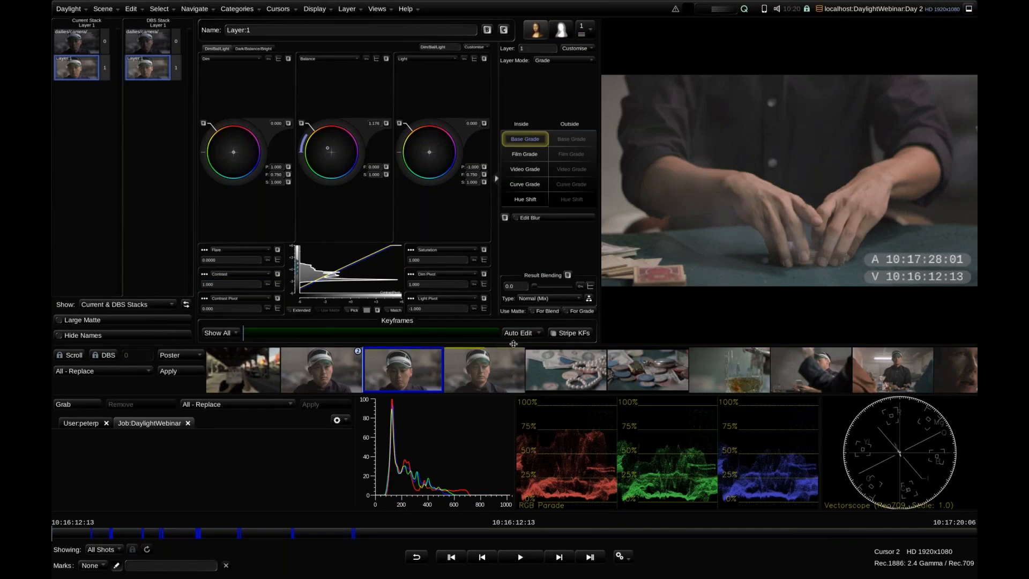
# Open Multi-Paste, set the source to BLG Files and choose /Volumes/WEBINAR/dailies/blgs/prelight as the BLG directory
pyautogui.click(374, 9)
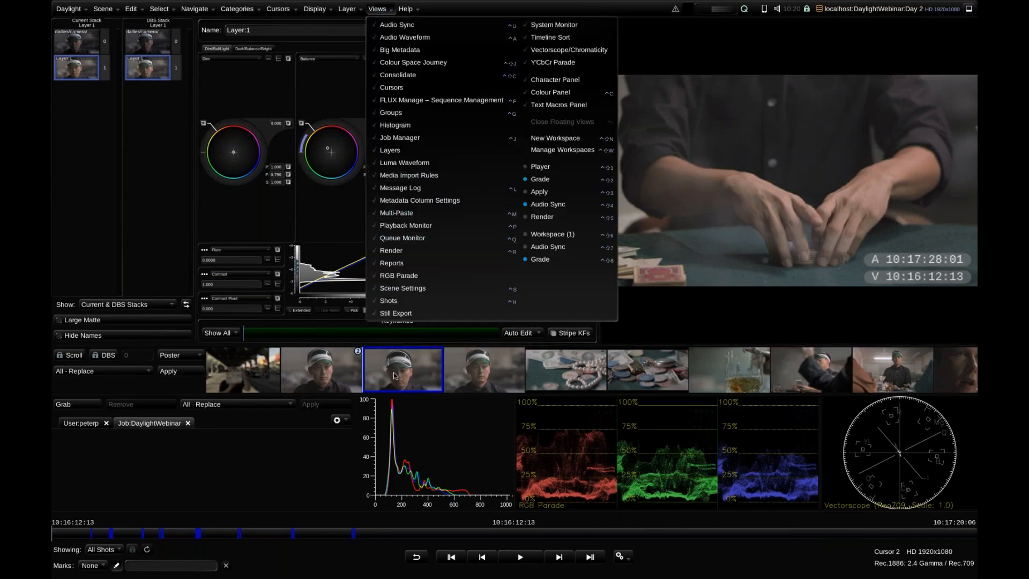
pyautogui.click(431, 213)
pyautogui.click(487, 50)
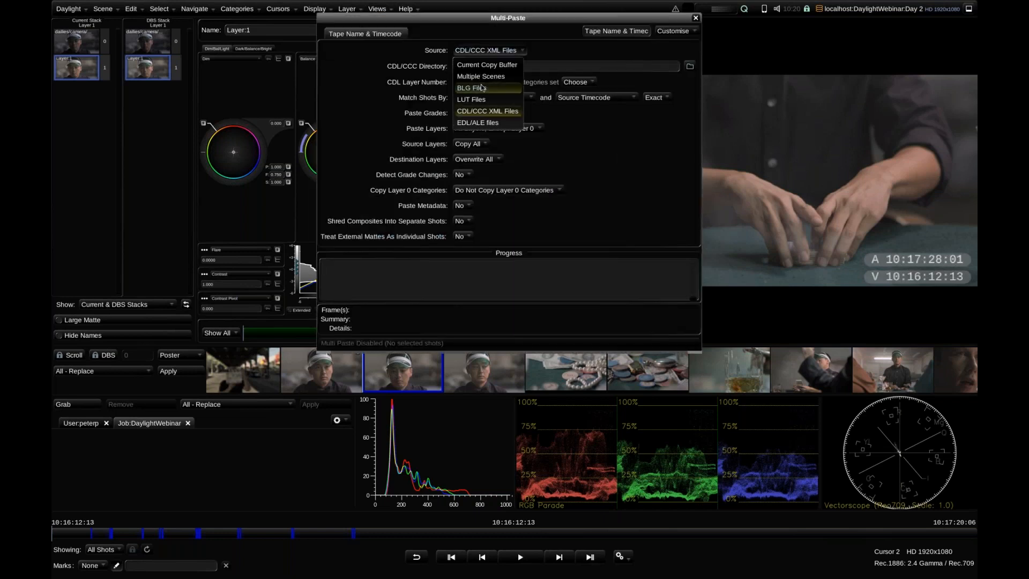
pyautogui.click(481, 87)
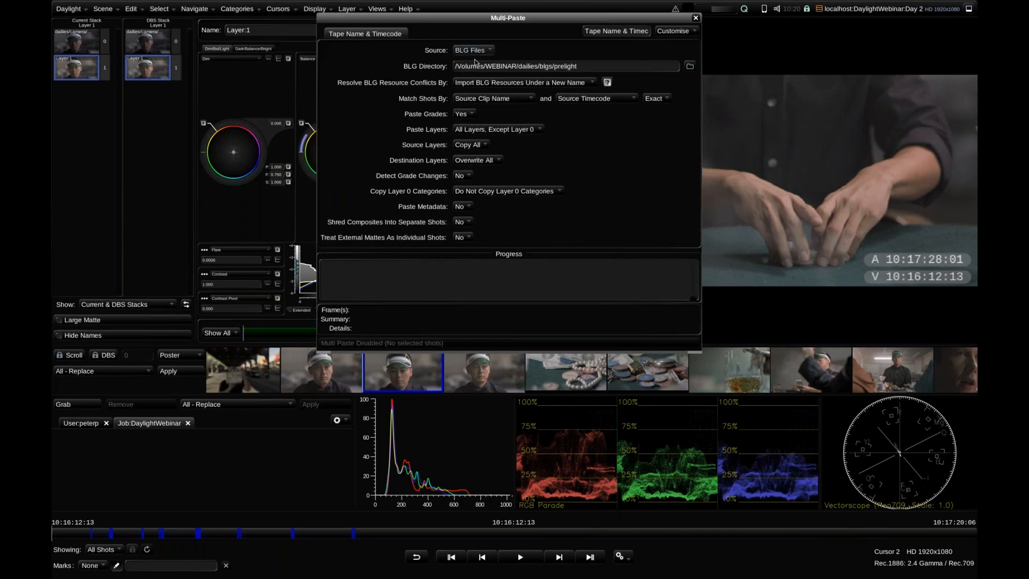
pyautogui.click(689, 67)
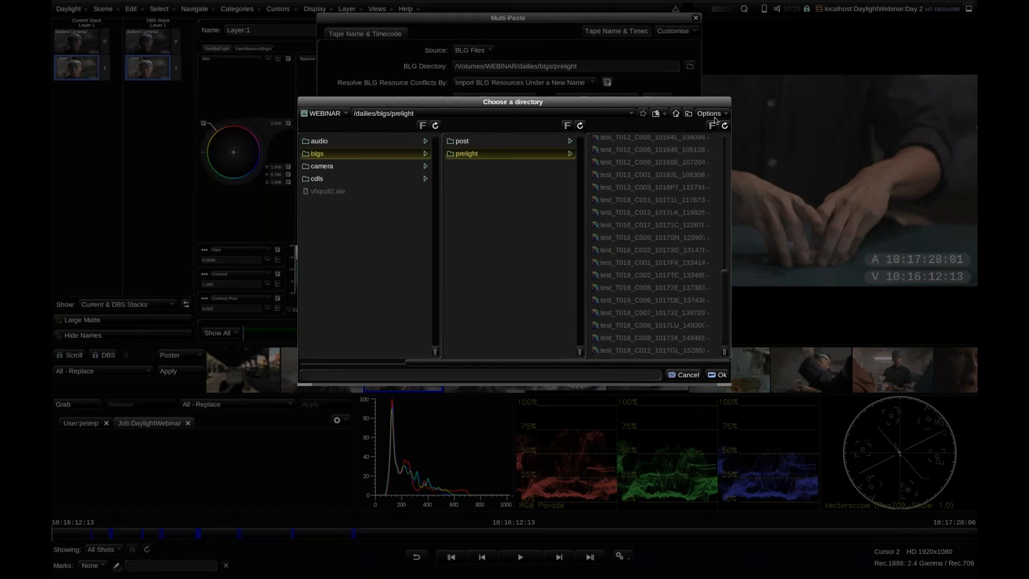
pyautogui.click(718, 374)
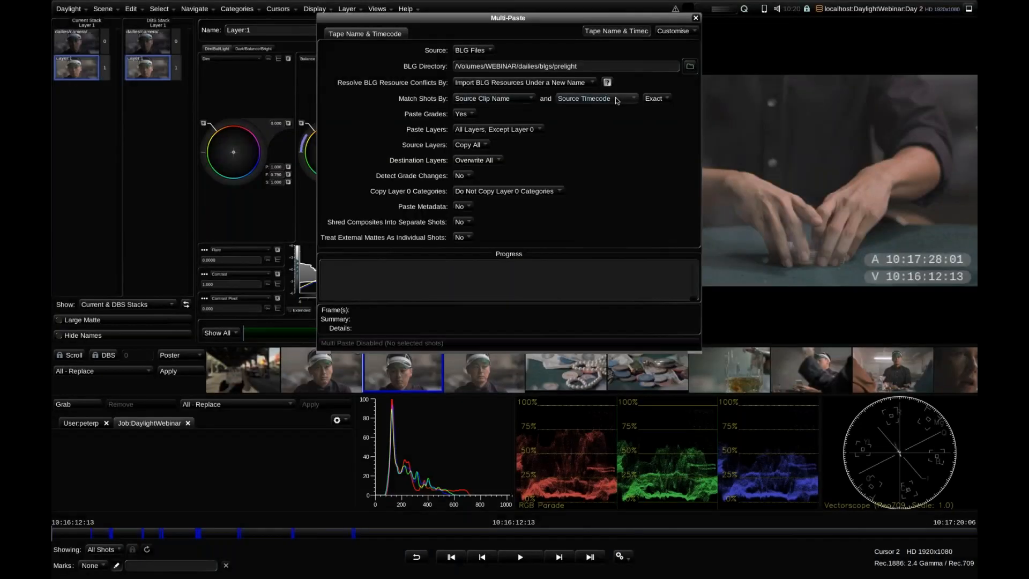
# Select all shots in the scene, multi-paste the prelight BLG grades onto them, review the progress report and close Multi-Paste
pyautogui.click(484, 367)
pyautogui.hotkey('ctrl', 'a')
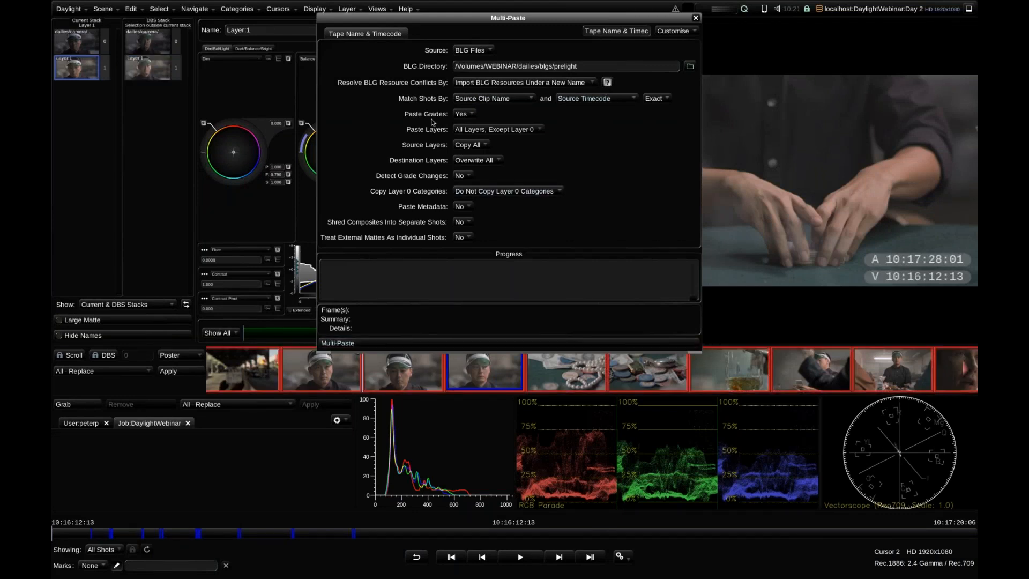
pyautogui.click(469, 346)
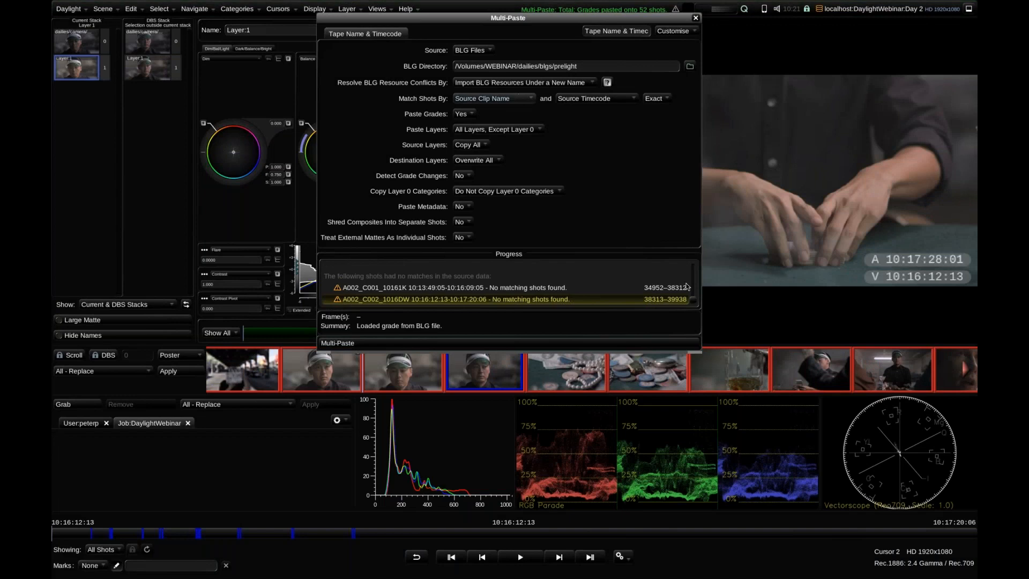
pyautogui.moveTo(695, 304)
pyautogui.mouseDown()
pyautogui.moveTo(695, 275)
pyautogui.moveTo(696, 306)
pyautogui.mouseUp()
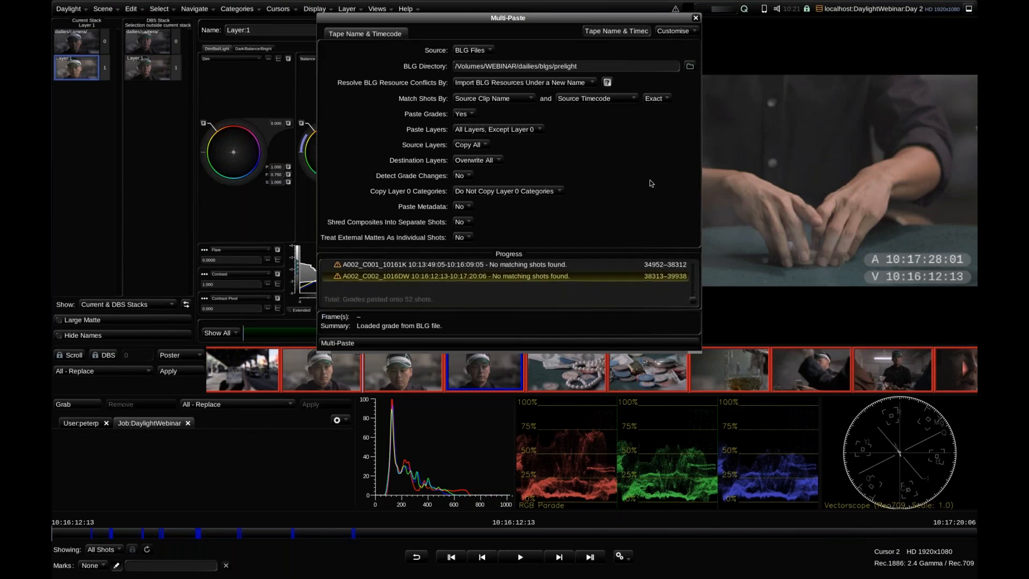
pyautogui.click(695, 19)
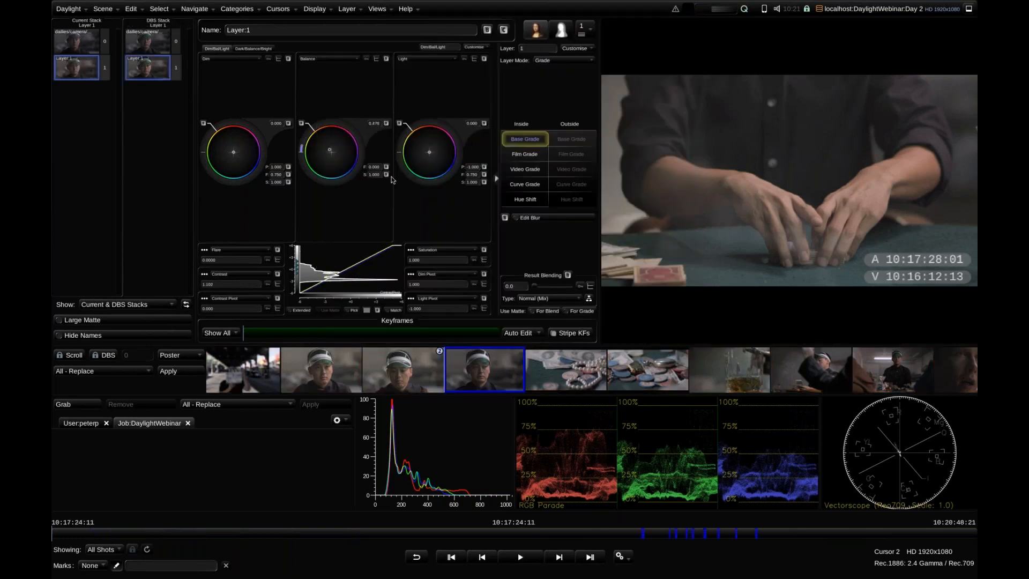
# Step back and forth through the shots around A002_C003_10168T to check the pasted prelight grades
pyautogui.press('Down')
pyautogui.press('Down')
pyautogui.press('Up')
pyautogui.press('Up')
pyautogui.press('Up')
pyautogui.press('Up')
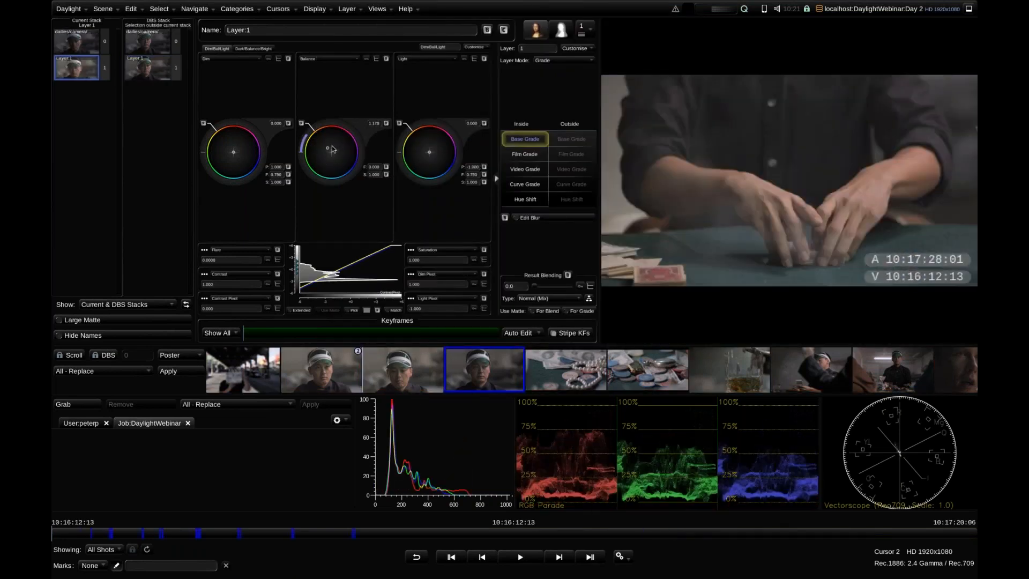
pyautogui.press('Up')
pyautogui.press('Down')
pyautogui.press('Down')
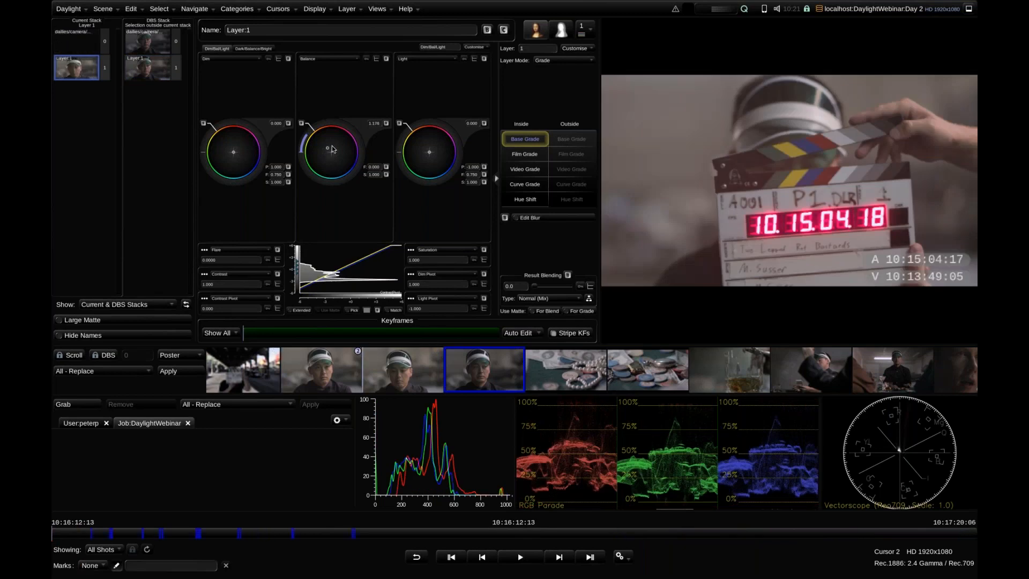
pyautogui.press('Down')
pyautogui.press('Down')
pyautogui.press('Down')
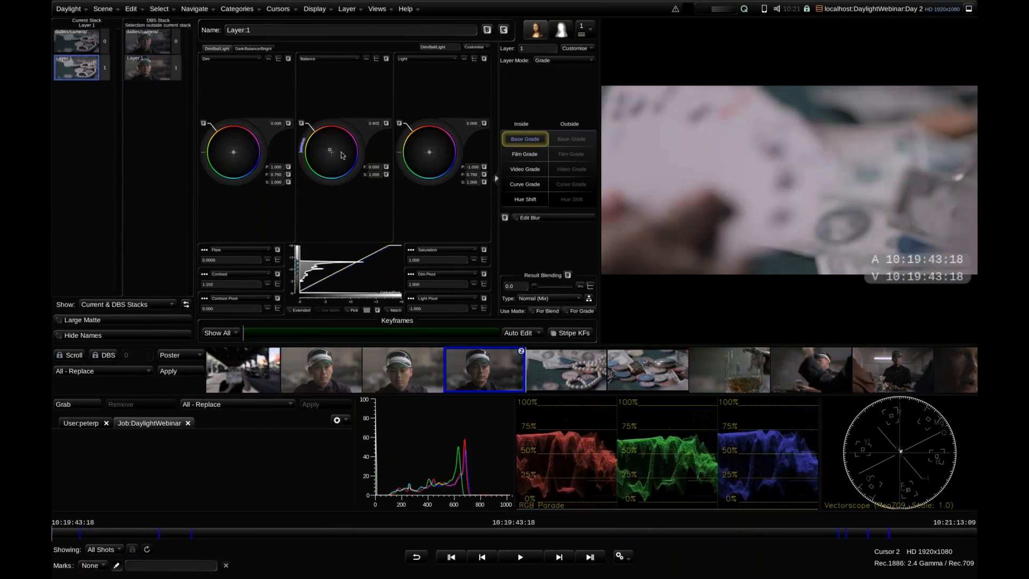
pyautogui.press('Down')
pyautogui.press('Up')
pyautogui.press('Up')
pyautogui.press('Up')
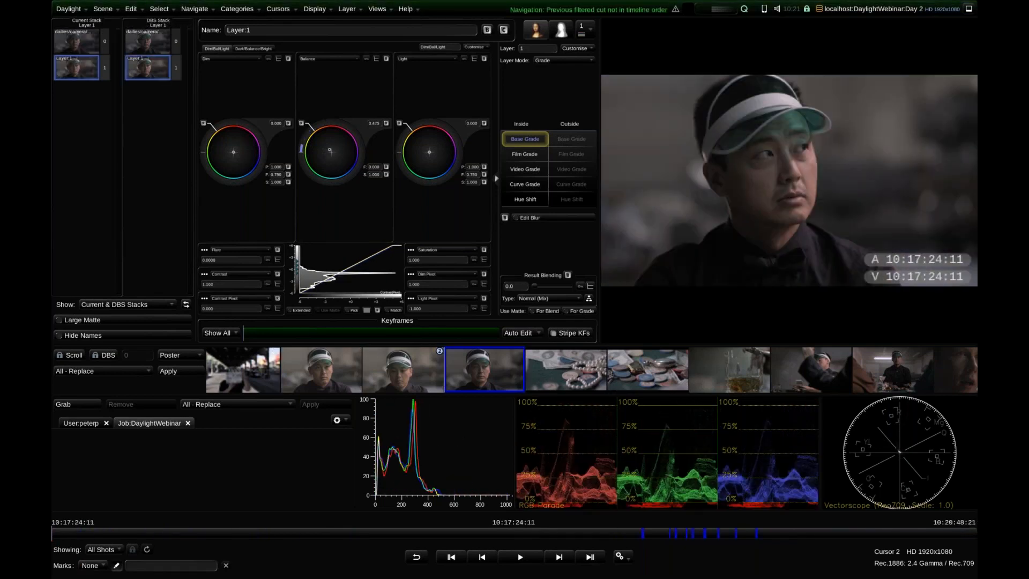
# Open the Shots view, check the No Audio and Ungraded shot lists, and close the view with Ungraded active
pyautogui.click(380, 15)
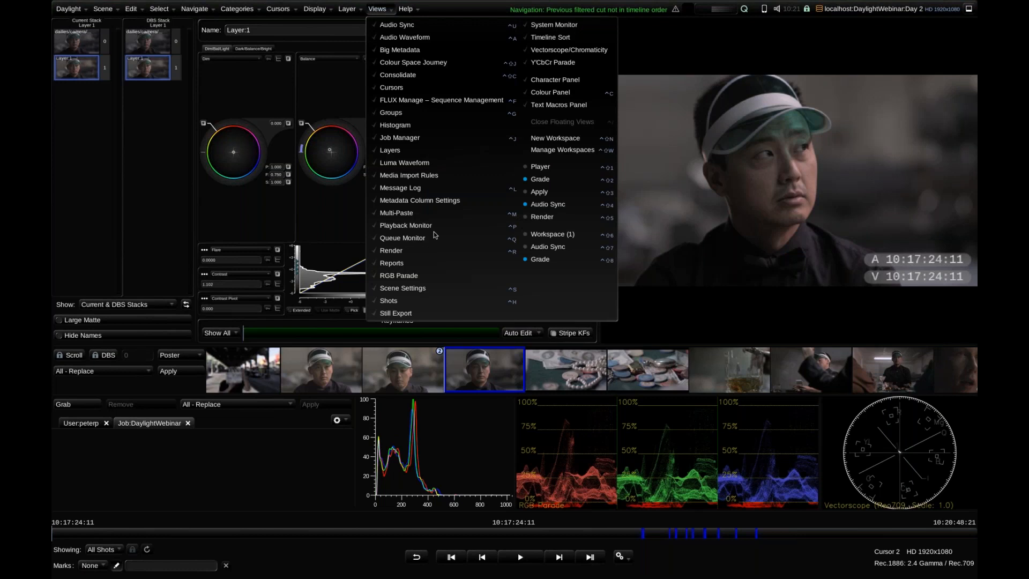
pyautogui.click(433, 298)
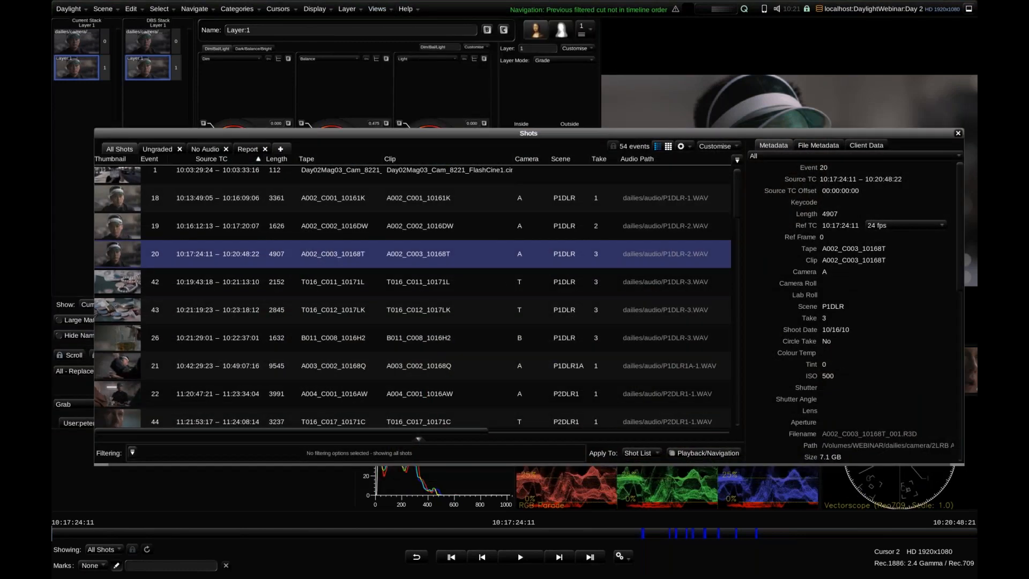
pyautogui.click(203, 148)
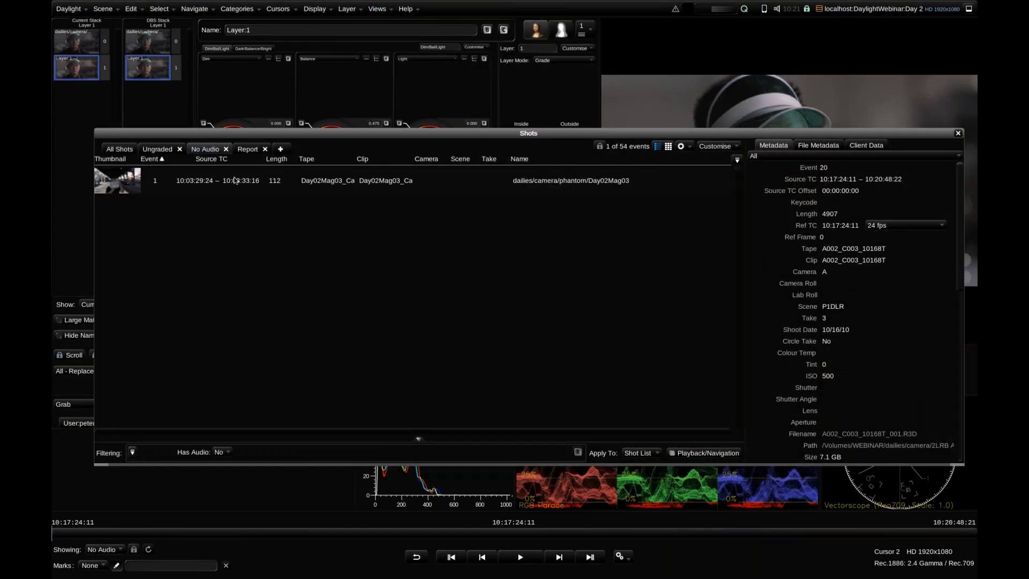
pyautogui.click(158, 149)
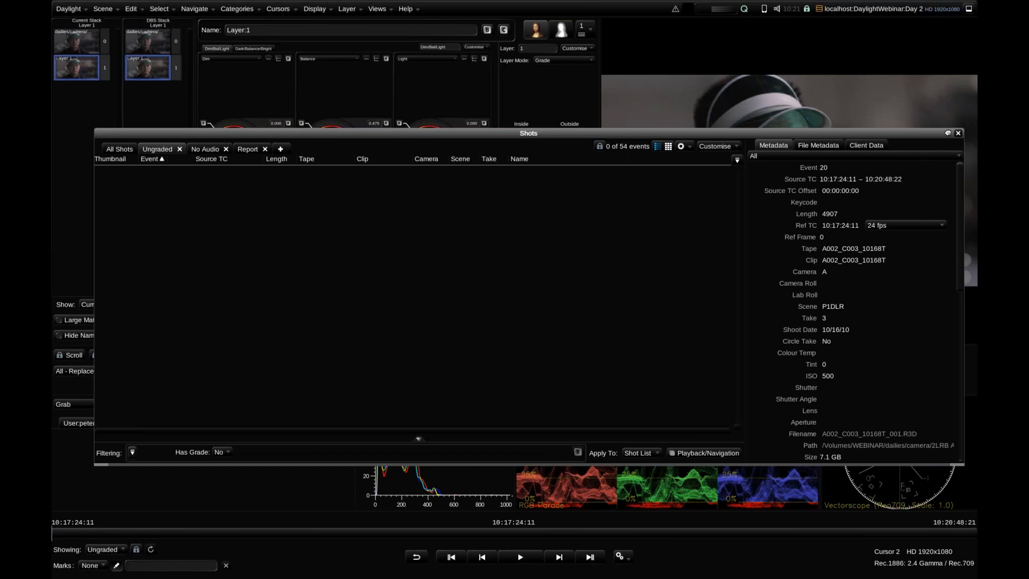
pyautogui.moveTo(905, 130); pyautogui.dragTo(881, 101)
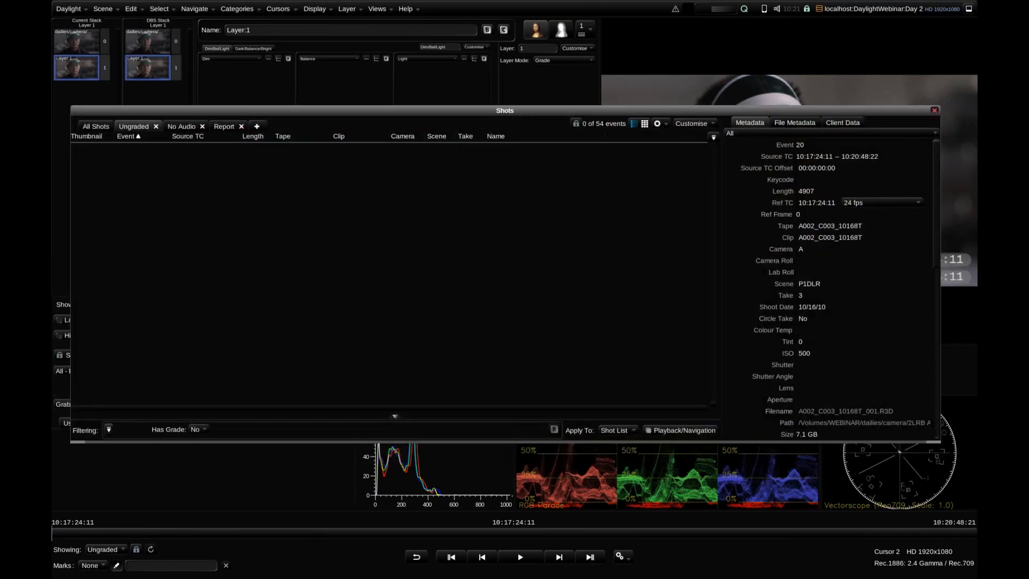
pyautogui.click(933, 110)
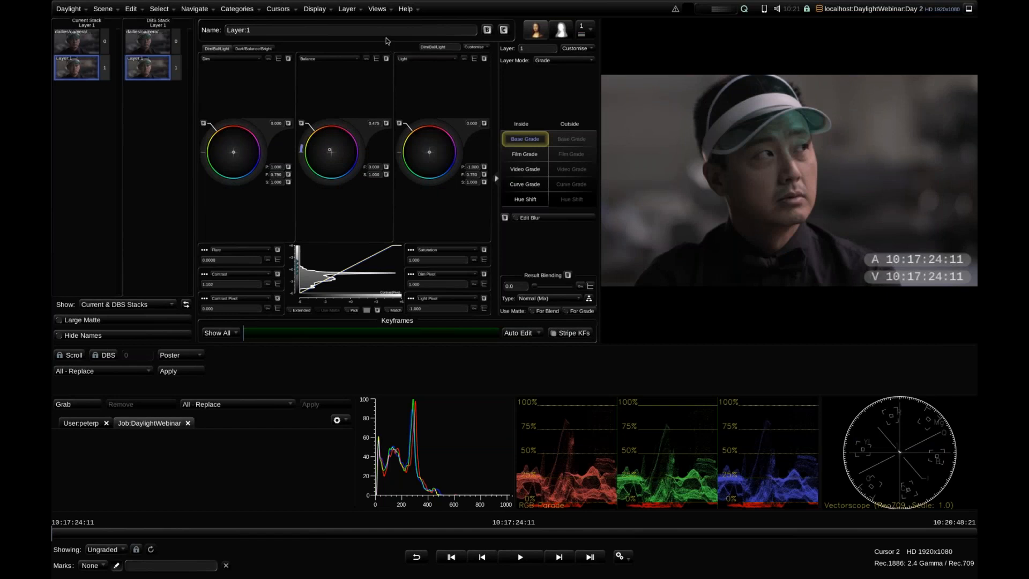
# Reopen the Shots view, switch the shot list from Ungraded back to All Shots, and close the view
pyautogui.click(377, 9)
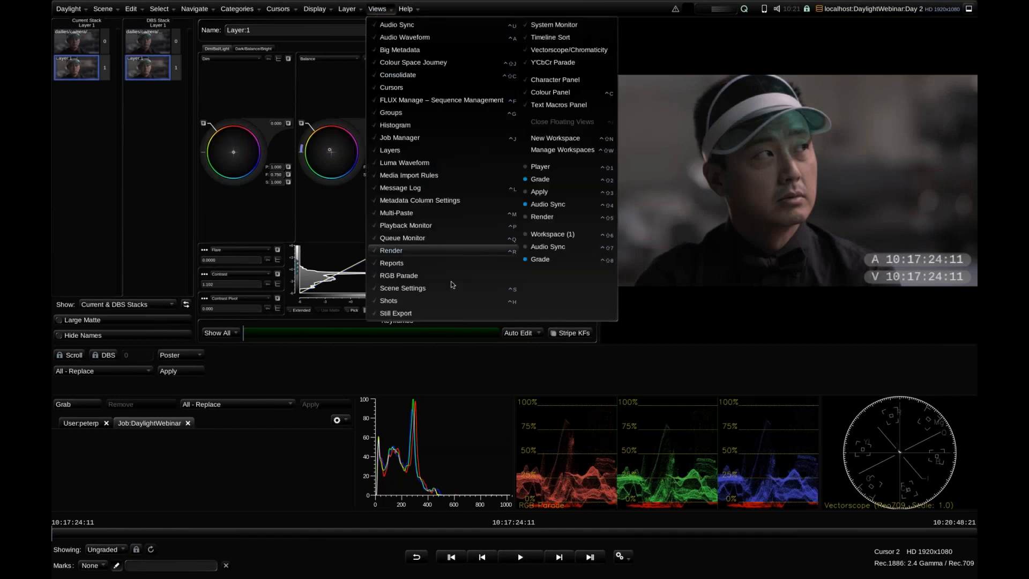
pyautogui.click(451, 305)
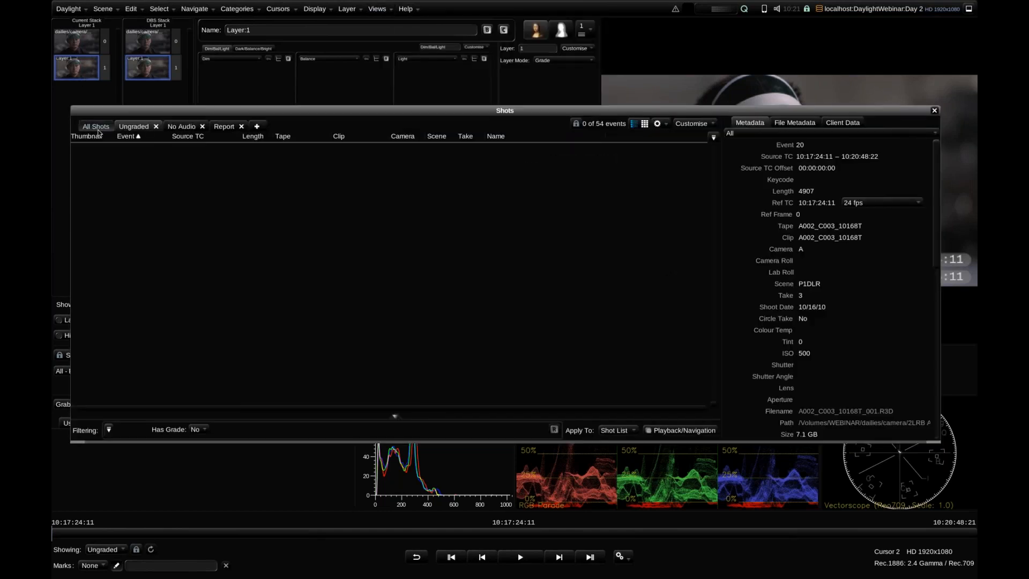
pyautogui.click(100, 185)
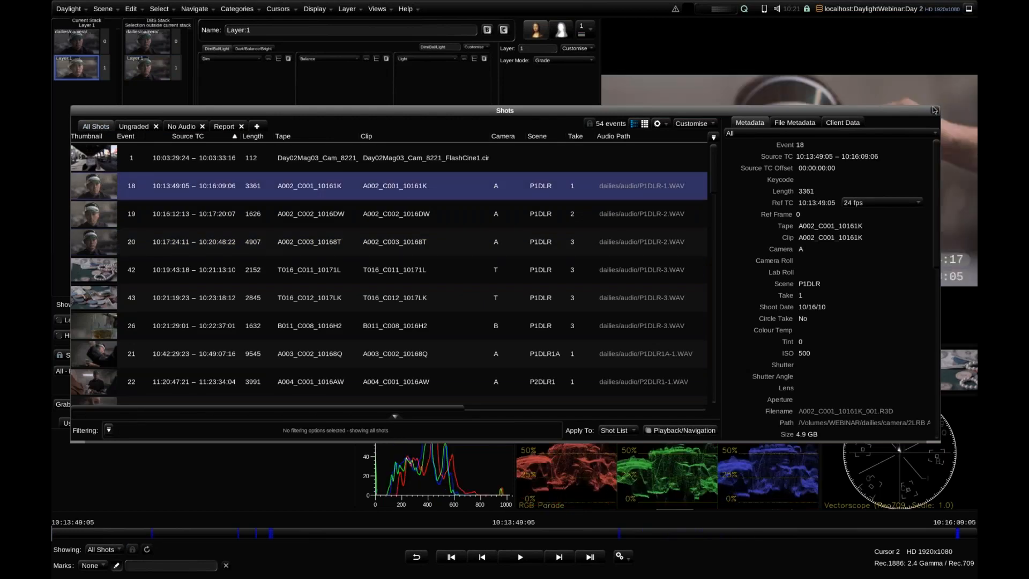
pyautogui.click(131, 128)
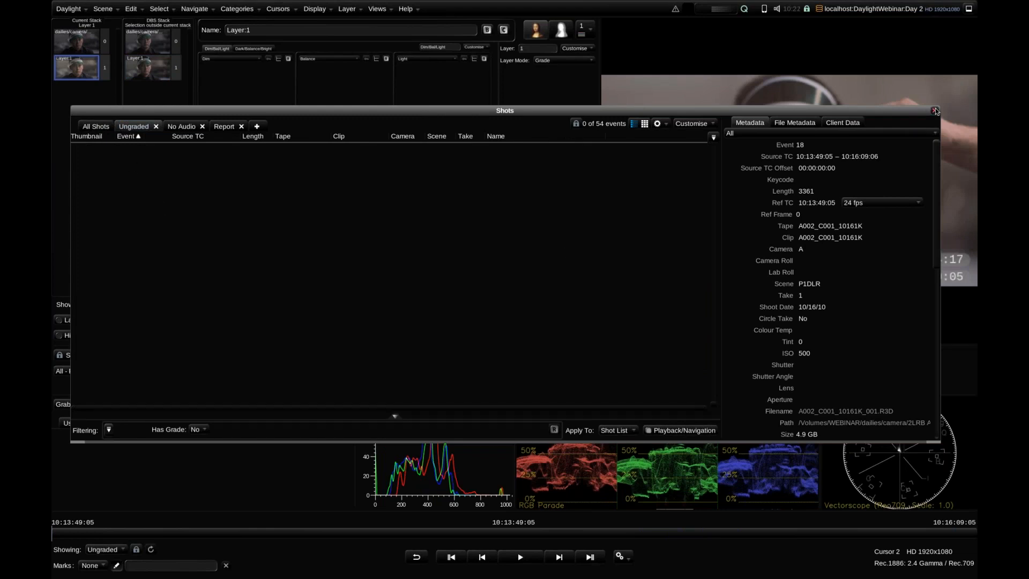
pyautogui.click(98, 127)
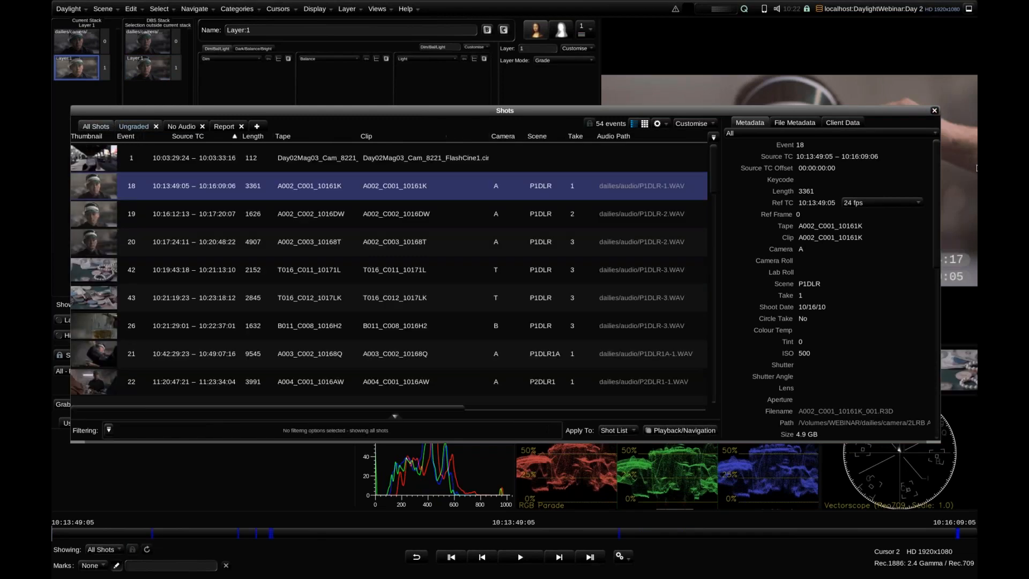
pyautogui.click(935, 111)
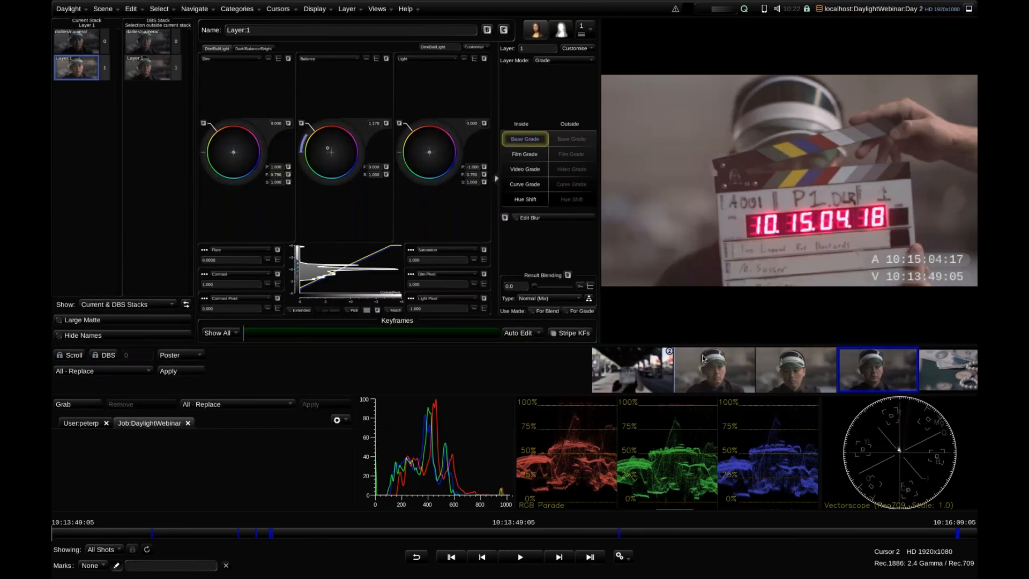
# Step through the neighbouring shots to A002_C001_10161K and park on its middle frame at 10:14:59:05
pyautogui.press('Up')
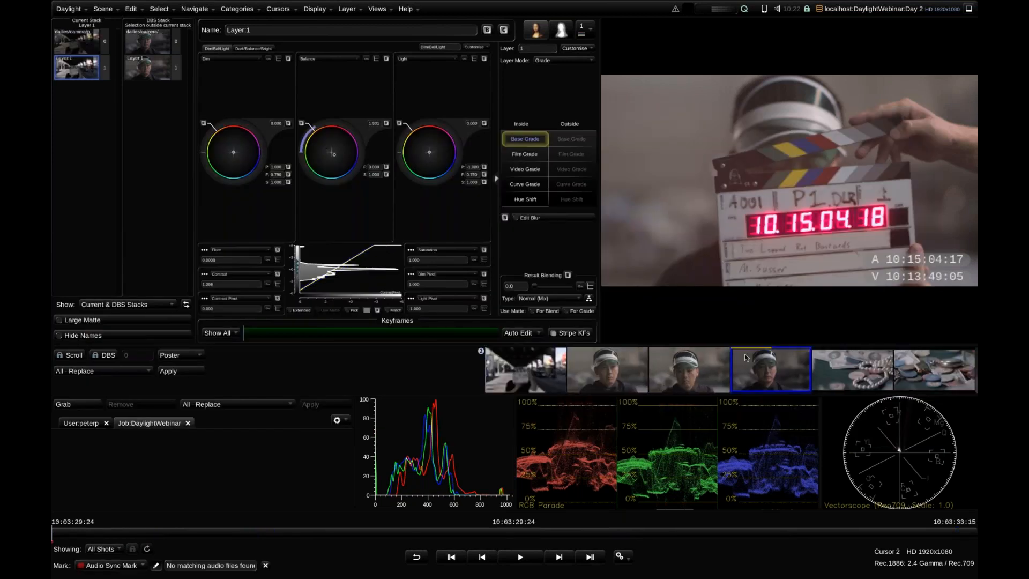
pyautogui.press('Down')
pyautogui.press('Down')
pyautogui.press('Up')
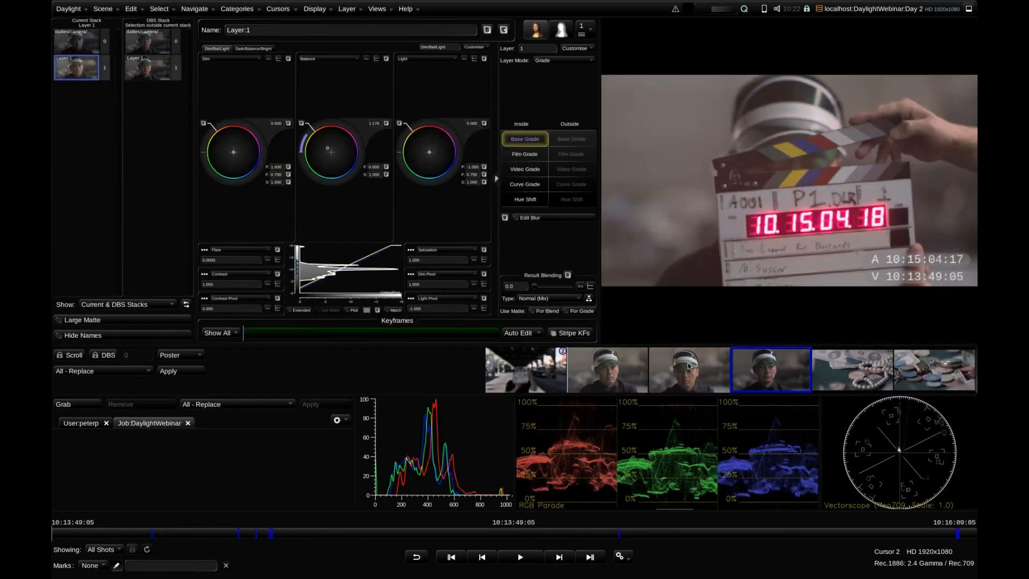
pyautogui.press('m')
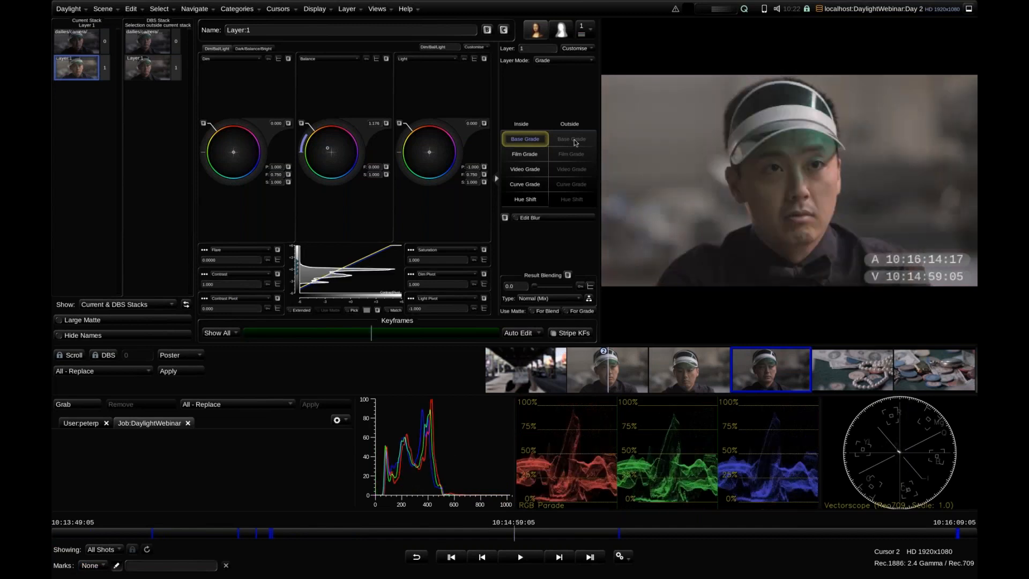
# Delete grade Layer 1 from shot A002_C001_10161K, keeping only its source layer
pyautogui.click(380, 10)
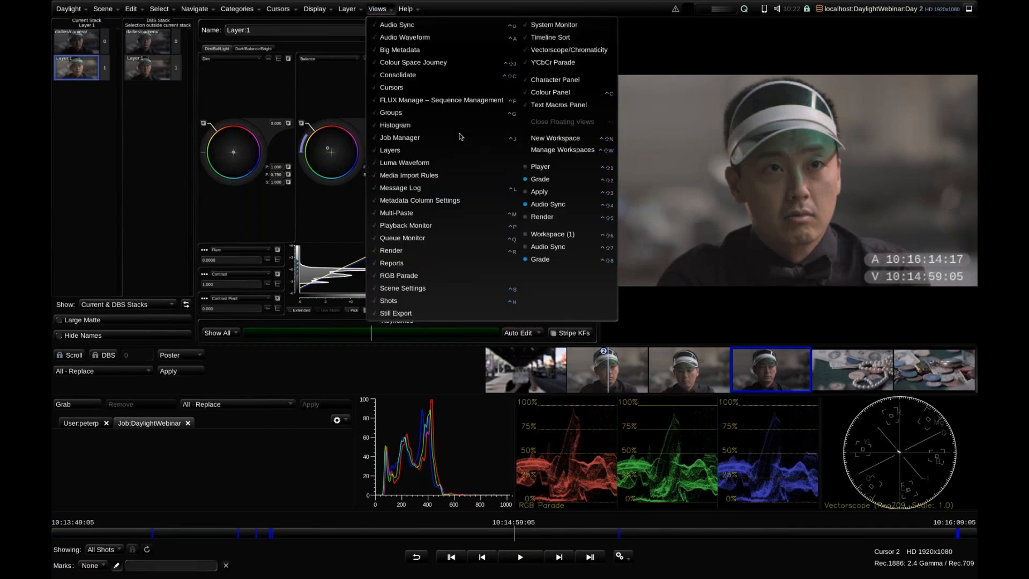
pyautogui.click(93, 90)
pyautogui.click(581, 30)
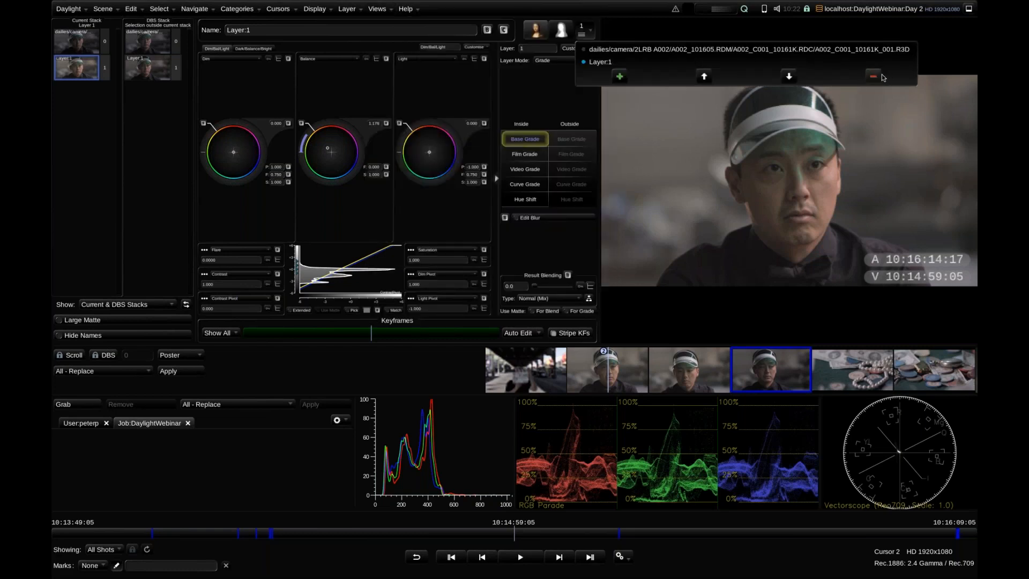
pyautogui.click(873, 80)
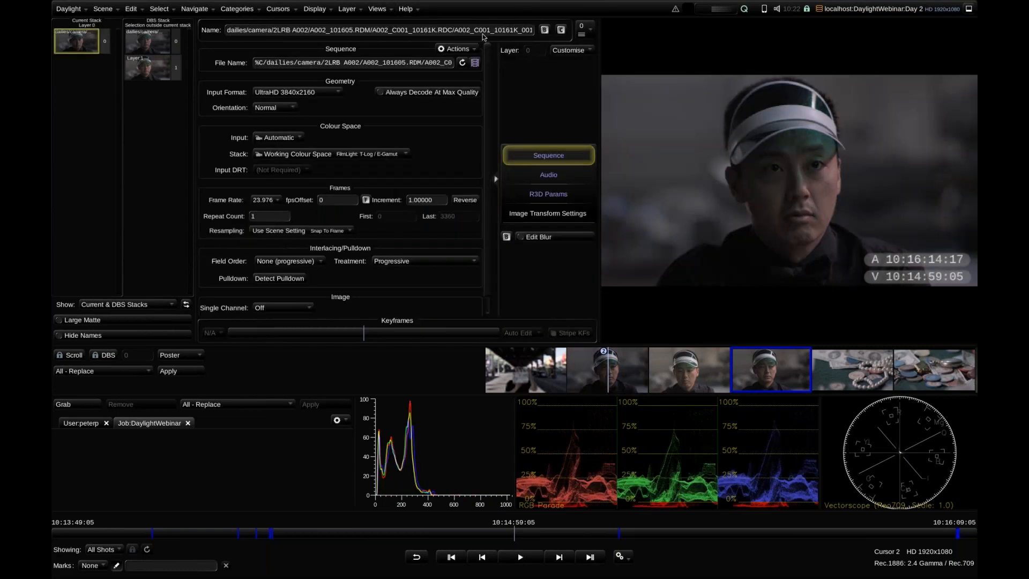
# In FLUX Manage, apply the BLG grade Day 1_A002_C001_10161K_1680.blg.exr from /dailies/blgs/post to the current shot and close the browser
pyautogui.click(389, 9)
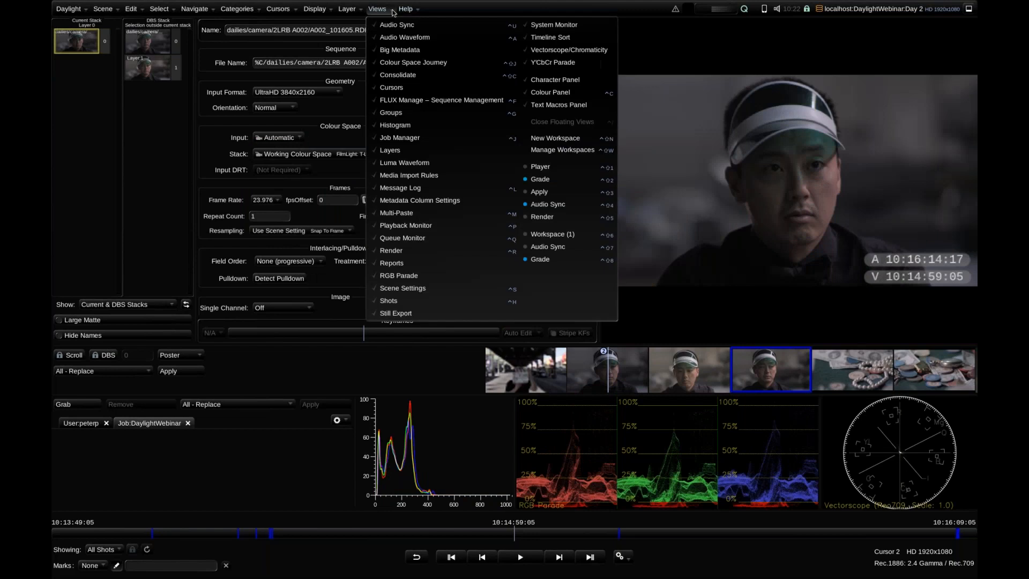
pyautogui.click(459, 102)
pyautogui.click(455, 95)
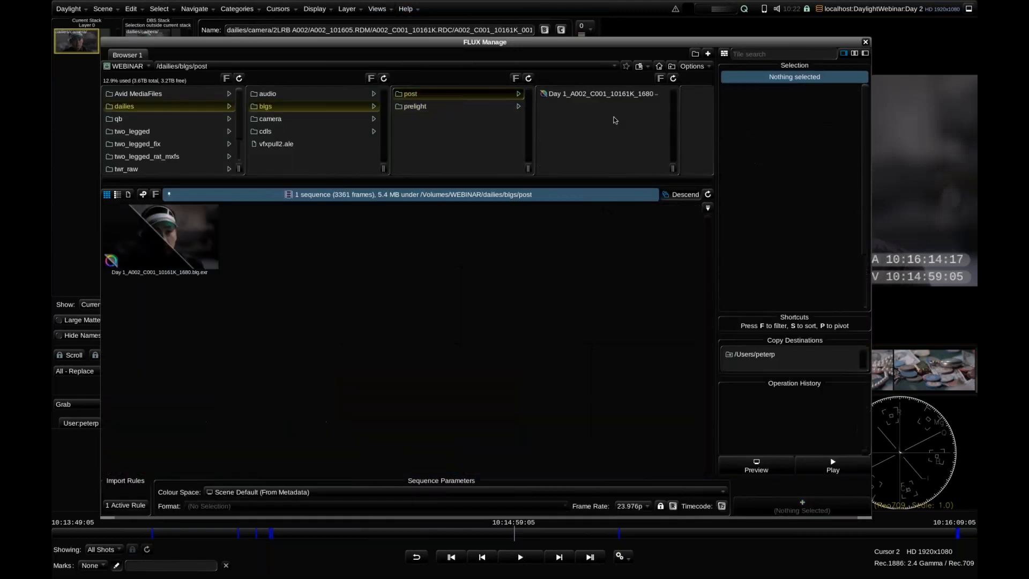
pyautogui.click(589, 105)
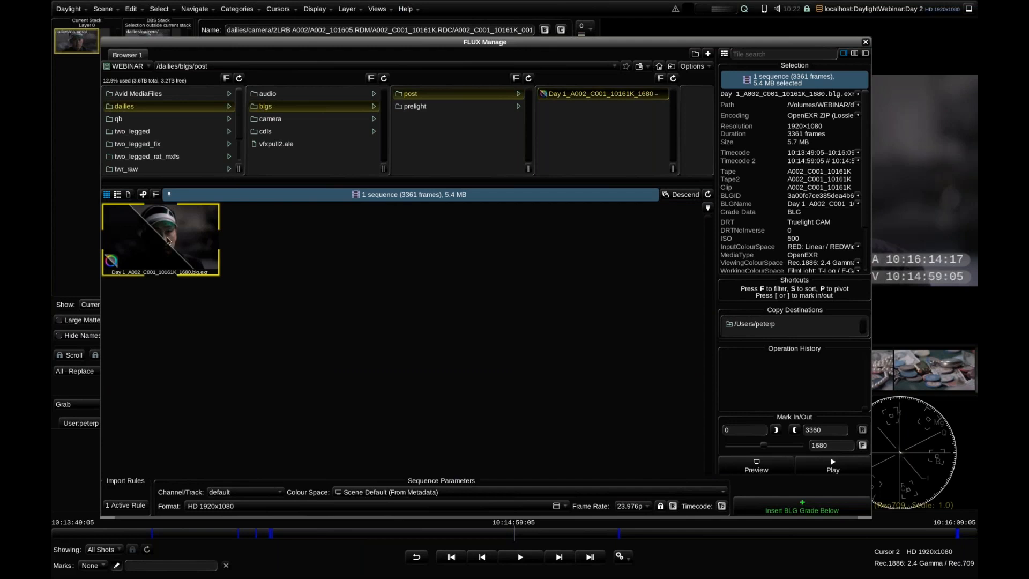
pyautogui.doubleClick(177, 238)
pyautogui.click(865, 42)
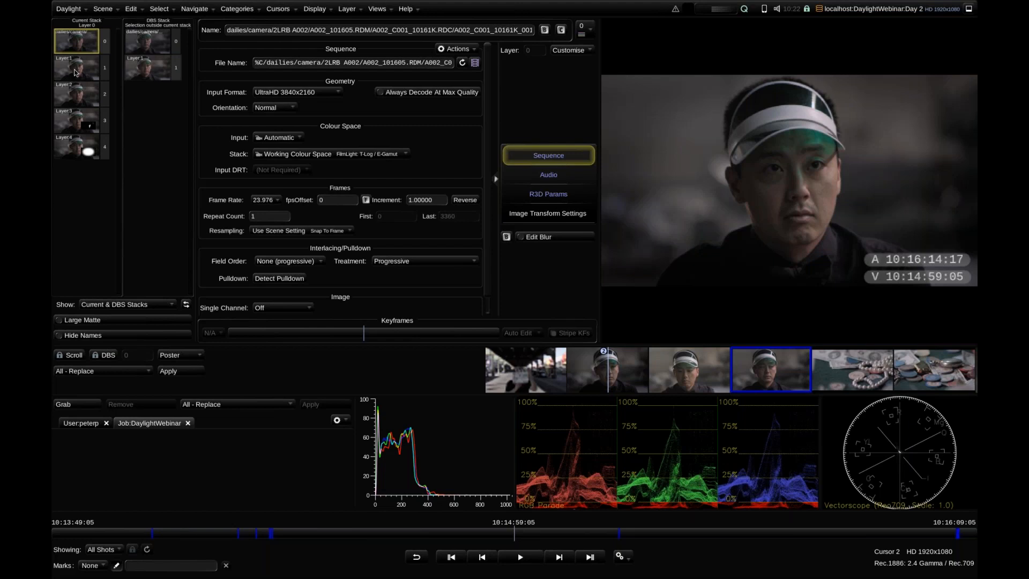
# Inspect the imported grade layers 1 to 4, including the mattes on Layers 3 and 4
pyautogui.click(76, 74)
pyautogui.click(81, 91)
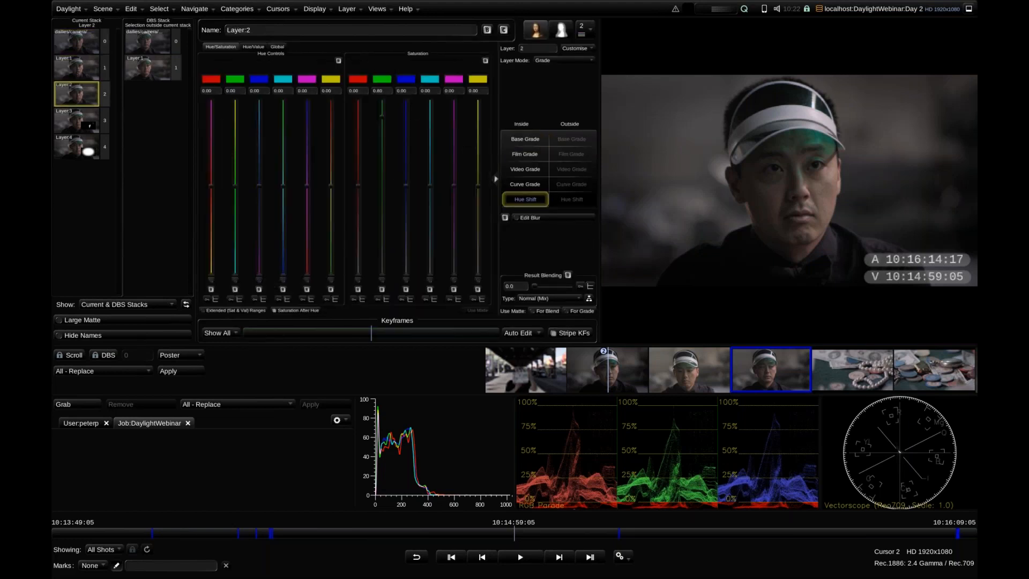
pyautogui.click(80, 121)
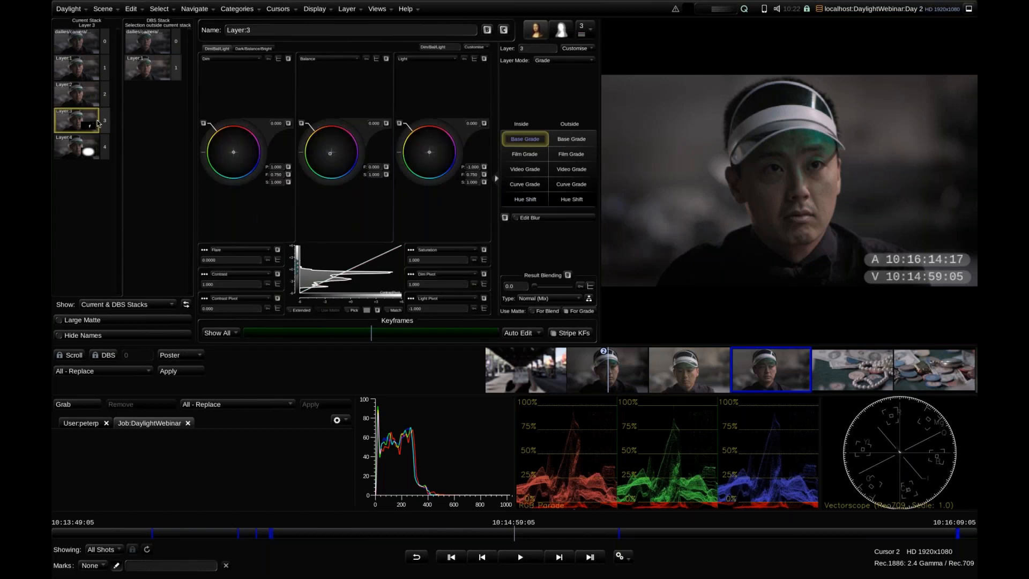
pyautogui.press('m')
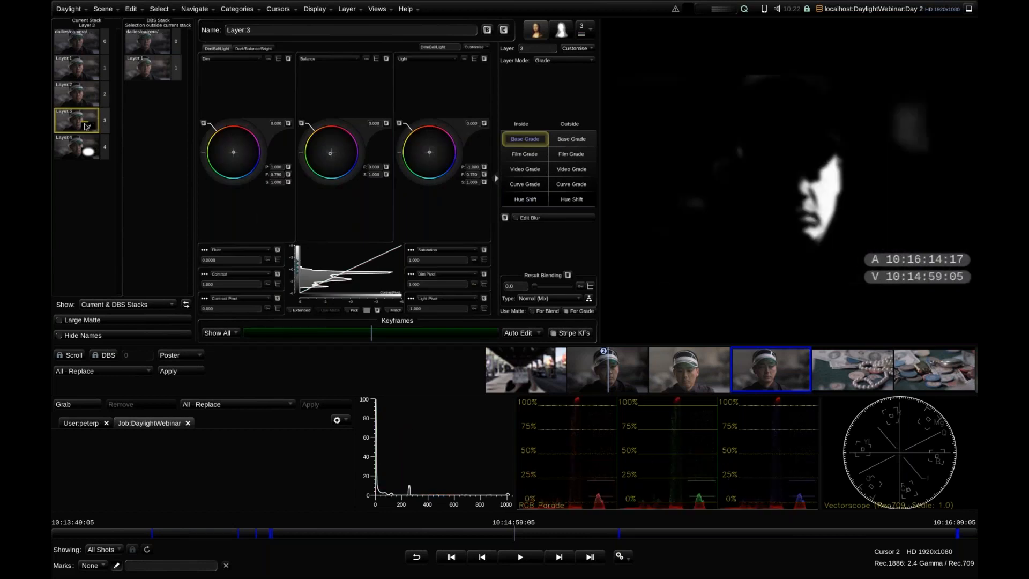
pyautogui.press('m')
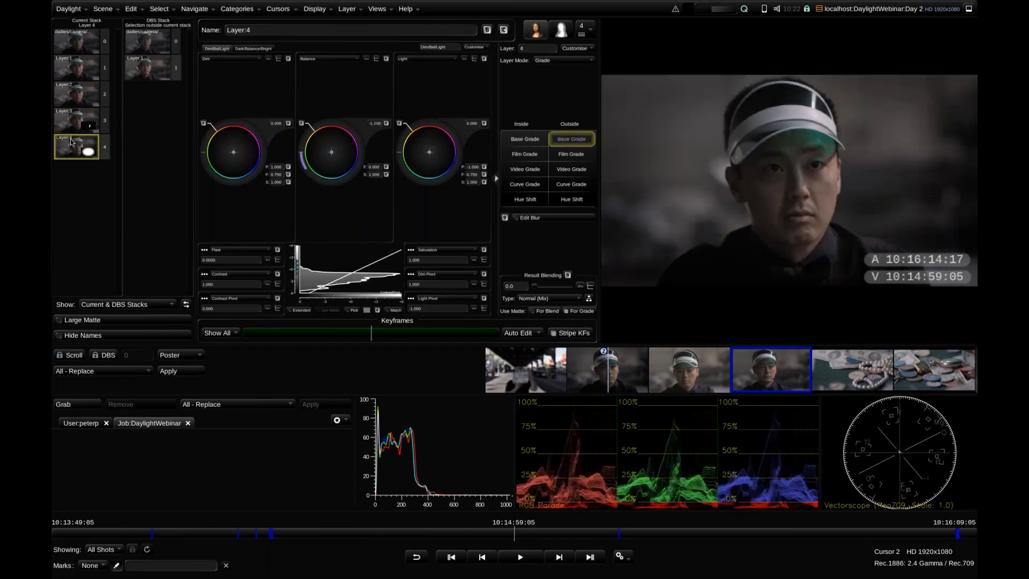
pyautogui.click(71, 142)
pyautogui.press('m')
# Go back through the stack from Layer 3 to Layer 1 and forward again to Layer 4 to compare their grade settings
pyautogui.click(73, 126)
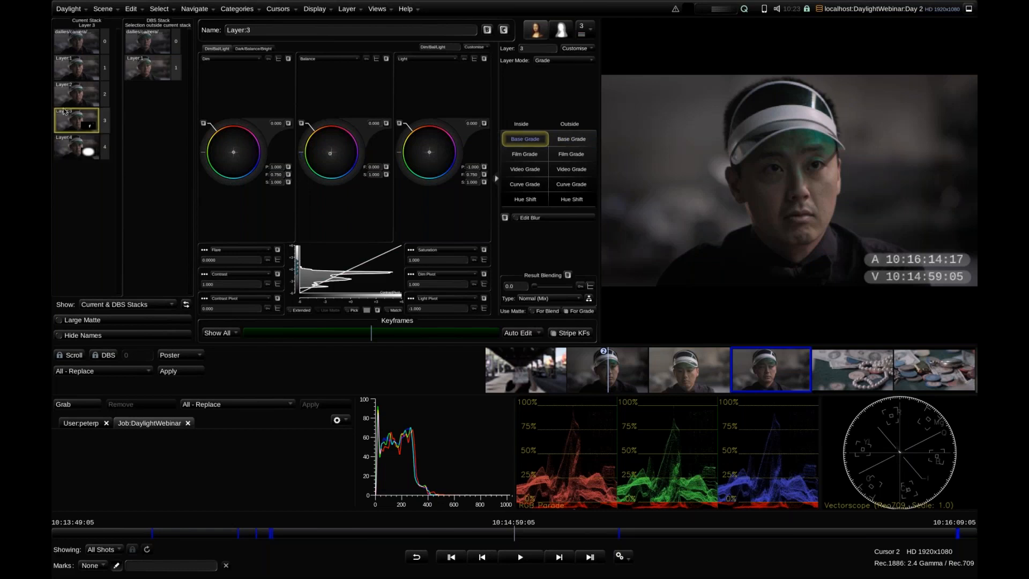
pyautogui.click(72, 98)
pyautogui.click(71, 75)
pyautogui.click(73, 93)
pyautogui.click(71, 122)
pyautogui.click(69, 150)
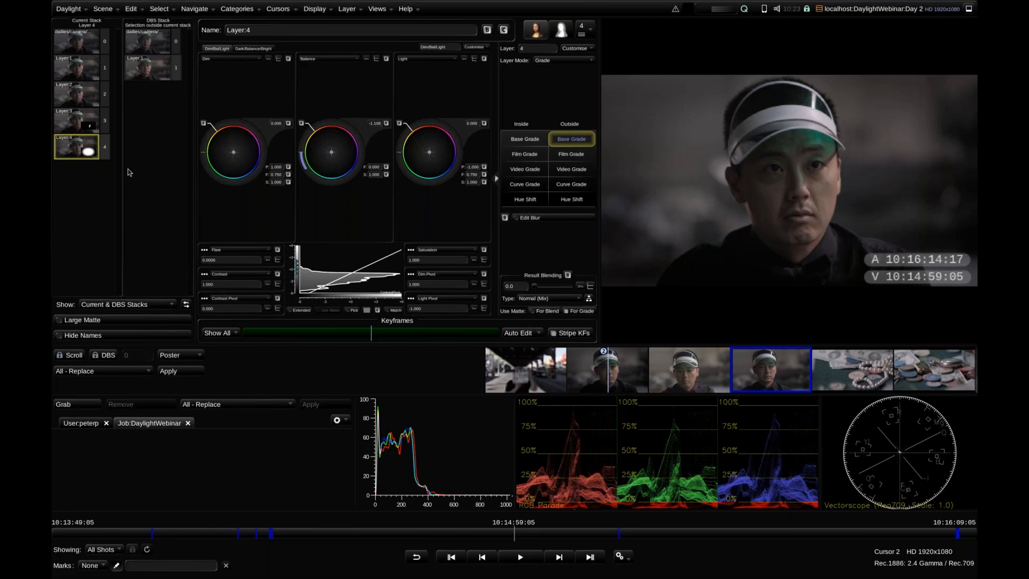
# In the Shots view, sort all shots by camera, select events 18 through 26, and close the view
pyautogui.moveTo(674, 376)
pyautogui.mouseDown()
pyautogui.moveTo(653, 375)
pyautogui.moveTo(661, 374)
pyautogui.mouseUp()
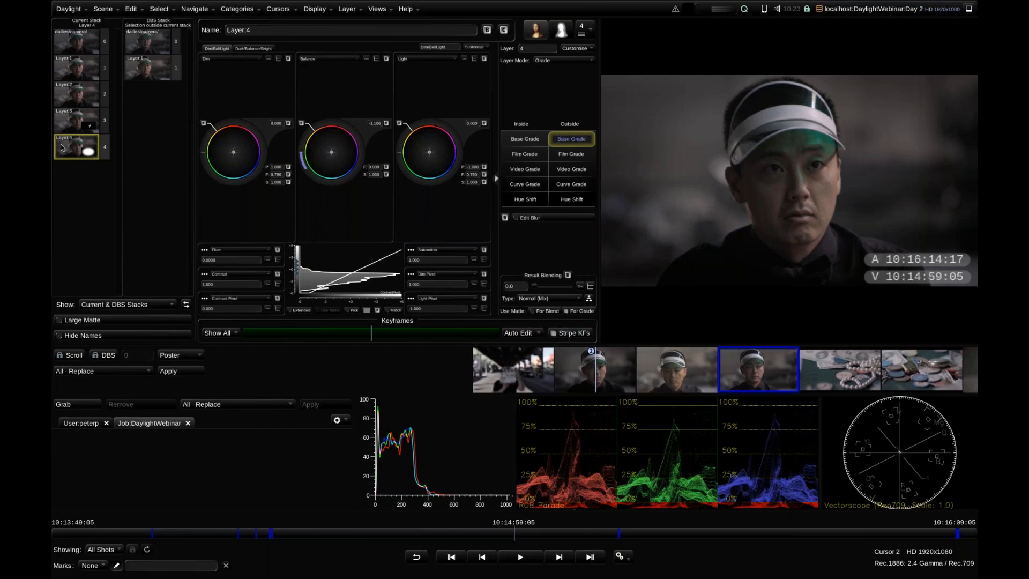
pyautogui.moveTo(810, 367); pyautogui.dragTo(636, 354)
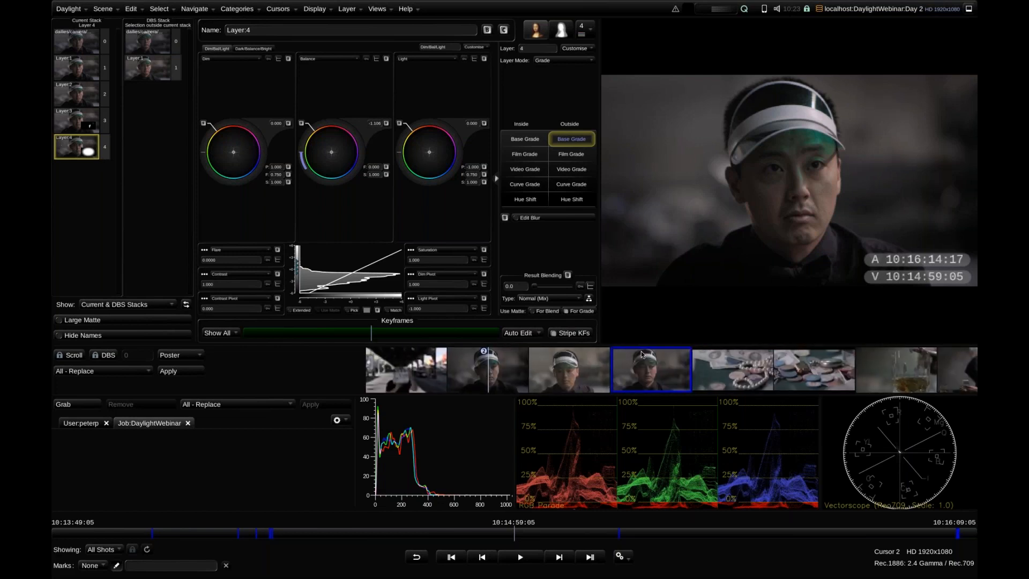
pyautogui.click(375, 10)
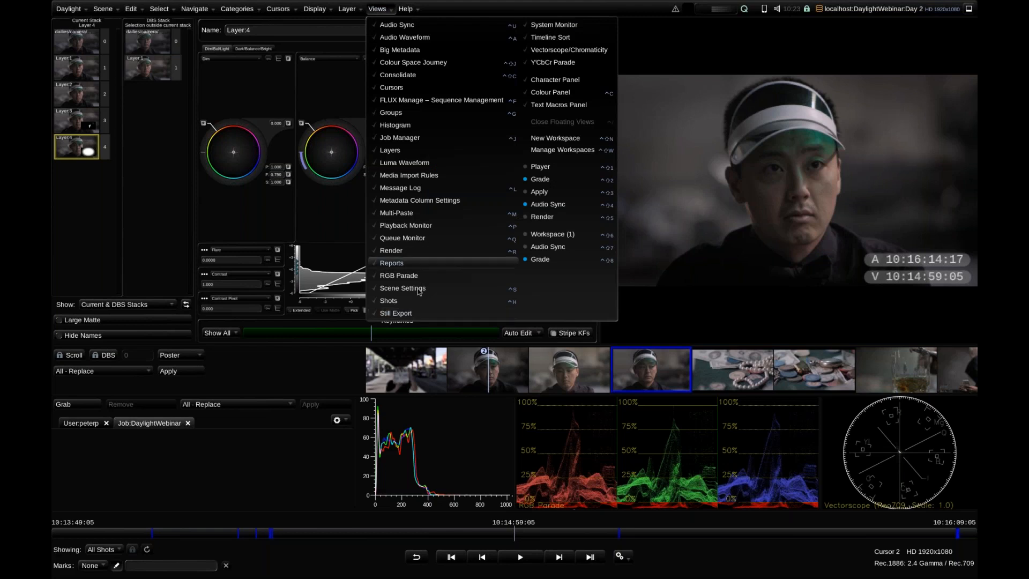
pyautogui.click(396, 301)
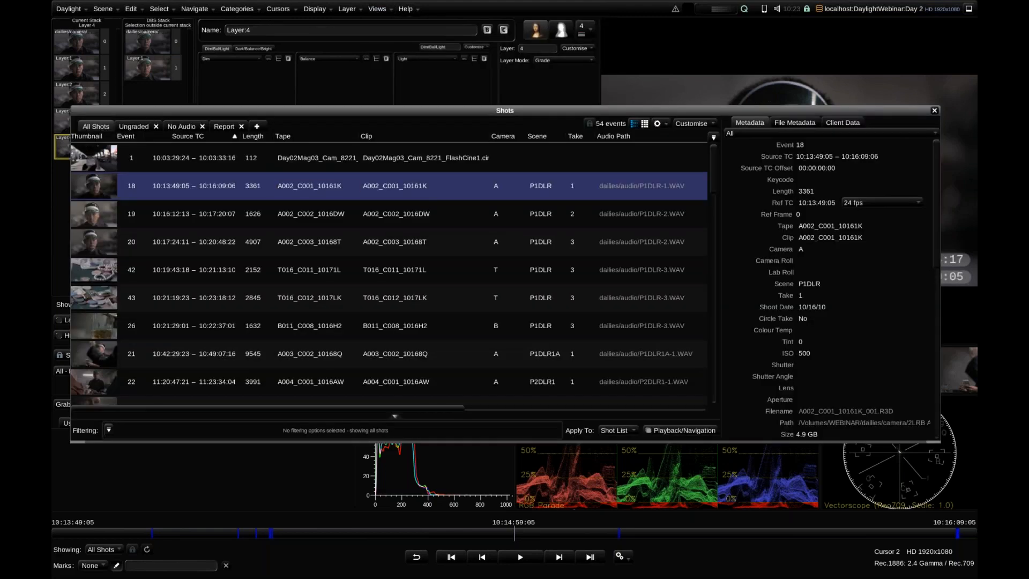
pyautogui.click(508, 136)
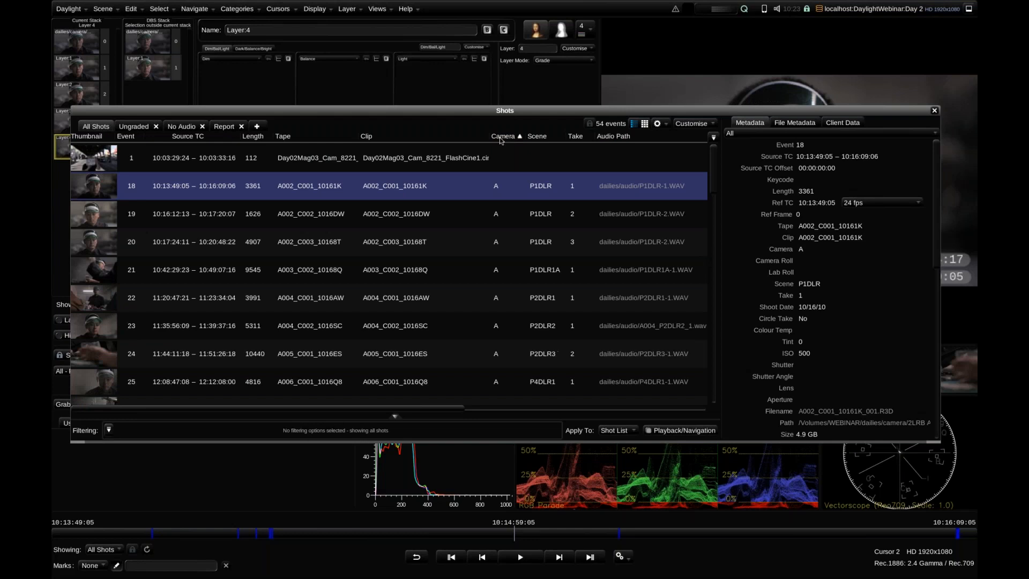
pyautogui.click(99, 188)
pyautogui.scroll(-5, 99, 225)
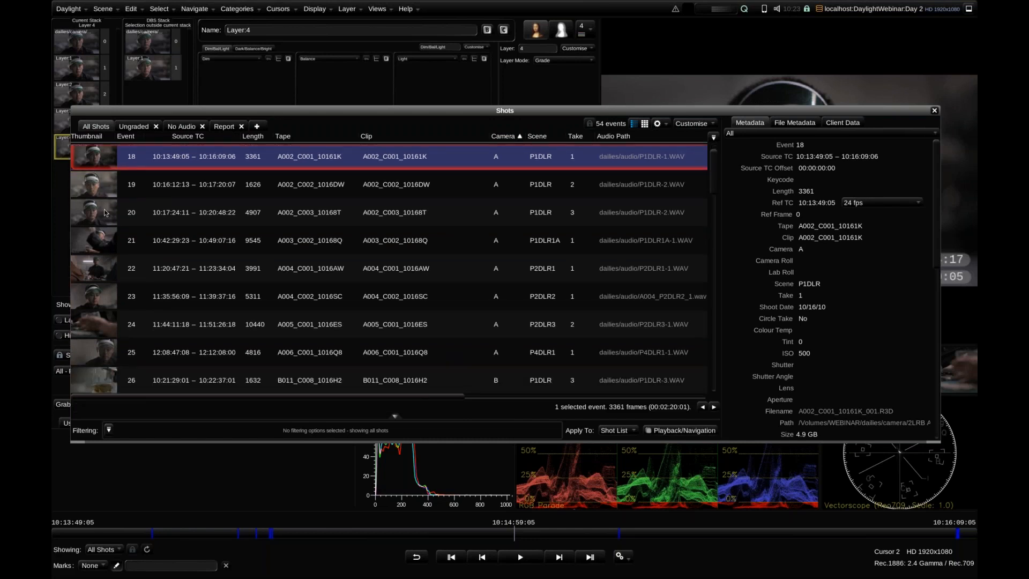
pyautogui.keyDown('shift'); pyautogui.click(102, 272); pyautogui.keyUp('shift')
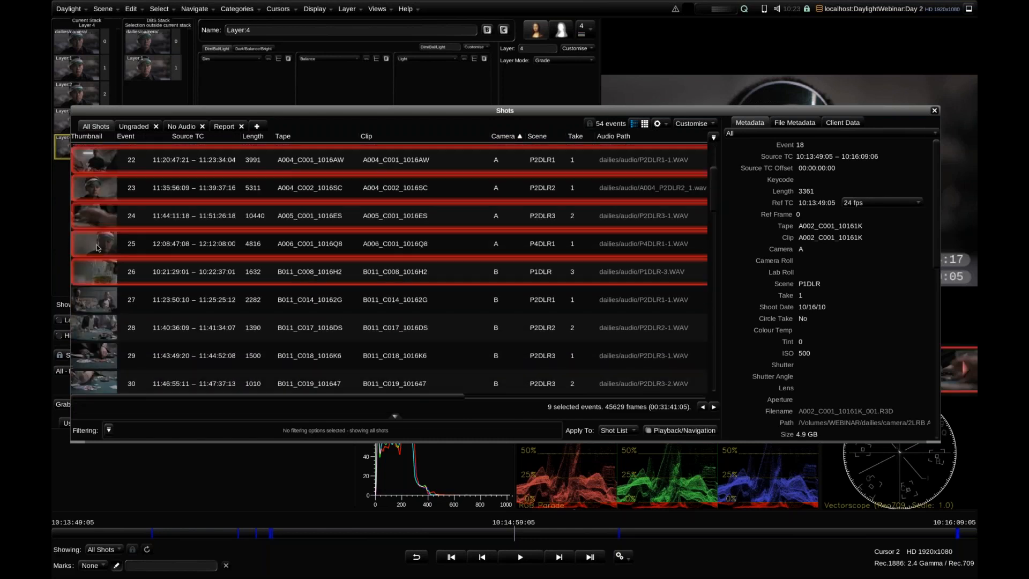
pyautogui.click(934, 111)
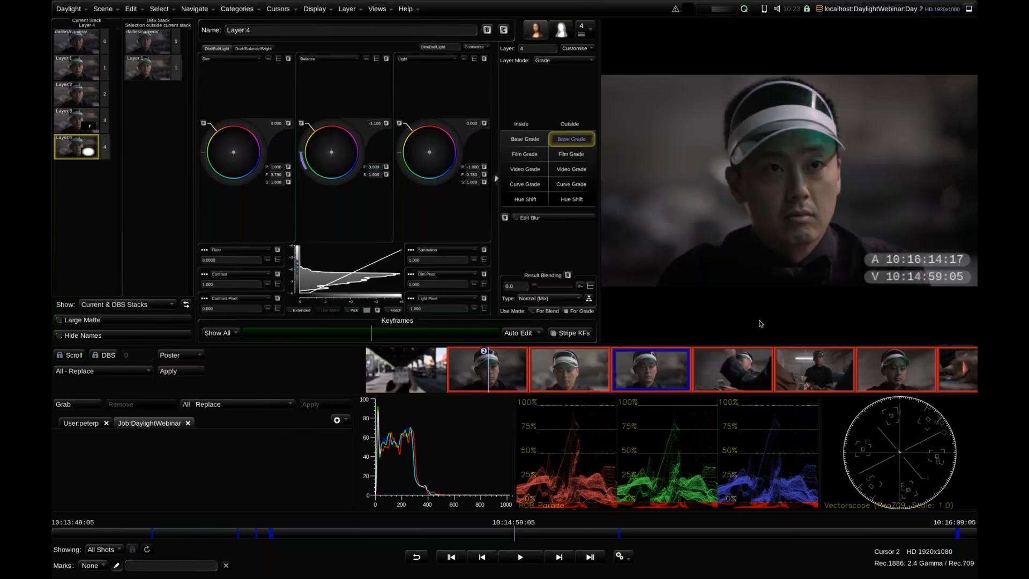
pyautogui.moveTo(681, 365); pyautogui.dragTo(531, 365)
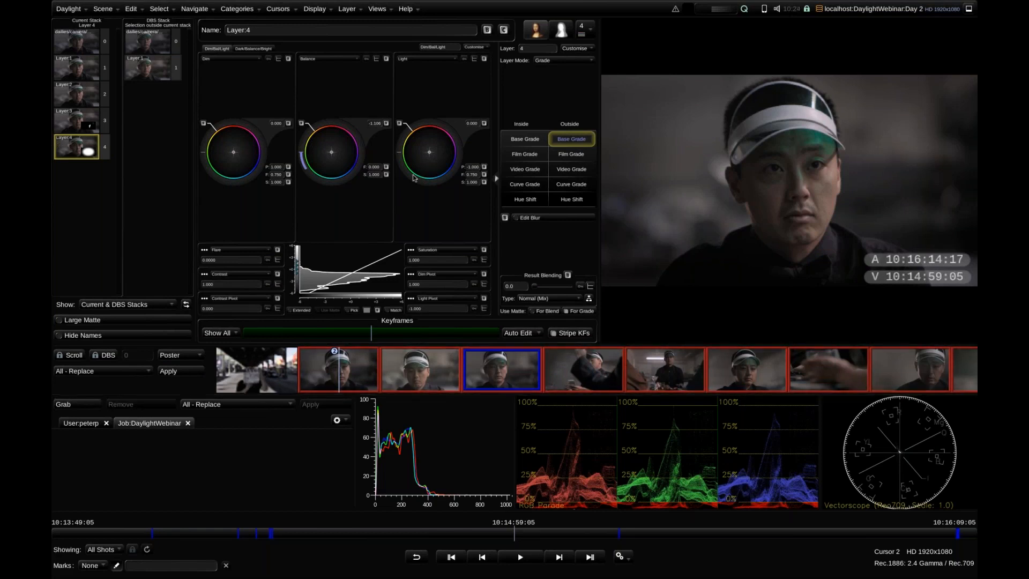
pyautogui.click(132, 9)
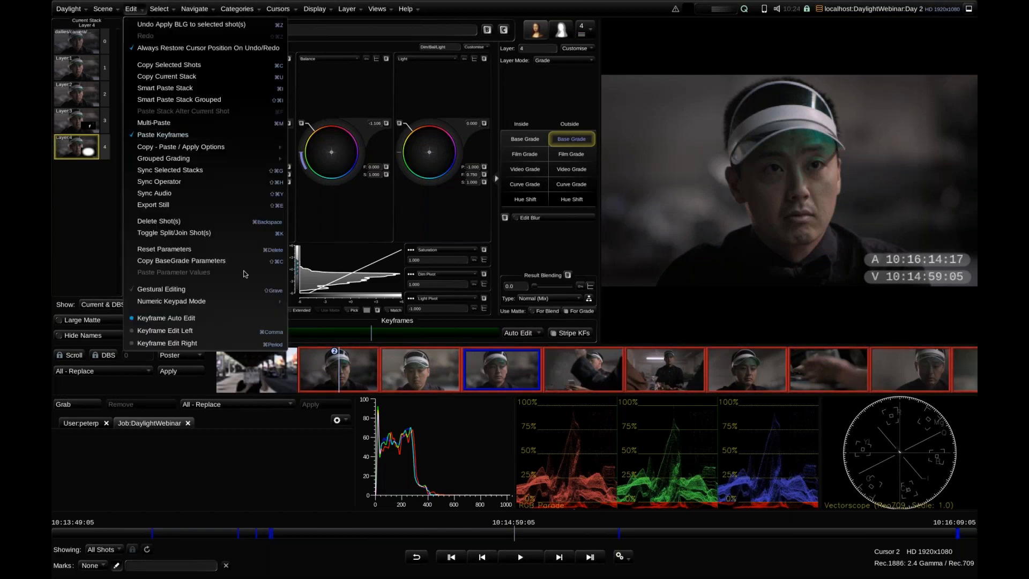
pyautogui.click(348, 109)
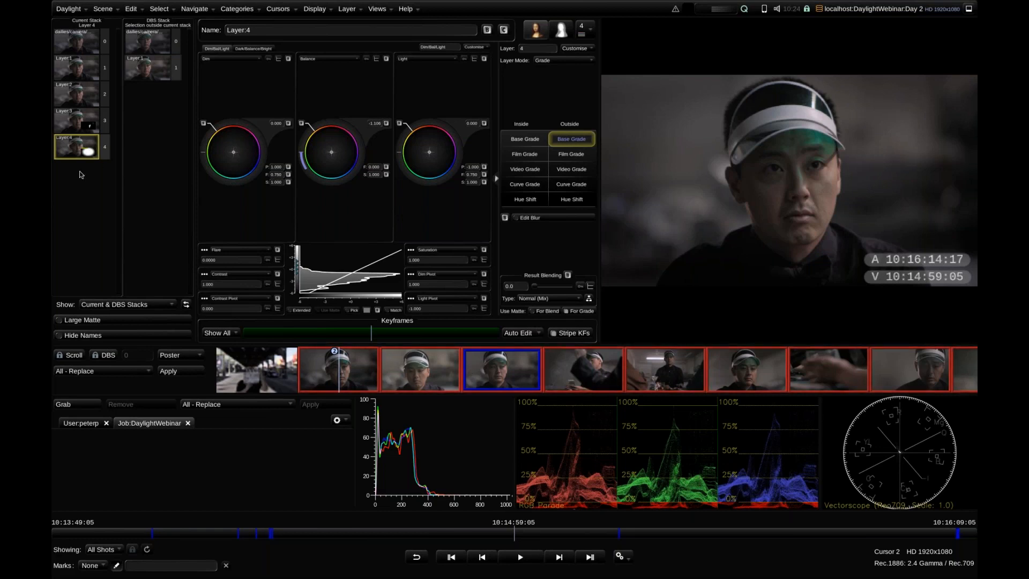
# View the shape matte of Layer 4 and return to the layer's Base Grade
pyautogui.click(87, 152)
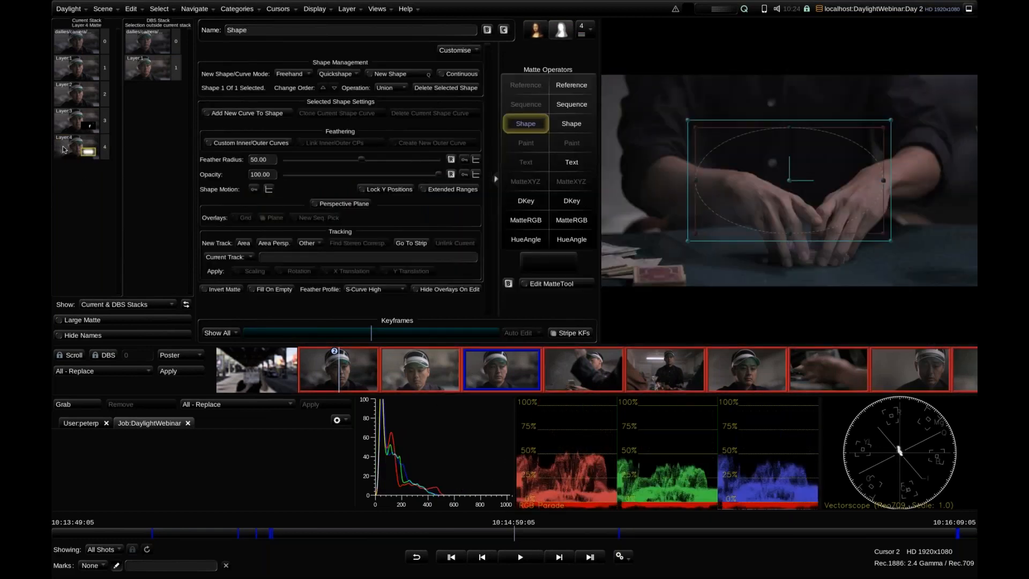
pyautogui.click(55, 149)
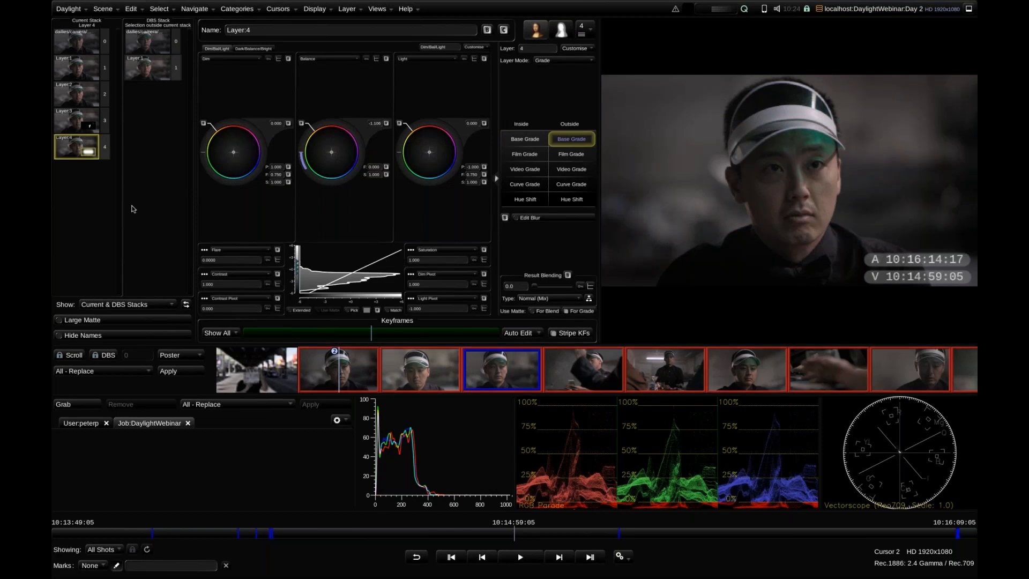
# Apply Layer 4 with its shape matte to the selected shots and widen the layer stack view
pyautogui.moveTo(76, 147); pyautogui.dragTo(353, 372)
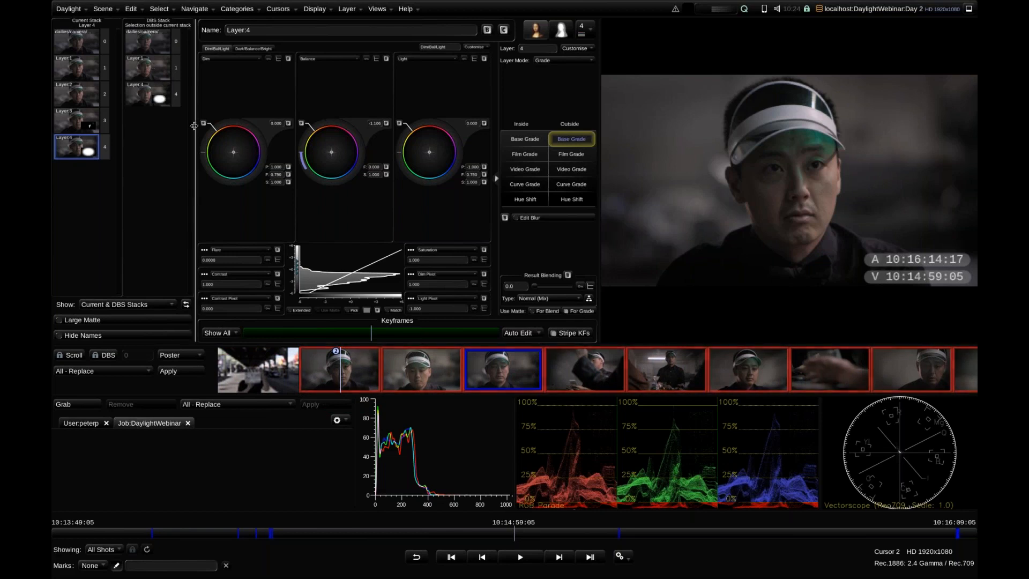
pyautogui.moveTo(196, 161); pyautogui.dragTo(334, 161)
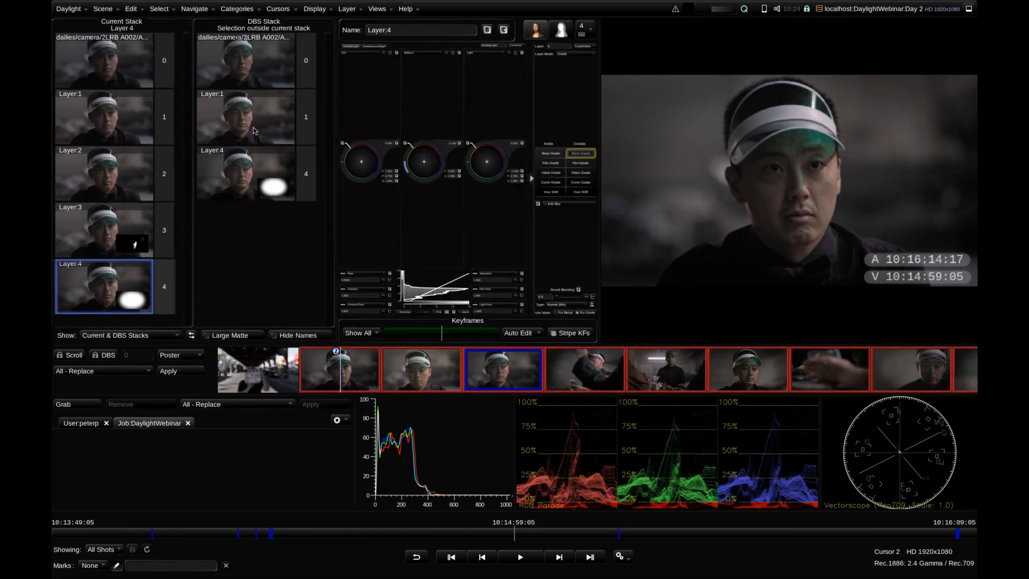
# Go through the selected shots one by one to check Layer 4 and its matte in each stack
pyautogui.press('pageup')
pyautogui.press('pagedown')
pyautogui.press('pagedown')
pyautogui.press('pagedown')
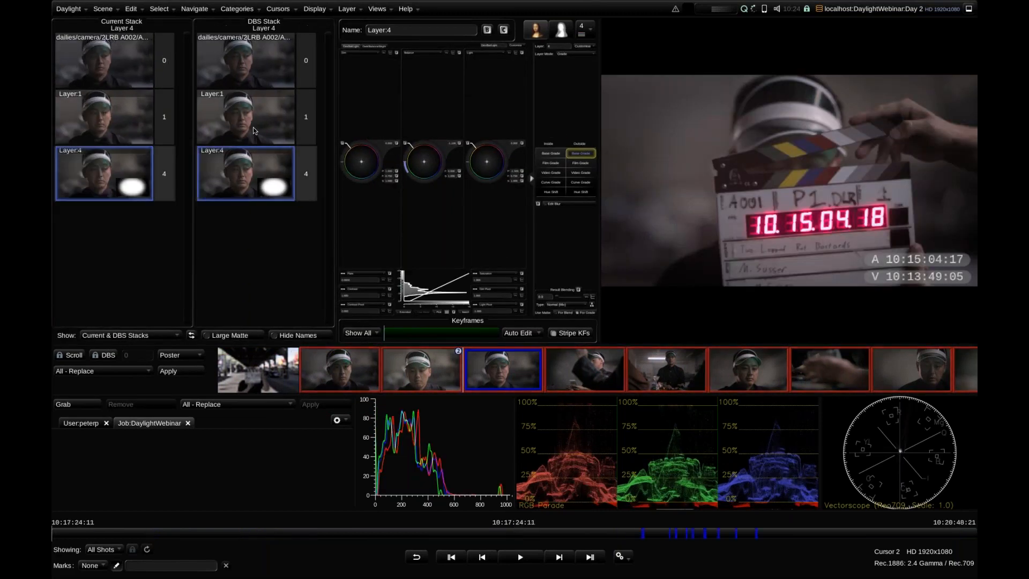
pyautogui.press('pagedown')
pyautogui.press('pagedown')
pyautogui.press('pagedown')
pyautogui.press('pagedown')
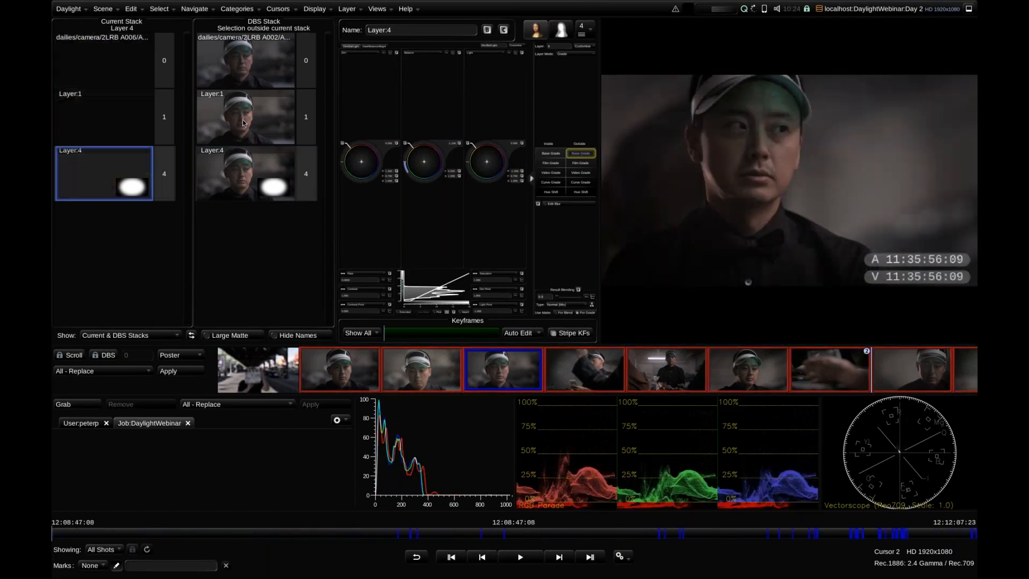
pyautogui.press('pagedown')
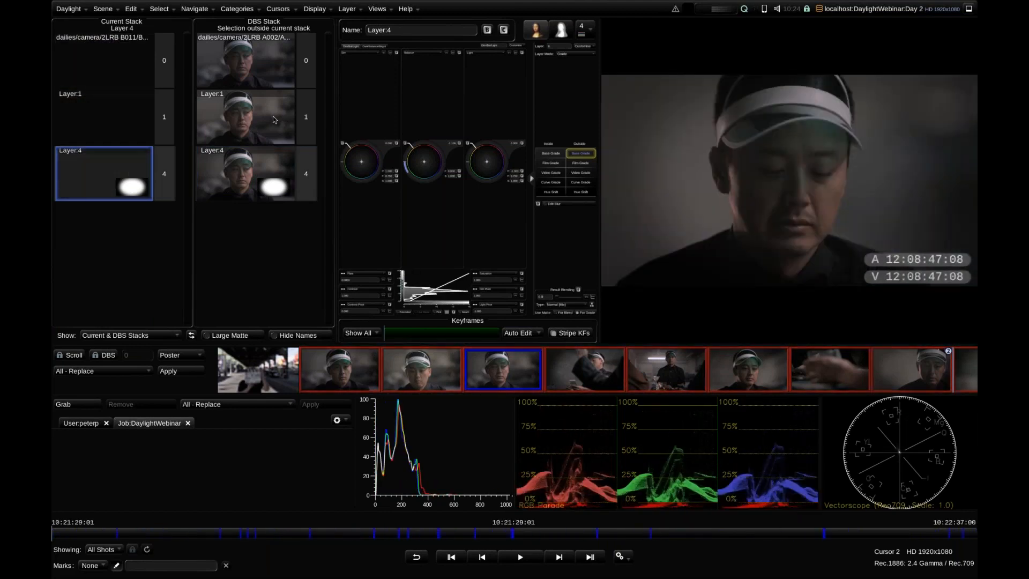
pyautogui.press('pageup')
pyautogui.press('pageup')
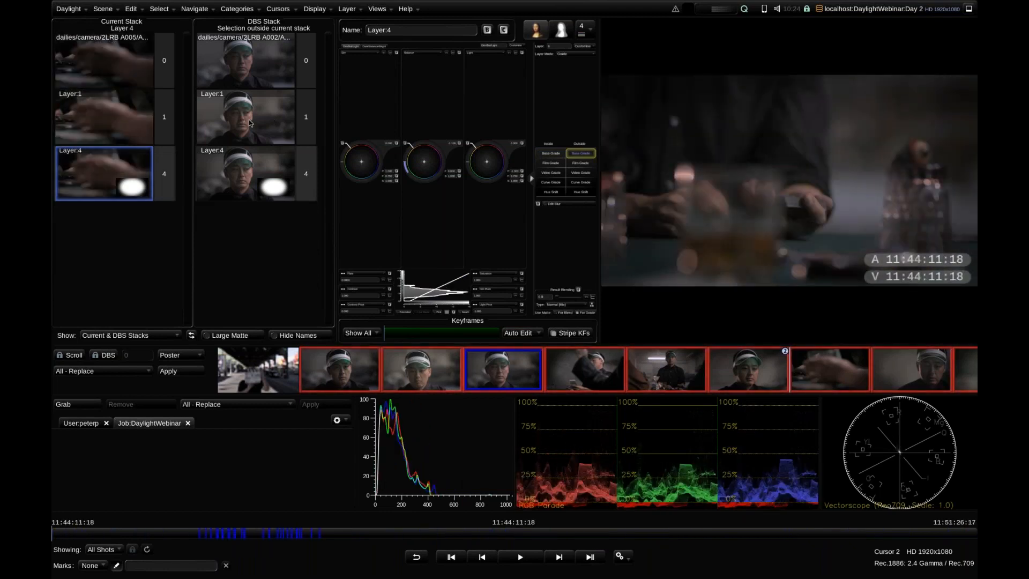
# Select Layer 1 of the comparison stack, move to the poker-table shots in the timeline, and narrow the layer stack view
pyautogui.click(292, 121)
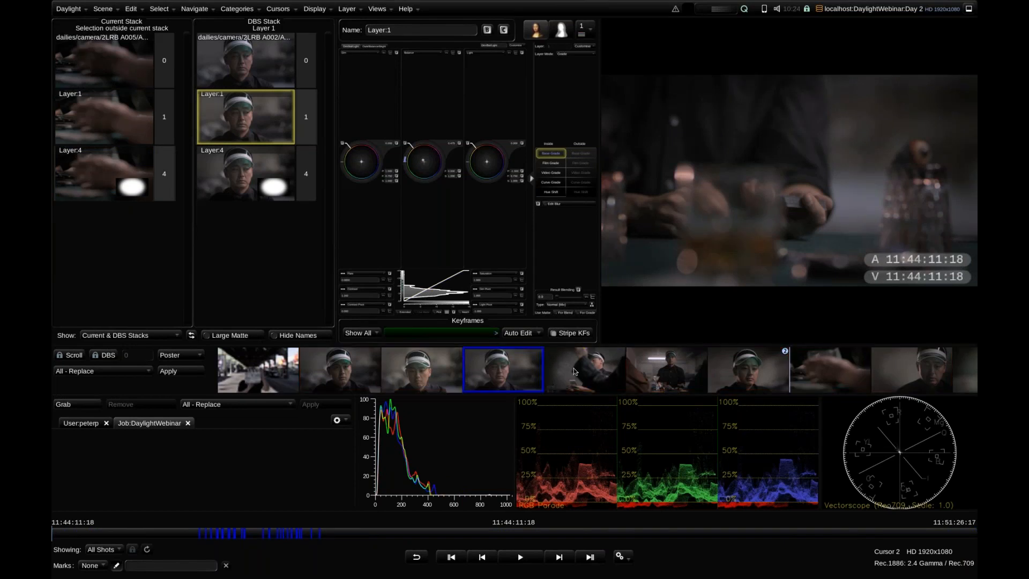
pyautogui.moveTo(613, 371); pyautogui.dragTo(424, 373)
pyautogui.moveTo(663, 369); pyautogui.dragTo(463, 370)
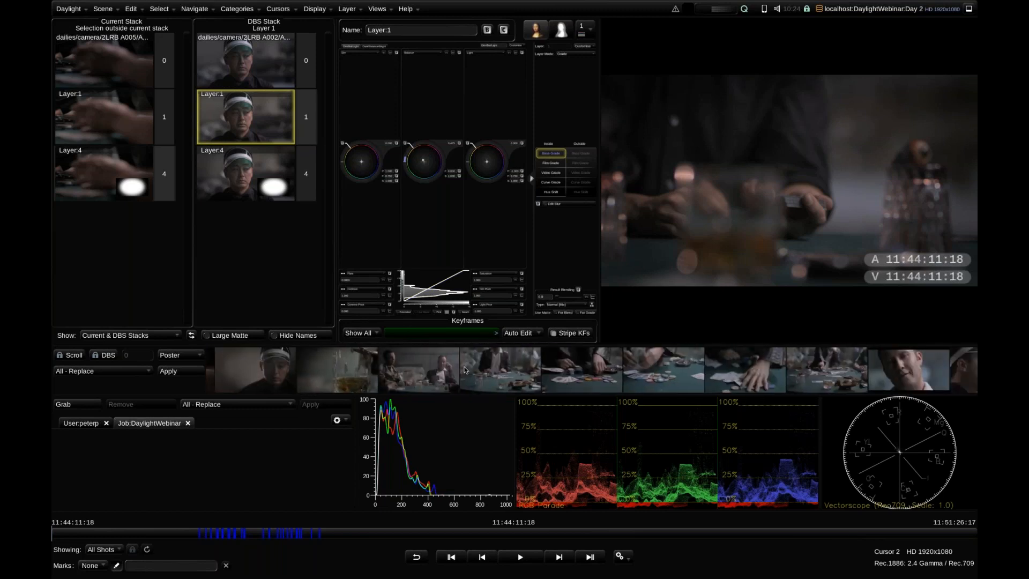
pyautogui.press('Down')
pyautogui.press('Down')
pyautogui.press('Down')
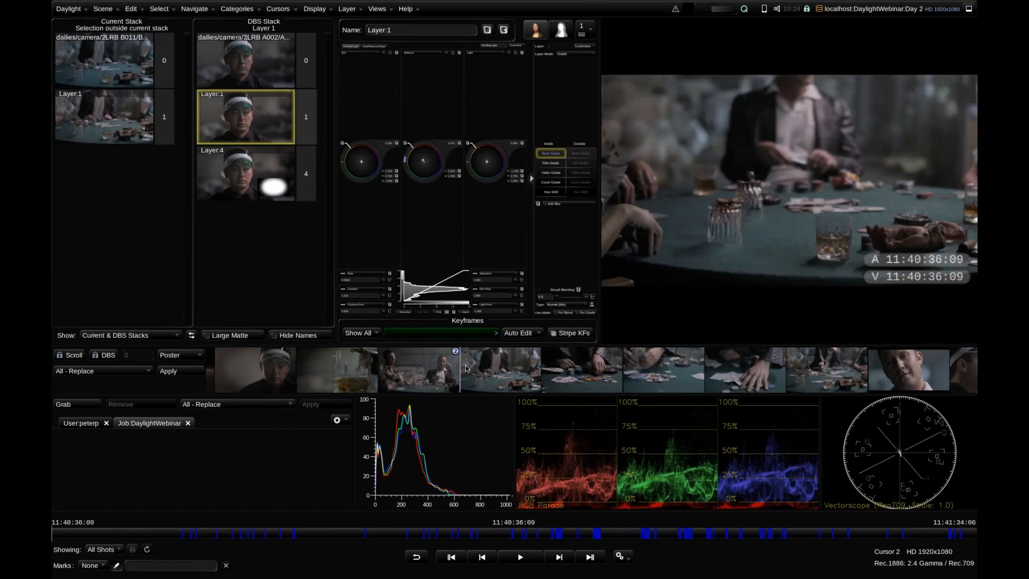
pyautogui.moveTo(337, 249); pyautogui.dragTo(178, 224)
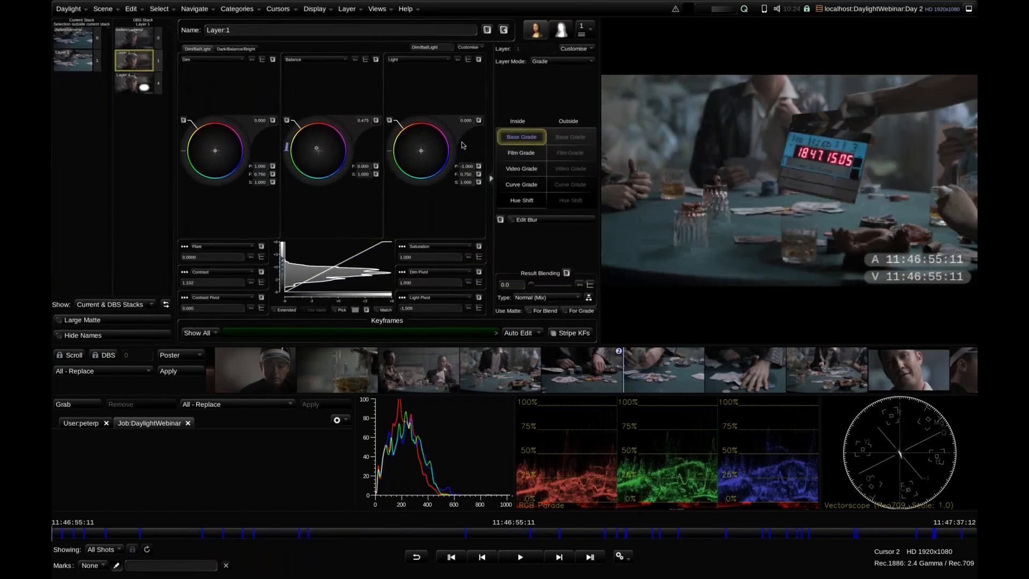
# Try changing Layer 1's Film Grade operator to CDL Grade, widen the grading view, and look through the customisation options
pyautogui.rightClick(528, 158)
pyautogui.moveTo(637, 183)
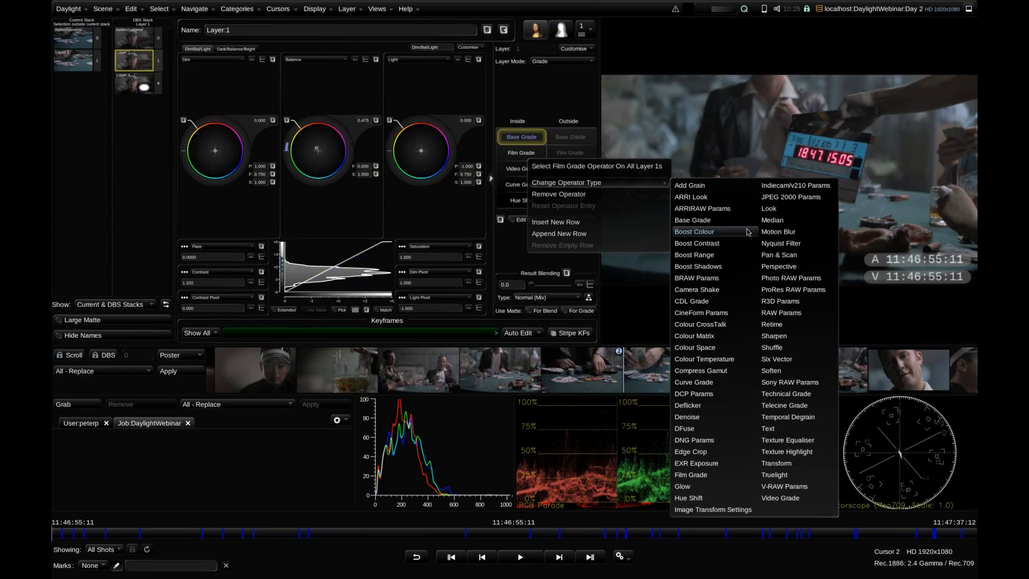
pyautogui.click(693, 301)
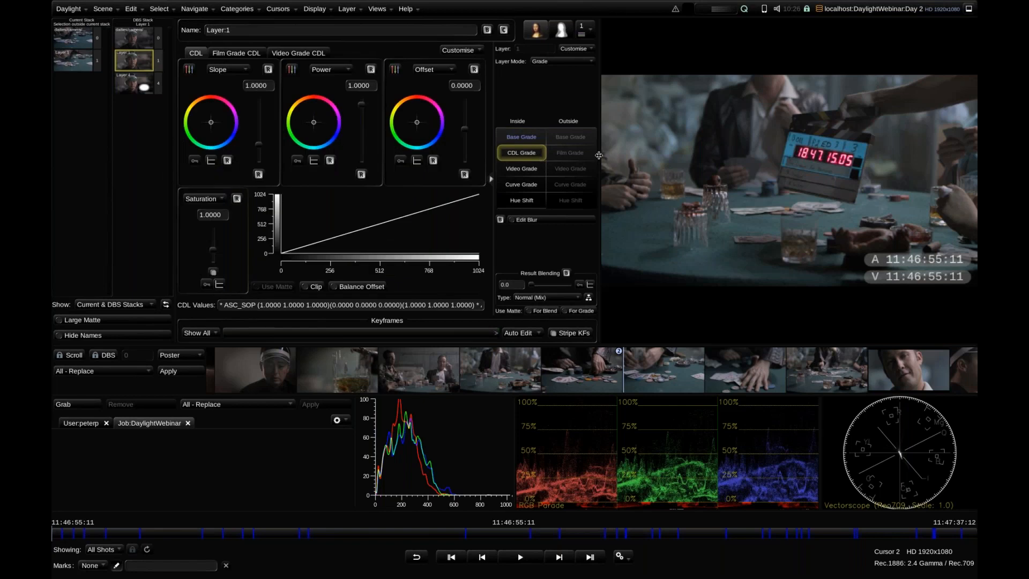
pyautogui.moveTo(599, 156); pyautogui.dragTo(655, 155)
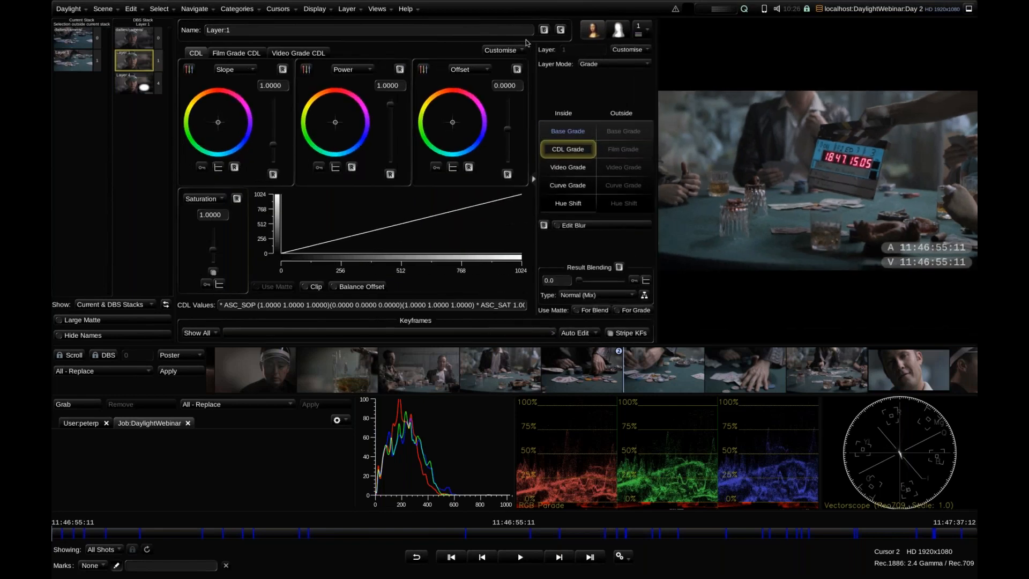
pyautogui.click(519, 50)
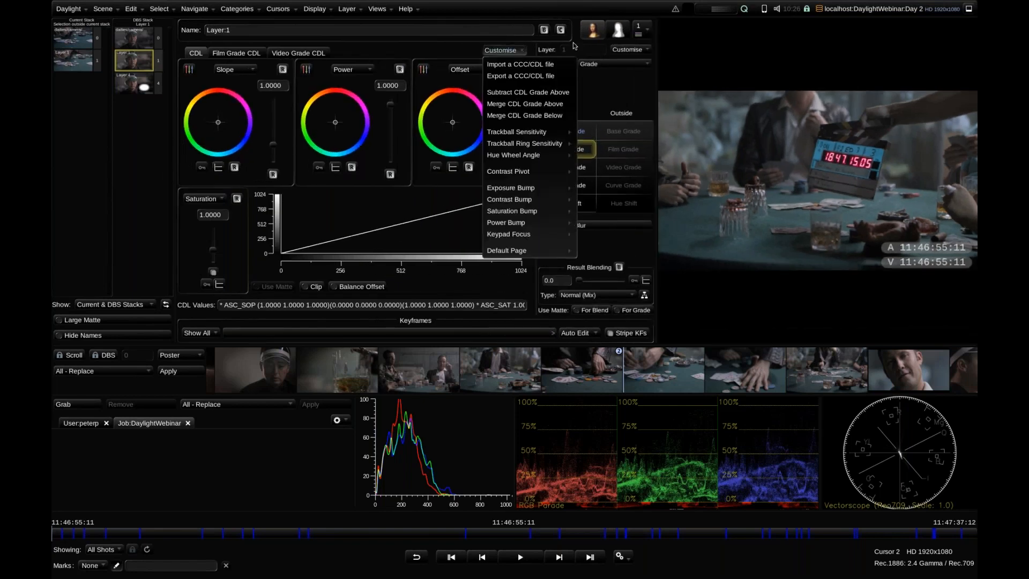
pyautogui.click(627, 50)
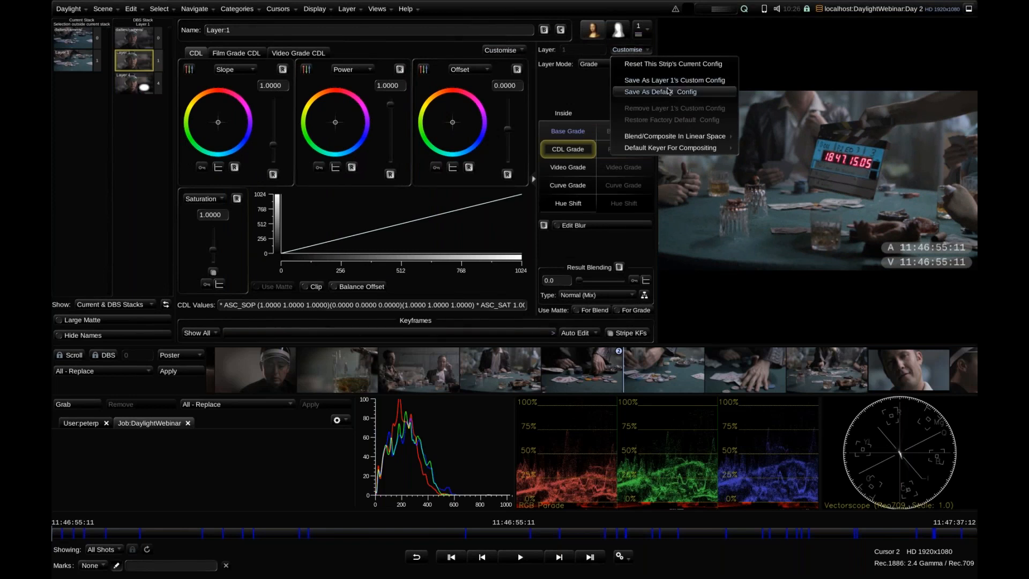
pyautogui.click(569, 154)
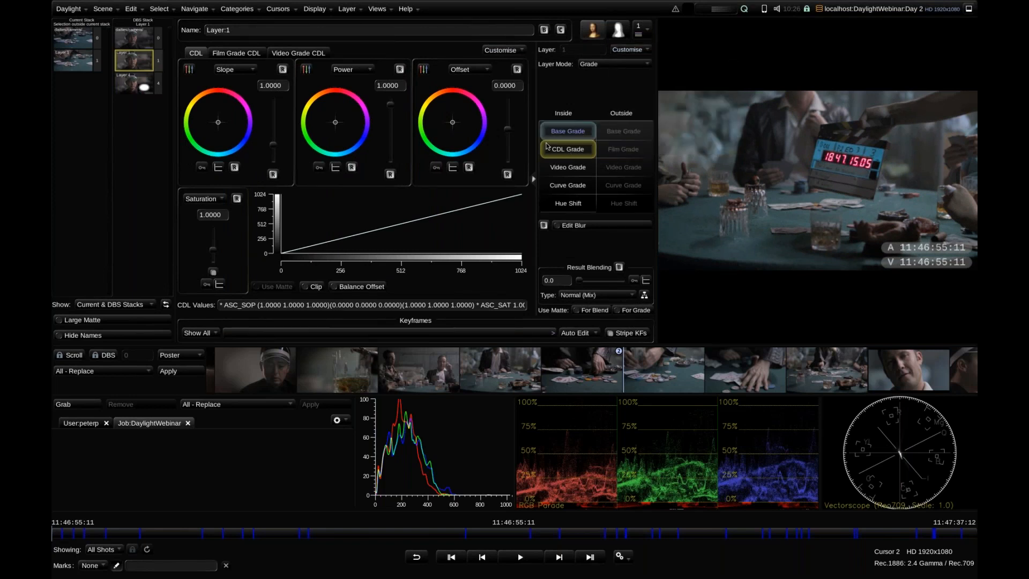
# Try gamma values of 0.2184 and -0.1092 in Video Grade CDL mode and a green exposure of 9.0106 in Film Grade CDL mode
pyautogui.click(294, 53)
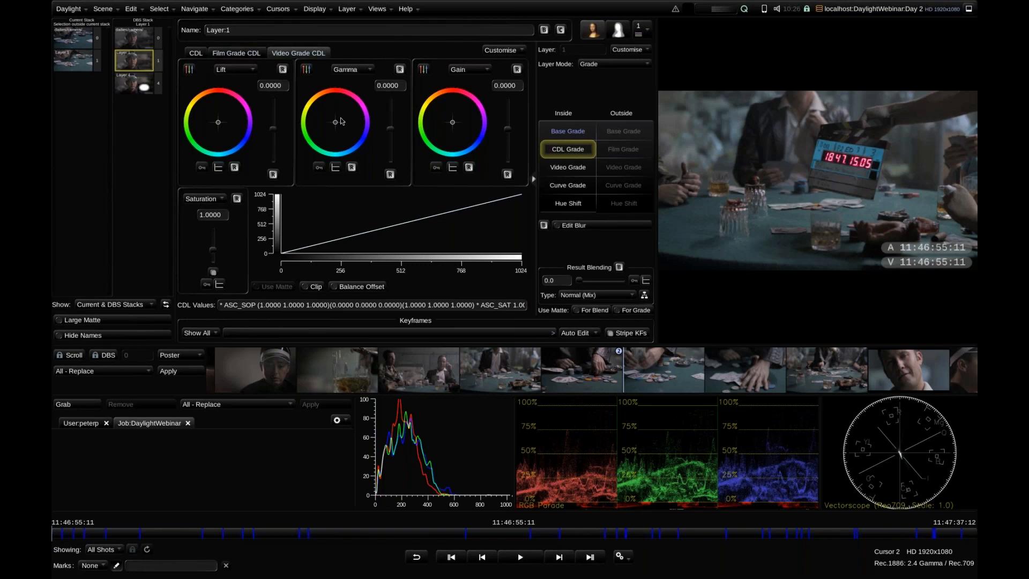
pyautogui.moveTo(389, 130); pyautogui.dragTo(389, 124)
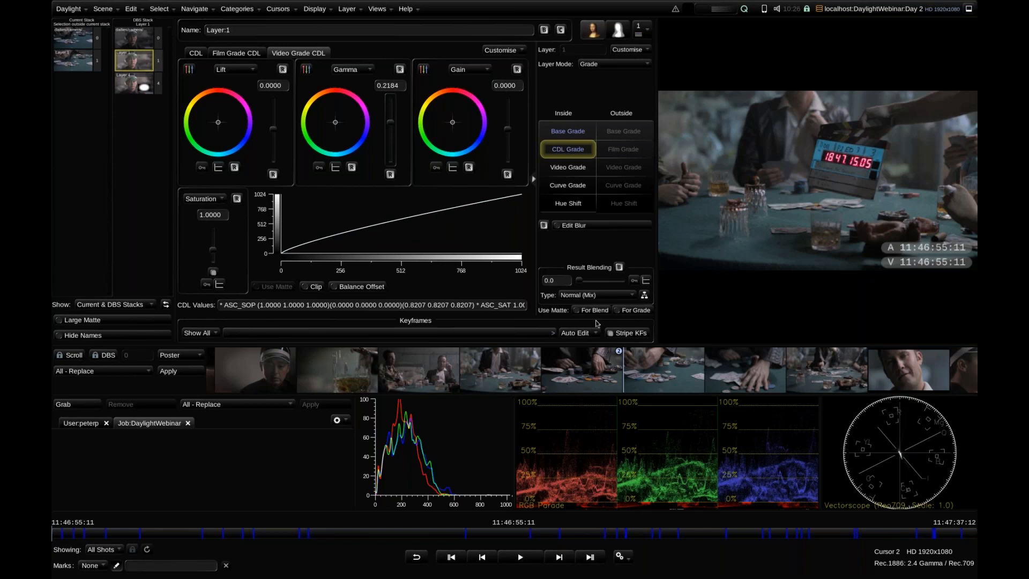
pyautogui.click(643, 364)
pyautogui.moveTo(392, 128)
pyautogui.mouseDown()
pyautogui.moveTo(391, 142)
pyautogui.moveTo(391, 133)
pyautogui.mouseUp()
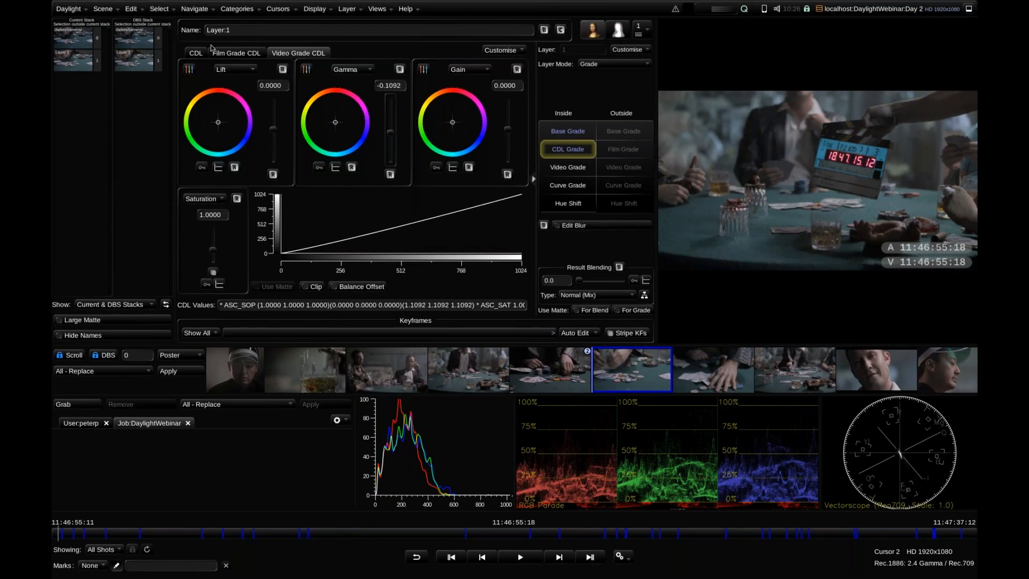
pyautogui.click(239, 51)
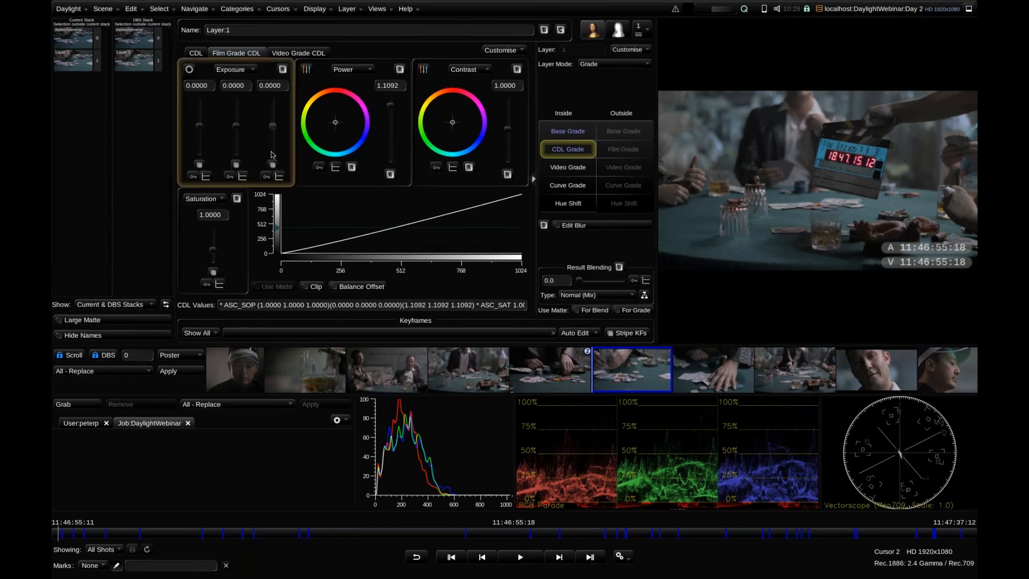
pyautogui.moveTo(235, 126); pyautogui.dragTo(236, 116)
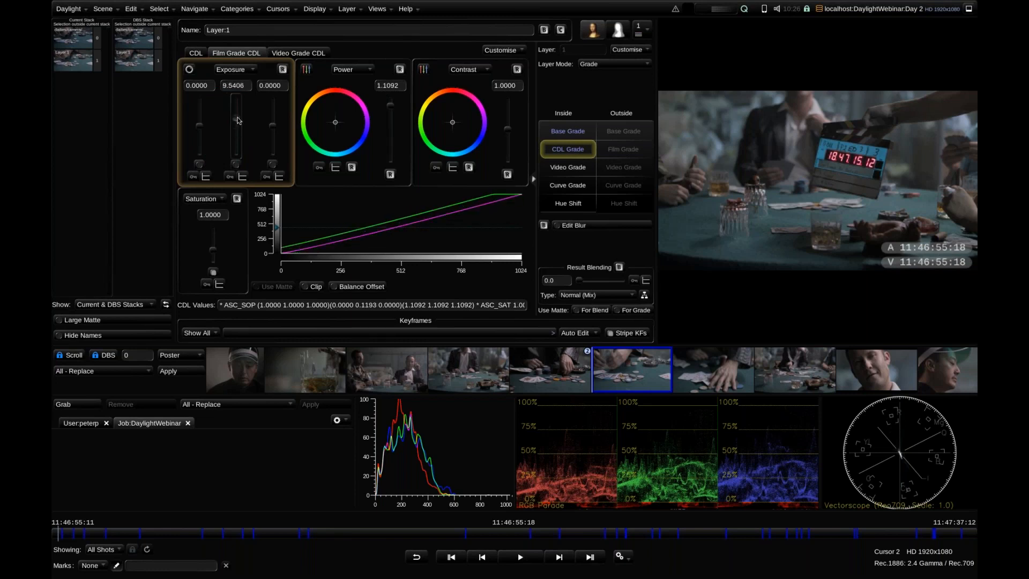
# Remove Layer 1's Base Grade operator and try importing blue_look.cdl from /dailies/cdls into the CDL Grade
pyautogui.rightClick(556, 137)
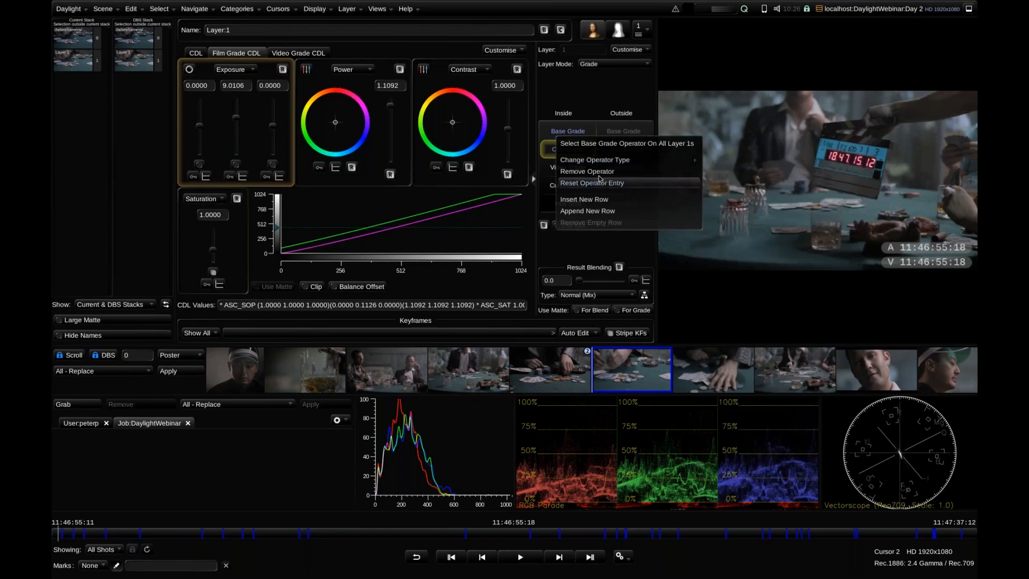
pyautogui.click(598, 172)
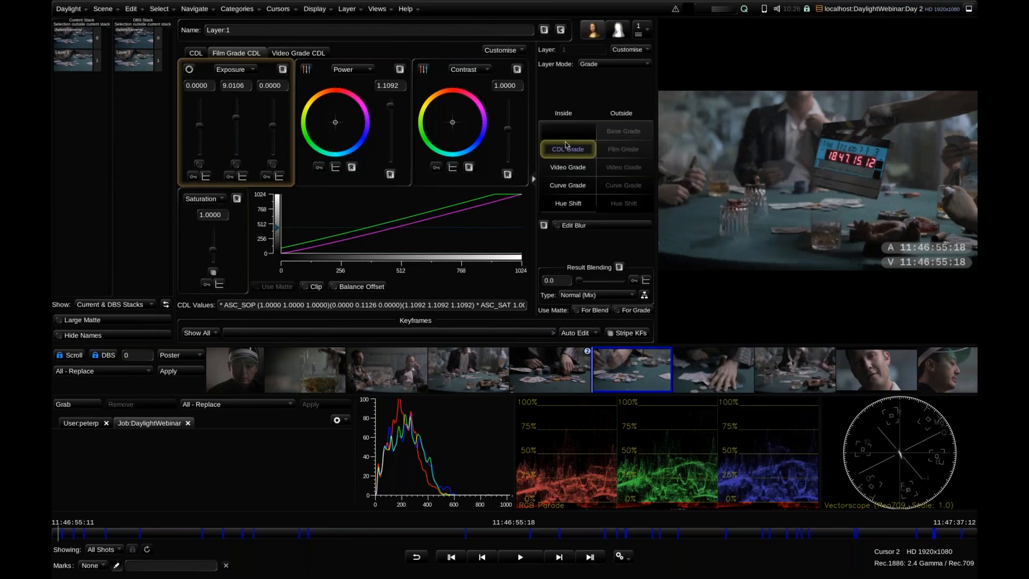
pyautogui.click(499, 49)
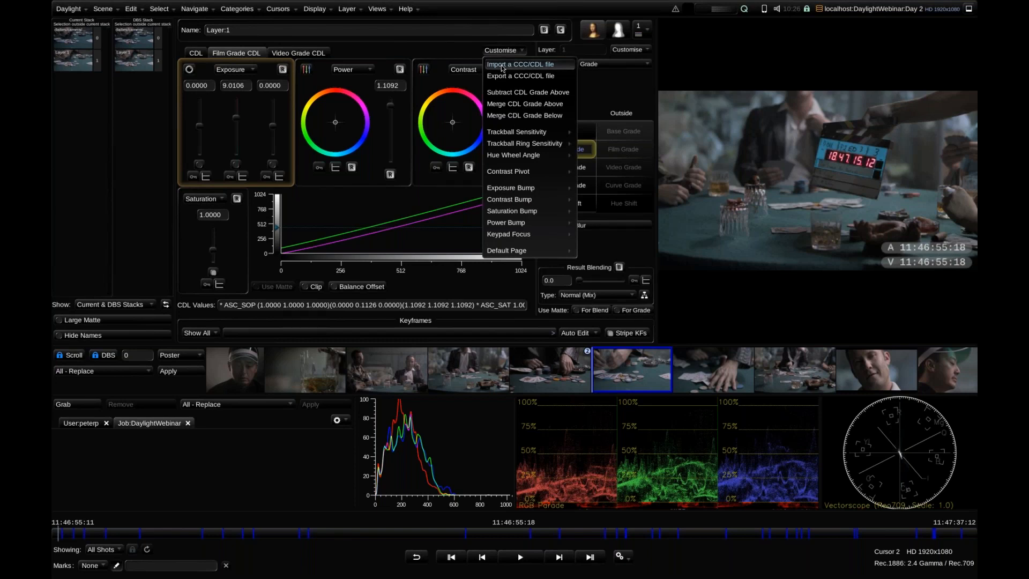
pyautogui.click(502, 66)
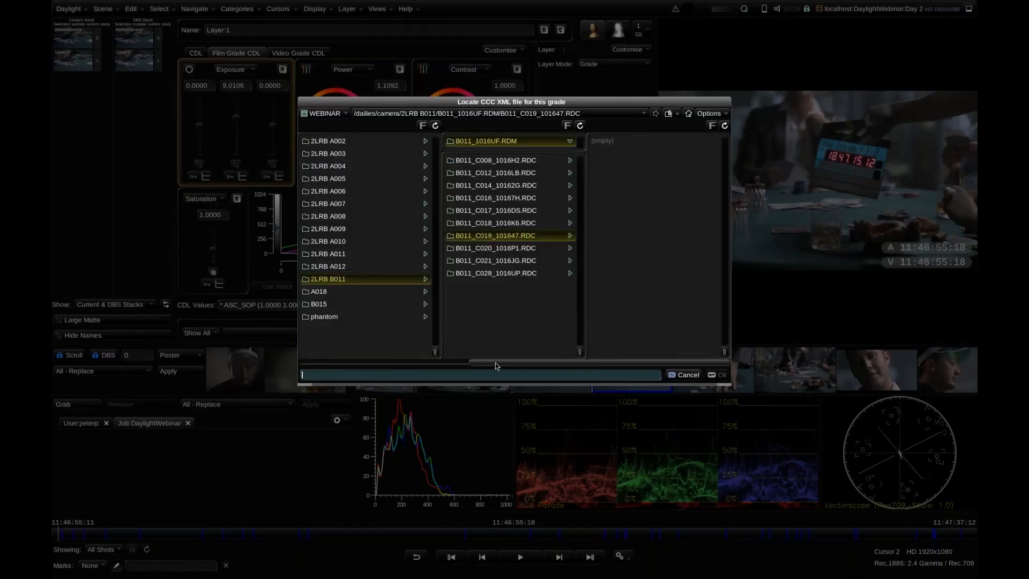
pyautogui.click(370, 364)
pyautogui.click(419, 179)
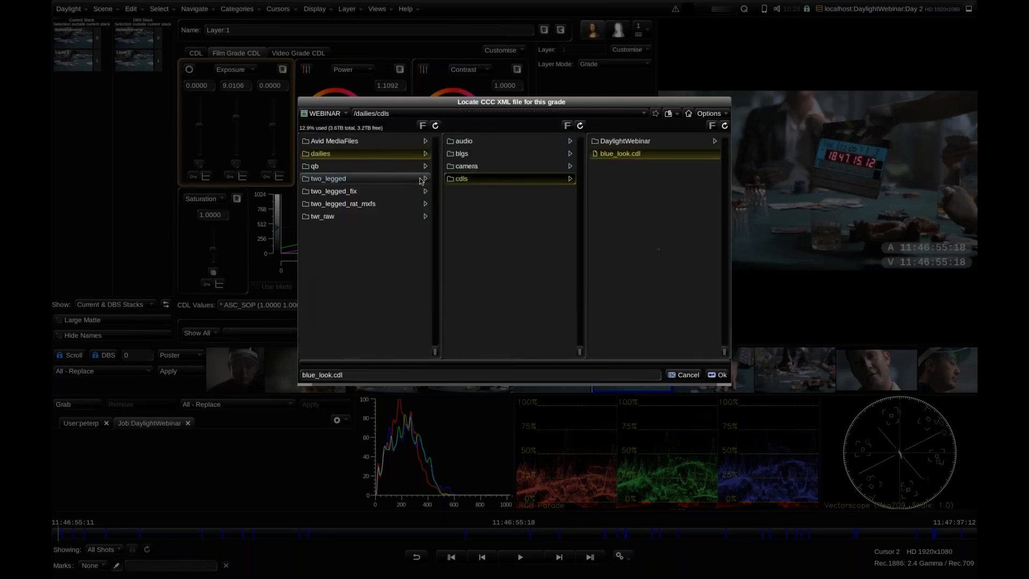
pyautogui.click(614, 155)
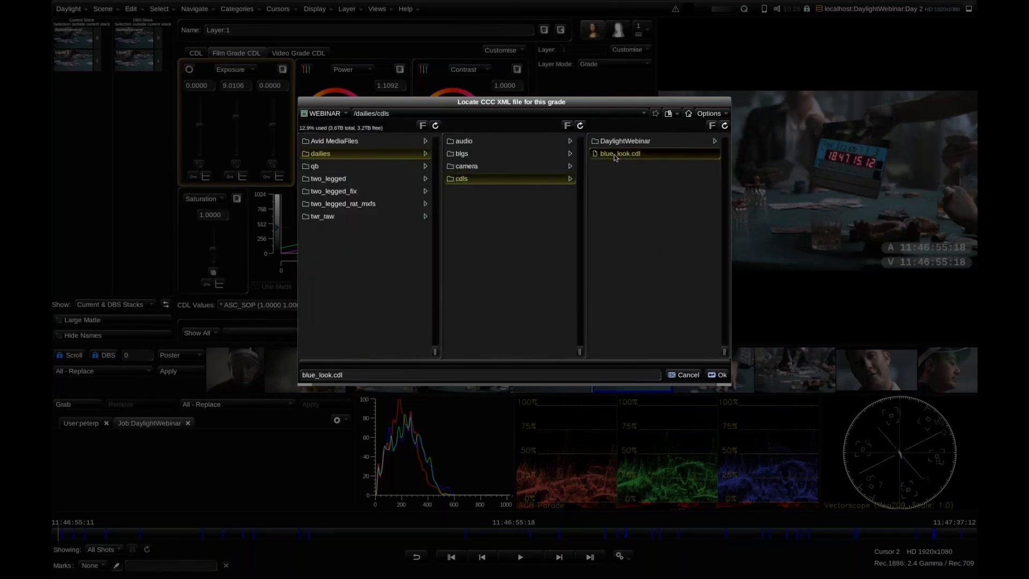
pyautogui.doubleClick(614, 154)
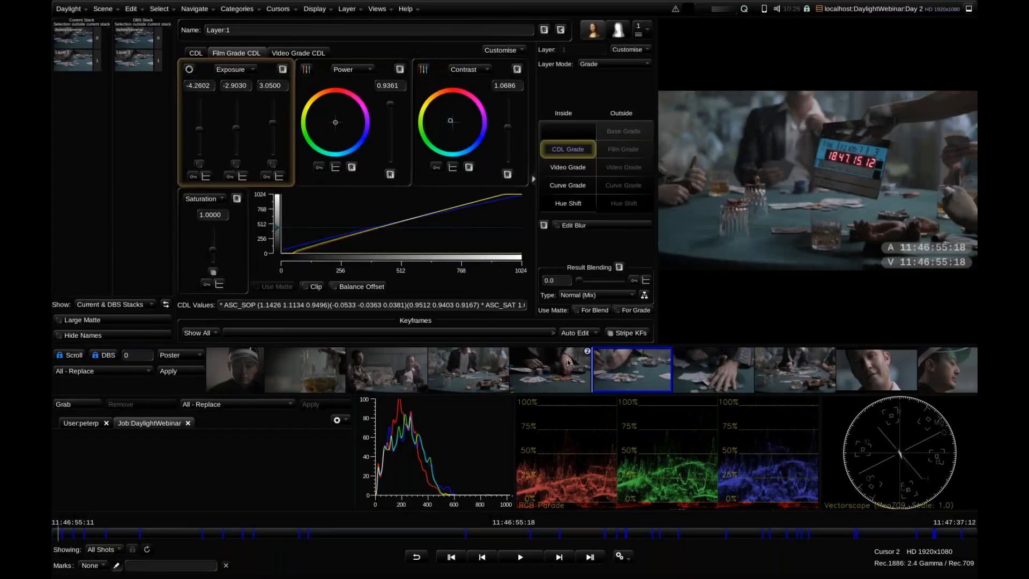
# Select the close-up shot of the hand with poker chips and change its Layer 1 Base Grade operator to CDL Grade
pyautogui.scroll(1, 618, 364)
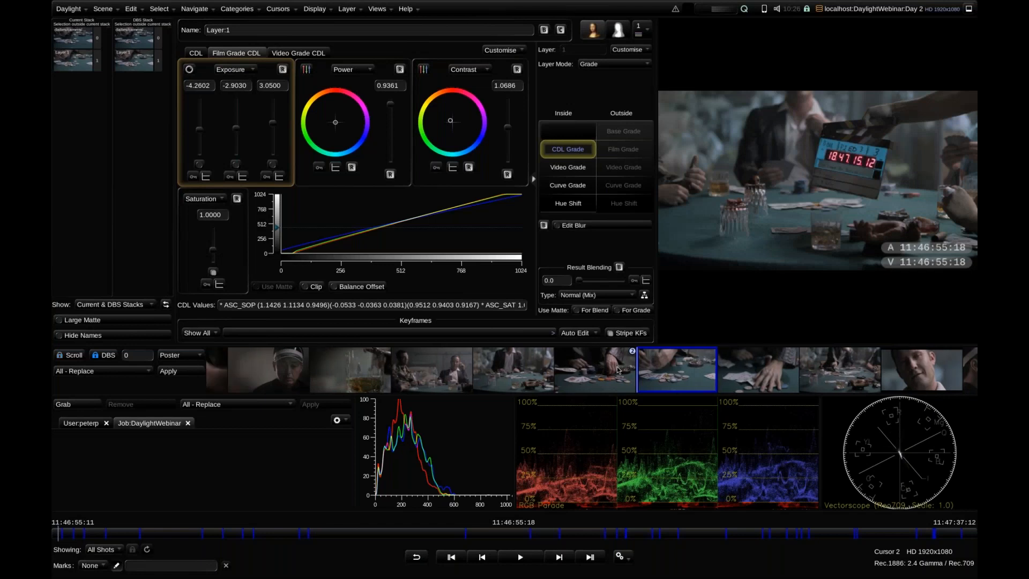
pyautogui.click(617, 369)
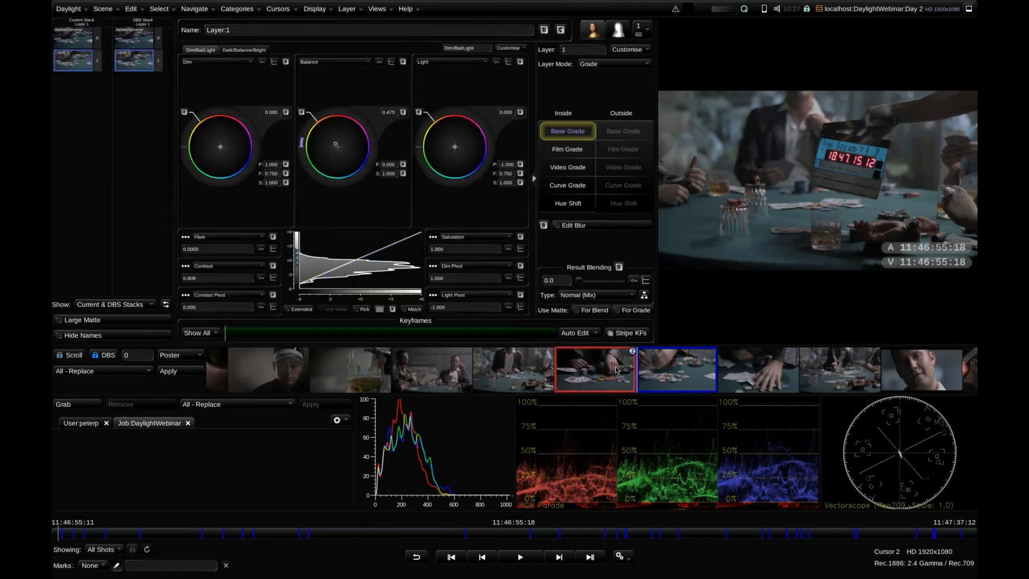
pyautogui.rightClick(567, 133)
pyautogui.moveTo(617, 158)
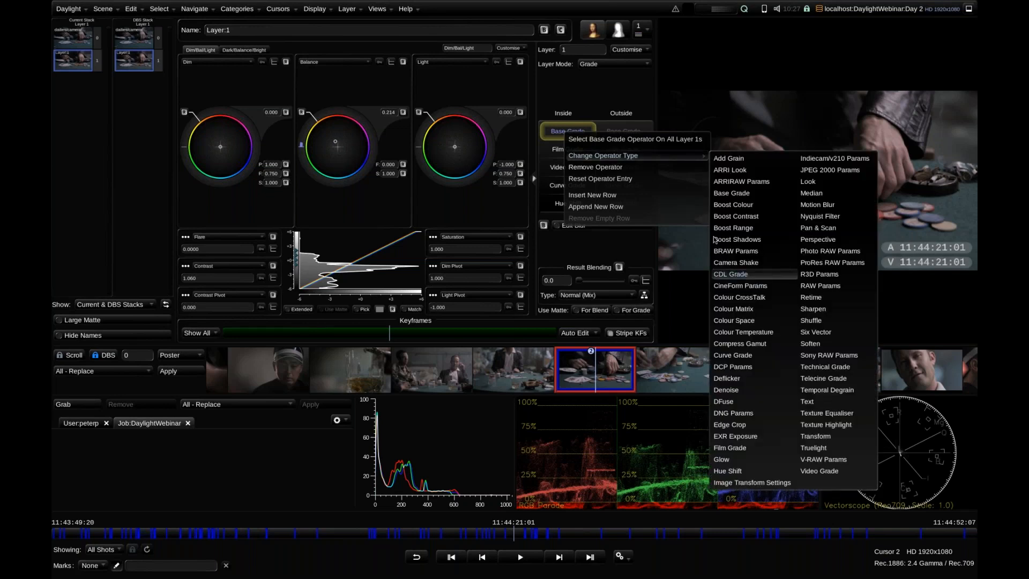
pyautogui.click(731, 274)
# Import blue_look.cdl from /dailies/cdls into the poker-chip shot's CDL Grade
pyautogui.click(503, 50)
pyautogui.click(518, 64)
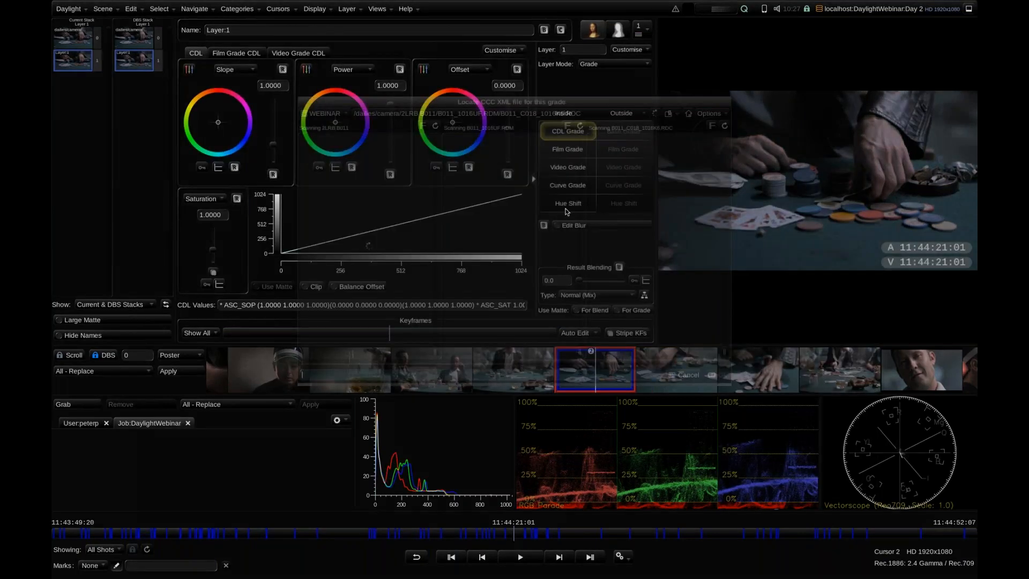
pyautogui.moveTo(494, 363); pyautogui.dragTo(393, 362)
pyautogui.click(346, 178)
pyautogui.doubleClick(647, 150)
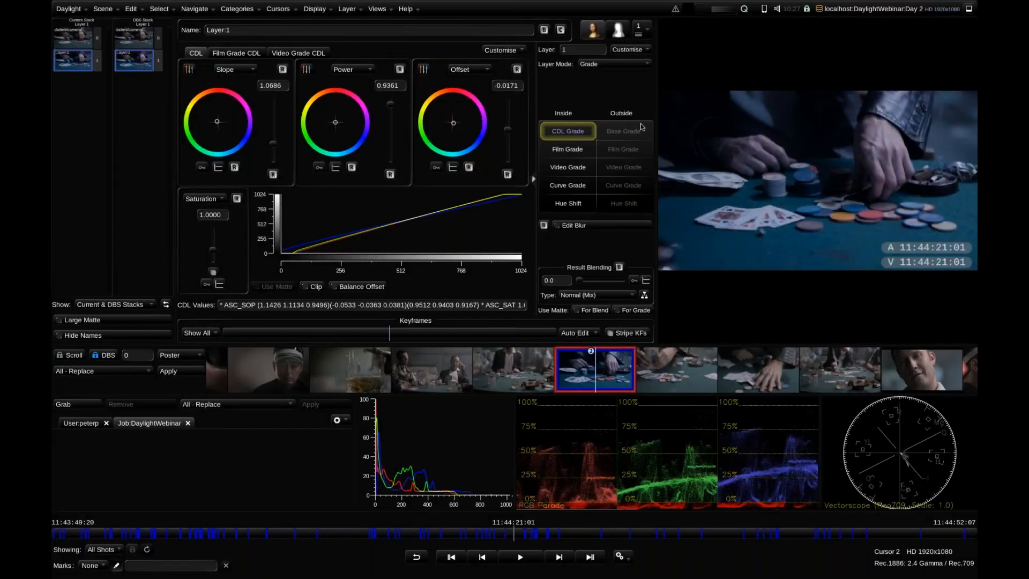
# Open Multi-Paste and set its source to CDL/CCC XML Files
pyautogui.click(379, 9)
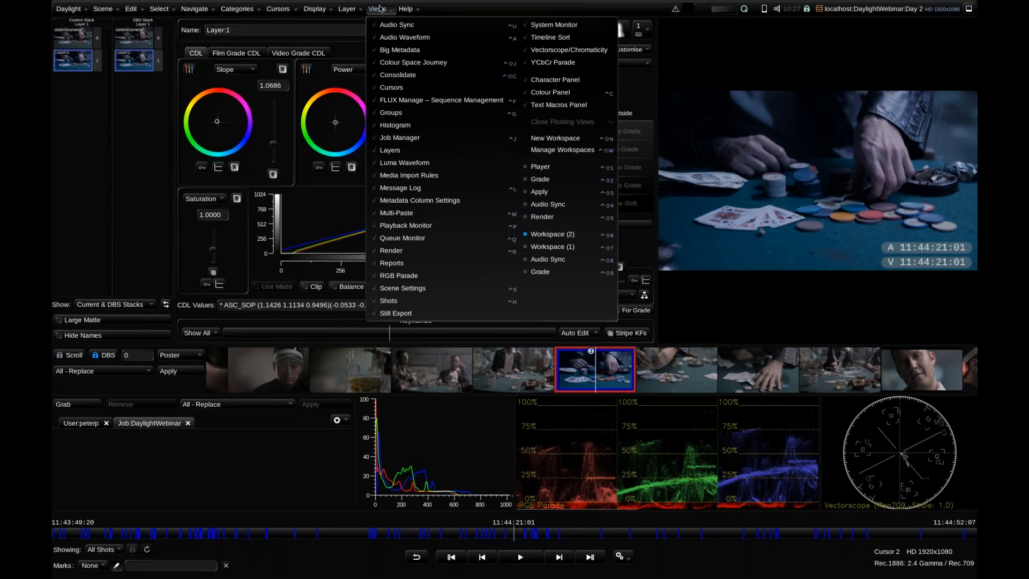
pyautogui.click(464, 214)
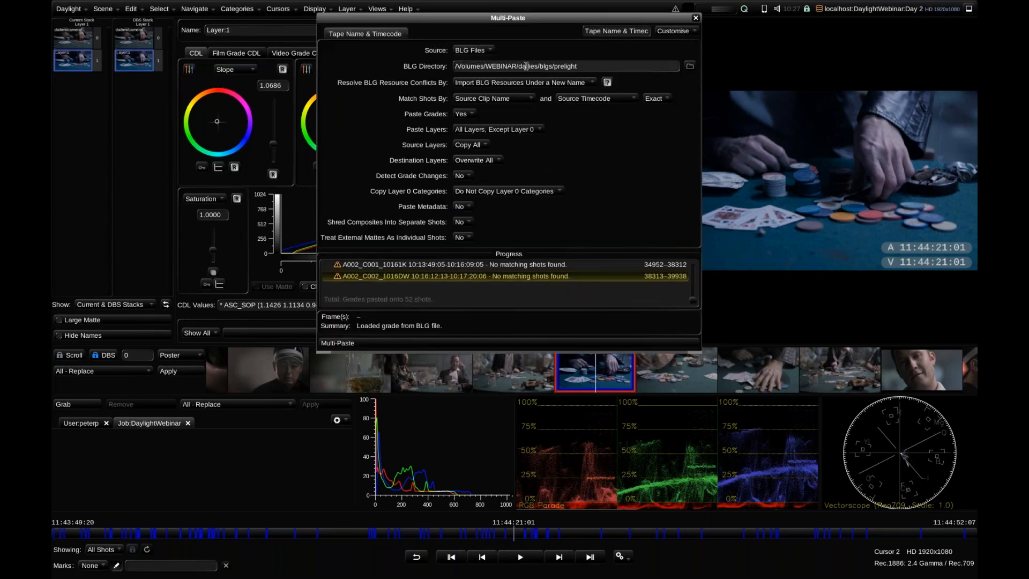
pyautogui.click(477, 51)
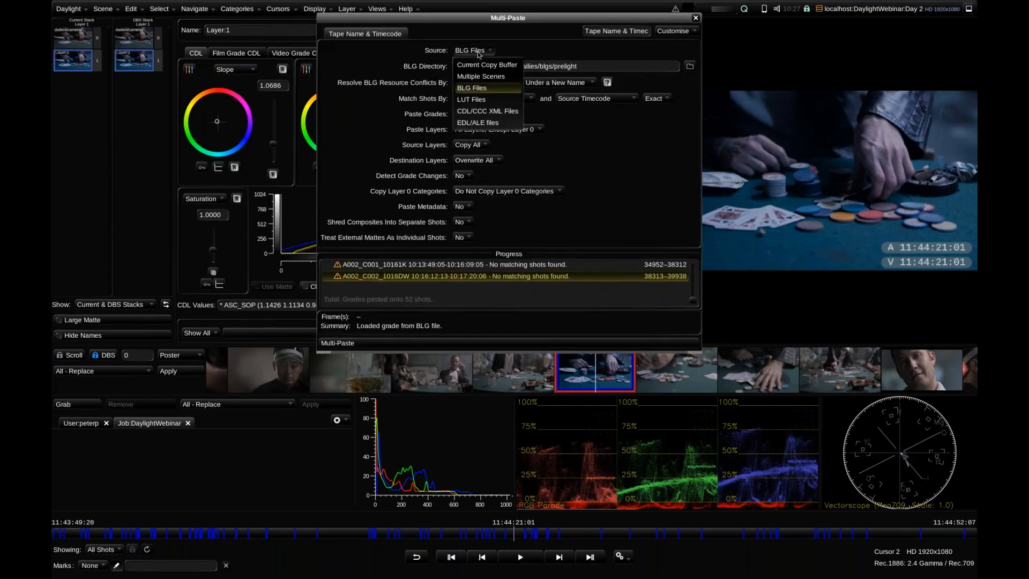
pyautogui.click(496, 111)
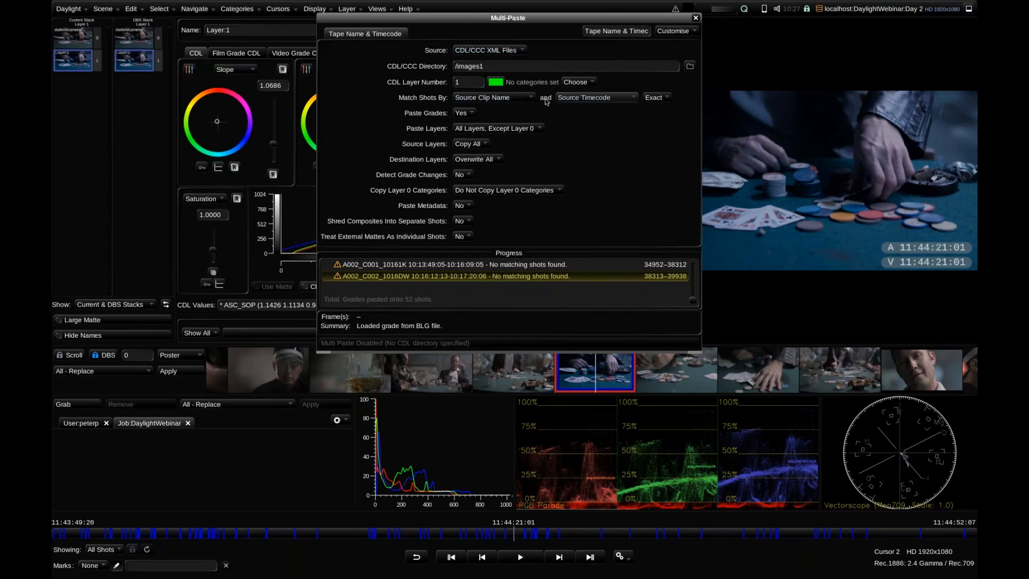
# Review the Multi-Paste time-matching options, set the shot matching to Source Scene & Take, and close Multi-Paste without pasting
pyautogui.click(510, 97)
pyautogui.click(561, 97)
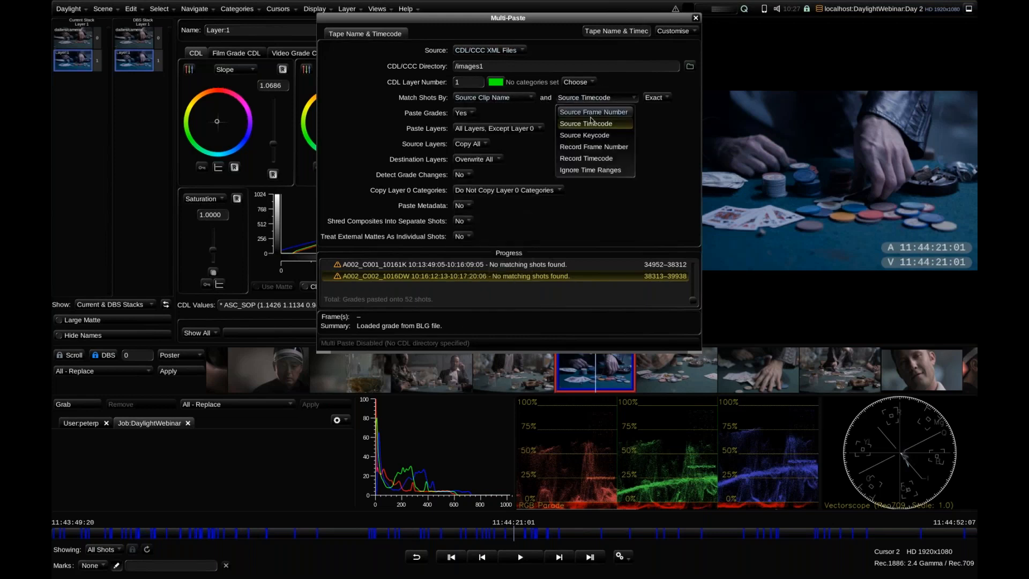
pyautogui.click(568, 97)
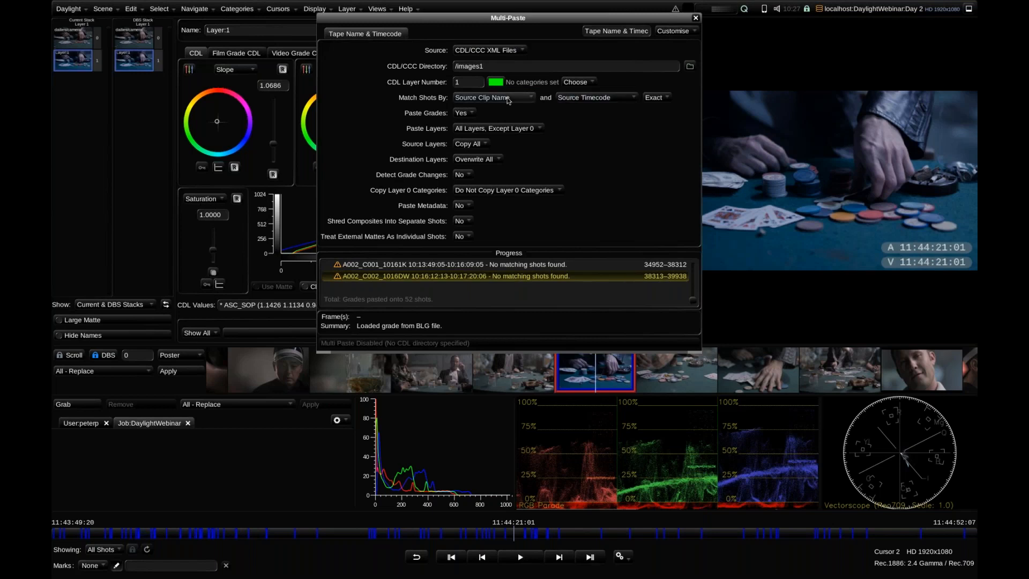
pyautogui.click(510, 98)
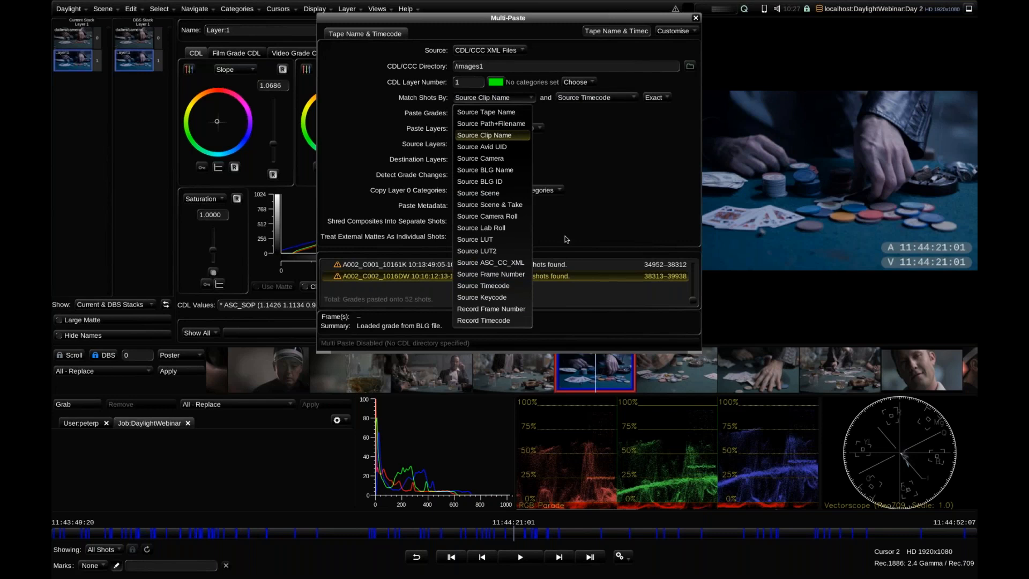
pyautogui.click(489, 204)
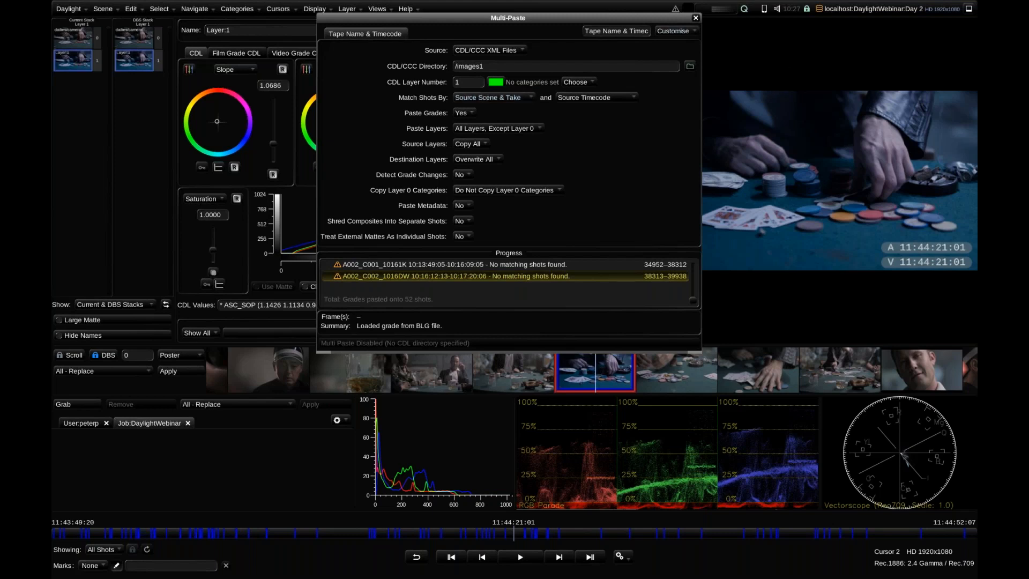
pyautogui.click(696, 19)
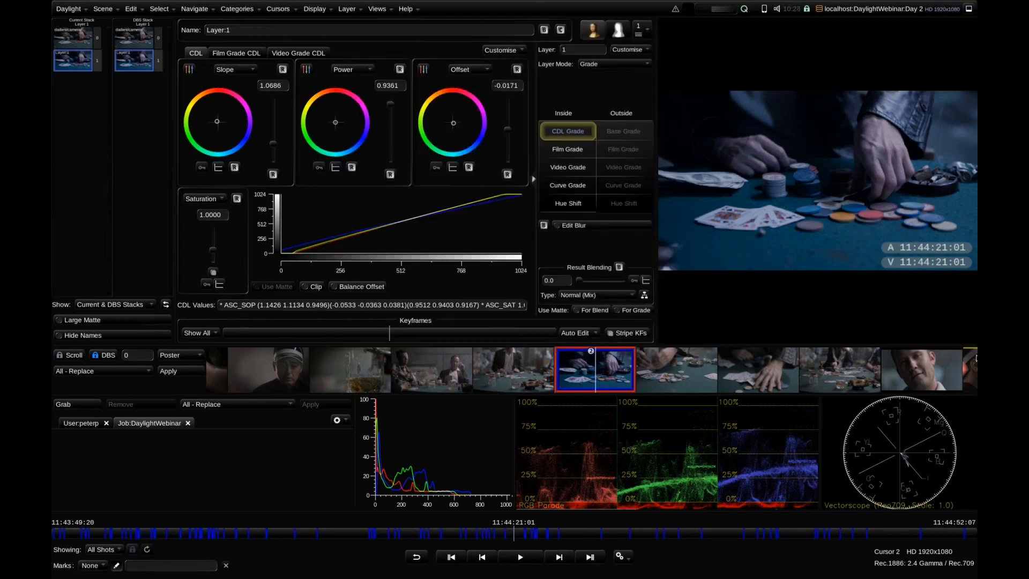
# Switch to the Render workspace
pyautogui.scroll(-1, 737, 388)
pyautogui.scroll(-2, 737, 388)
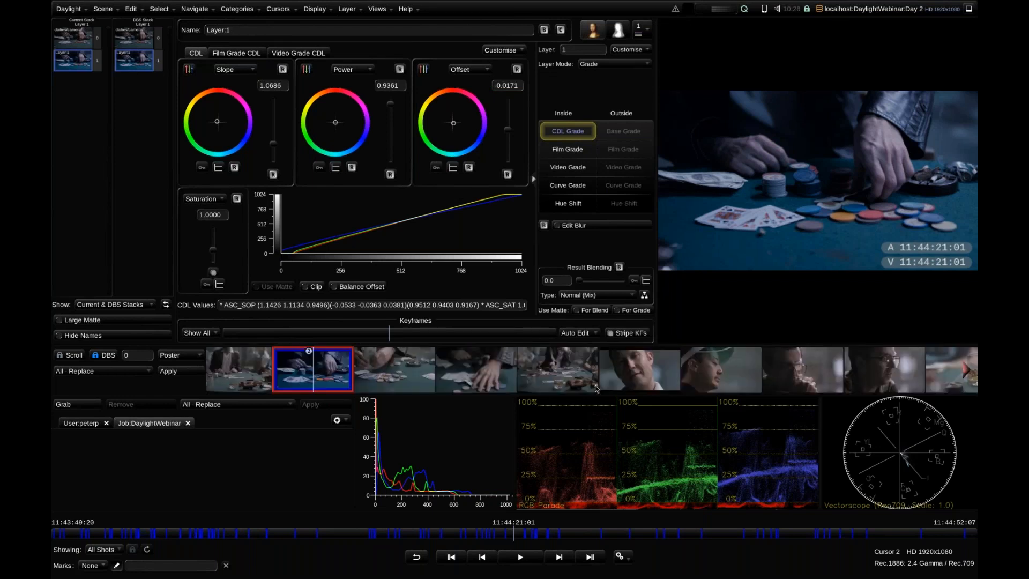
pyautogui.click(377, 8)
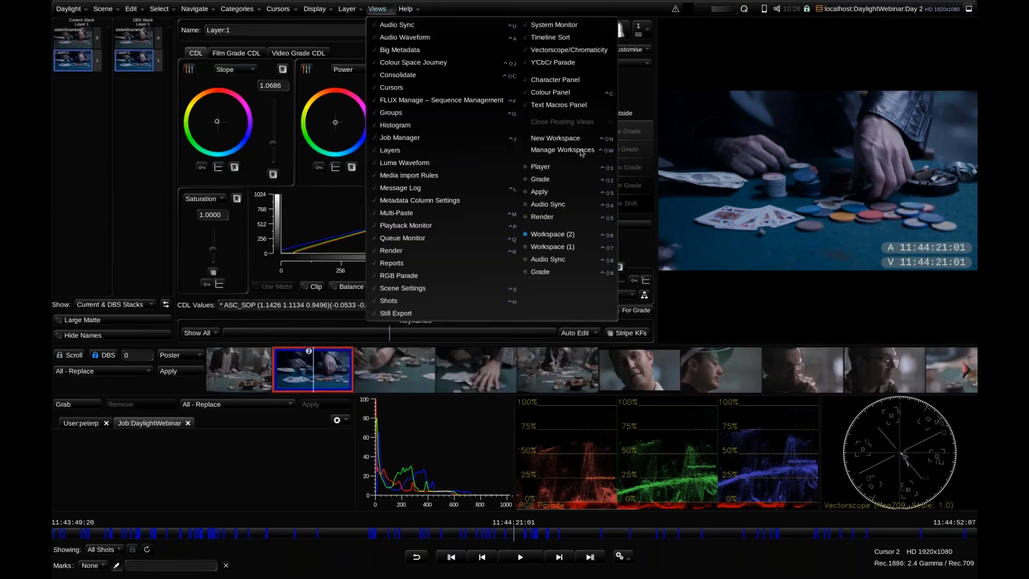
pyautogui.click(578, 221)
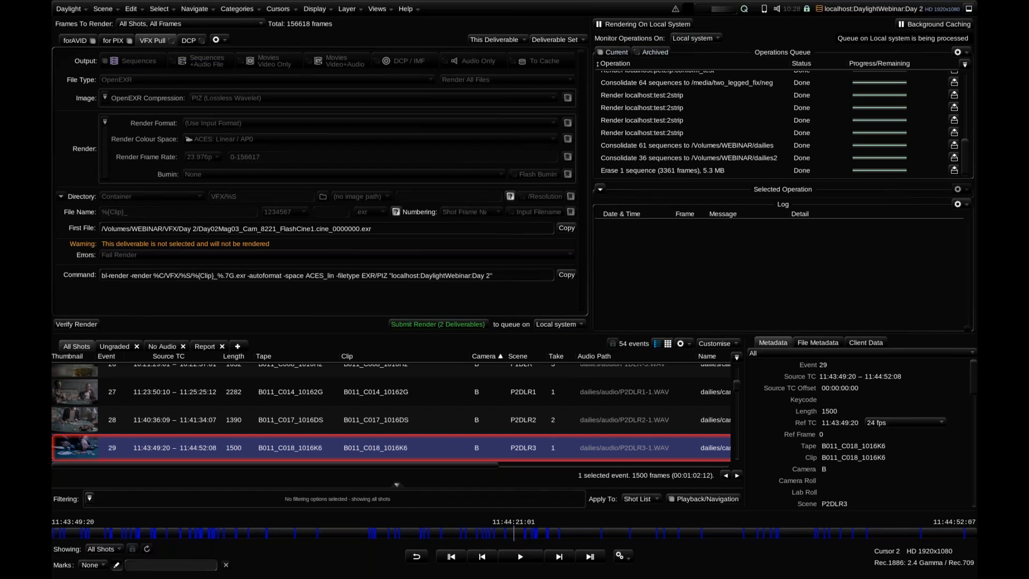
# Switch the render submission queue to muw, and return it to Local system
pyautogui.click(557, 324)
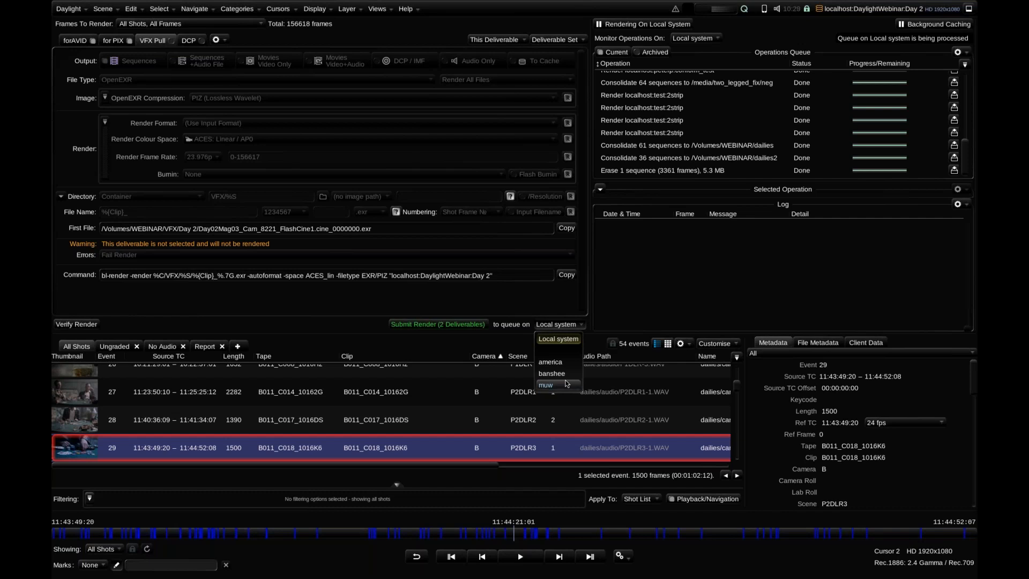
pyautogui.click(566, 383)
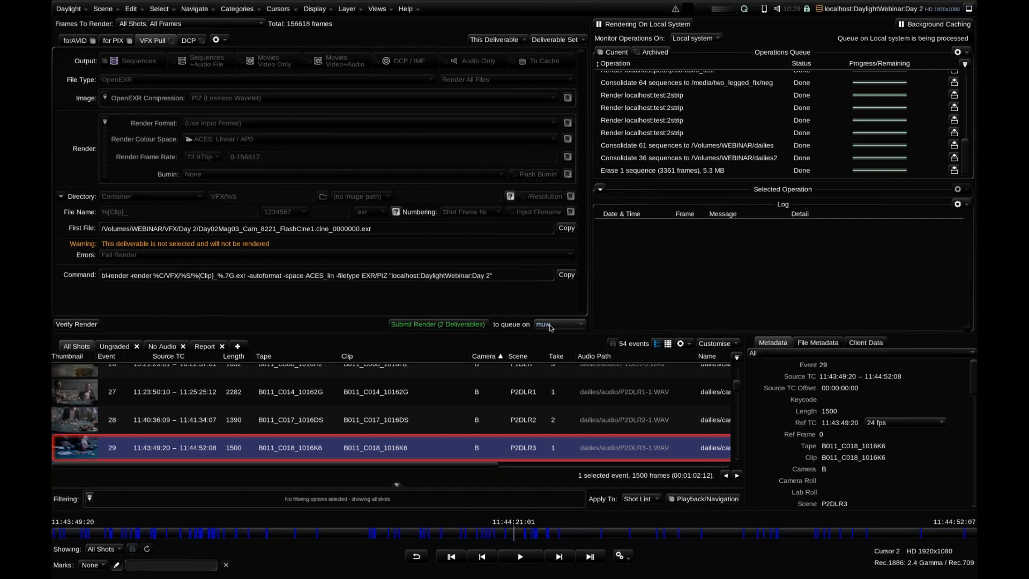
pyautogui.click(550, 326)
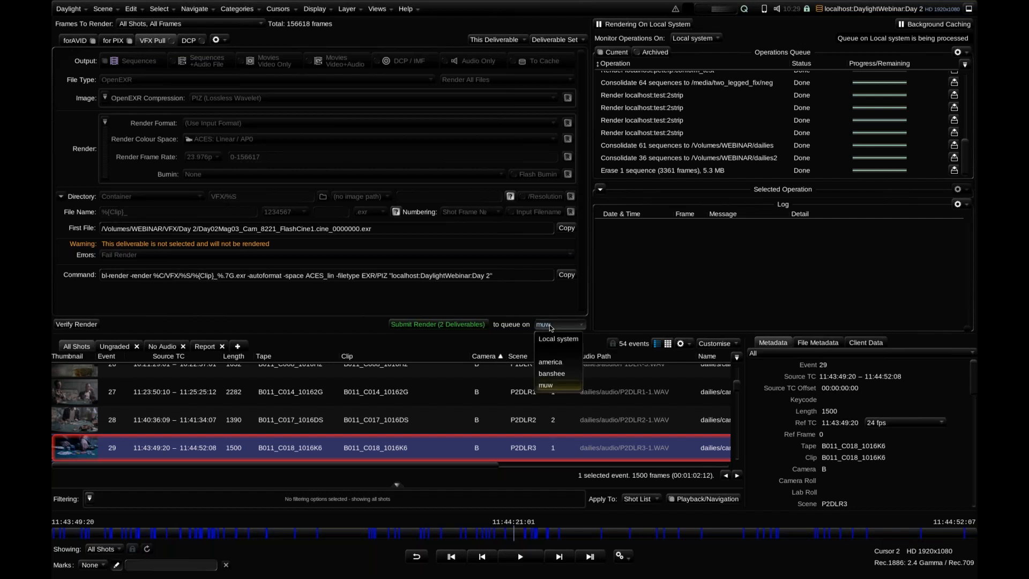
pyautogui.click(553, 340)
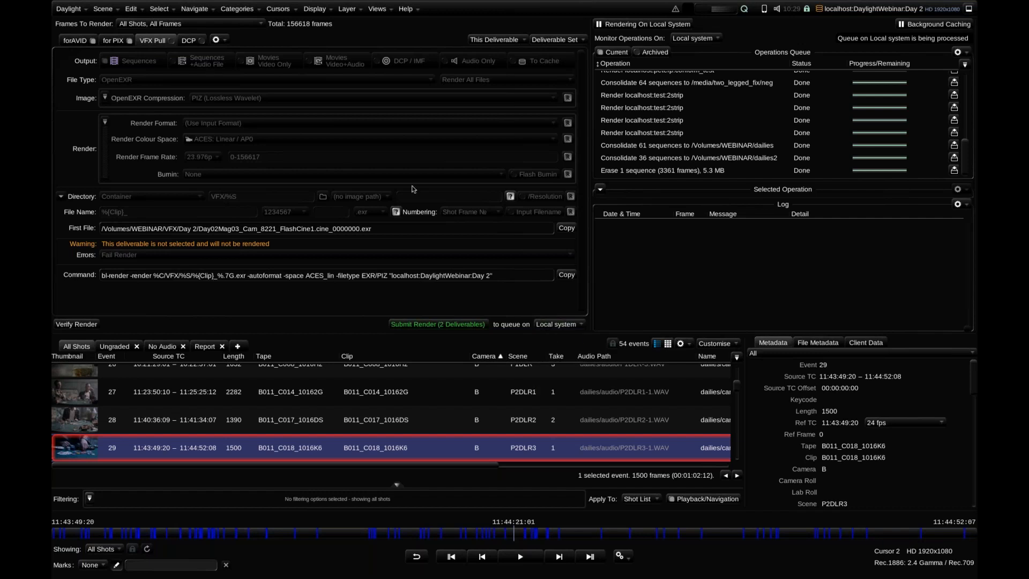
# View the operations queue on muw, and return the monitoring to Local system
pyautogui.scroll(-2, 739, 76)
pyautogui.scroll(2, 740, 77)
pyautogui.click(695, 38)
pyautogui.click(681, 99)
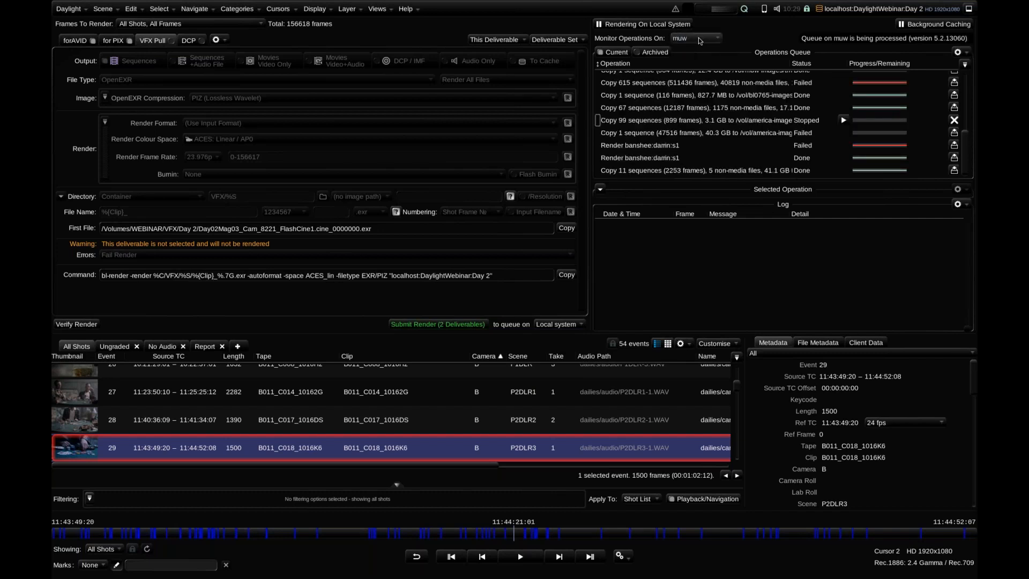
pyautogui.click(699, 39)
pyautogui.click(689, 65)
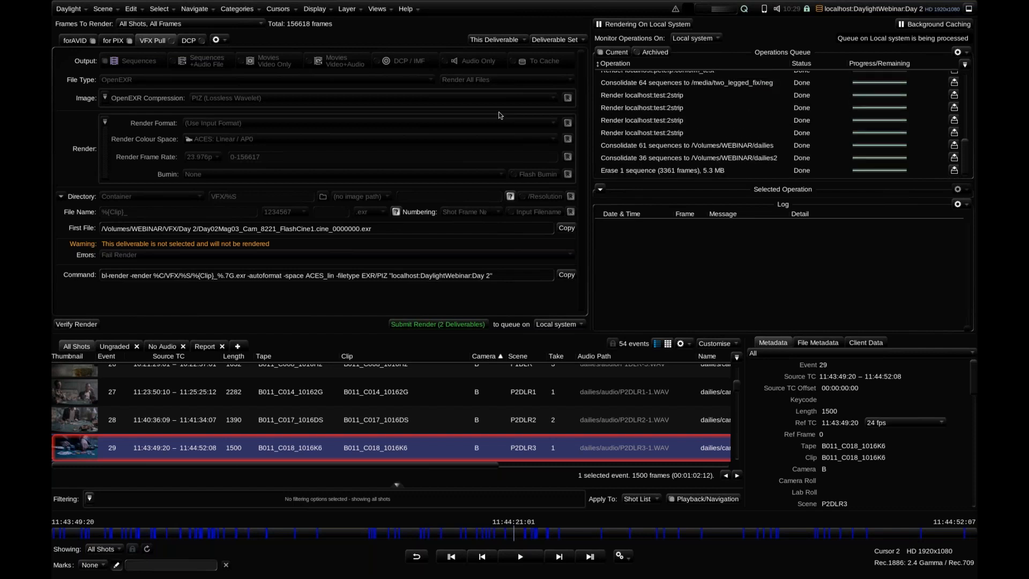
# Review the render settings of the forAVID, for PIX, VFX Pull and DCP deliverables
pyautogui.click(75, 41)
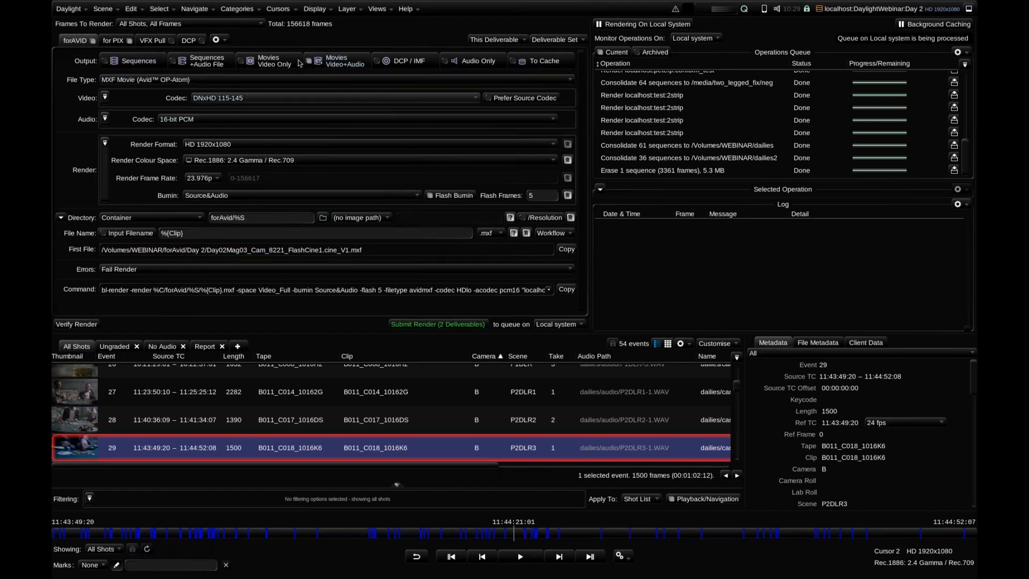
pyautogui.click(114, 43)
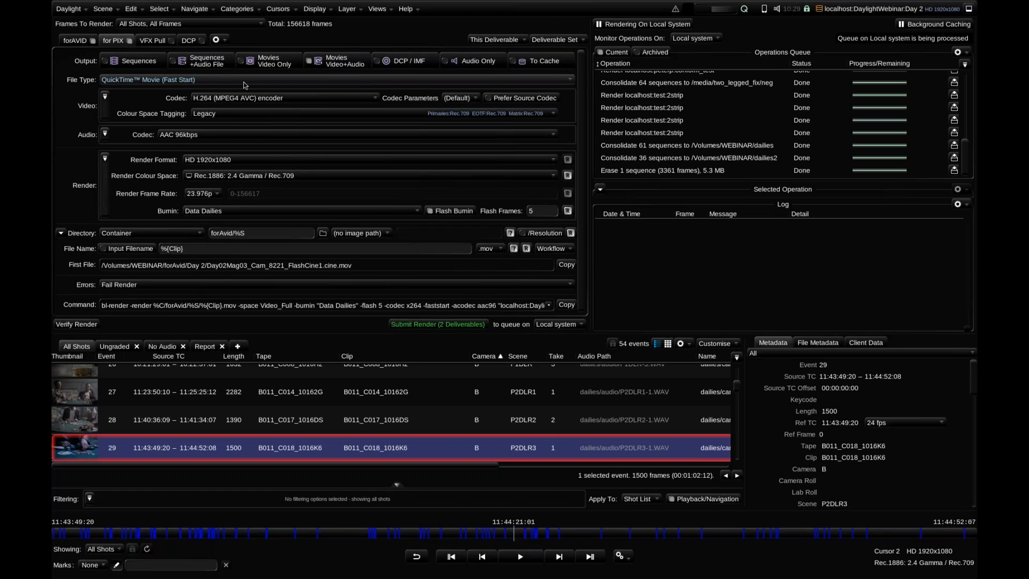
pyautogui.click(167, 42)
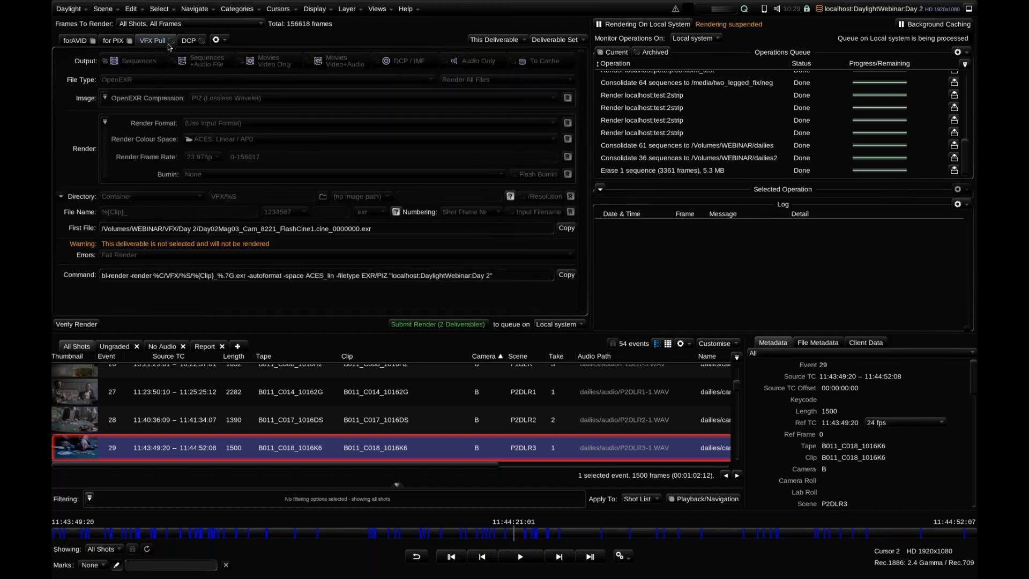
pyautogui.click(189, 41)
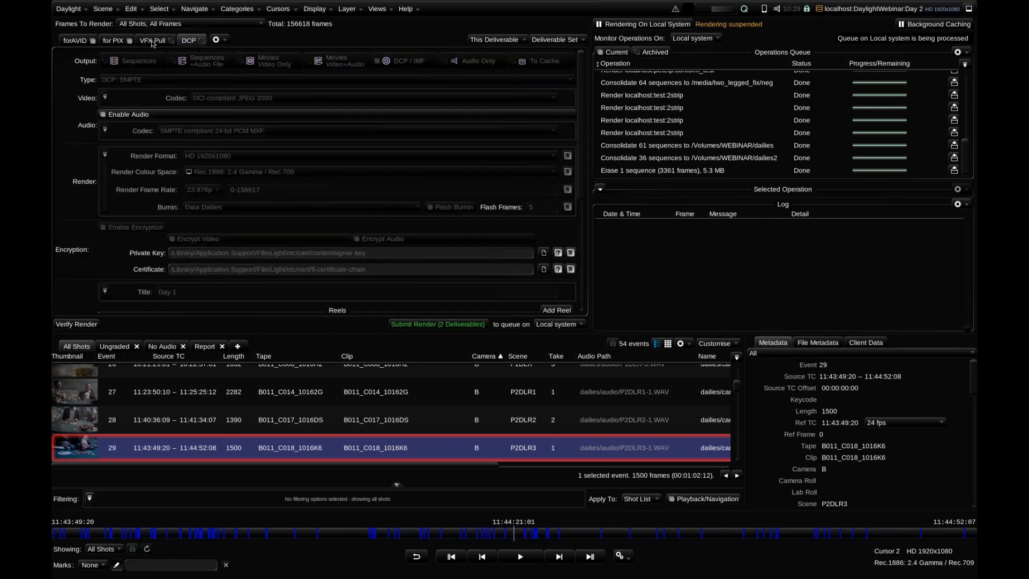
# Enable the VFX Pull deliverable for rendering, check it alongside forAVID and for PIX, and disable it again
pyautogui.click(170, 43)
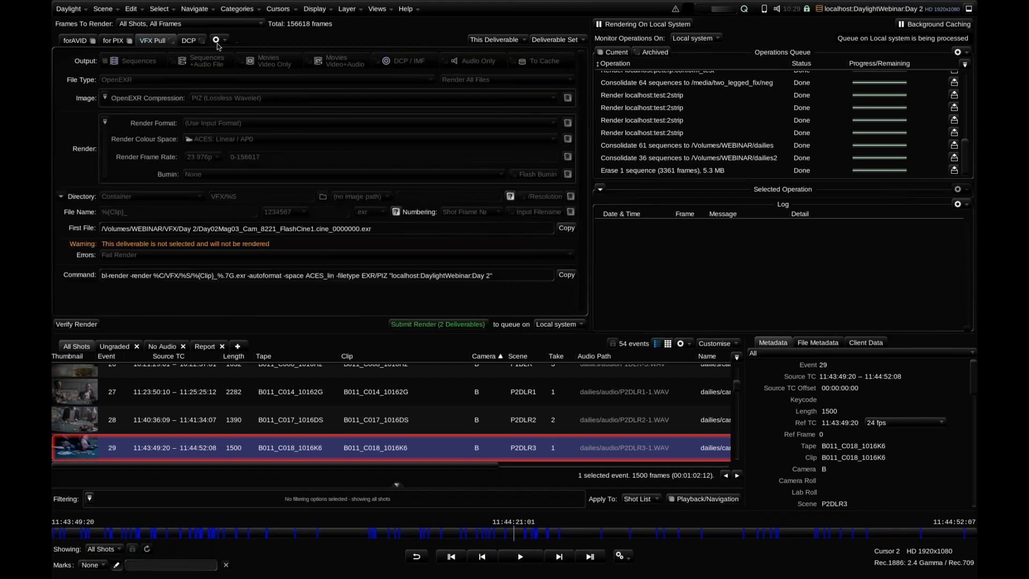
pyautogui.click(171, 42)
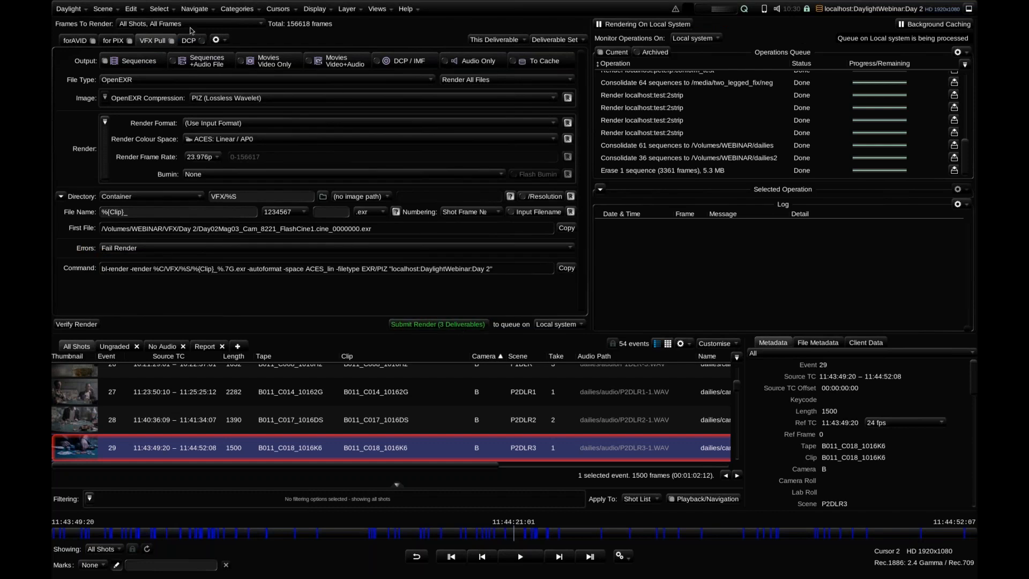
pyautogui.click(78, 42)
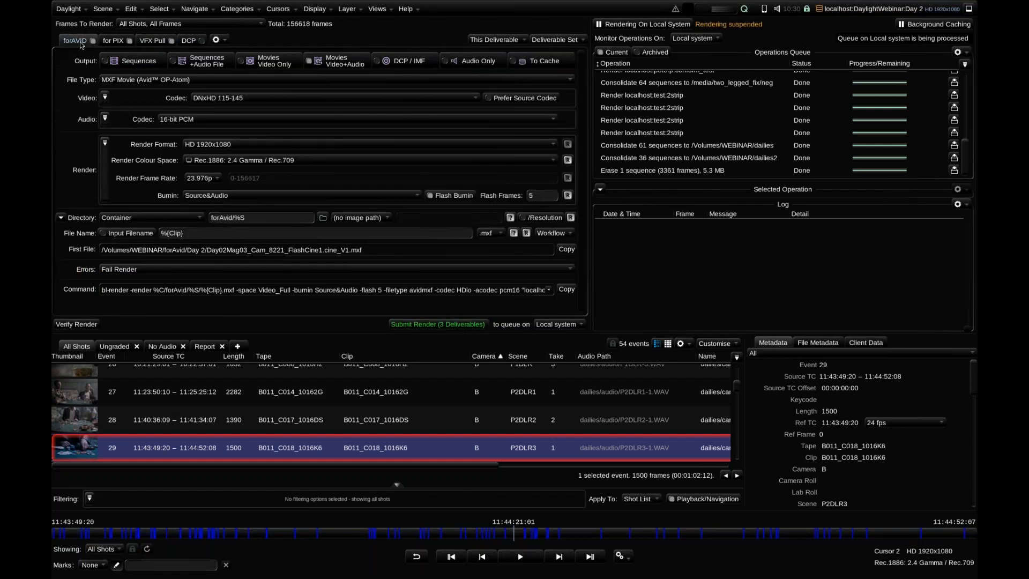
pyautogui.click(110, 41)
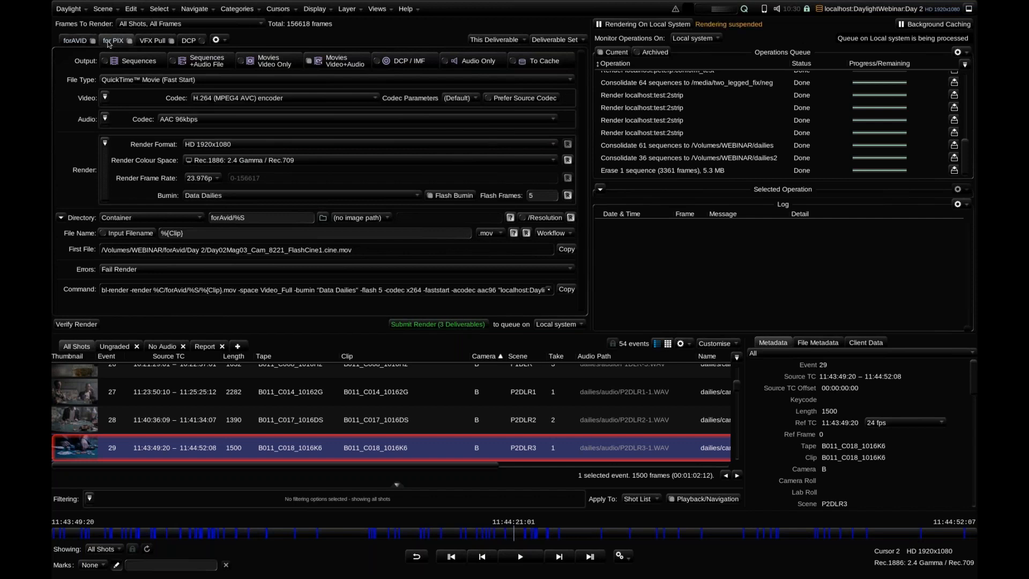
pyautogui.click(153, 41)
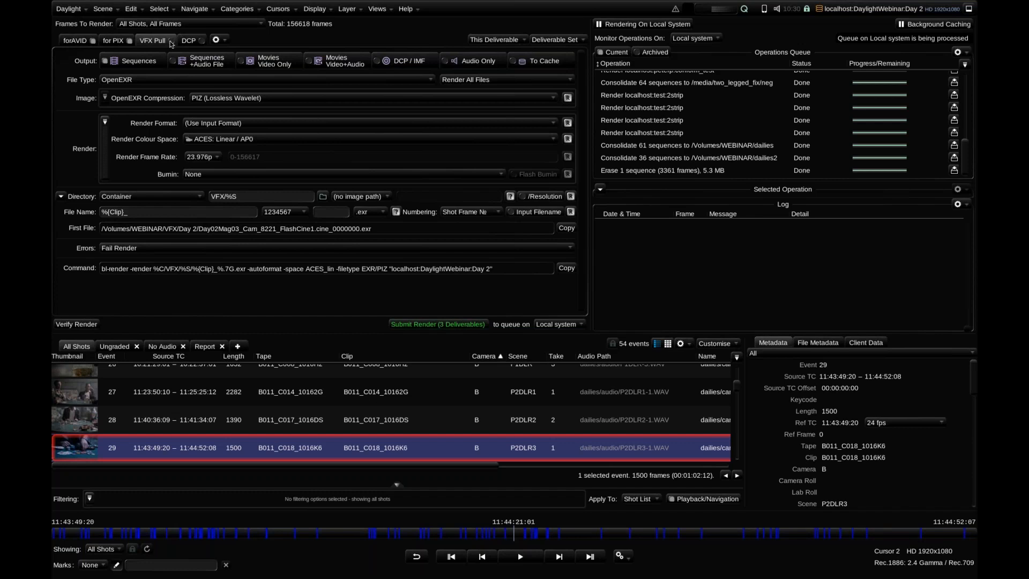
# Compare the burn-in settings of the for PIX and forAVID deliverables
pyautogui.click(110, 41)
pyautogui.click(74, 41)
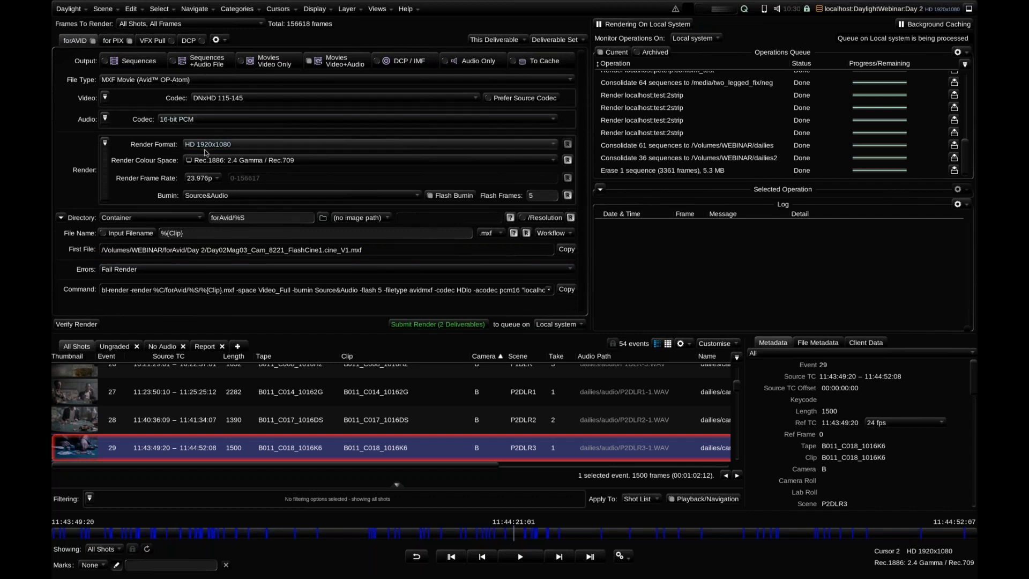
pyautogui.click(204, 197)
pyautogui.click(204, 198)
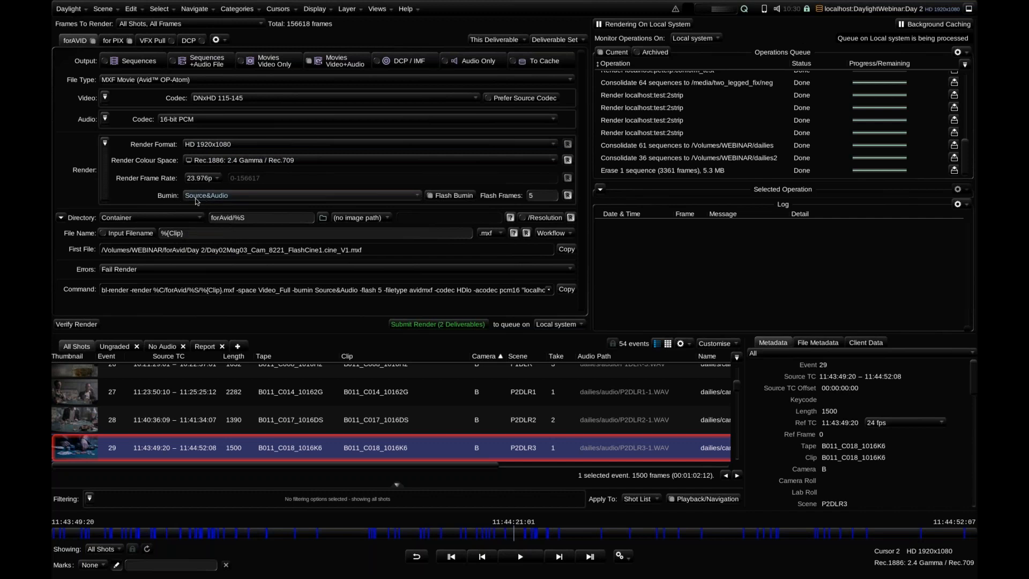
pyautogui.click(118, 43)
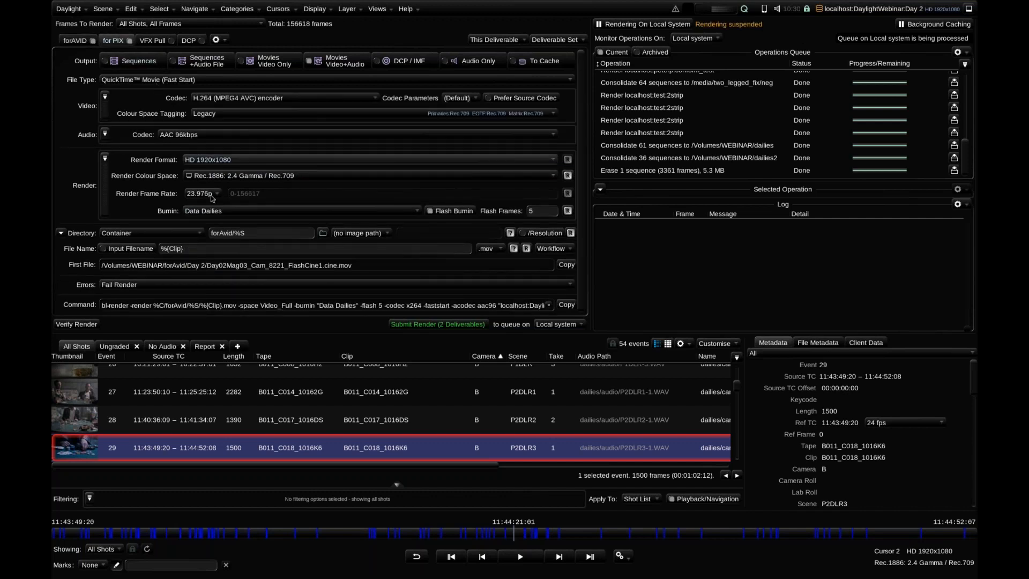
pyautogui.click(76, 44)
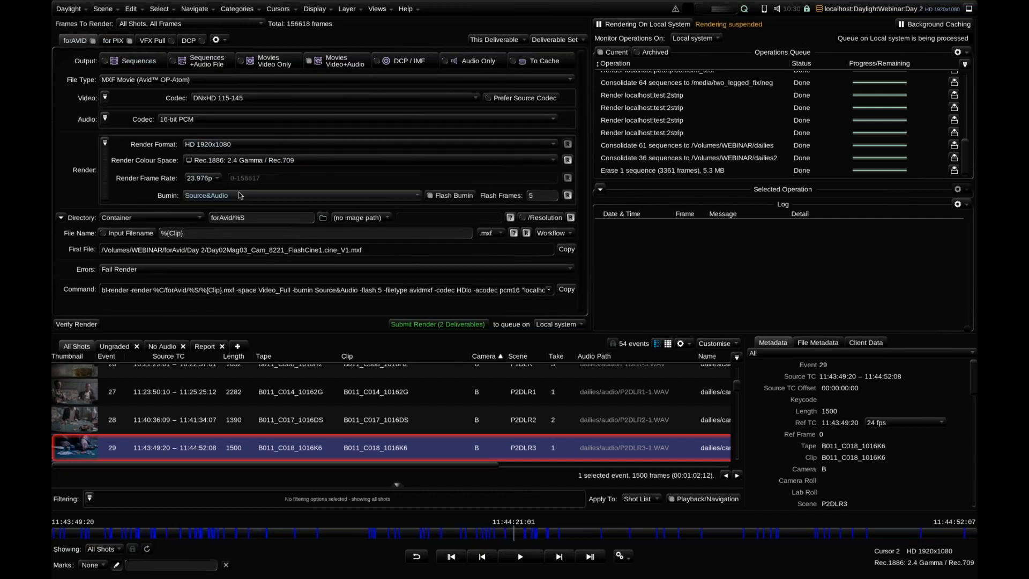
# Check the forAVID deliverable's file name pattern against the clip, scene and take columns of the shot list
pyautogui.click(209, 235)
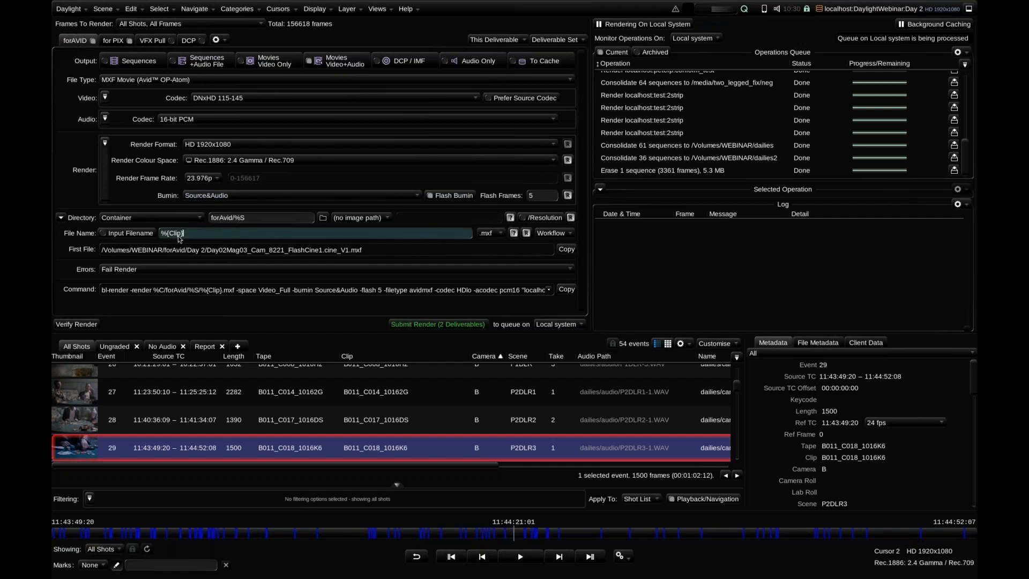
pyautogui.scroll(3, 707, 421)
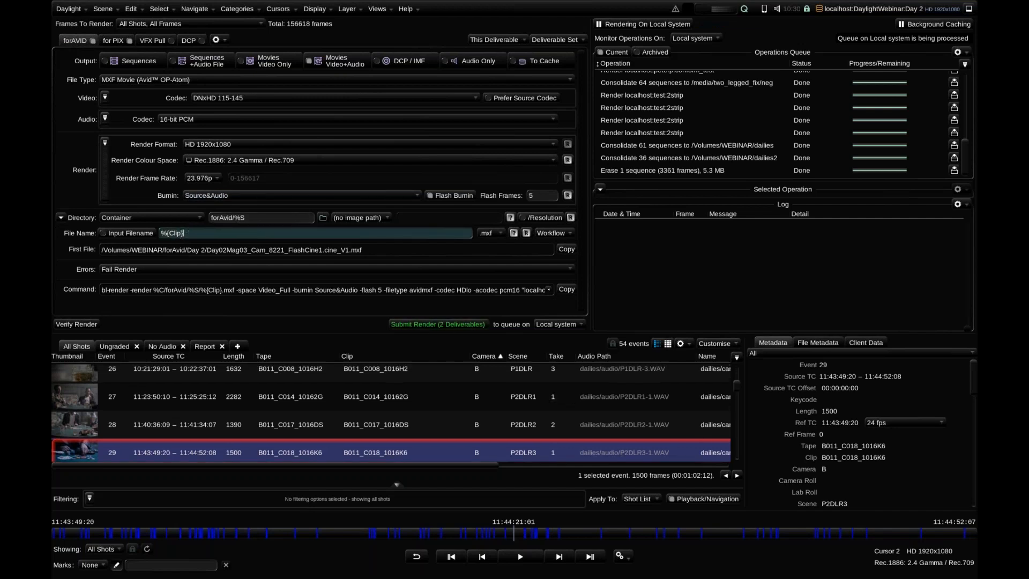
pyautogui.scroll(4, 707, 421)
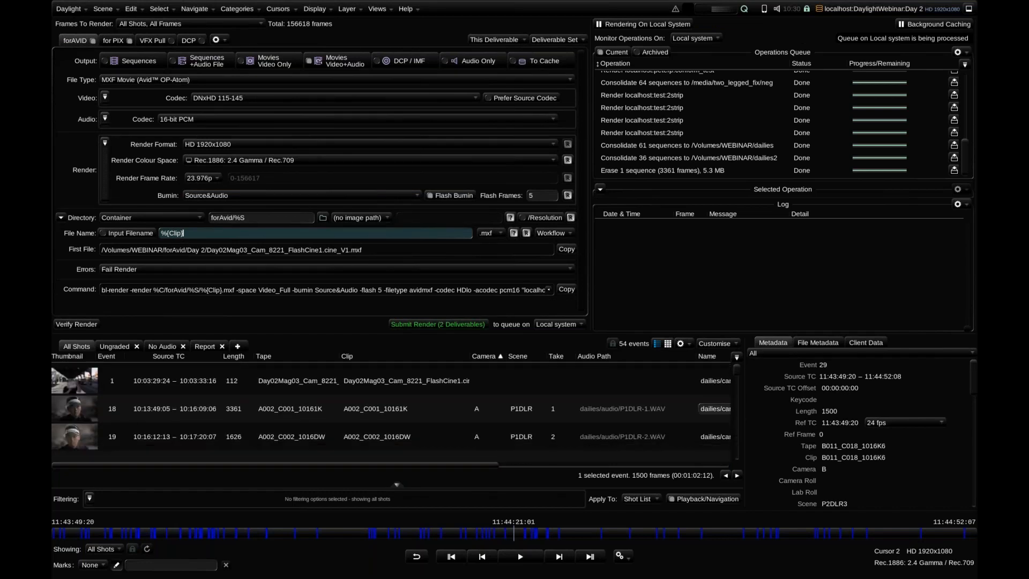
pyautogui.scroll(-4, 695, 413)
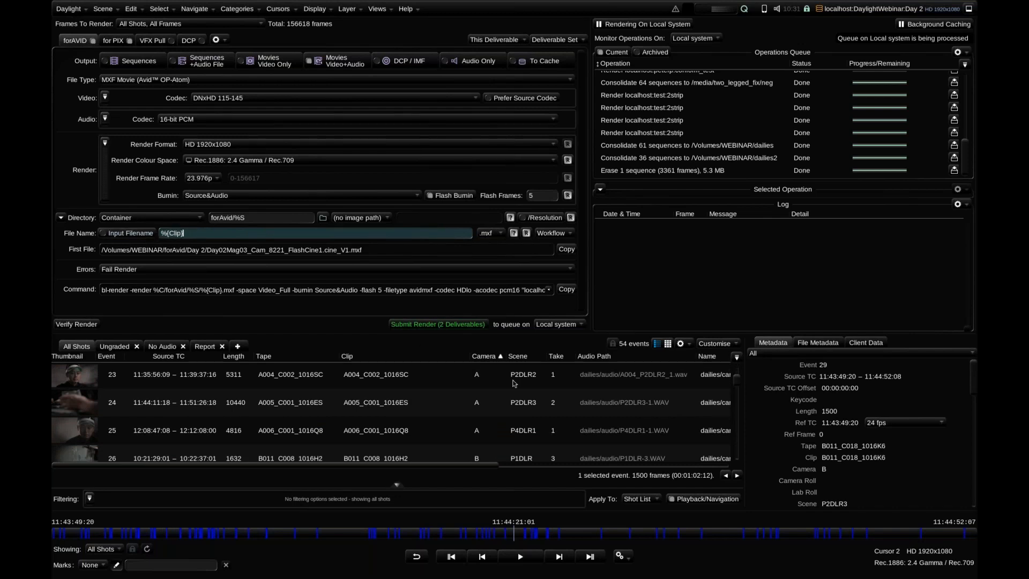
pyautogui.scroll(4, 513, 383)
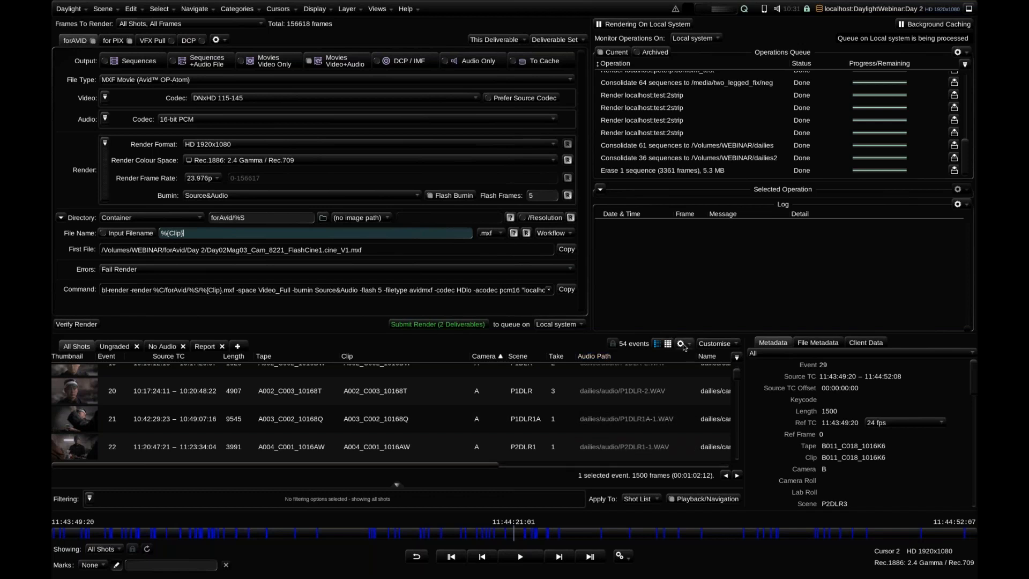
pyautogui.press('Return')
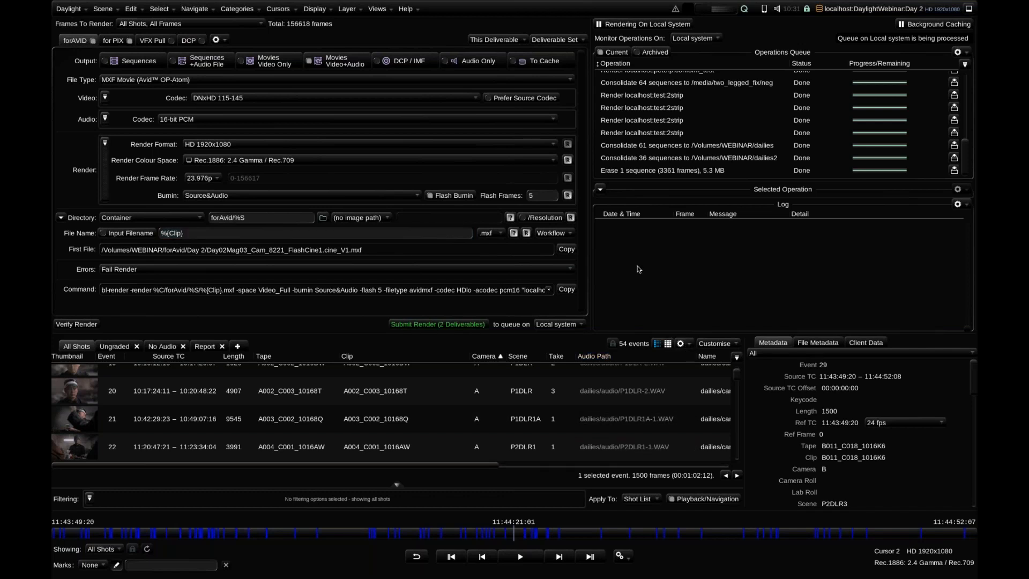
# Review the ALE format options for exporting an EDL of all shots, and close the dialog without exporting
pyautogui.click(681, 344)
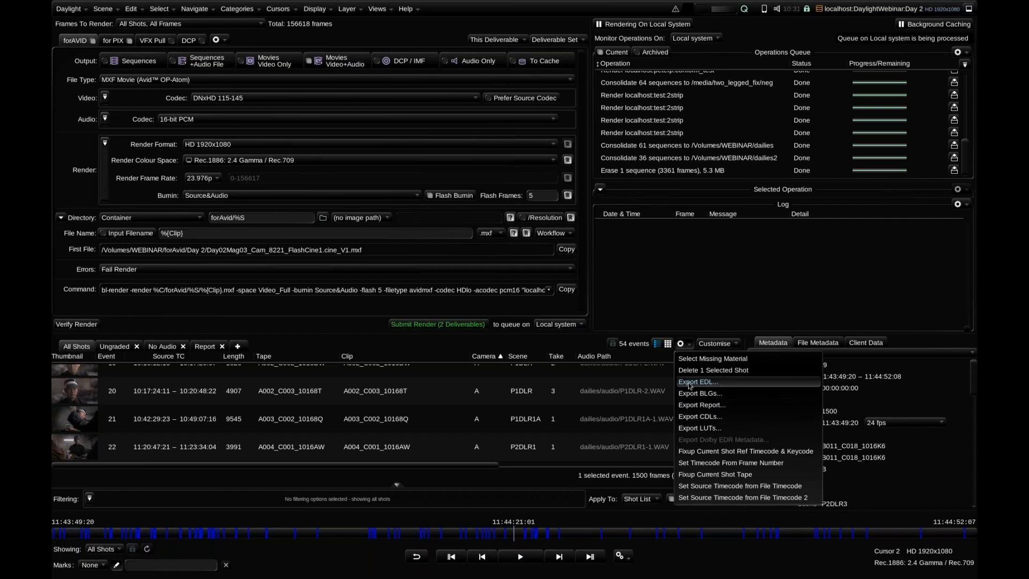
pyautogui.click(730, 386)
pyautogui.click(446, 120)
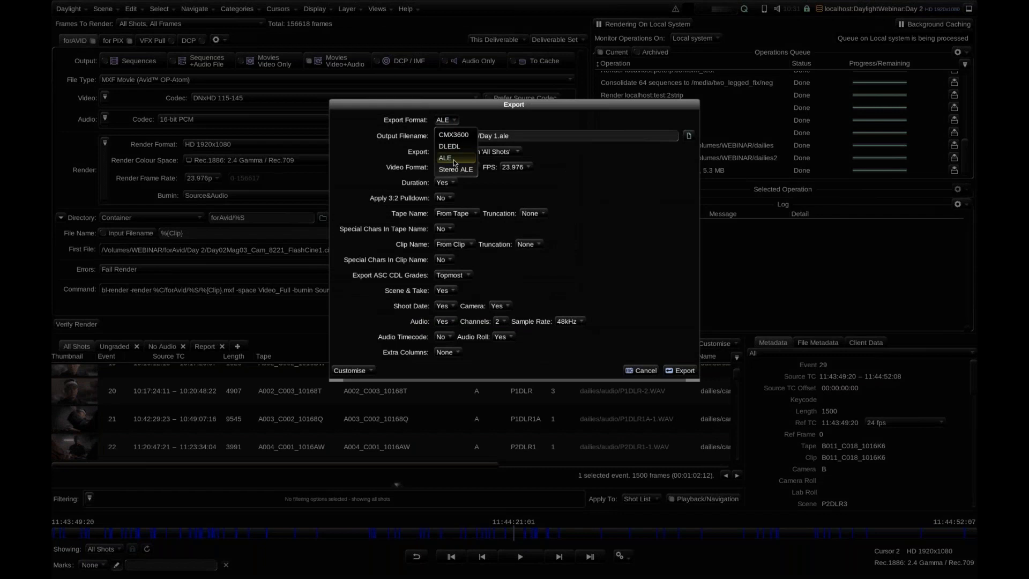
pyautogui.click(454, 160)
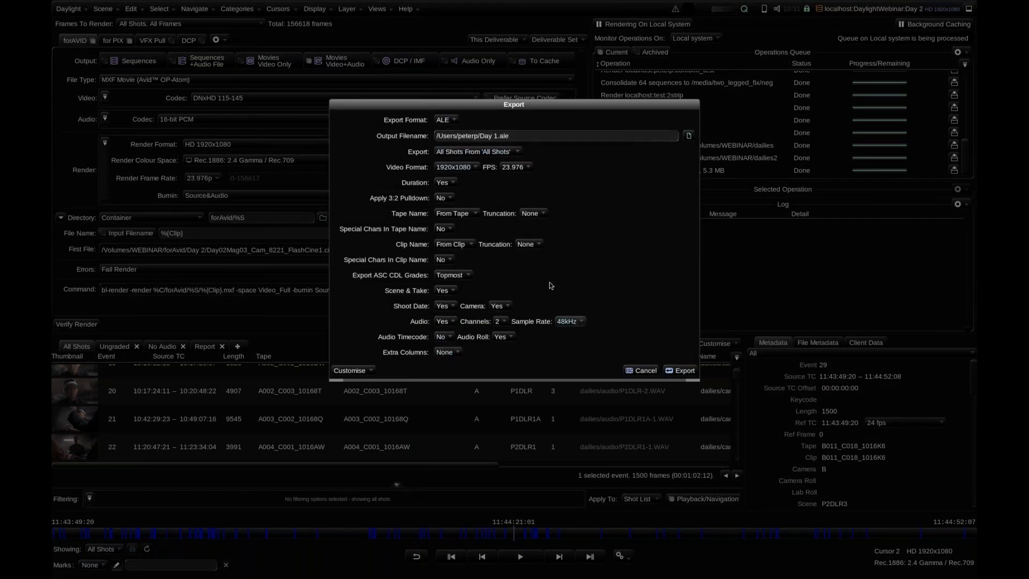
pyautogui.click(641, 371)
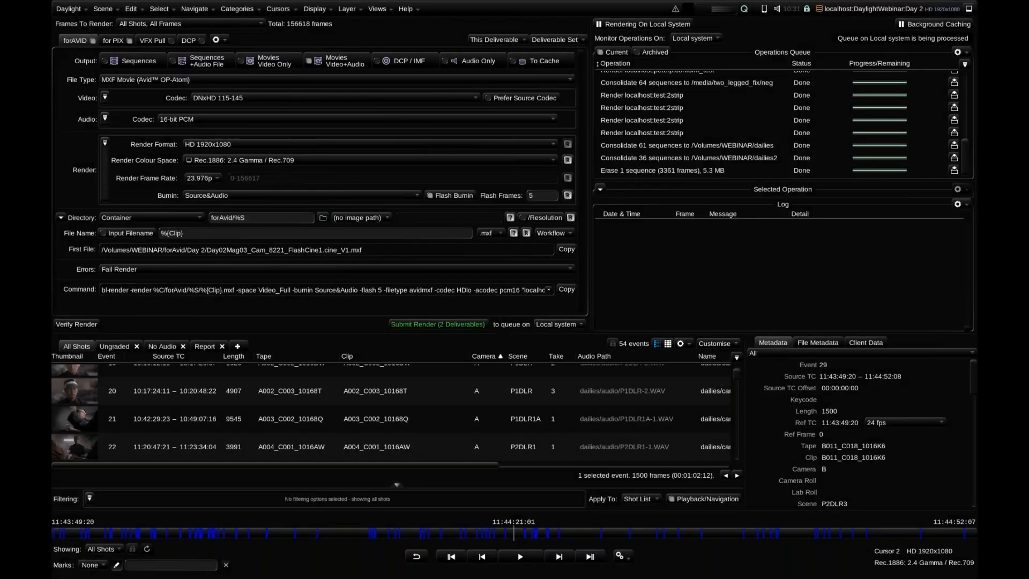
# Open the Reports view from Export Report and examine the cover, camera summary and shot list pages of the Webinar The Movie report
pyautogui.click(681, 344)
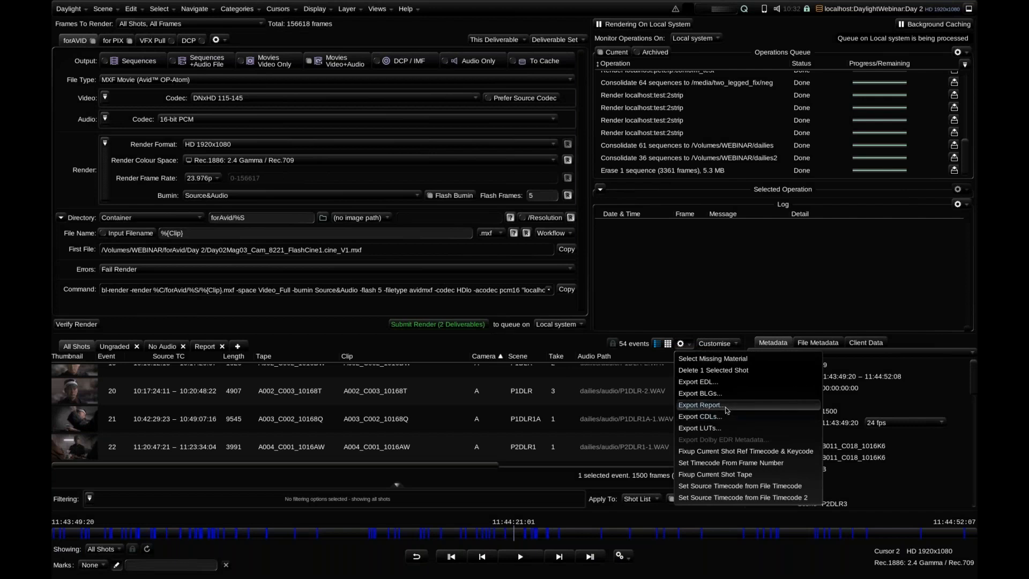
pyautogui.click(727, 410)
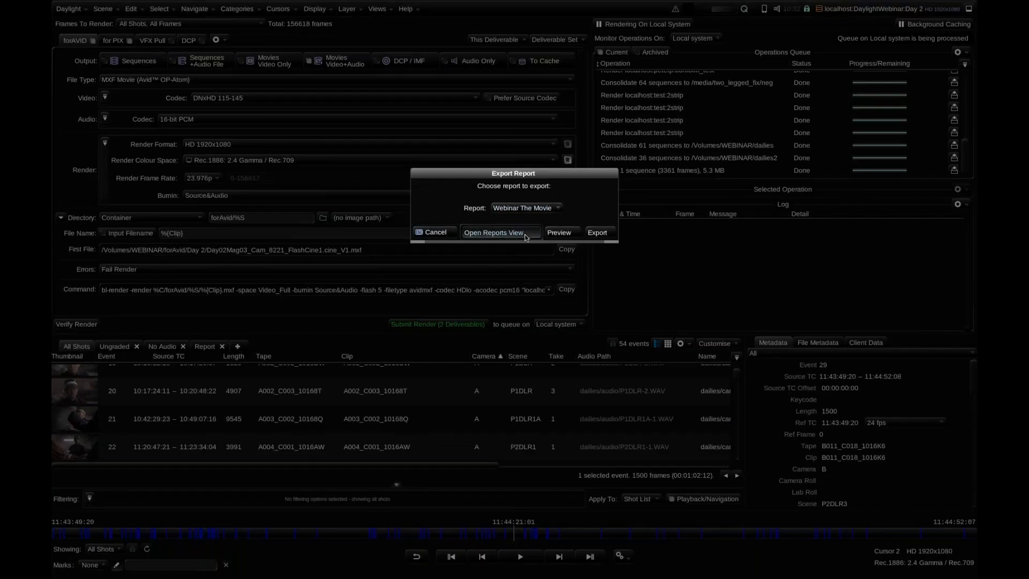
pyautogui.click(526, 235)
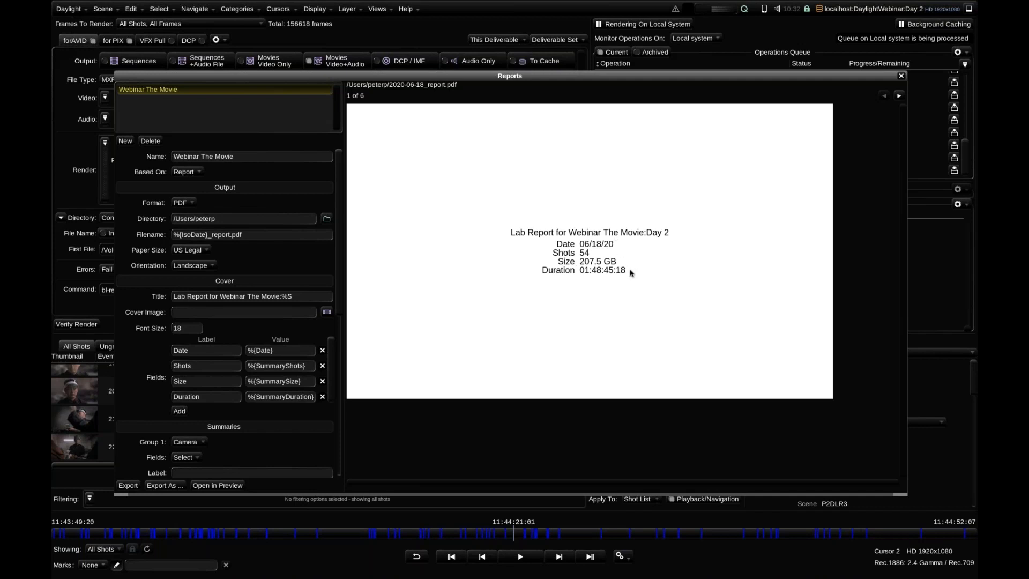
pyautogui.click(898, 96)
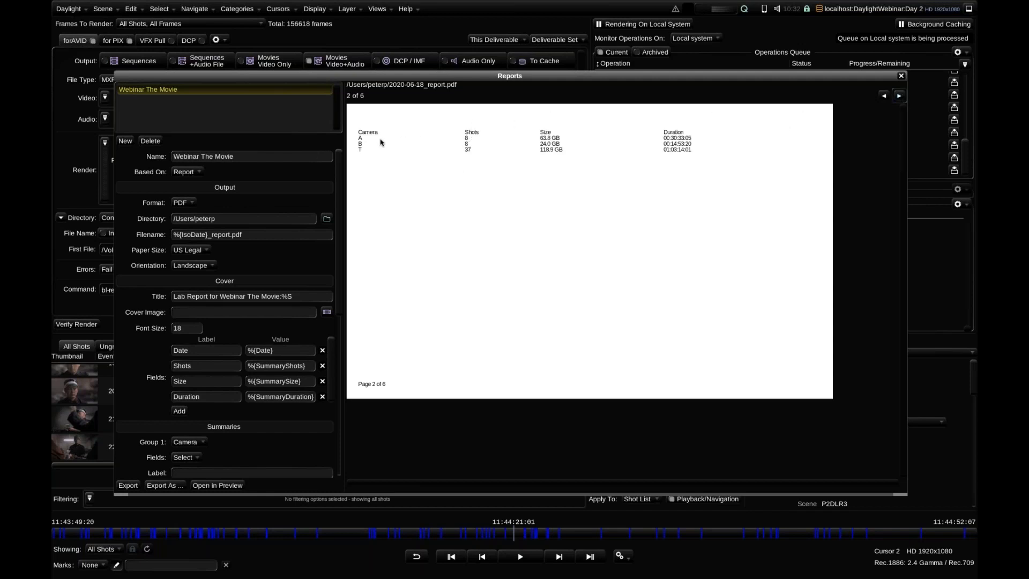
pyautogui.click(899, 97)
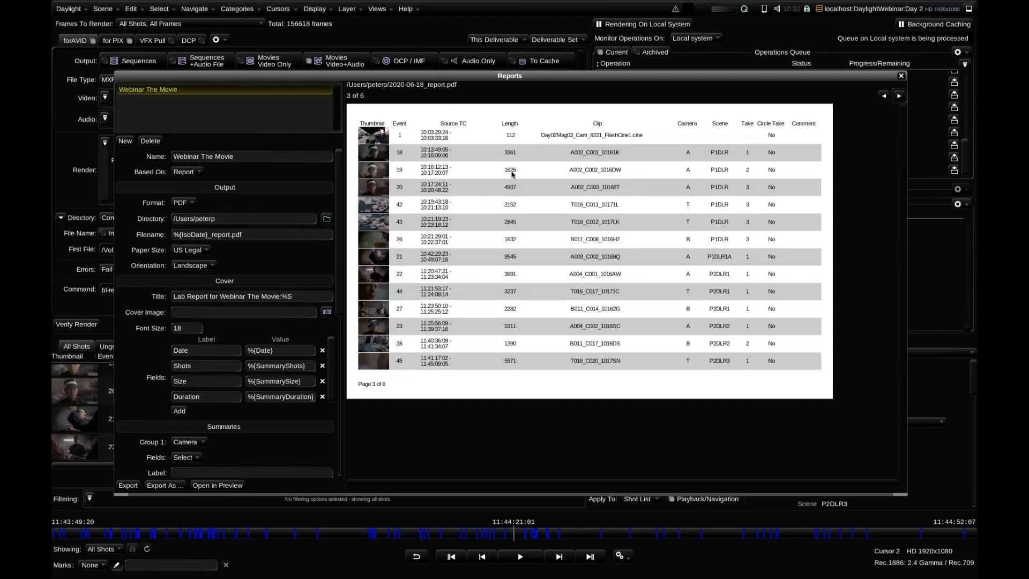
pyautogui.click(899, 96)
pyautogui.click(884, 96)
pyautogui.moveTo(901, 76); pyautogui.dragTo(870, 120)
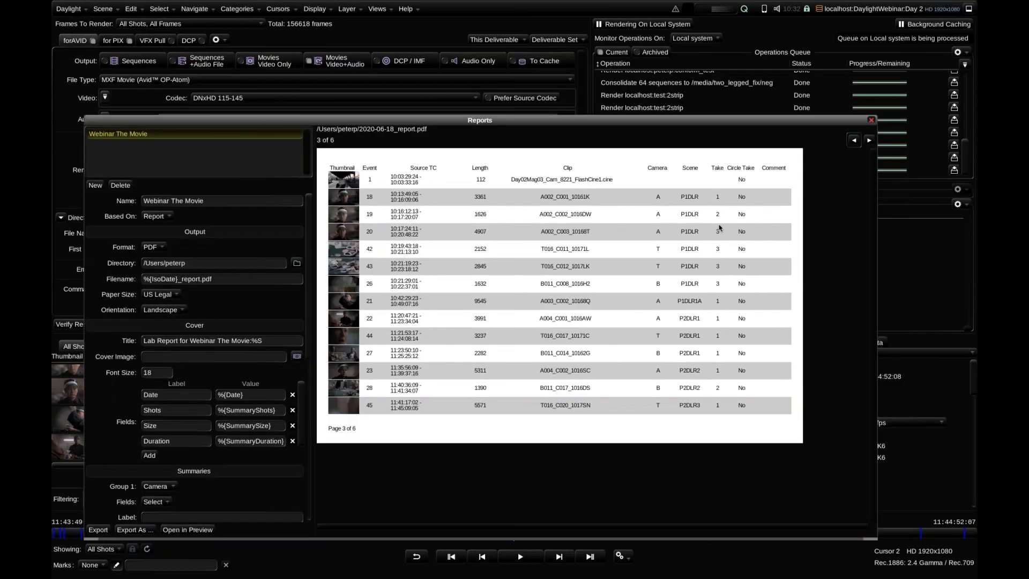
# Switch to the Report shot list and review which columns are available and enabled for it
pyautogui.click(204, 347)
pyautogui.moveTo(736, 390); pyautogui.dragTo(738, 363)
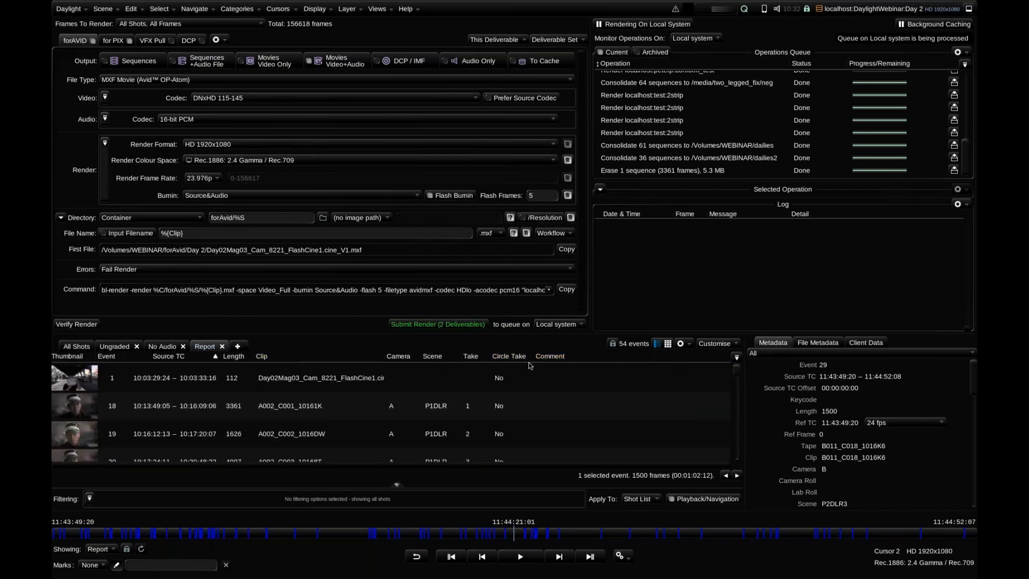
pyautogui.click(736, 357)
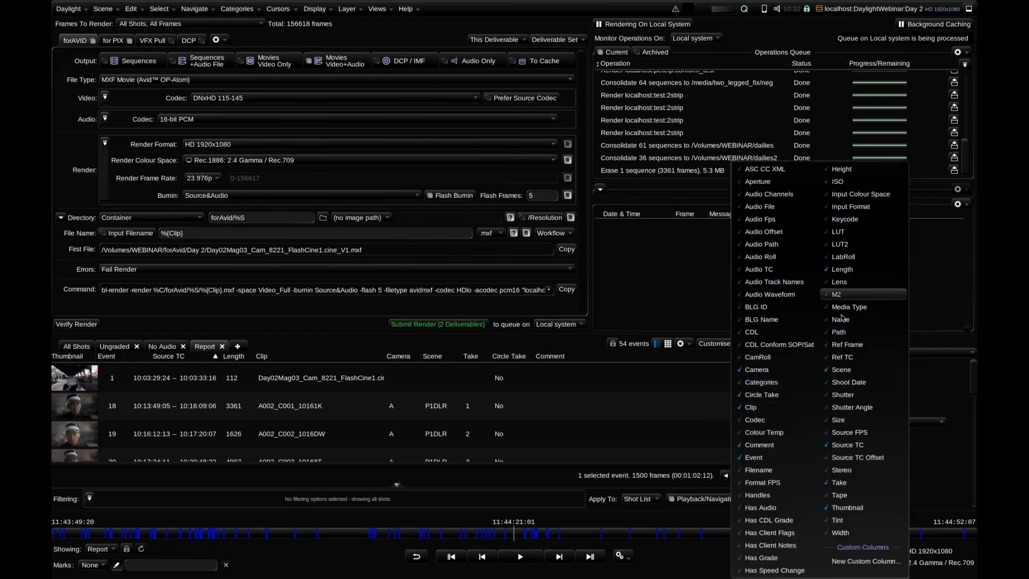
pyautogui.click(621, 410)
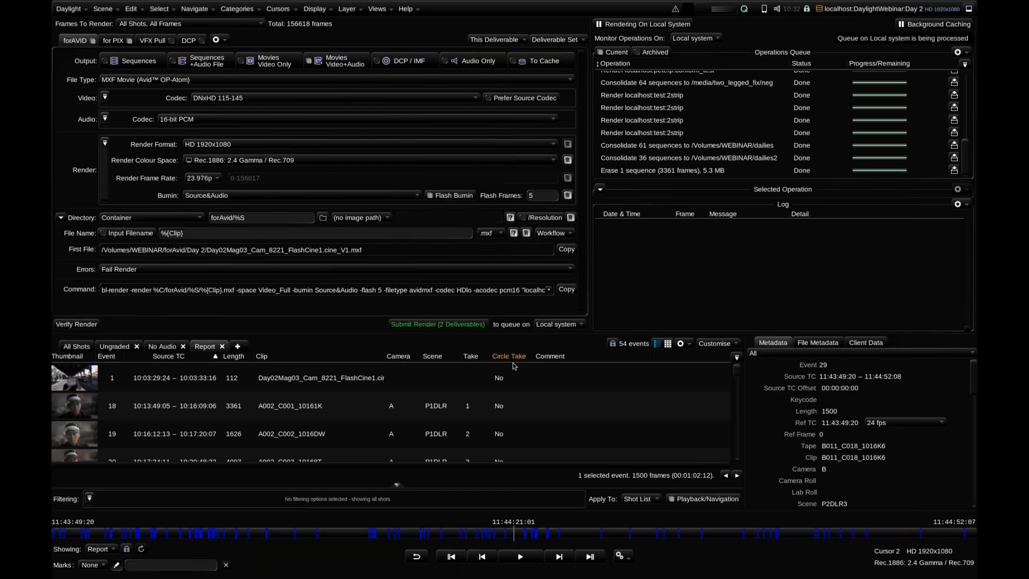
# Set Circle Take to Yes for events 18 and 20 in the Report shot list
pyautogui.scroll(-4, 536, 380)
pyautogui.scroll(5, 530, 401)
pyautogui.scroll(-1, 507, 410)
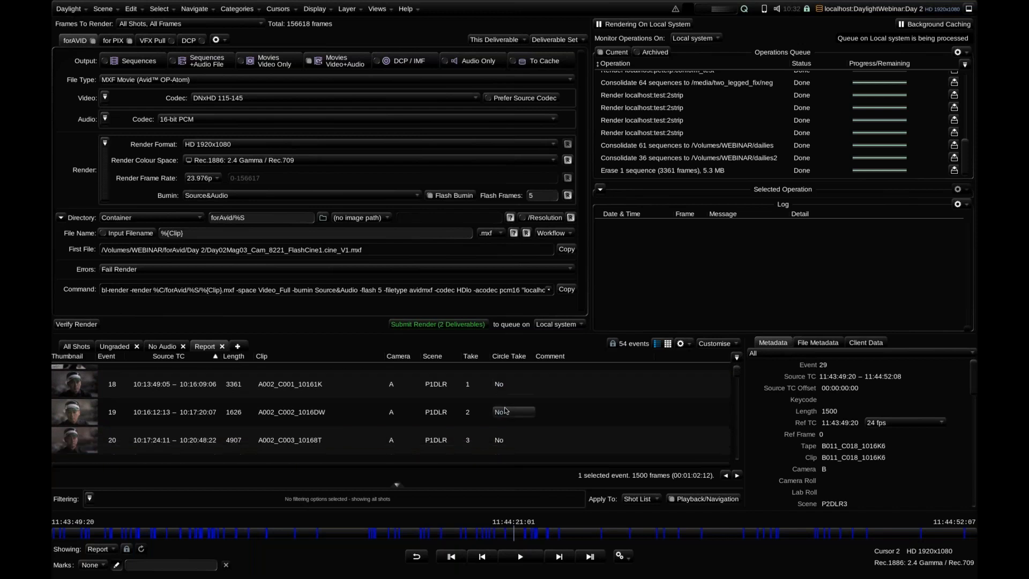
pyautogui.click(500, 376)
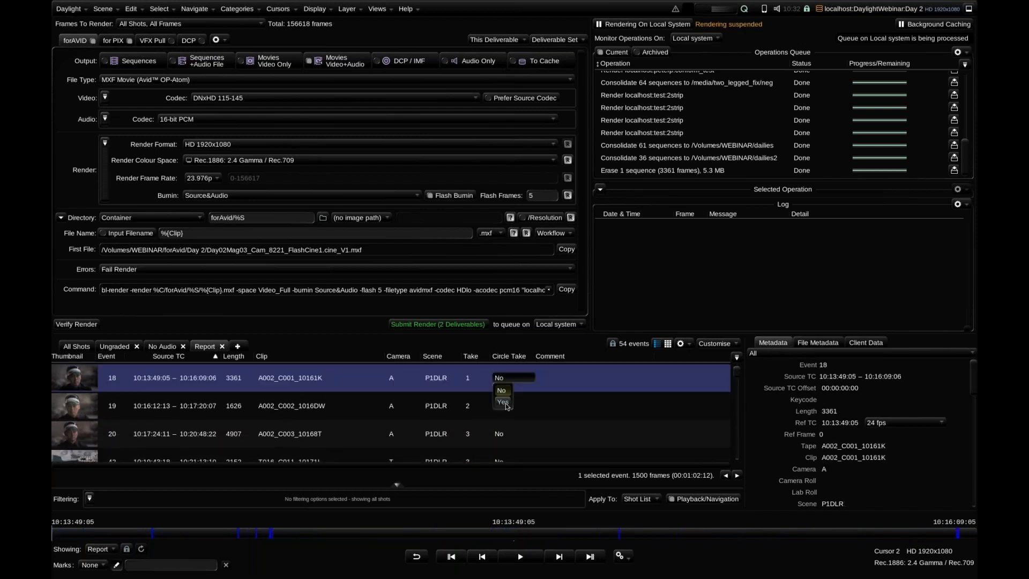
pyautogui.click(500, 435)
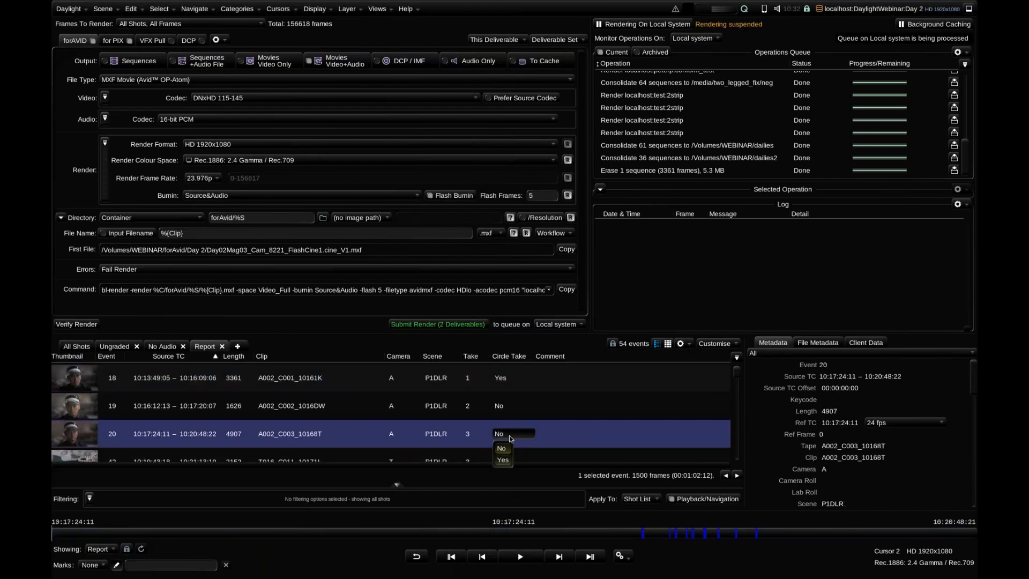
# Add events 26, 21, 22 and 44 to the selection and set Circle Take to Yes for all selected shots
pyautogui.scroll(-3, 375, 431)
pyautogui.click(87, 430)
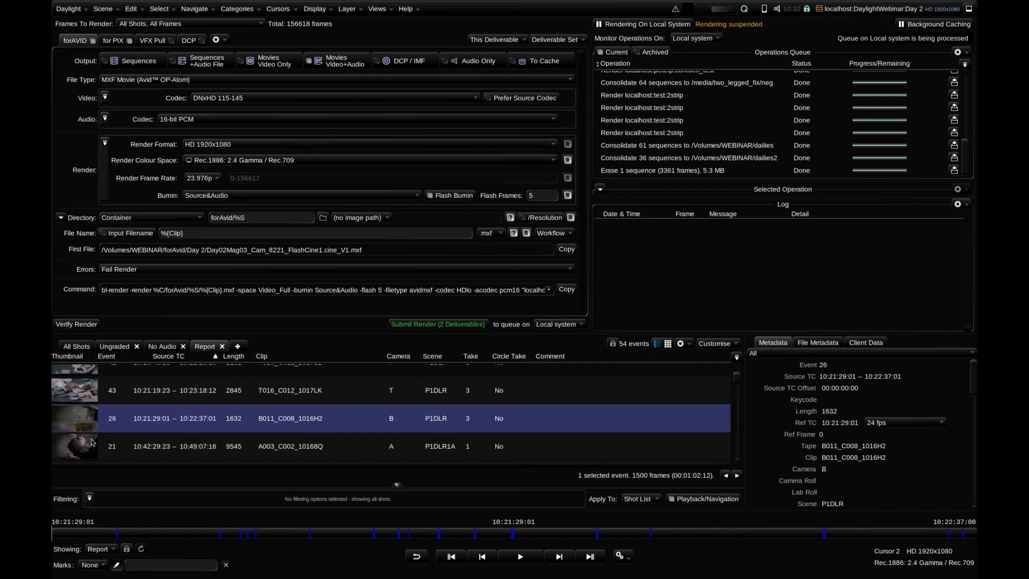
pyautogui.keyDown('ctrl'); pyautogui.click(87, 429); pyautogui.keyUp('ctrl')
pyautogui.scroll(-3, 86, 428)
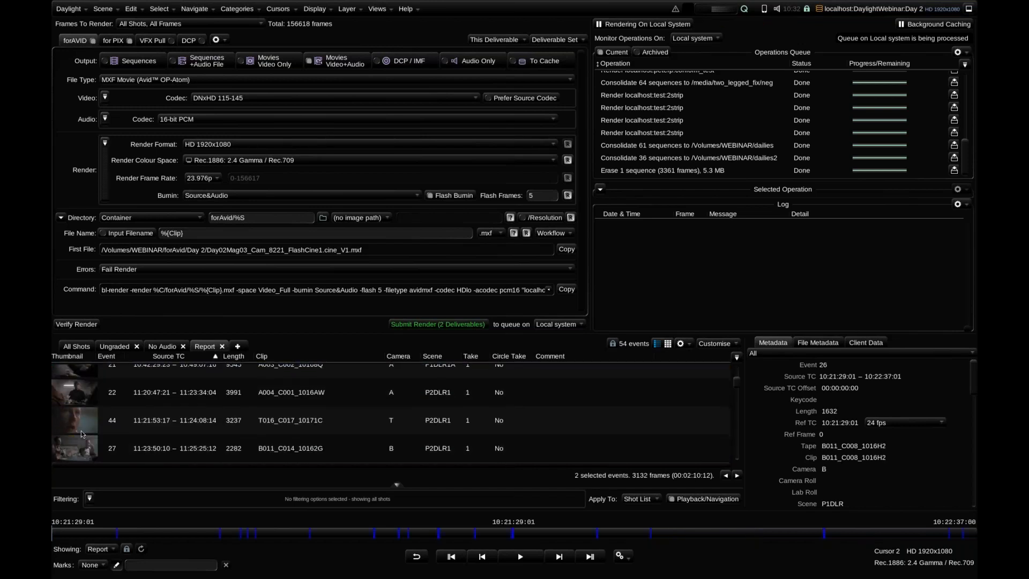
pyautogui.keyDown('shift'); pyautogui.click(87, 427); pyautogui.keyUp('shift')
pyautogui.click(511, 394)
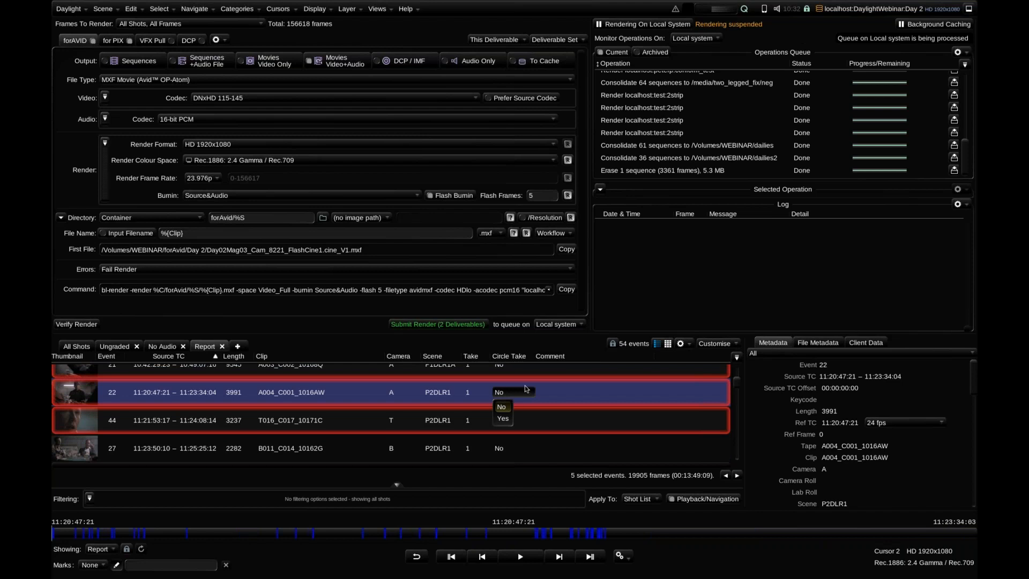
pyautogui.click(507, 418)
# Reopen Export Report, check the Circle Take column on the report's shot list page, and close the Reports view
pyautogui.click(680, 343)
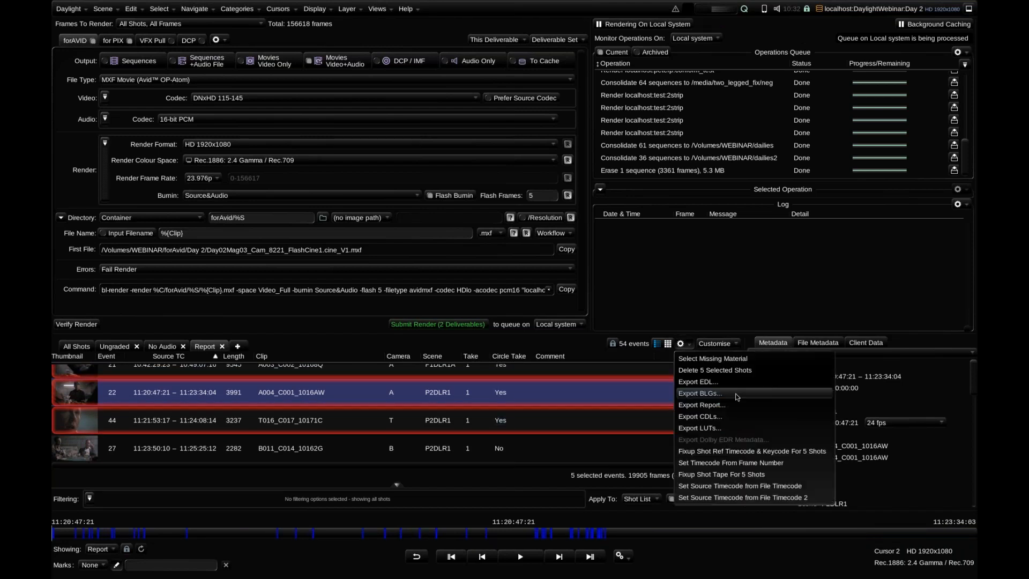
pyautogui.click(735, 406)
pyautogui.click(512, 235)
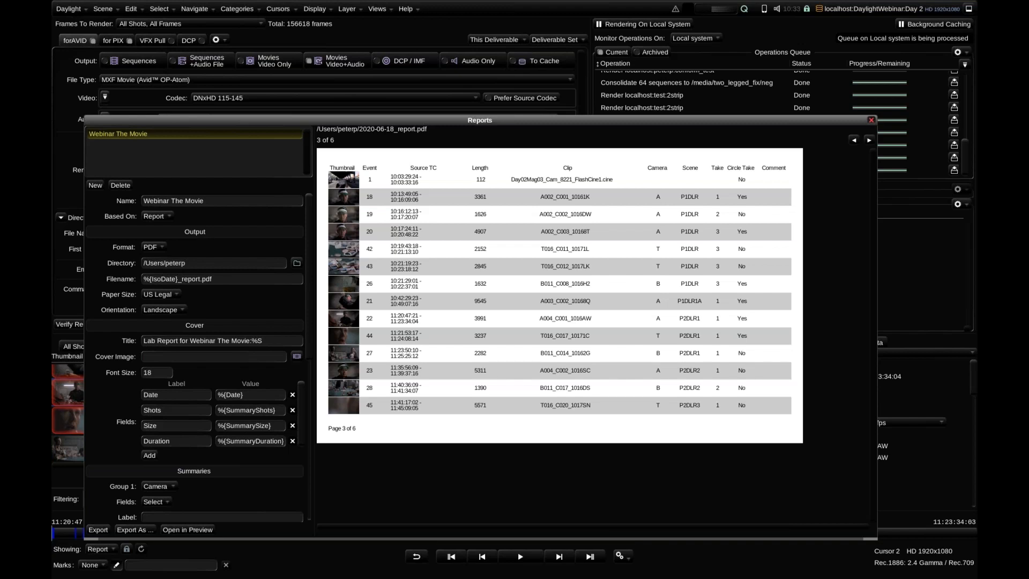
pyautogui.click(871, 120)
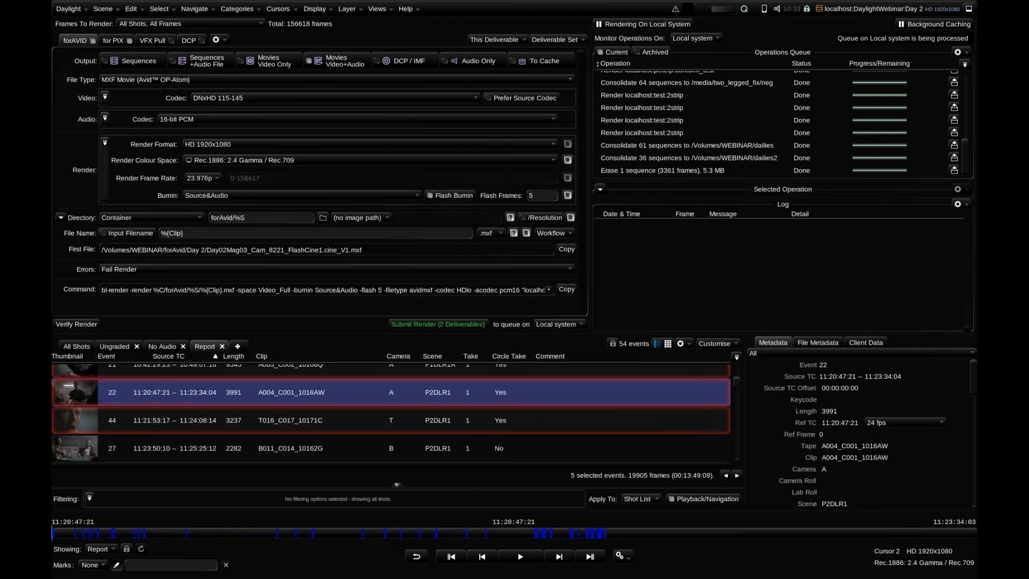
# Look over the shot list's export commands and the No Audio list, and return to the Report list
pyautogui.click(681, 343)
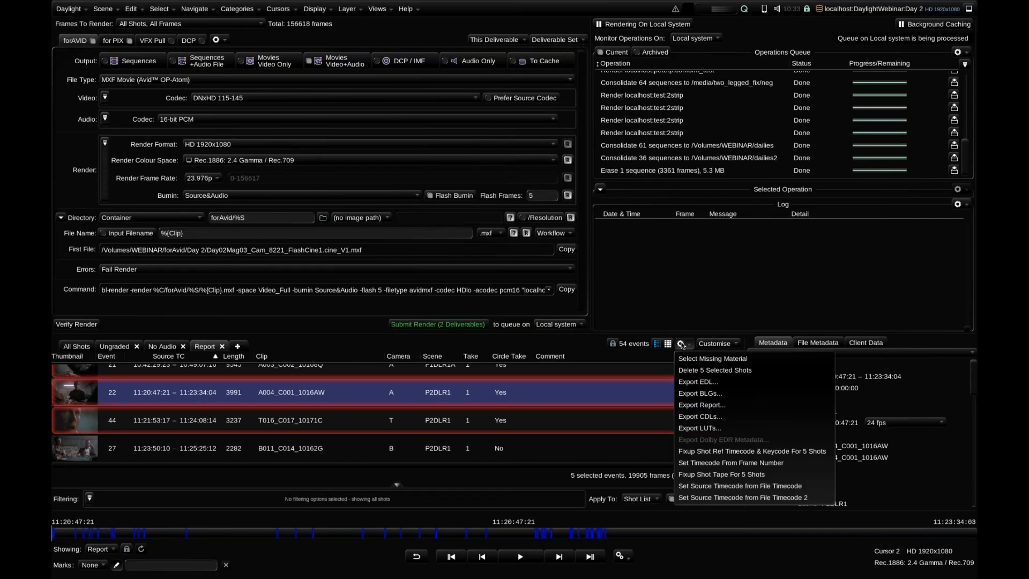
pyautogui.click(681, 345)
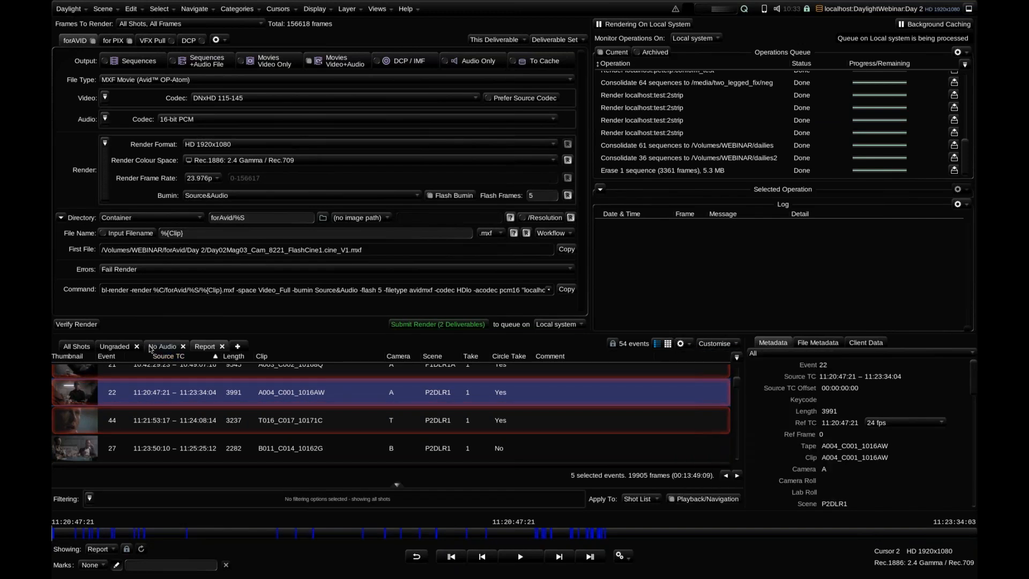
pyautogui.click(680, 343)
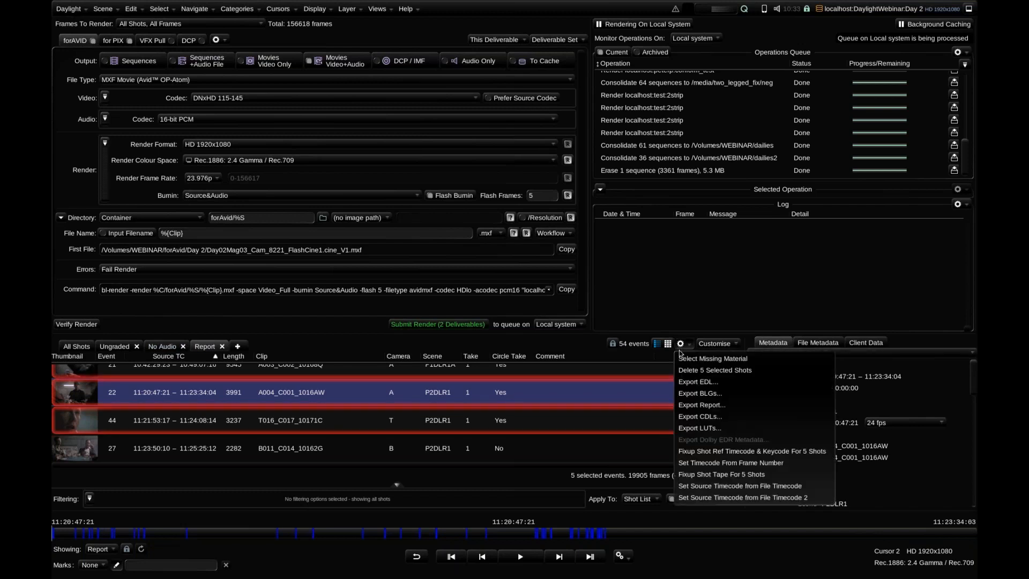
pyautogui.click(563, 367)
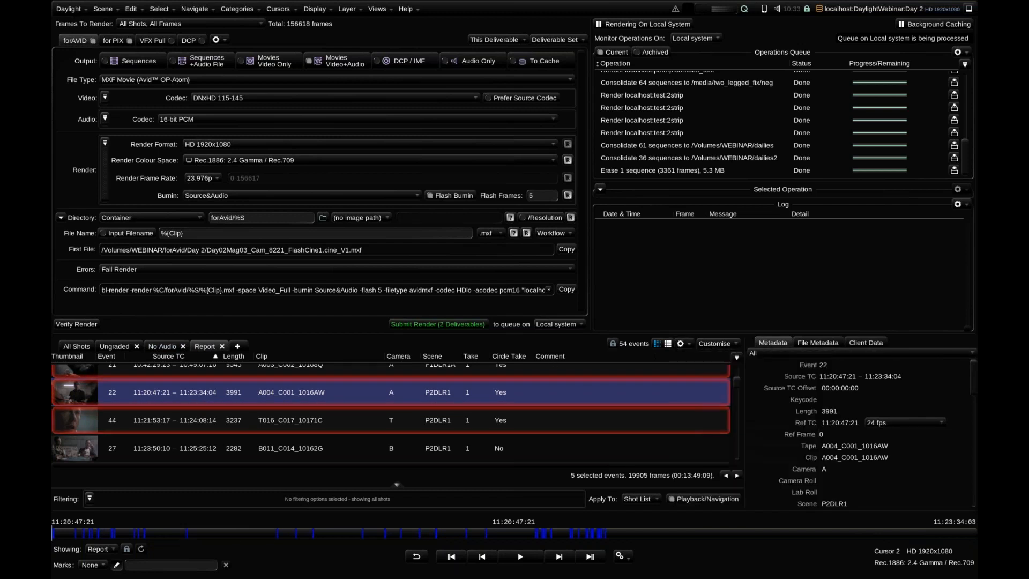
pyautogui.click(161, 345)
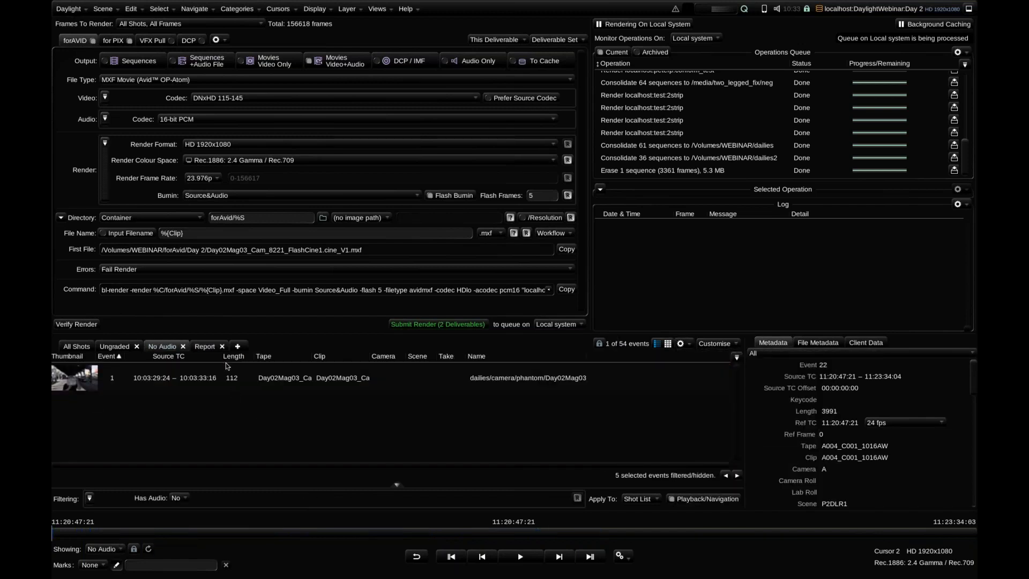
pyautogui.click(201, 347)
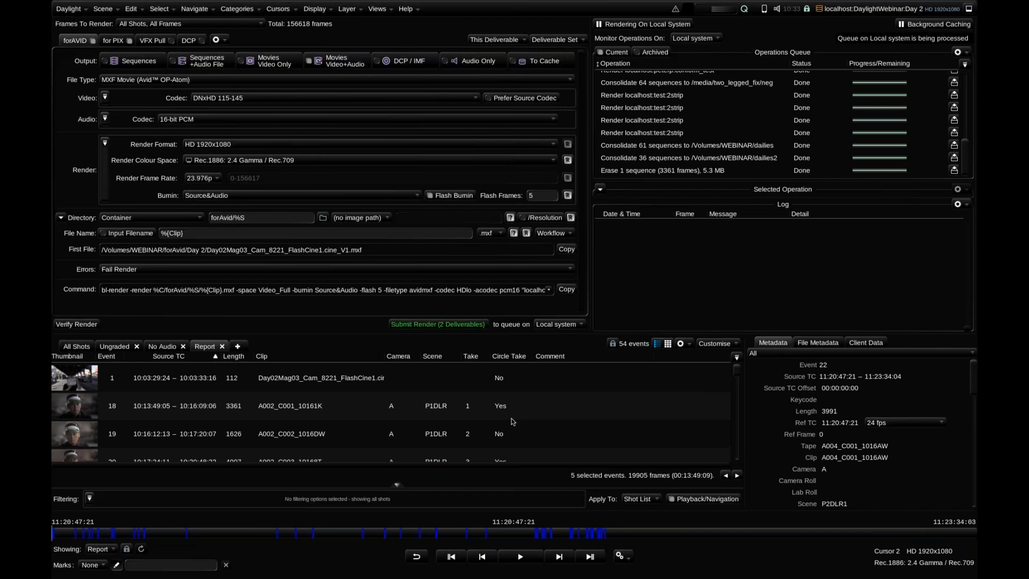
# Create a new scene named Day 2_BrandNew in the DaylightWebinar job, using Day 1 as the scene template, and close the Job Manager
pyautogui.click(103, 8)
pyautogui.click(112, 25)
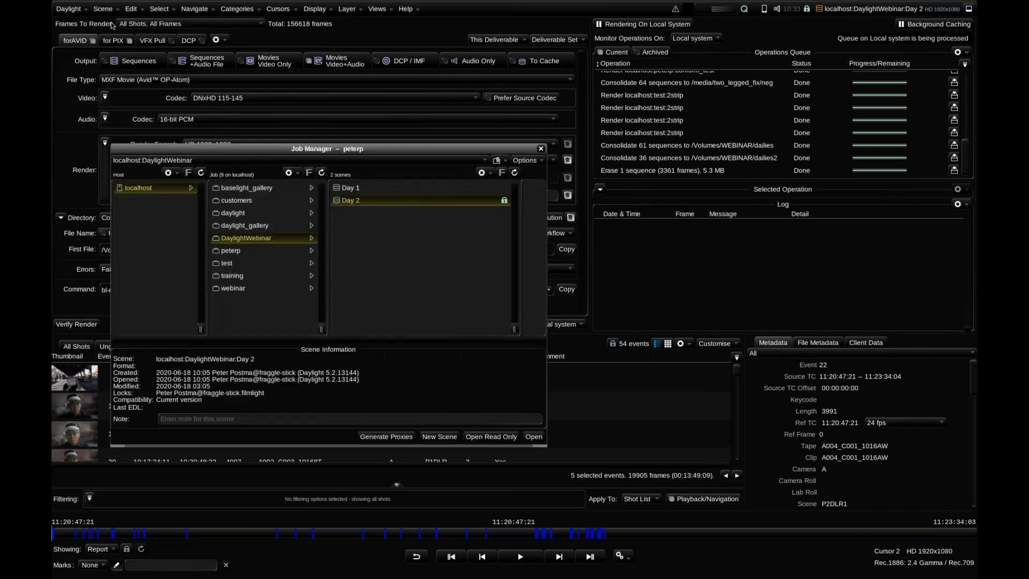
pyautogui.moveTo(446, 146); pyautogui.dragTo(529, 111)
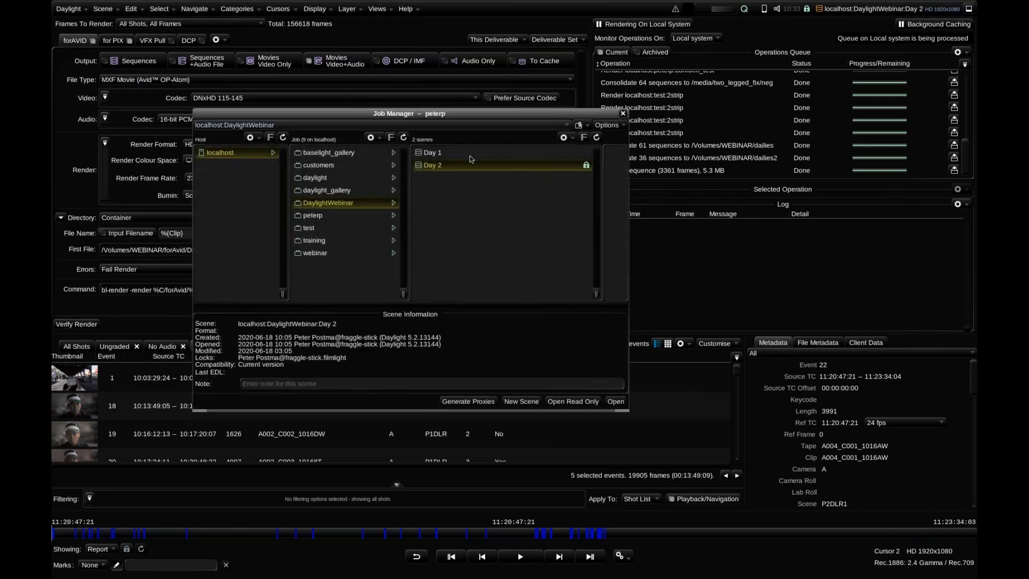
pyautogui.rightClick(437, 155)
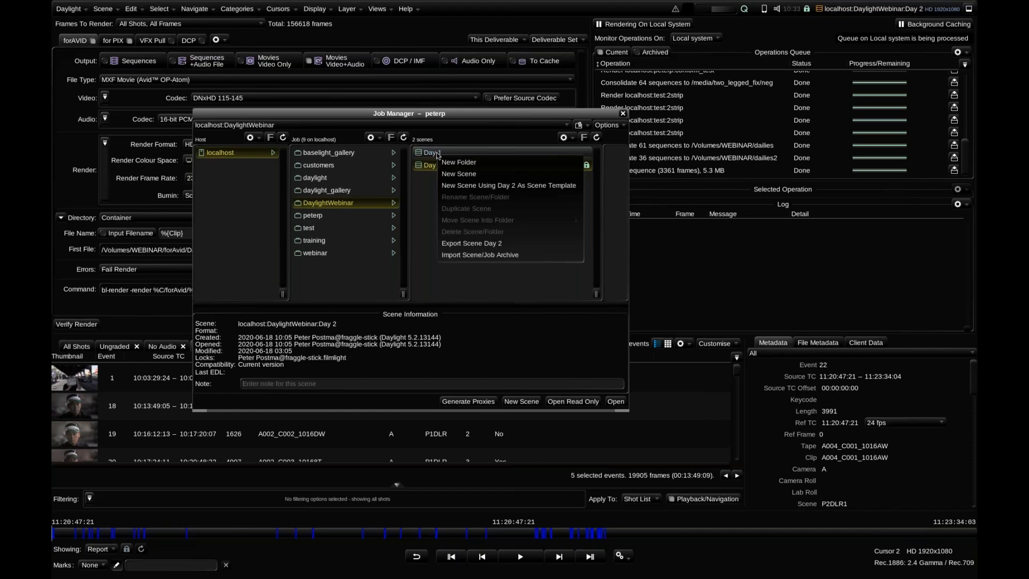
pyautogui.click(452, 185)
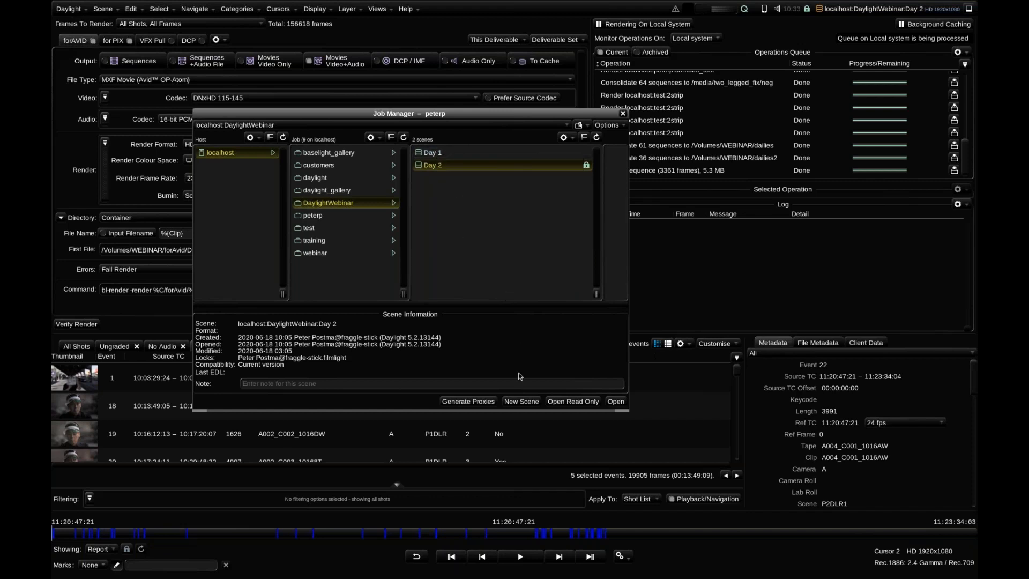
pyautogui.click(521, 402)
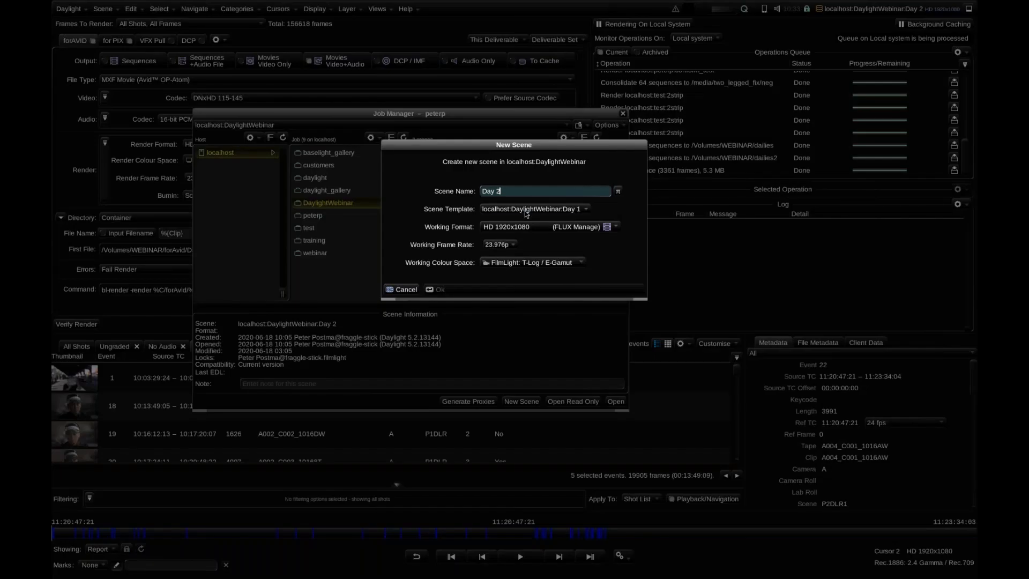
pyautogui.write('_Brand')
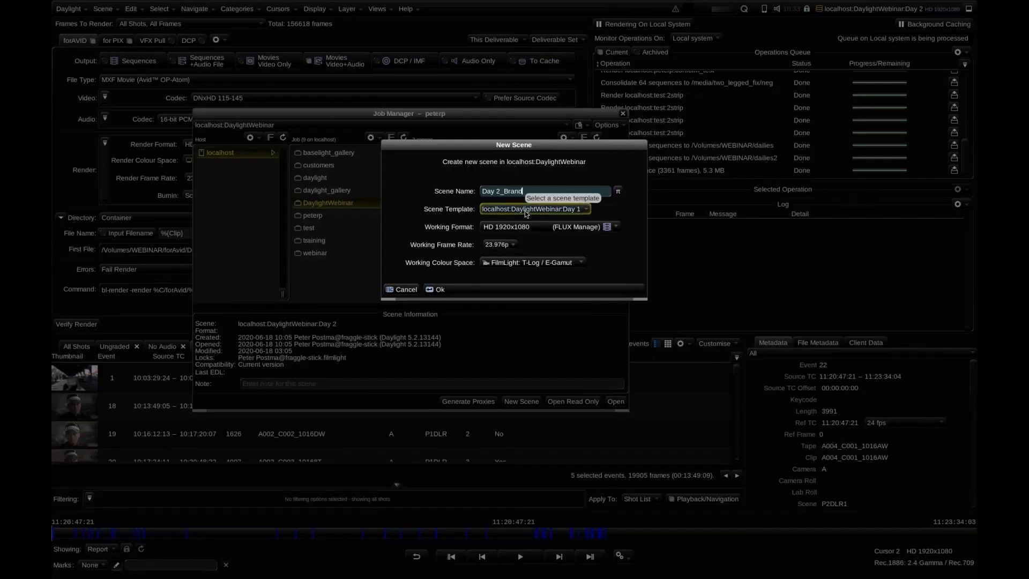
pyautogui.write('New')
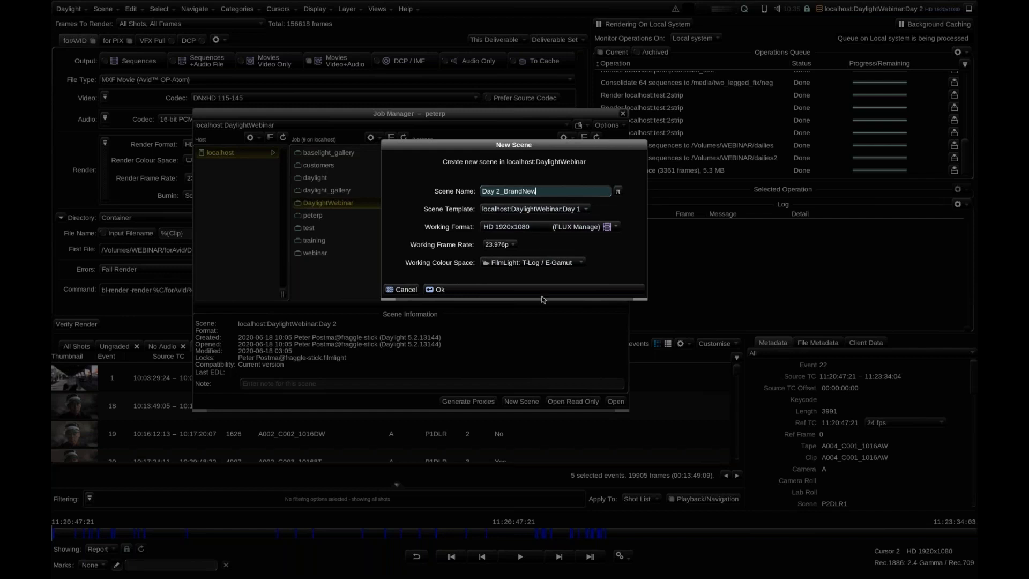
pyautogui.press('Return')
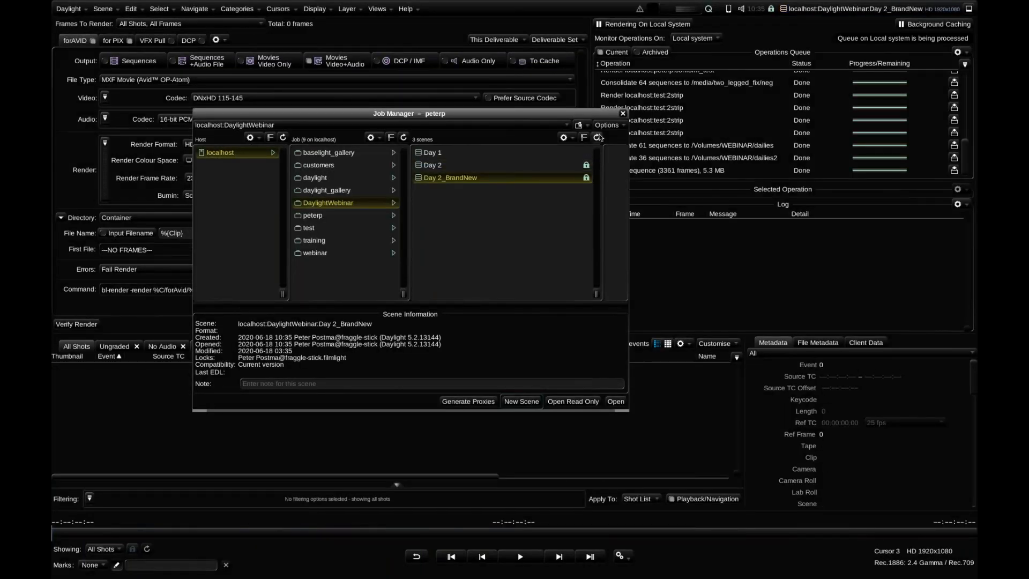
pyautogui.click(622, 113)
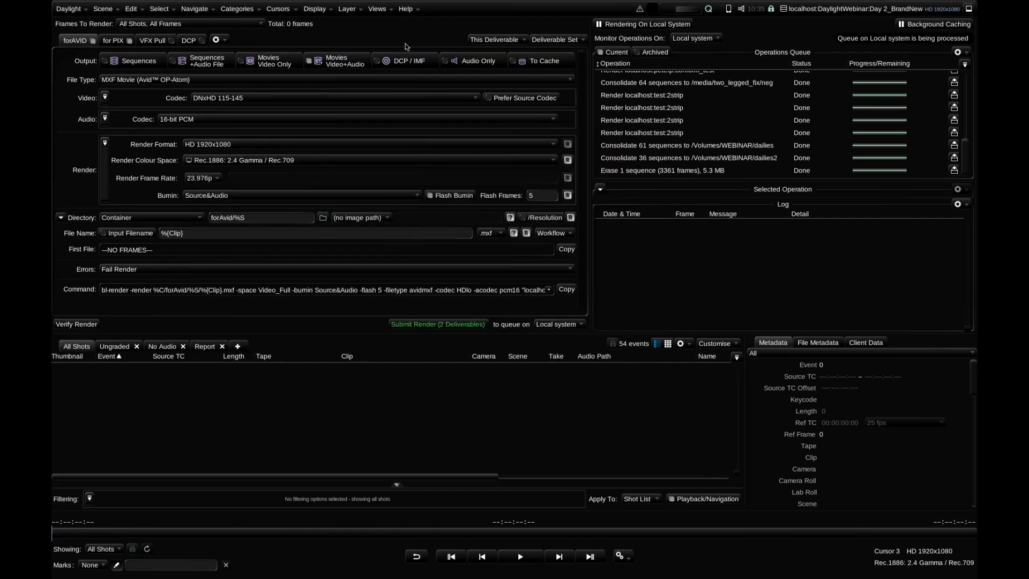
# Switch to the Player workspace and use FLUX Manage to list all media in the subfolders of /dailies/camera
pyautogui.click(381, 8)
pyautogui.click(540, 167)
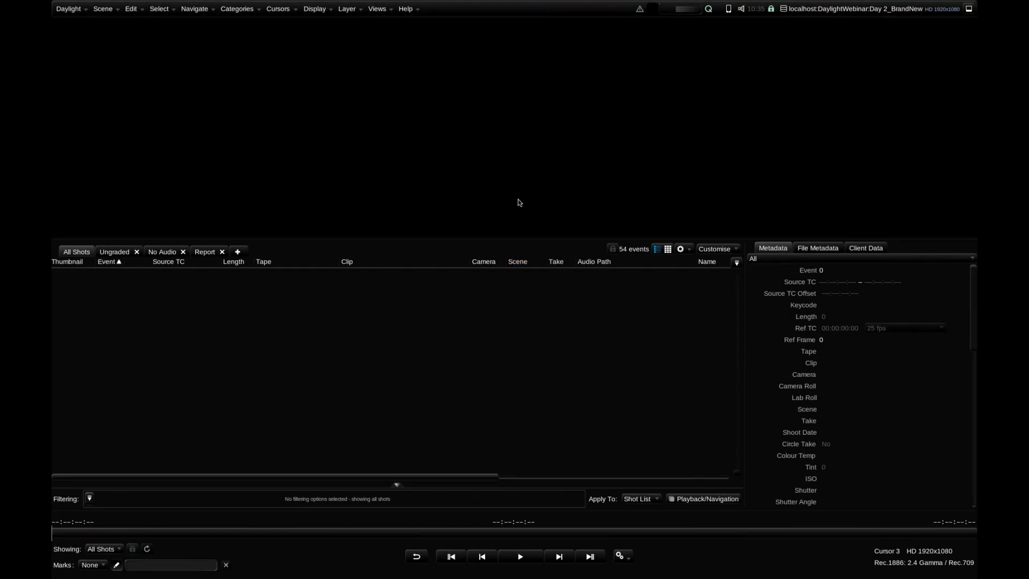
pyautogui.click(383, 11)
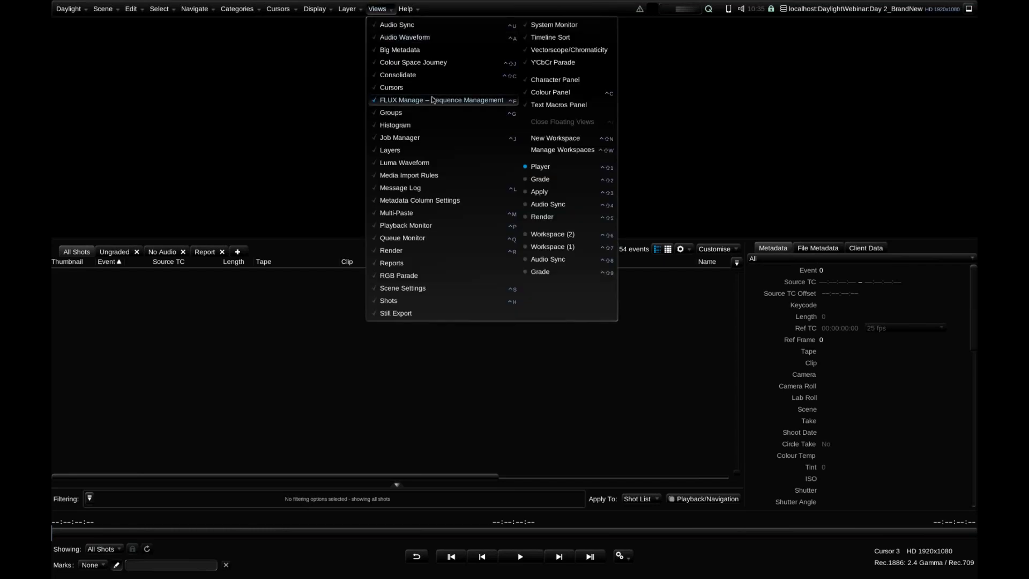
pyautogui.click(389, 98)
pyautogui.click(311, 120)
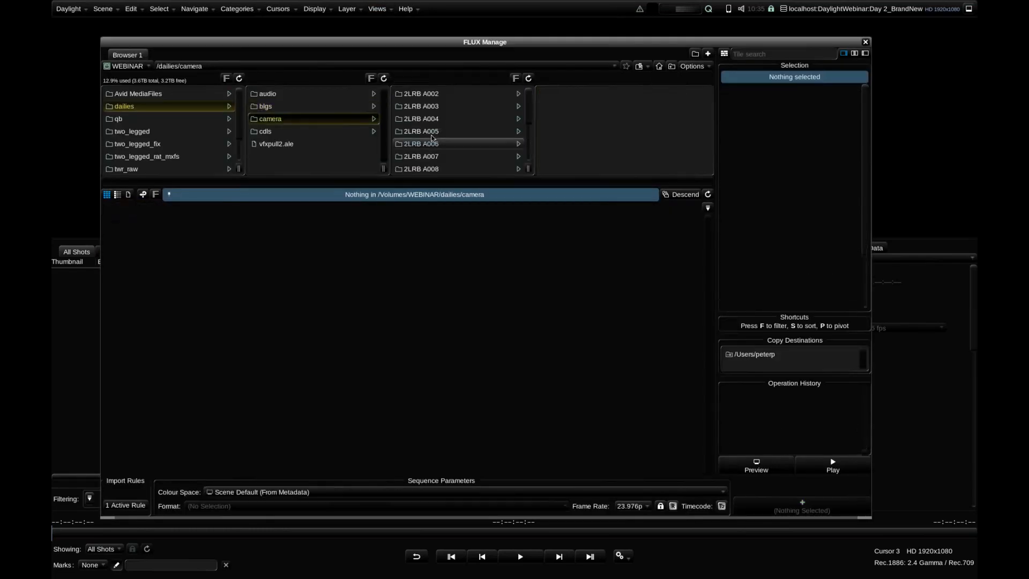
pyautogui.click(689, 196)
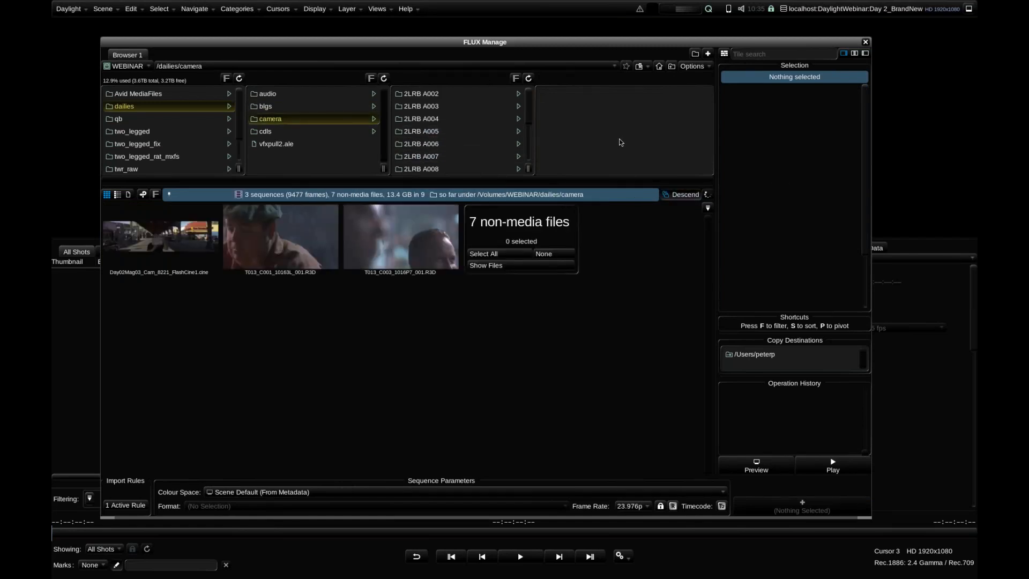
# Append all 54 camera sequences to the scene, accepting the default record timecode rate choice and changing the container to /Volumes/WEBINAR
pyautogui.click(527, 241)
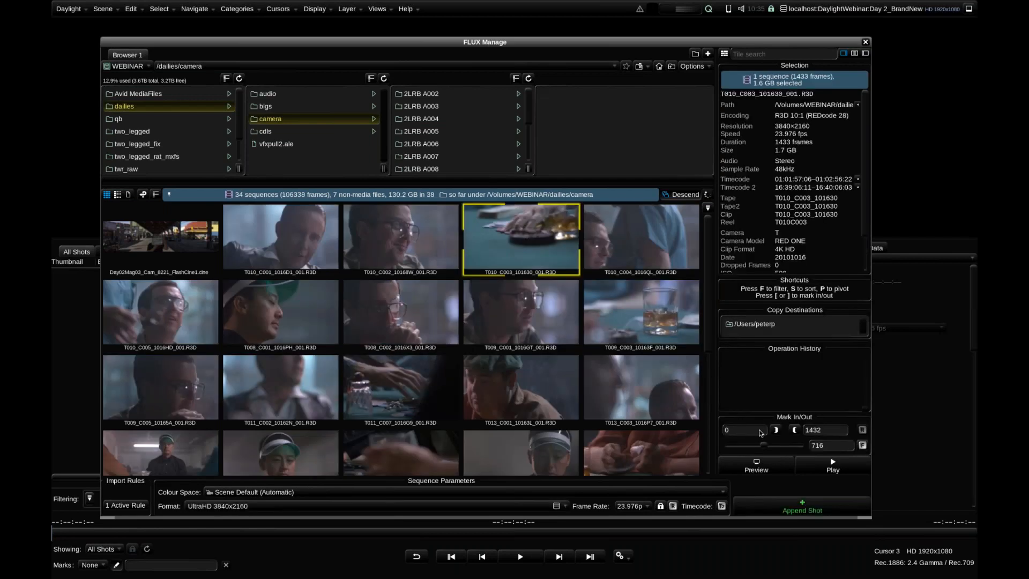
pyautogui.hotkey('ctrl', 'a')
pyautogui.click(814, 509)
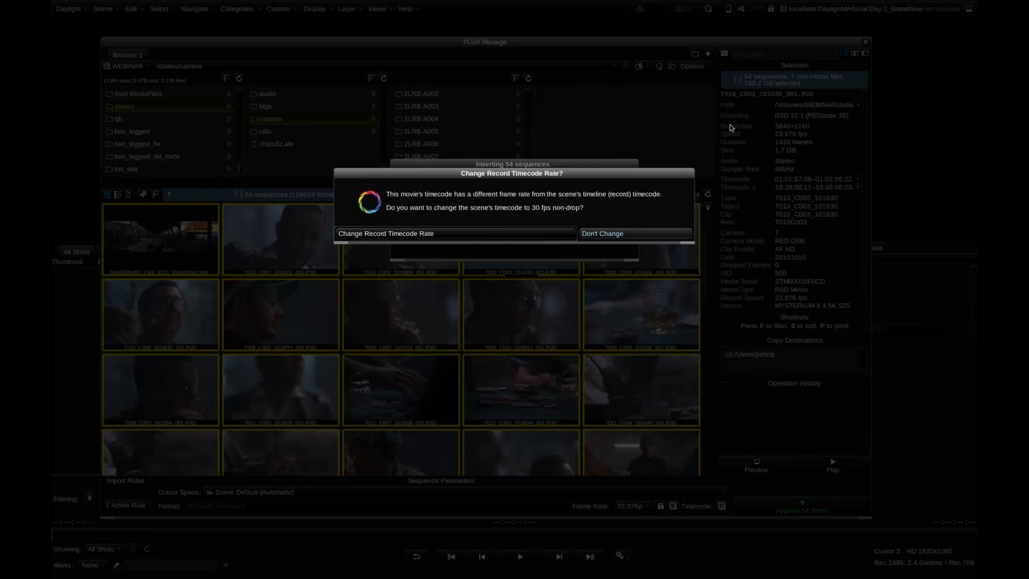
pyautogui.press('Return')
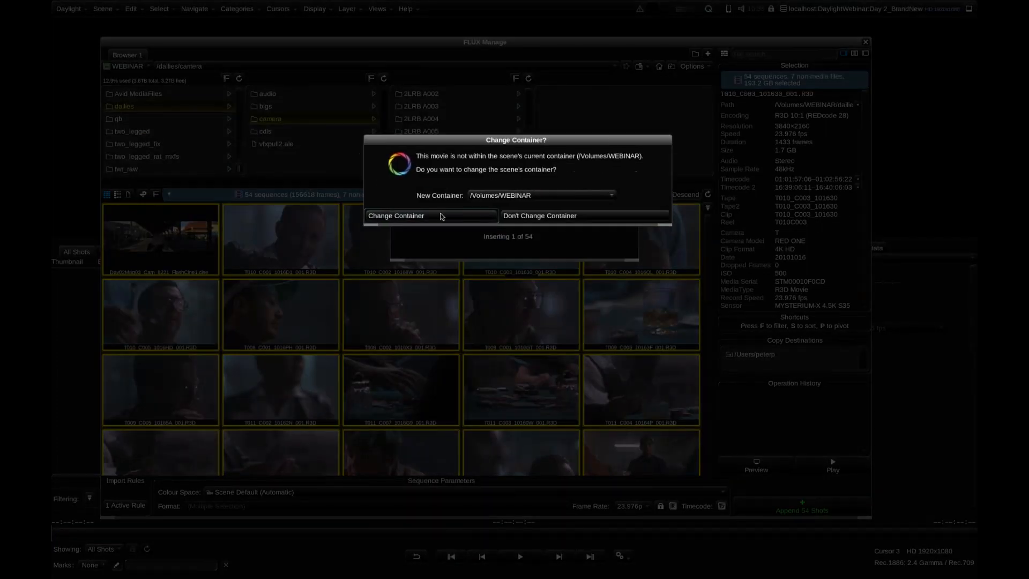
pyautogui.click(442, 216)
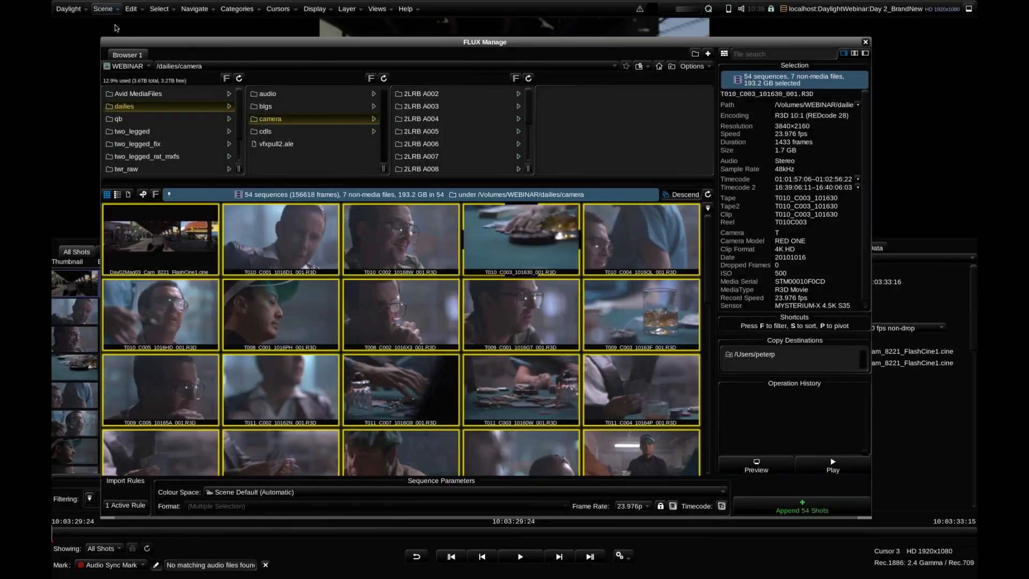
# Close the open Day 2_BrandNew scene and delete it from the DaylightWebinar job in the Job Manager
pyautogui.click(103, 9)
pyautogui.click(115, 21)
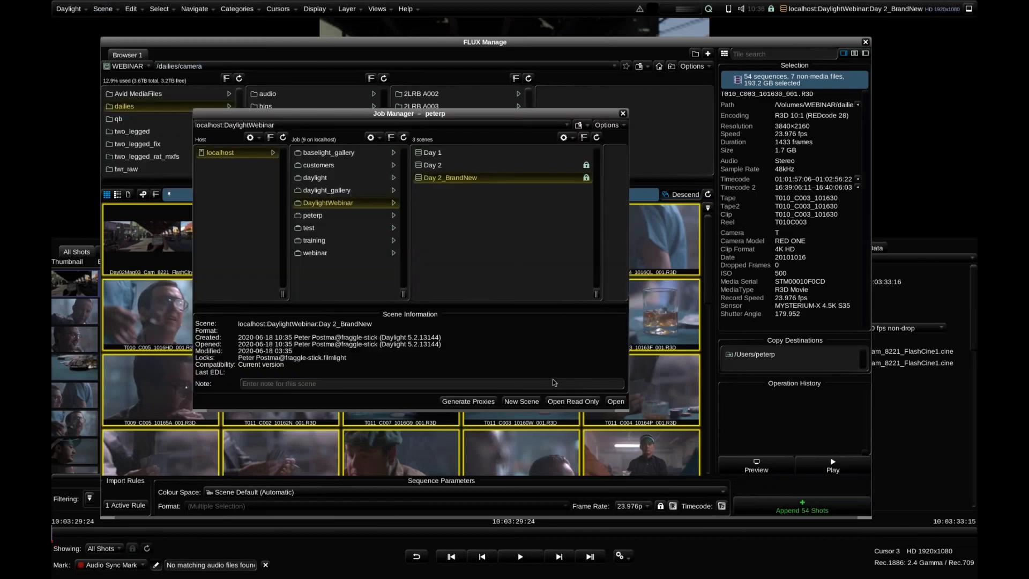
pyautogui.click(103, 9)
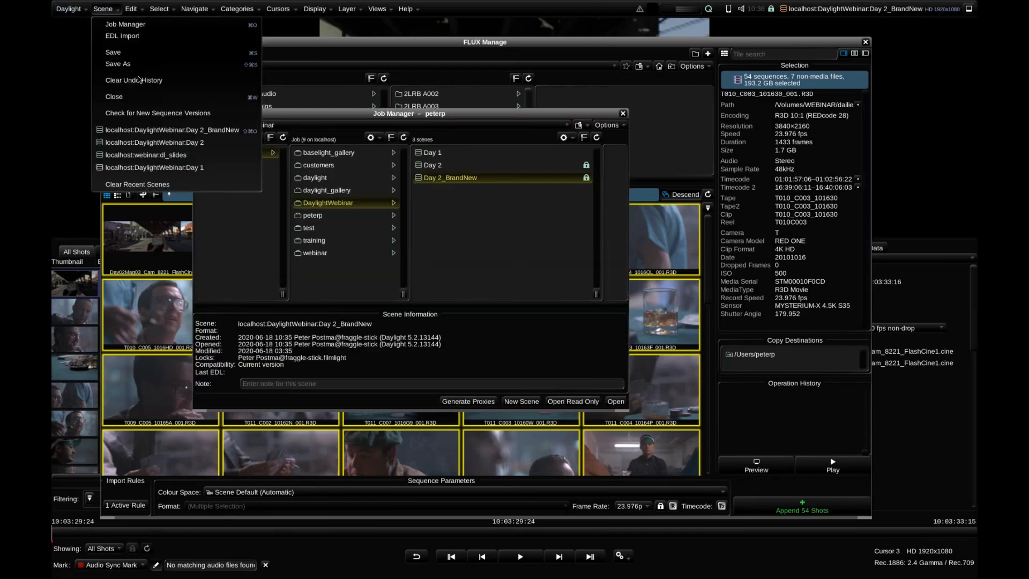
pyautogui.click(143, 97)
pyautogui.click(511, 231)
pyautogui.rightClick(480, 184)
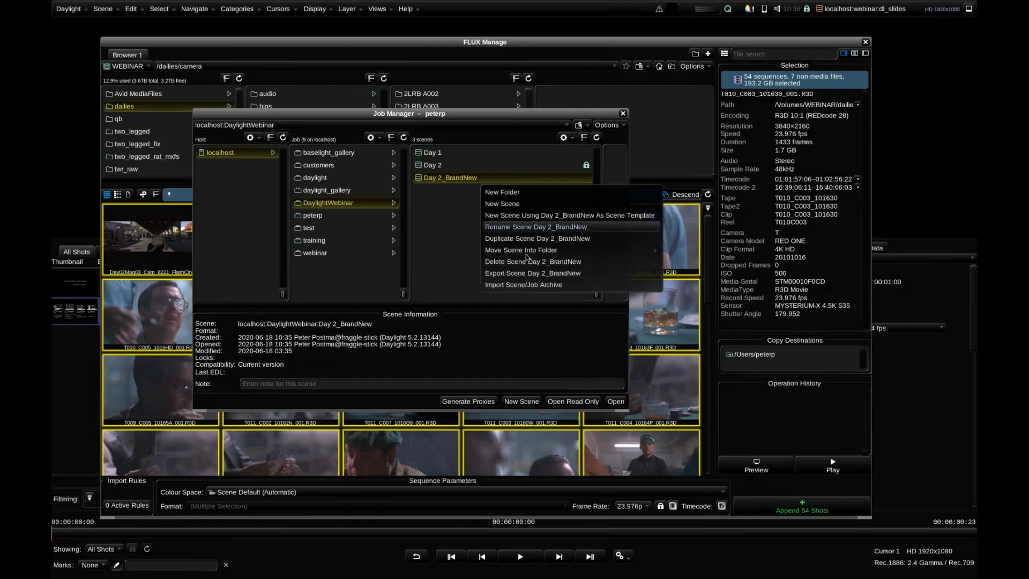
pyautogui.click(527, 261)
pyautogui.press('Return')
# Create a new scene named Day 2_BrandNew in the DaylightWebinar job with no scene template and the HD 1920x1080 working format
pyautogui.click(522, 401)
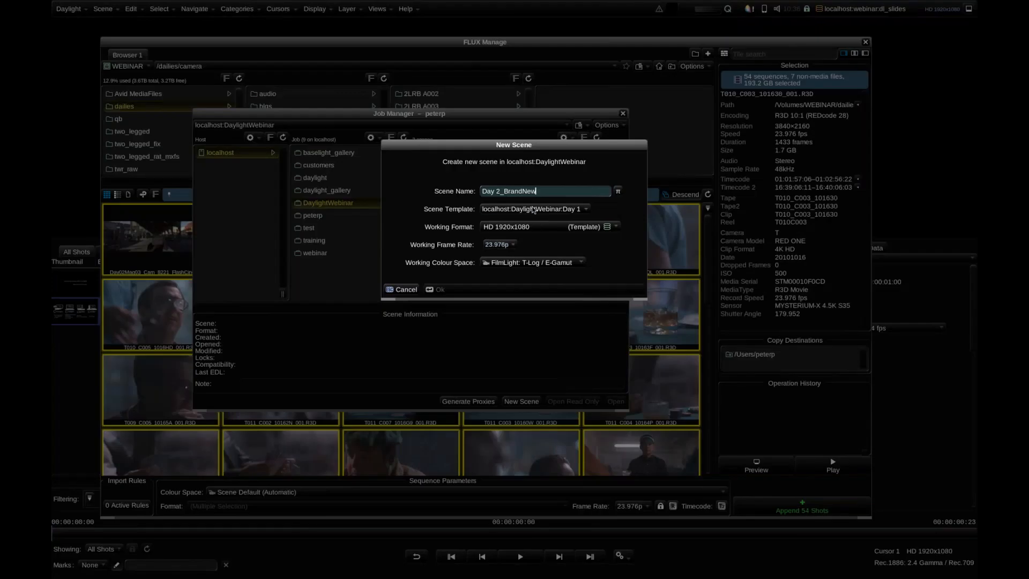
pyautogui.click(505, 209)
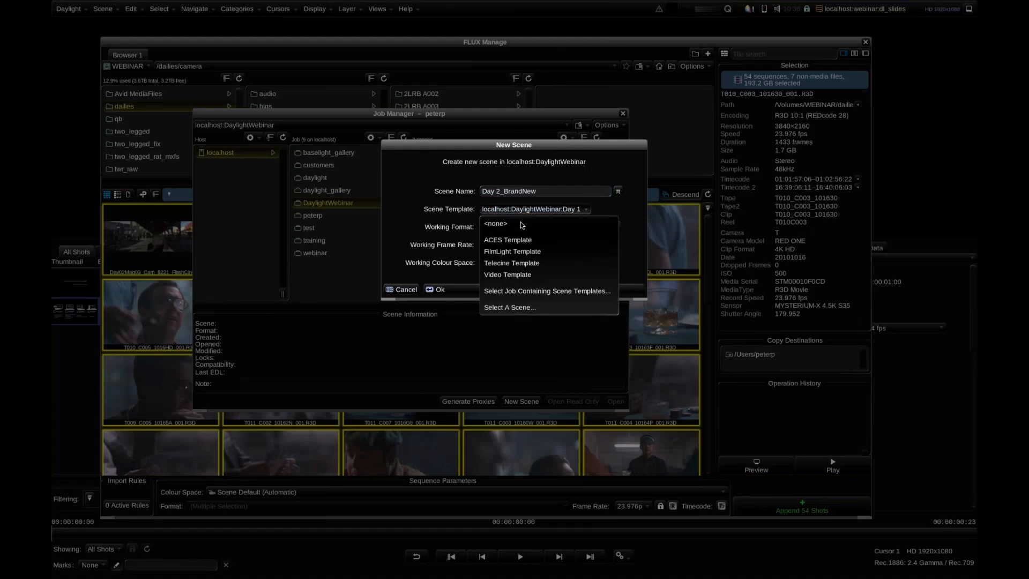
pyautogui.click(509, 216)
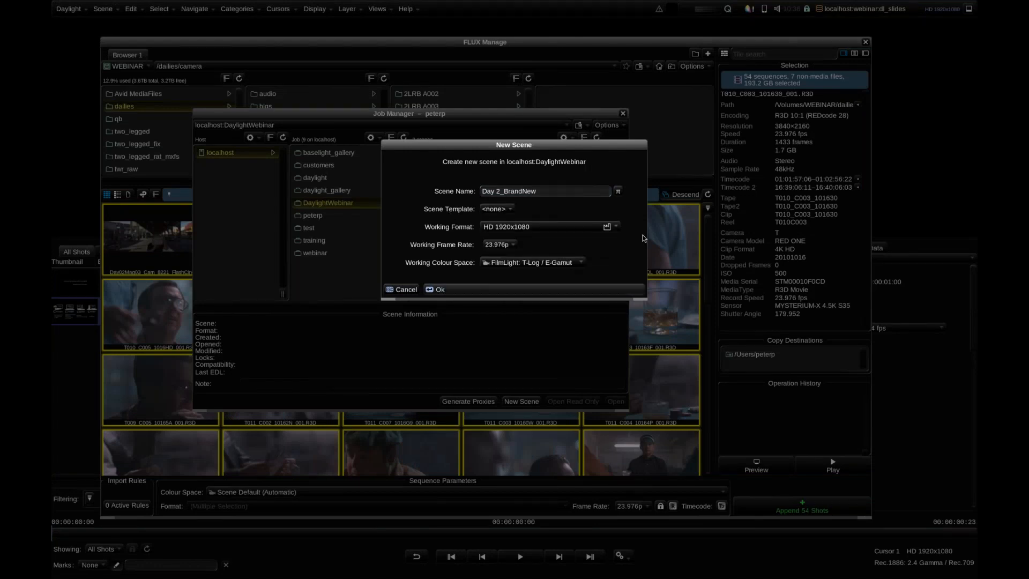
pyautogui.press('Return')
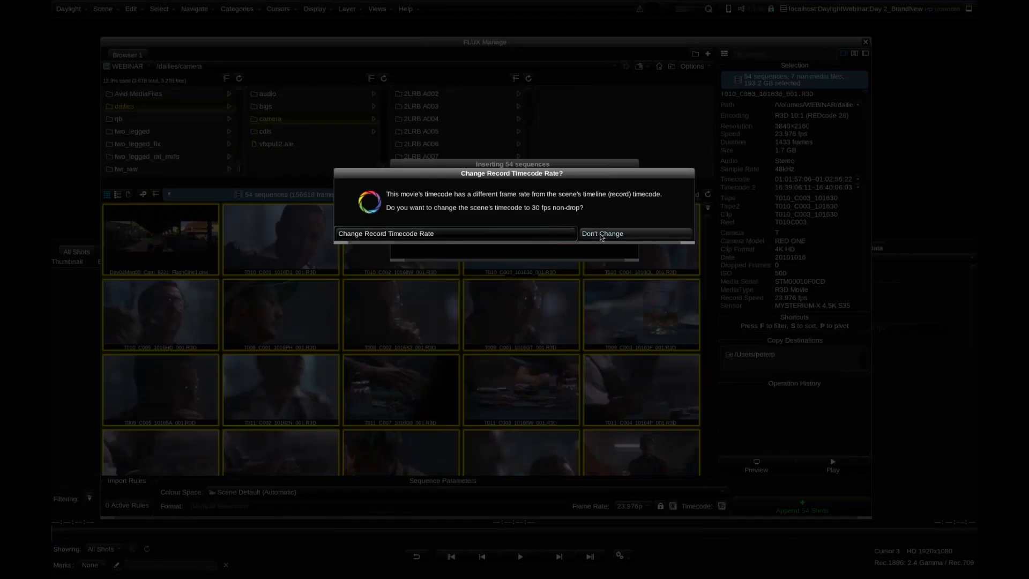
# Append the 54 camera sequences to the scene, changing the record timecode rate to 30 fps non-drop, and close FLUX Manage
pyautogui.click(472, 236)
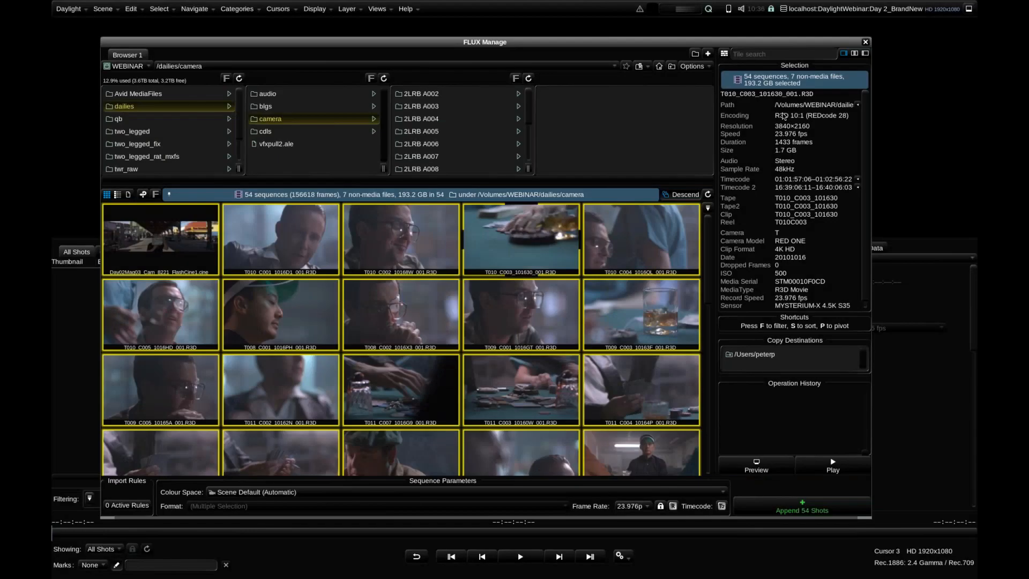
pyautogui.click(865, 42)
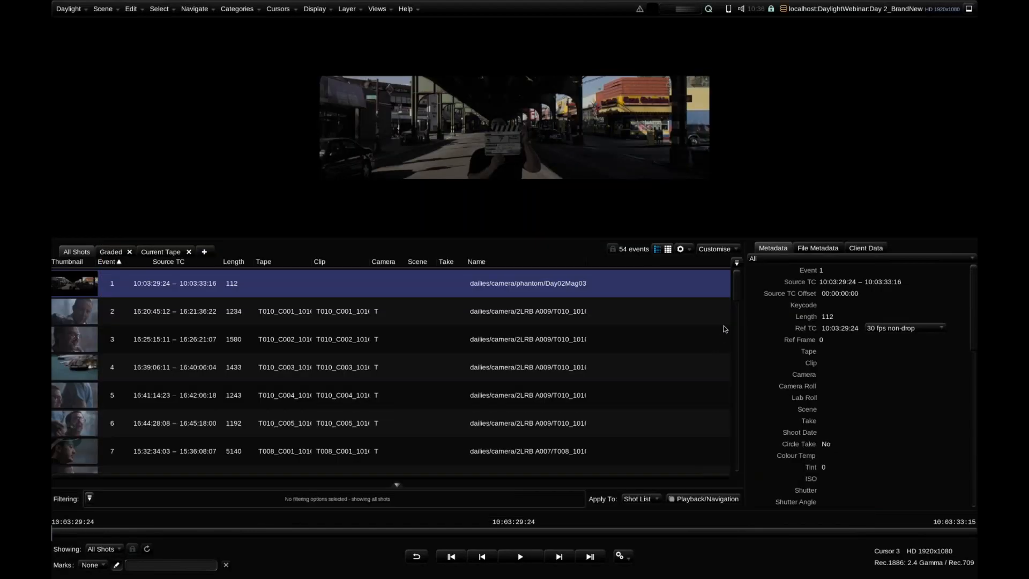
# Look through the shot list, return to the first Phantom shot, and switch to the Grade workspace
pyautogui.moveTo(736, 296); pyautogui.dragTo(751, 273)
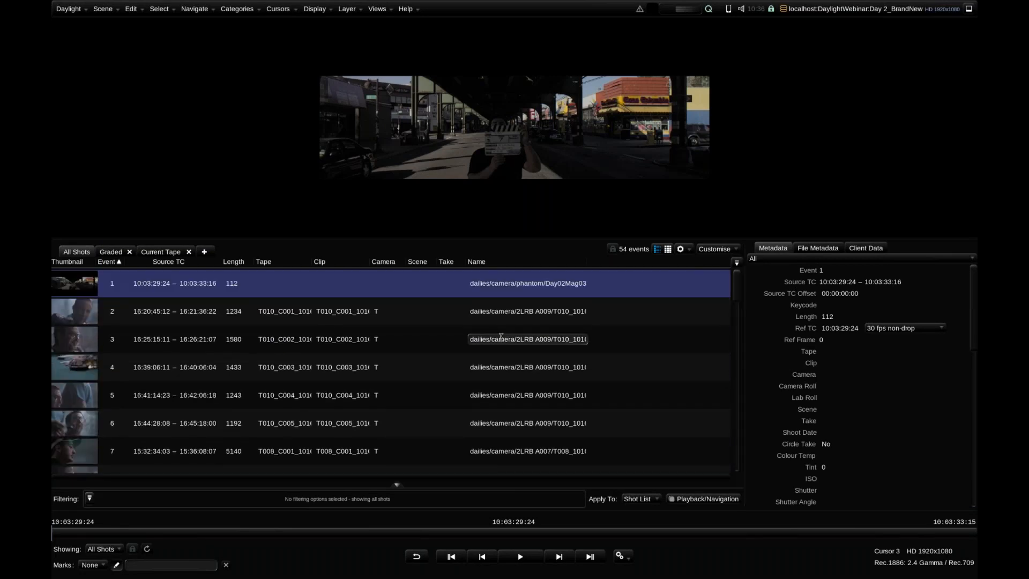
pyautogui.press('Down')
pyautogui.press('Down')
pyautogui.press('Up')
pyautogui.press('Up')
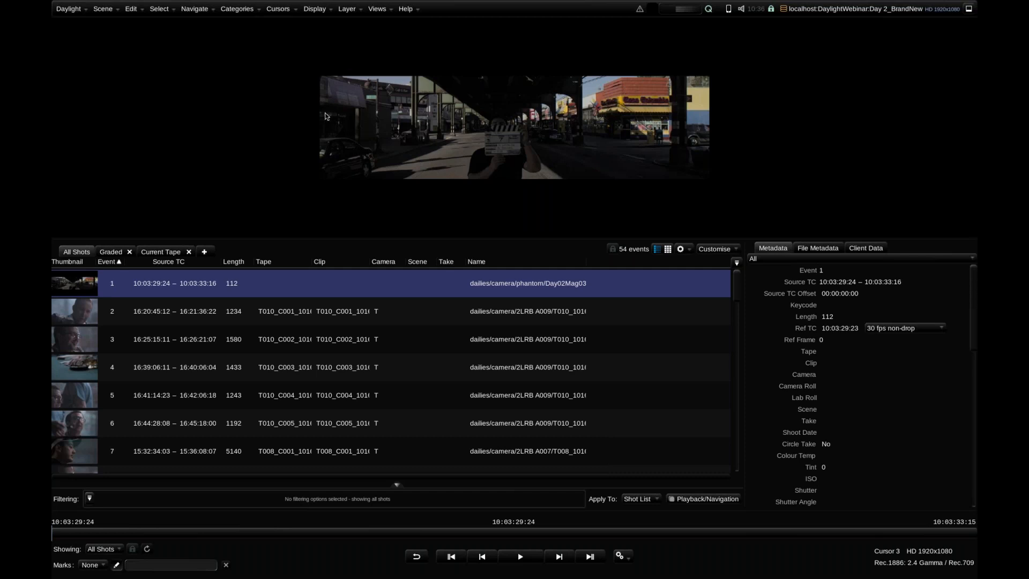
pyautogui.click(377, 9)
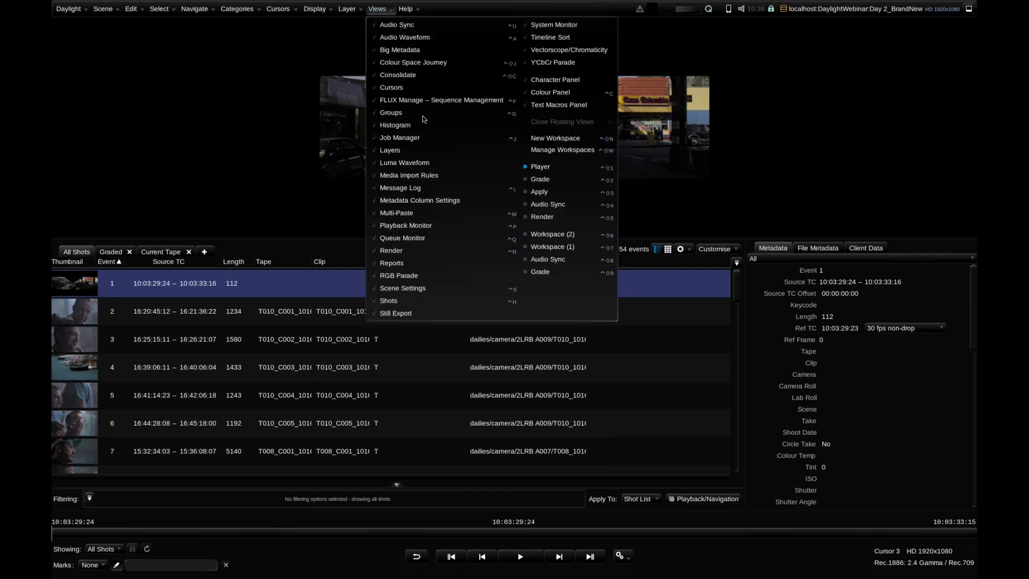
pyautogui.click(554, 180)
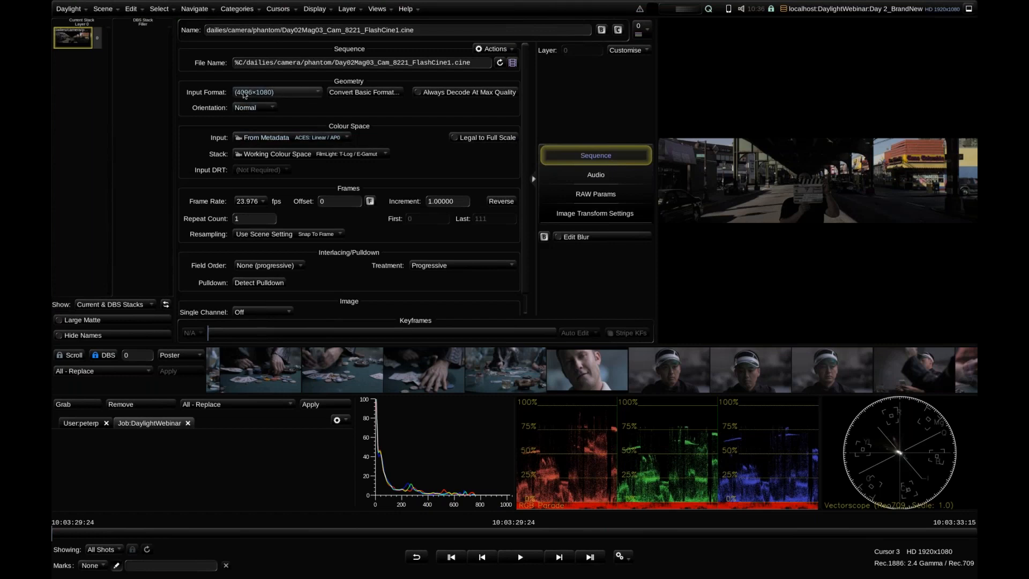
# Compare the Phantom shot's input format with the R3D shots and convert its basic format to a scene format named 4096x1080
pyautogui.click(242, 95)
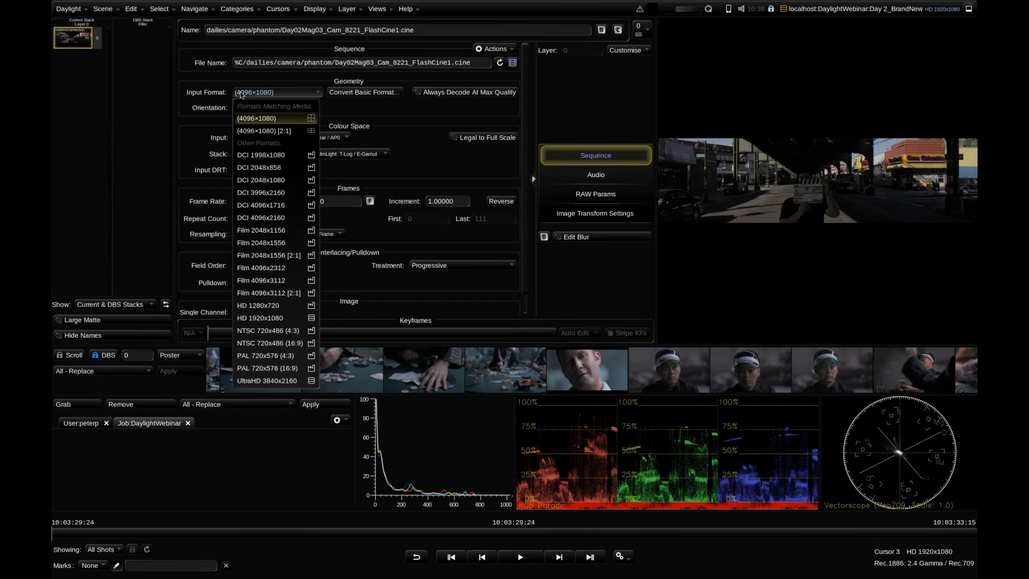
pyautogui.click(241, 95)
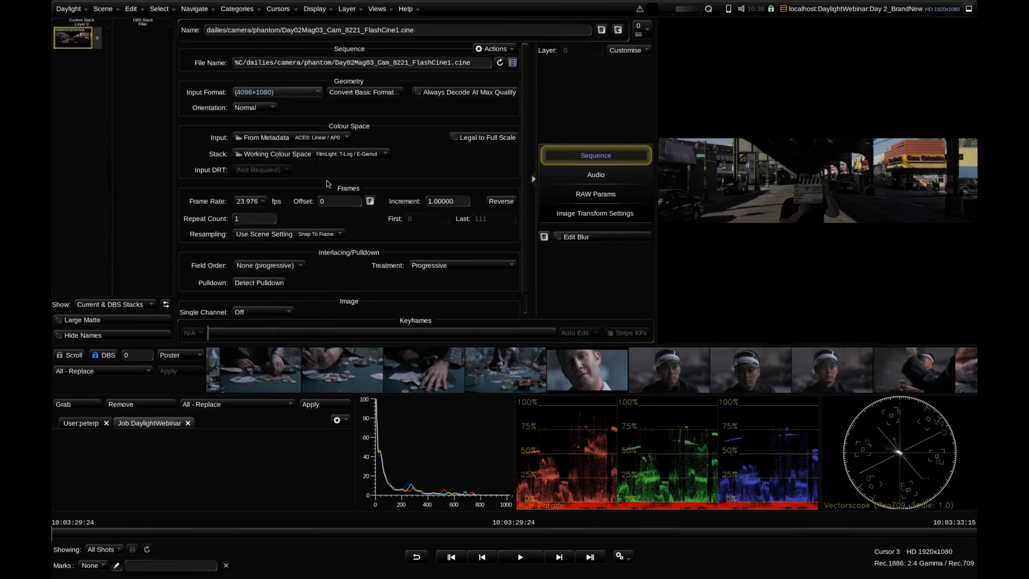
pyautogui.press('pagedown')
pyautogui.press('pagedown')
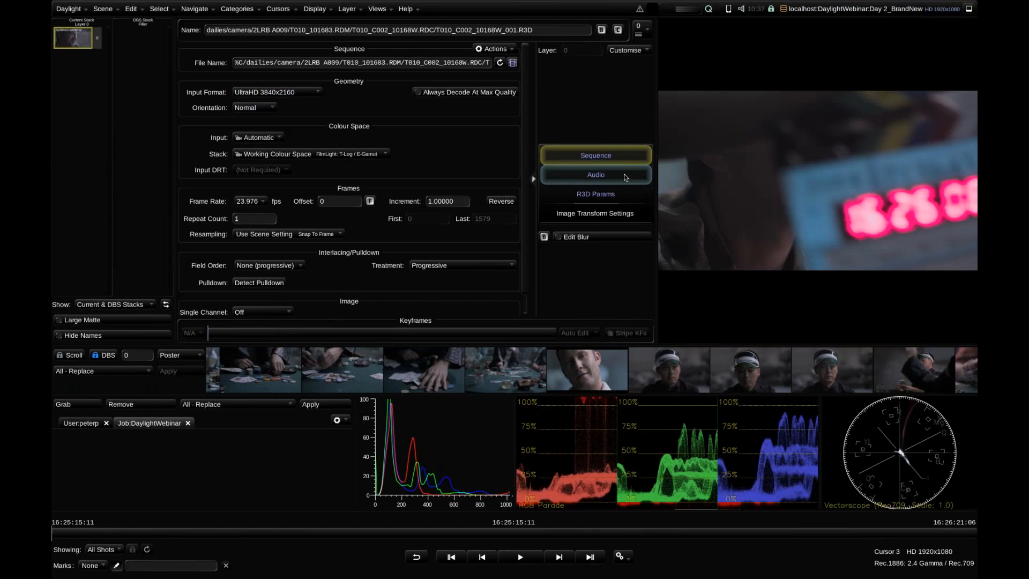
pyautogui.press('pageup')
pyautogui.press('pageup')
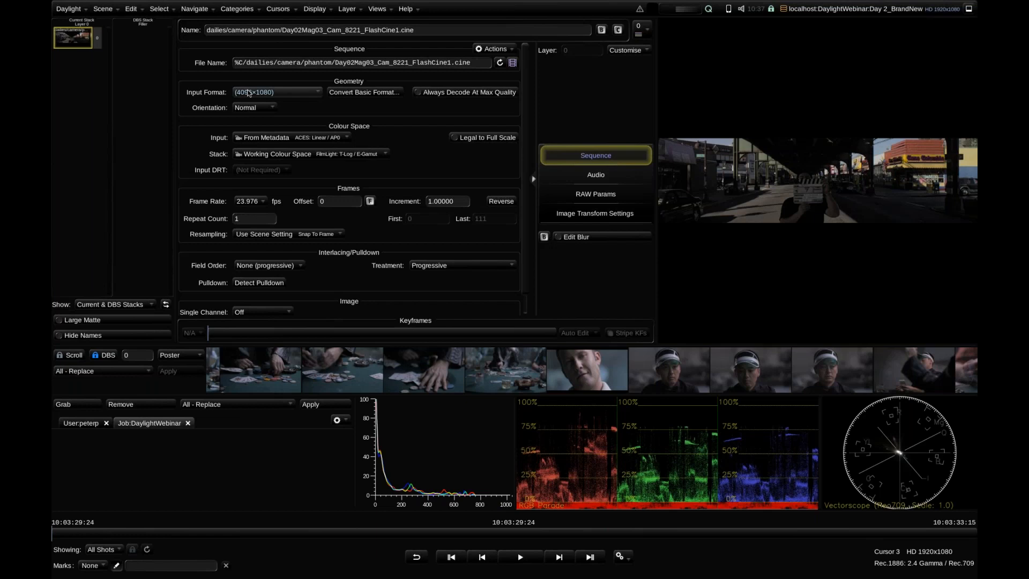
pyautogui.click(366, 96)
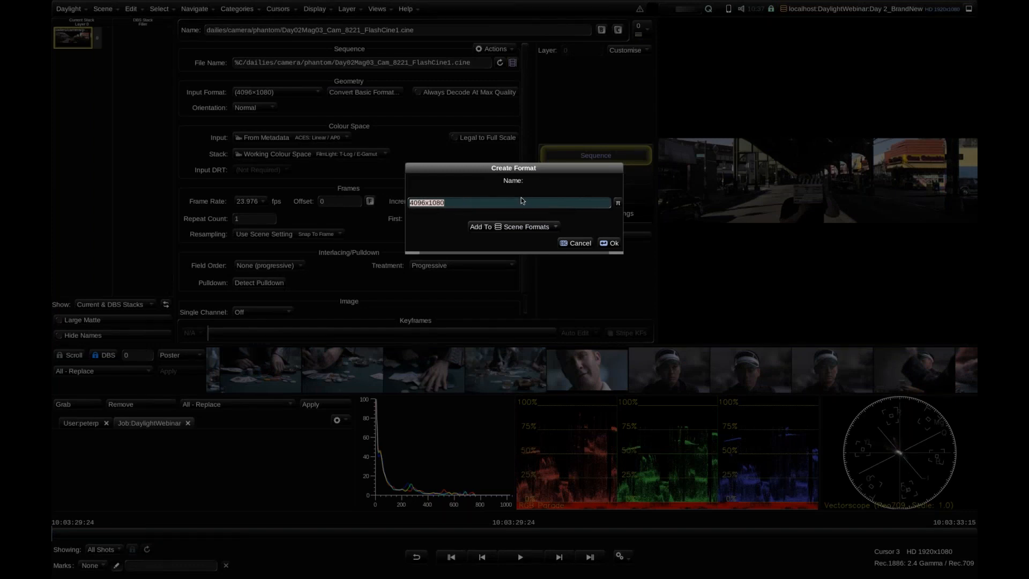
pyautogui.click(612, 244)
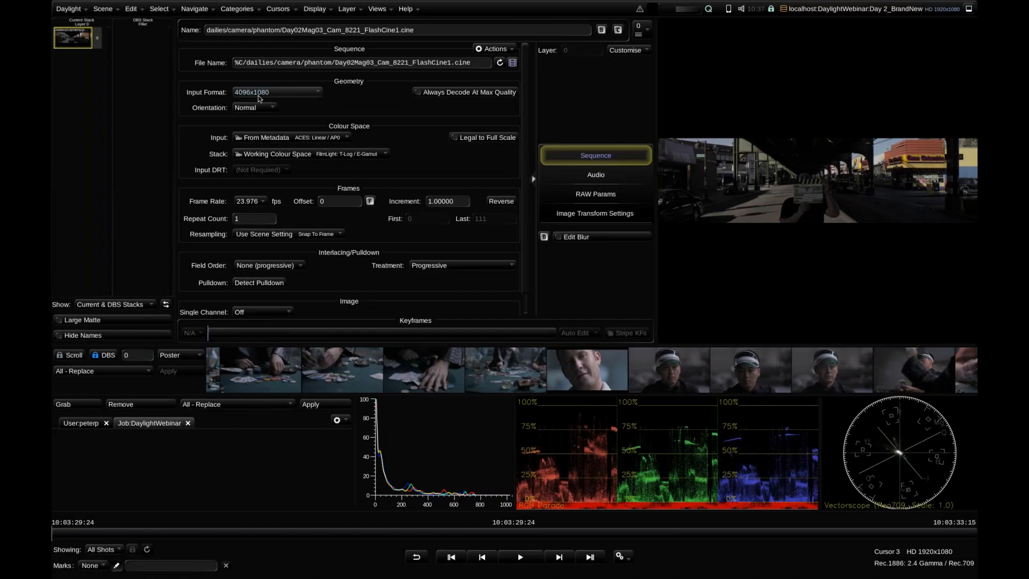
# Add a mapping from the 4096x1080 format to HD 1920x1080 with the full area fitted Outside, and close the Formats window
pyautogui.click(72, 9)
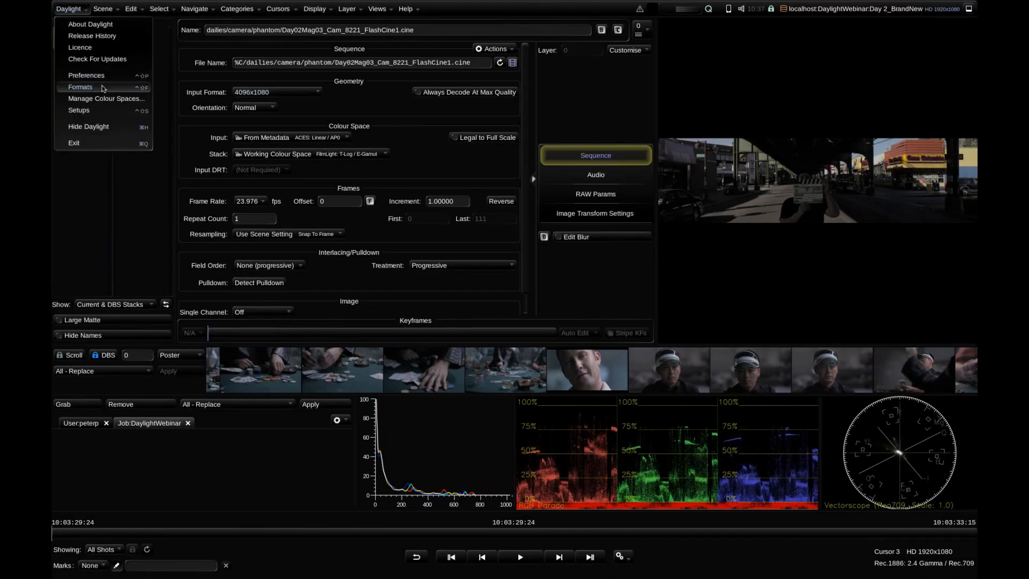
pyautogui.click(81, 87)
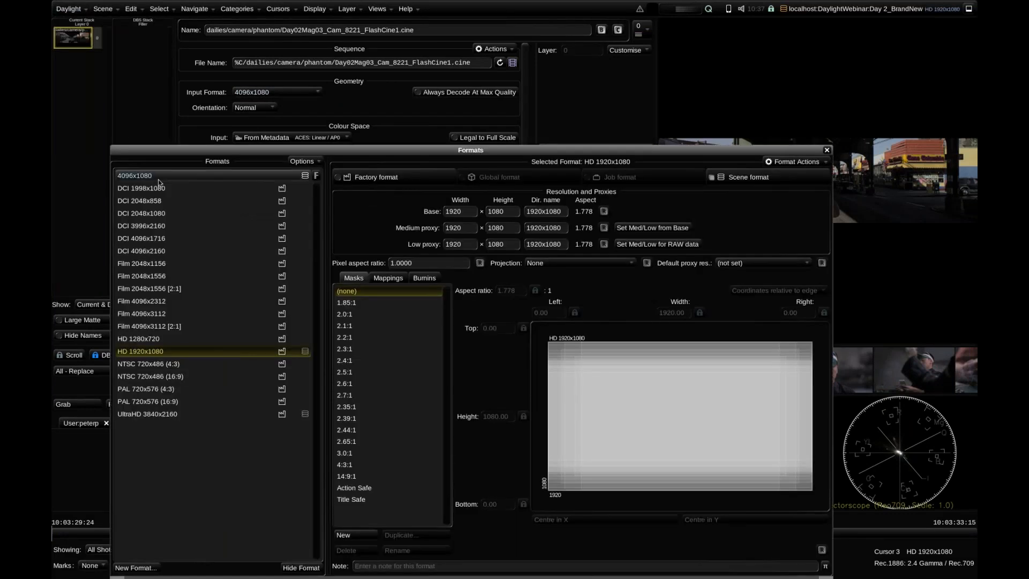
pyautogui.click(397, 278)
pyautogui.click(371, 552)
pyautogui.scroll(-2, 489, 274)
pyautogui.click(485, 270)
pyautogui.click(589, 312)
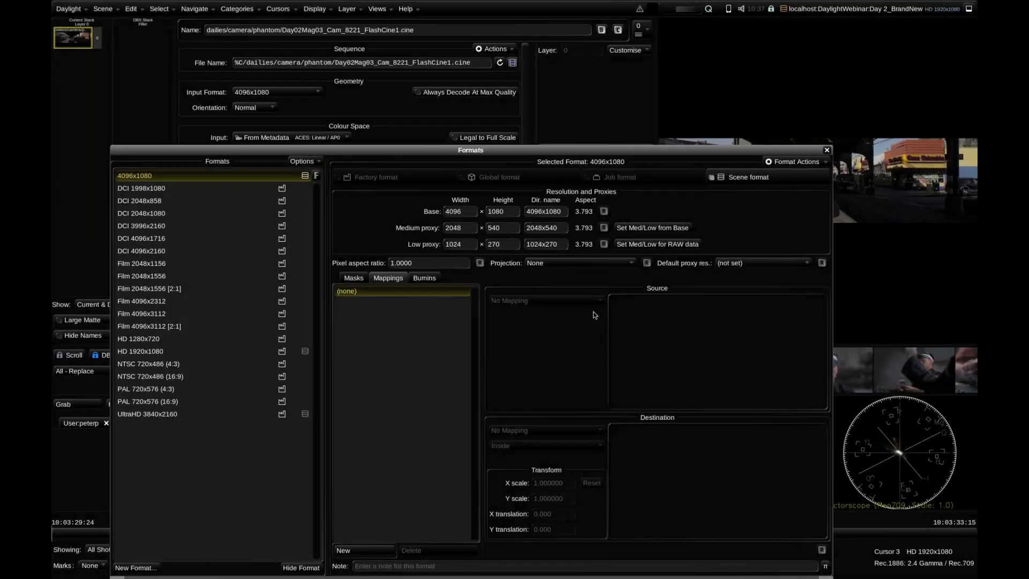
pyautogui.click(509, 445)
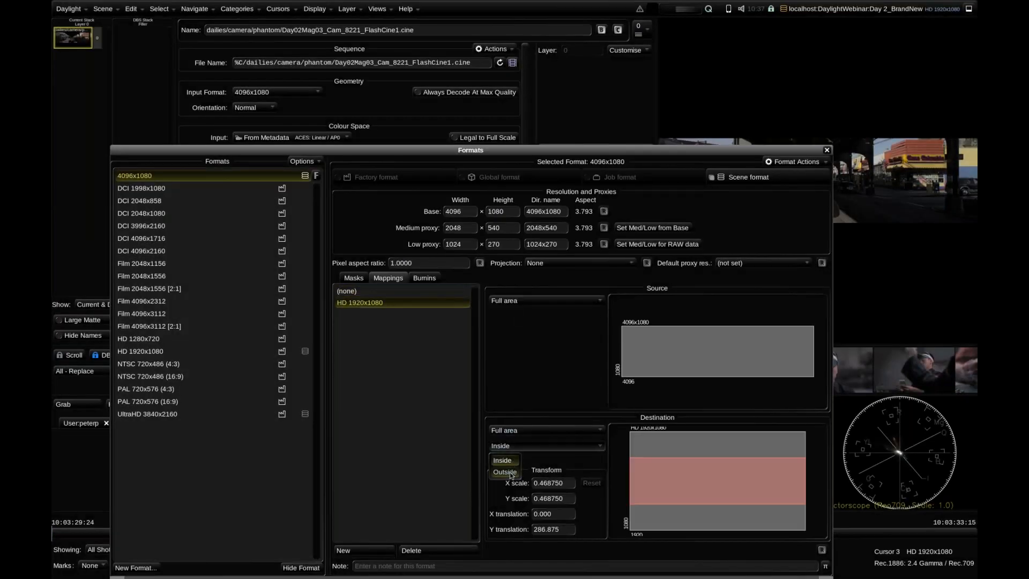
pyautogui.click(510, 474)
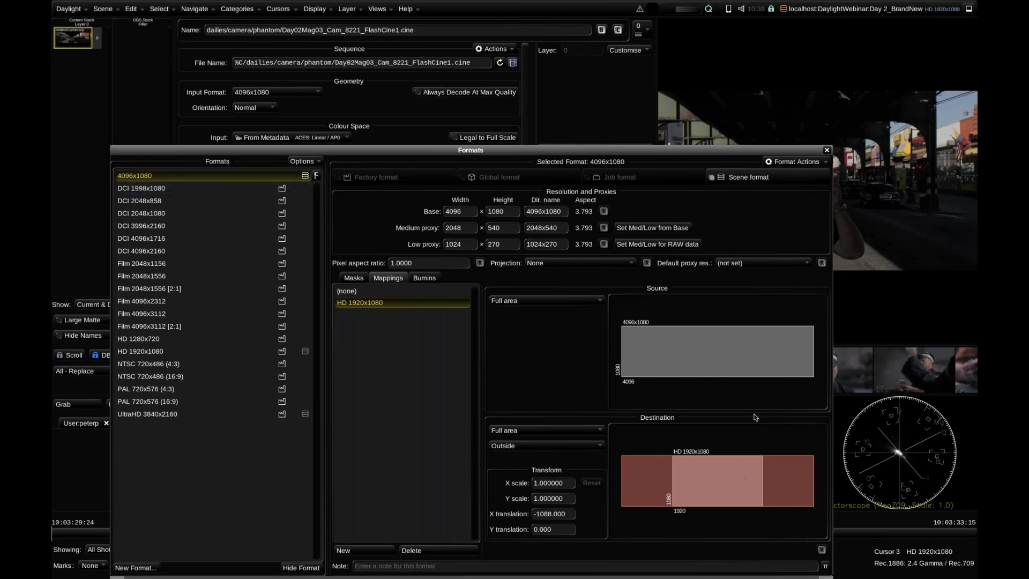
pyautogui.click(826, 150)
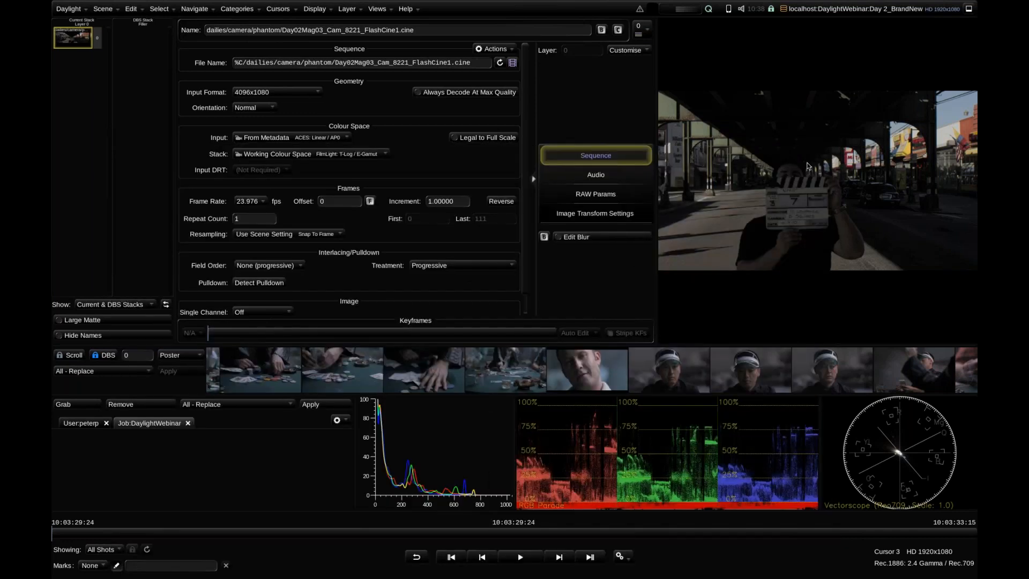
# Inspect the HD 1920x1080 format's reverse mapping to 4096x1080 in the Formats window
pyautogui.click(74, 7)
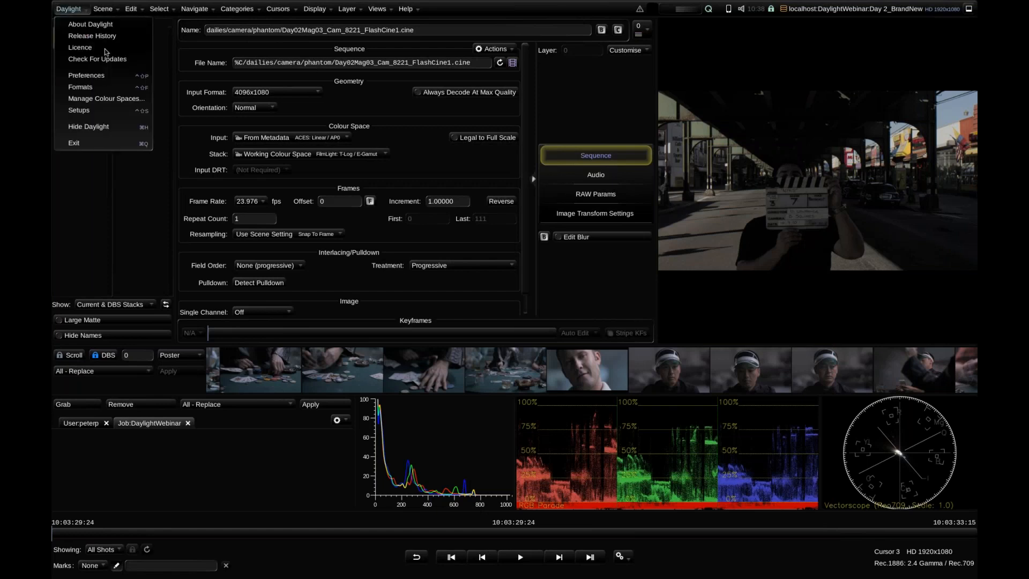
pyautogui.click(114, 88)
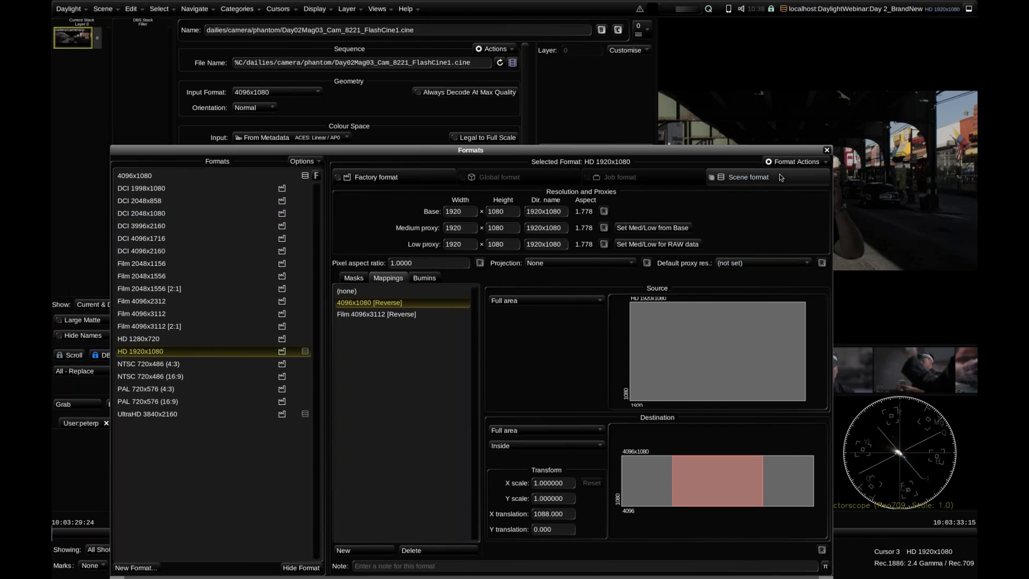
pyautogui.click(827, 150)
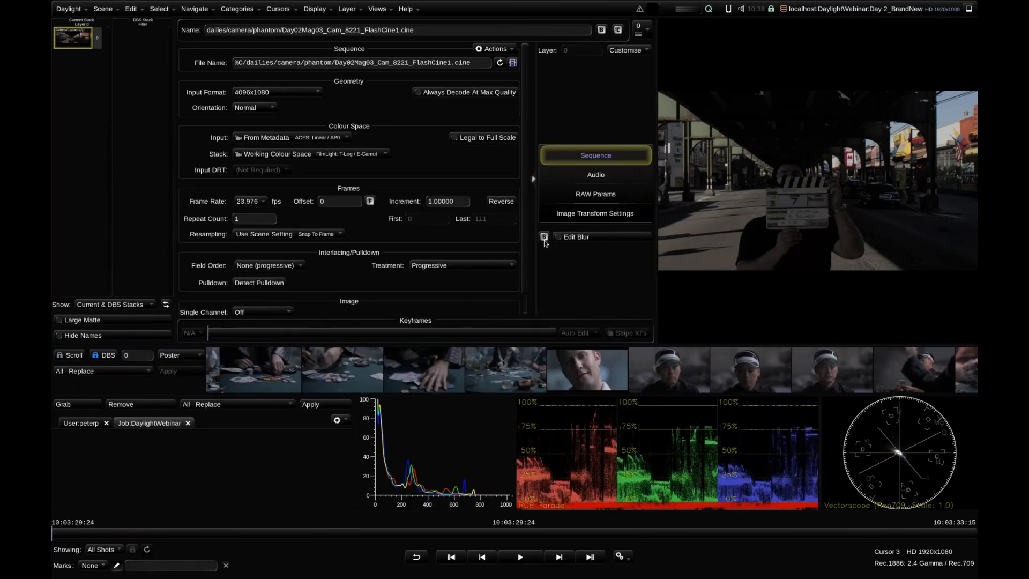
# Switch to the Player workspace and review the first Phantom shot's metadata fields
pyautogui.click(378, 9)
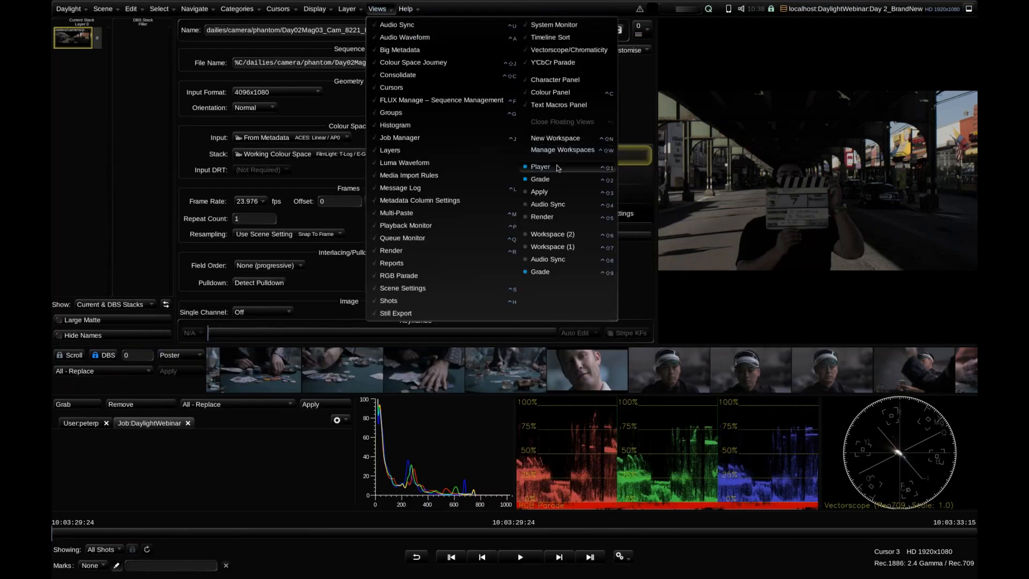
pyautogui.click(535, 165)
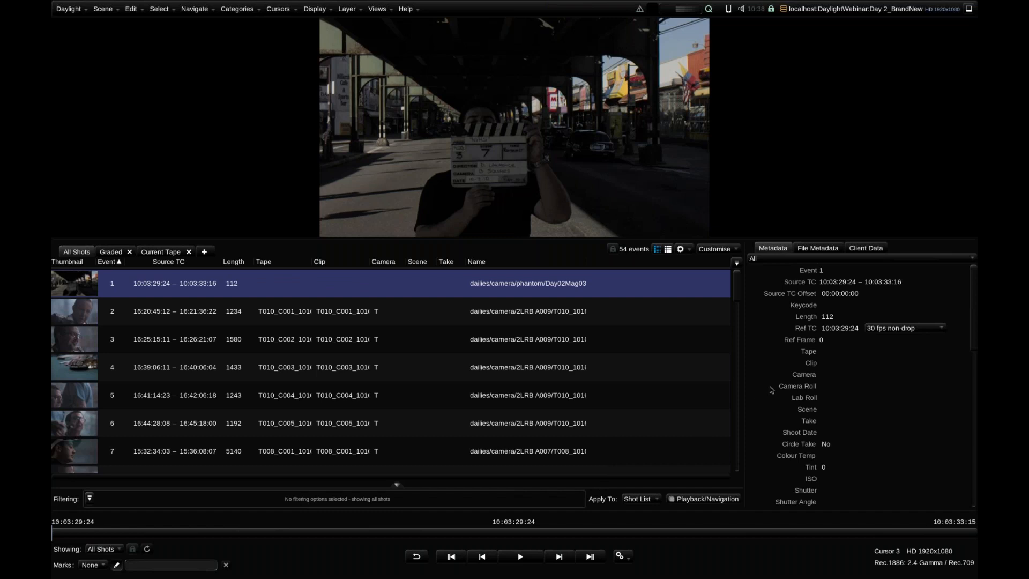
pyautogui.scroll(-1, 816, 383)
pyautogui.scroll(-10, 816, 382)
pyautogui.scroll(12, 816, 383)
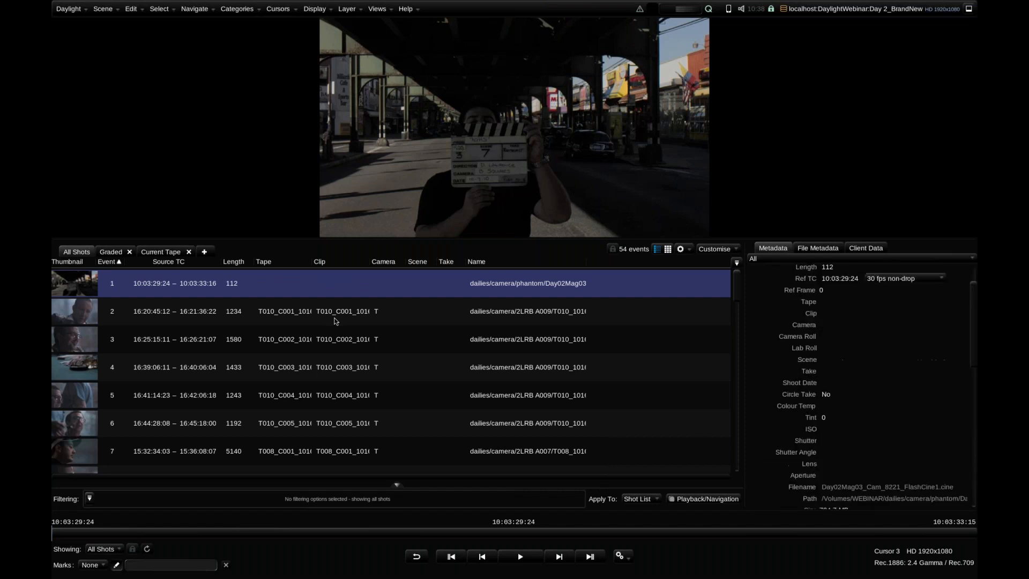
pyautogui.scroll(-16, 778, 367)
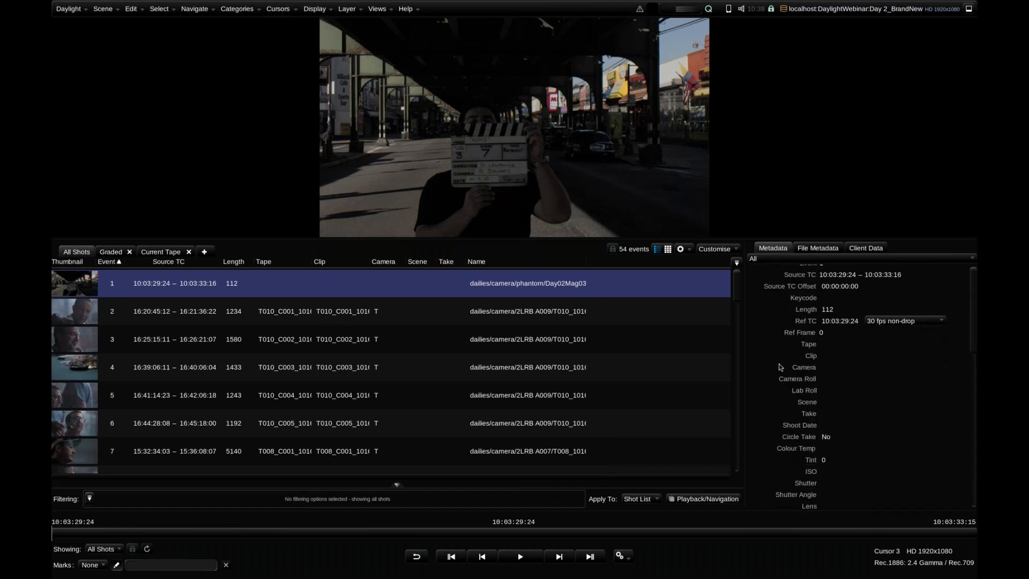
pyautogui.scroll(16, 778, 367)
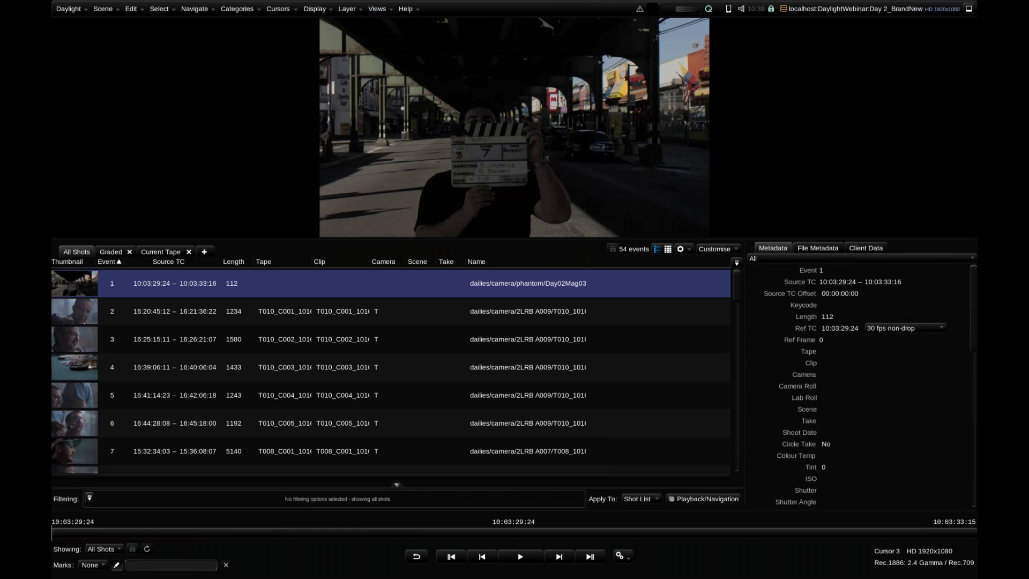
# Open the Media Import Rules for the Phantom shot and make Rule 1 match the media type Phantom Cine Movie
pyautogui.click(279, 285)
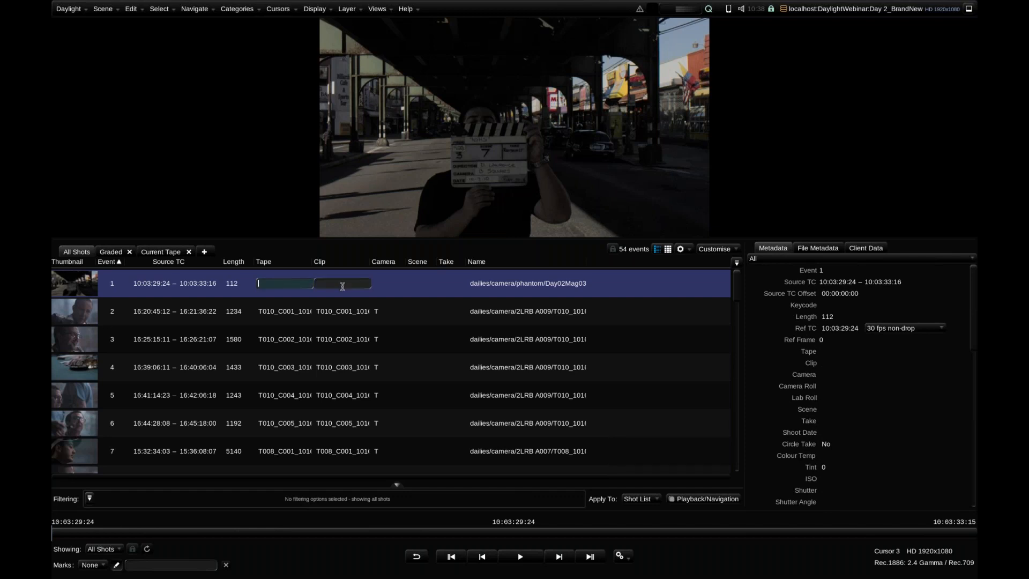
pyautogui.click(389, 6)
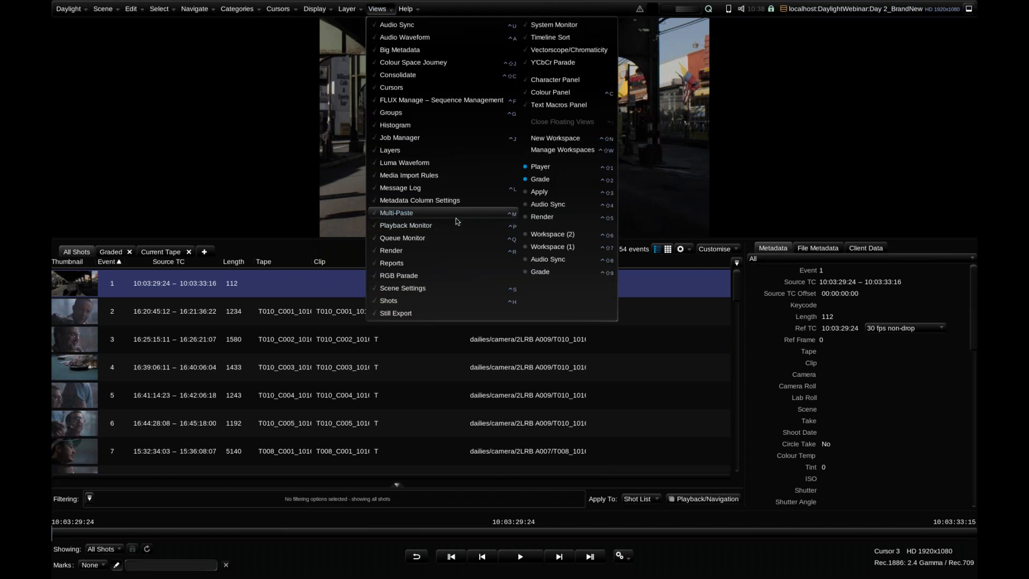
pyautogui.click(448, 181)
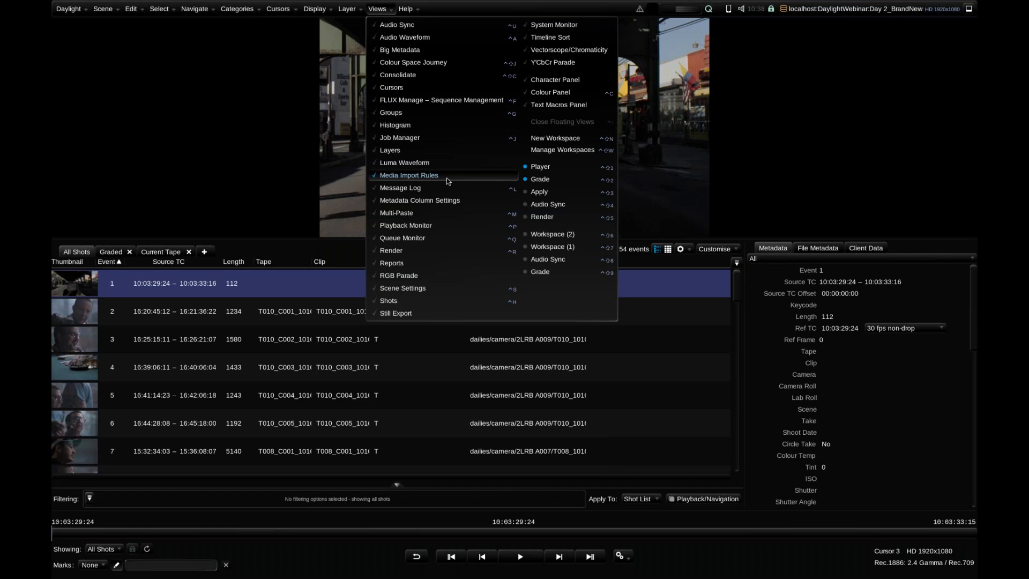
pyautogui.click(448, 181)
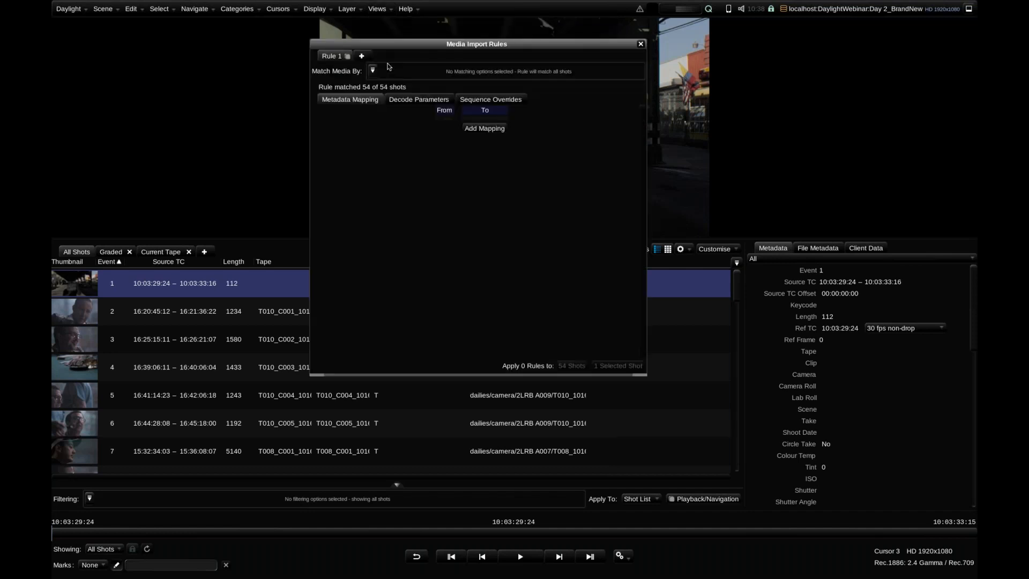
pyautogui.click(372, 71)
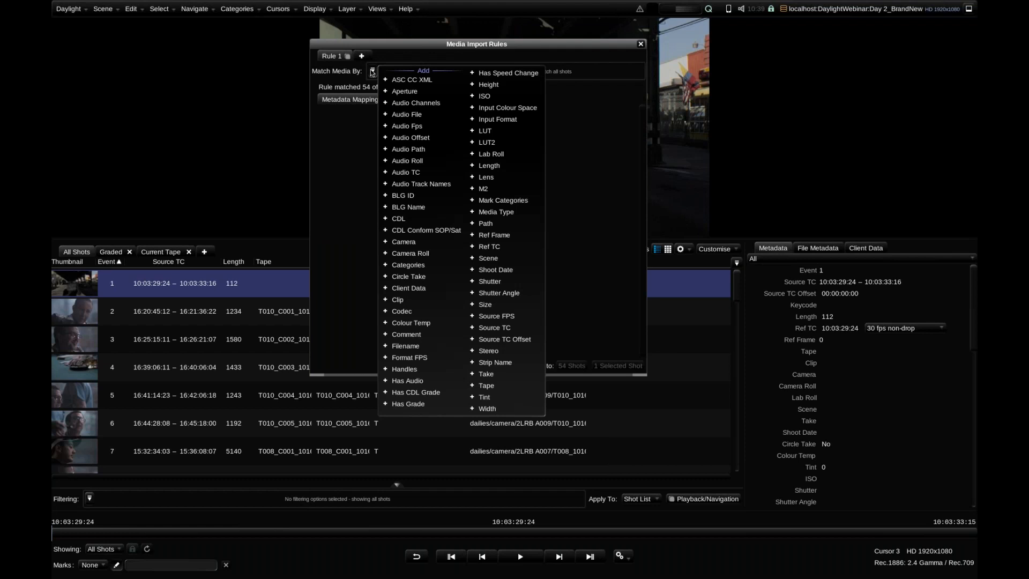
pyautogui.click(514, 213)
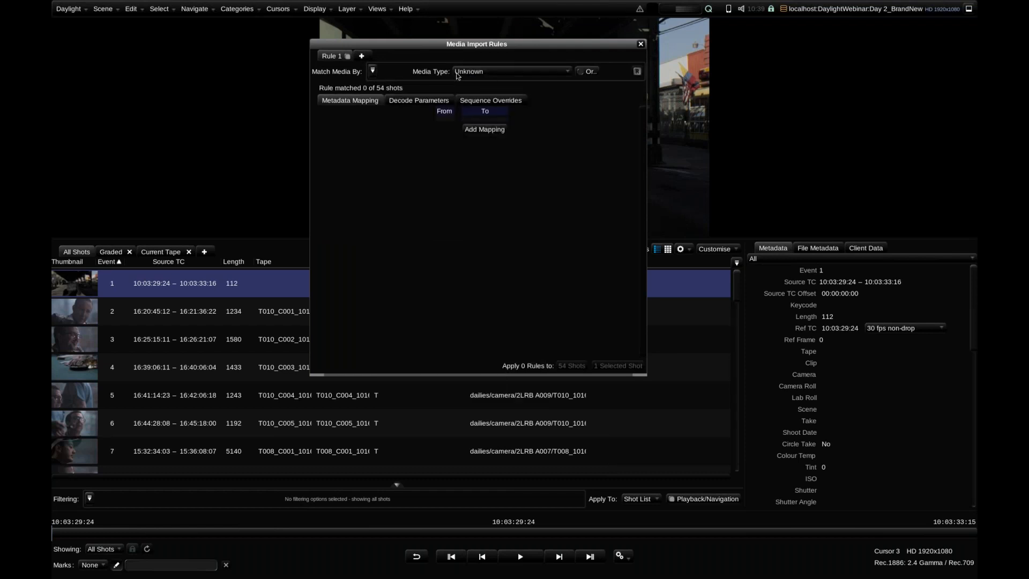
pyautogui.click(491, 74)
pyautogui.click(518, 347)
# Add a metadata mapping to Rule 1 from the new text %D to Clip
pyautogui.click(477, 130)
pyautogui.click(480, 126)
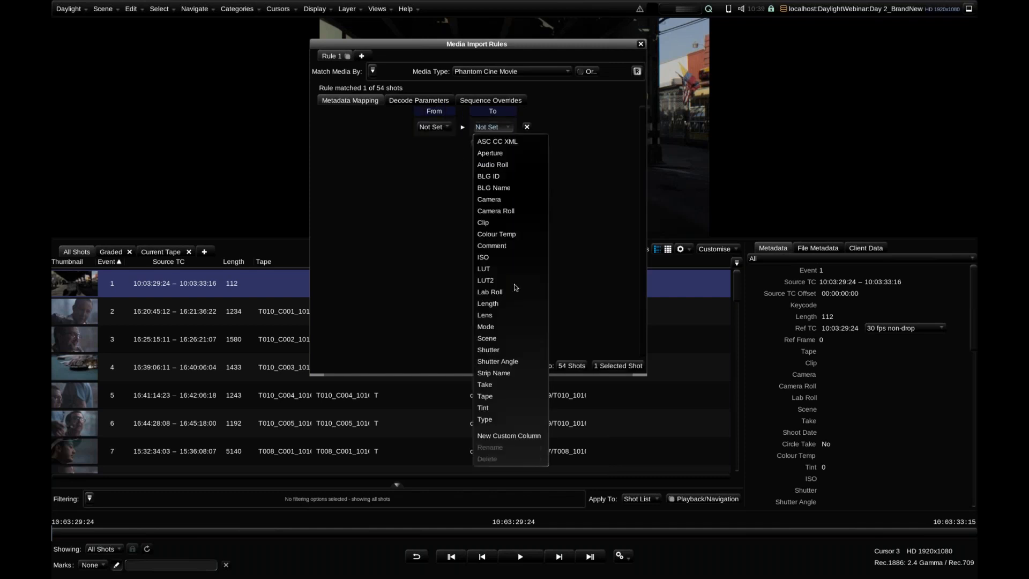
pyautogui.click(500, 223)
pyautogui.click(433, 127)
pyautogui.moveTo(441, 234)
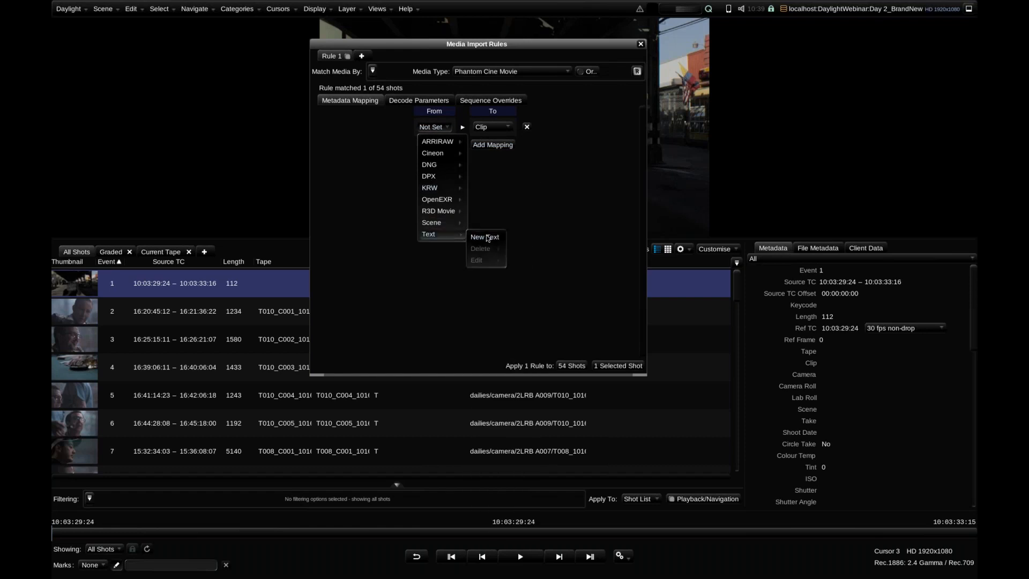
pyautogui.click(486, 236)
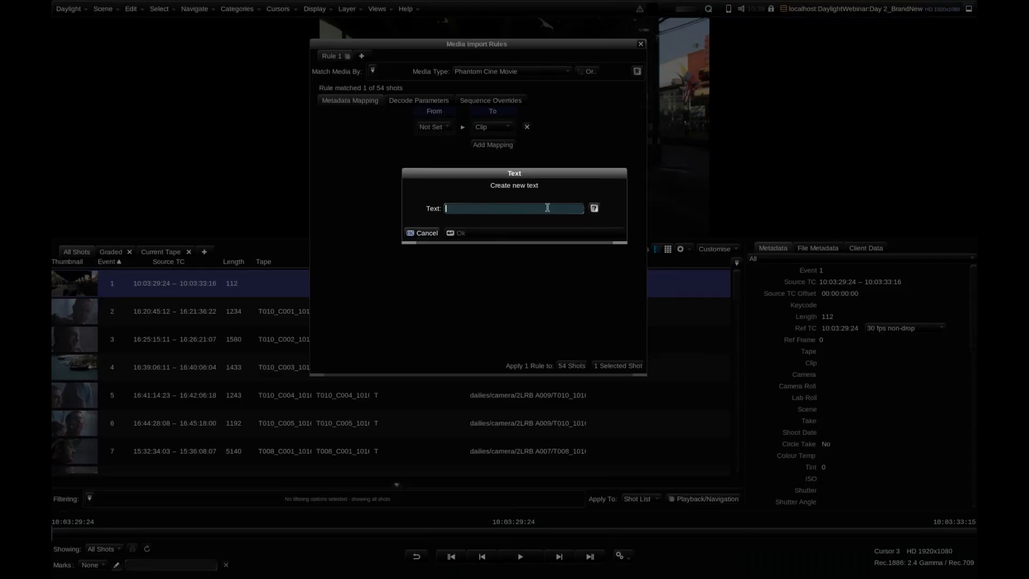
pyautogui.write('%')
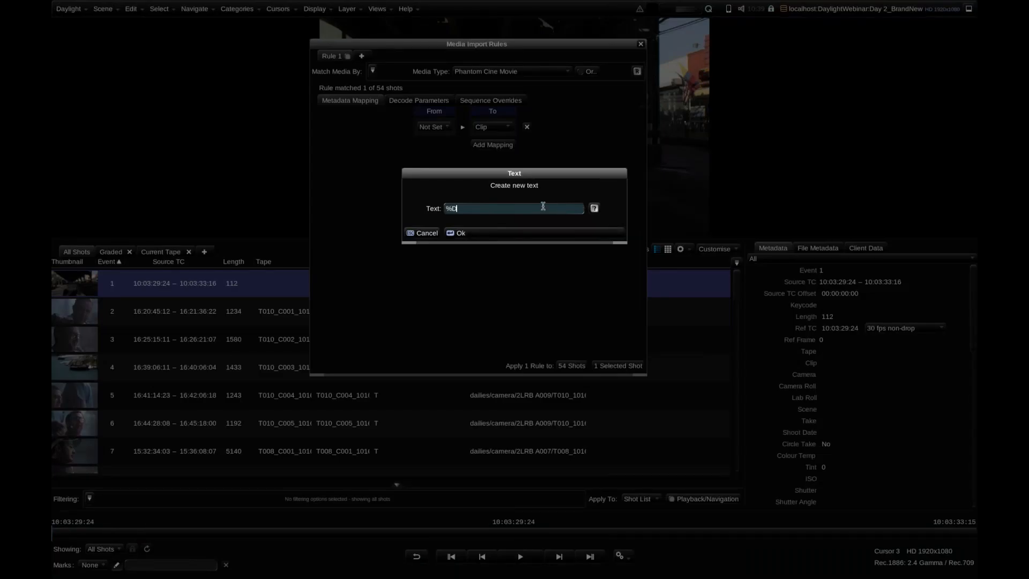
pyautogui.write('D')
pyautogui.click(529, 234)
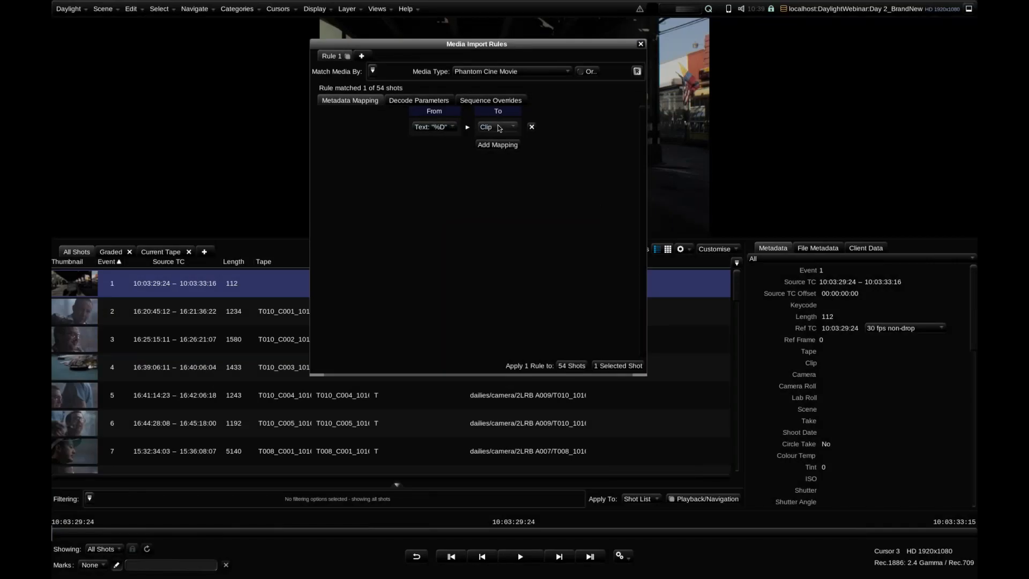
# Review the text substitution codes available for metadata mapping without creating a new text
pyautogui.click(453, 127)
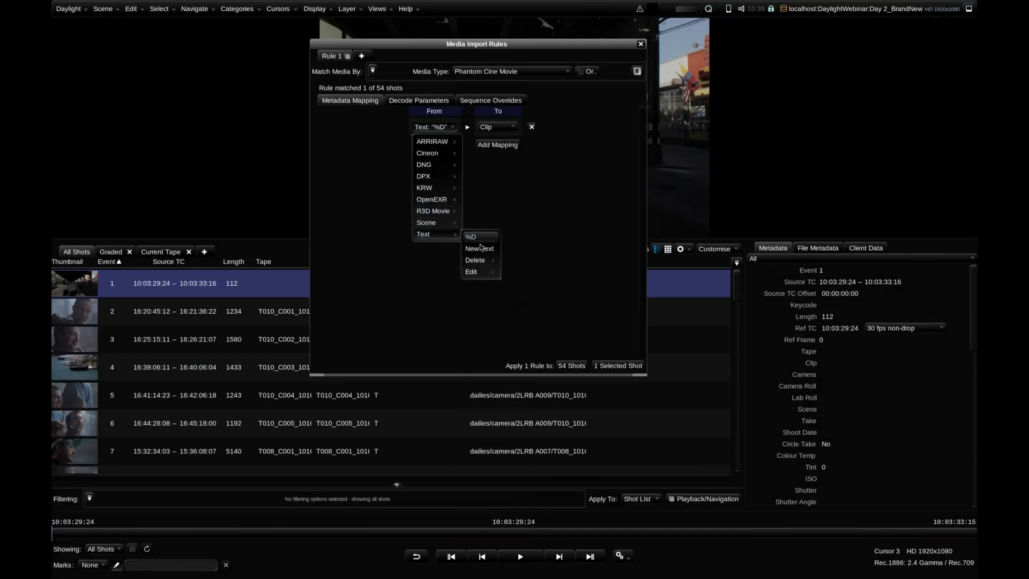
pyautogui.click(480, 248)
pyautogui.click(594, 208)
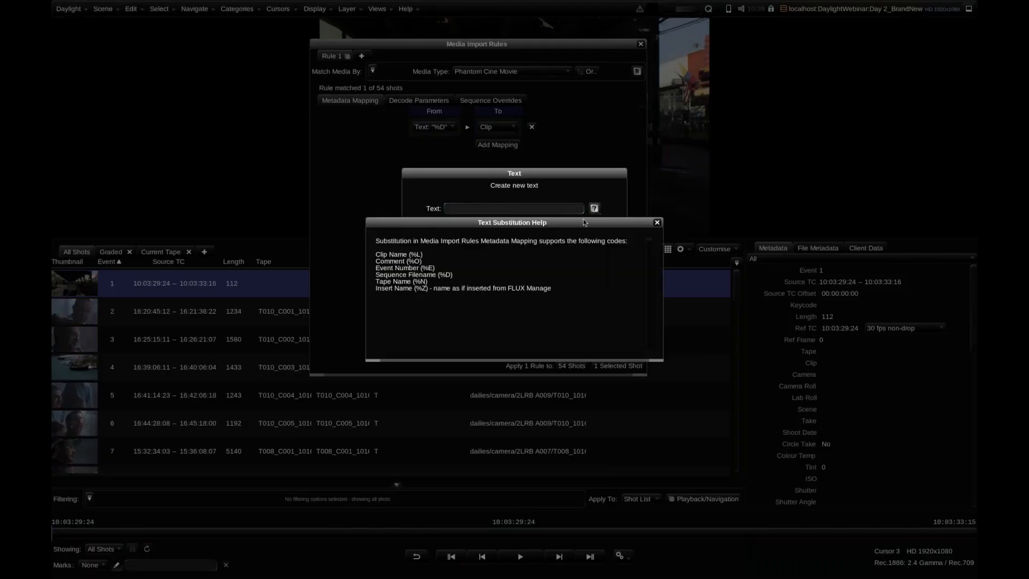
pyautogui.click(657, 224)
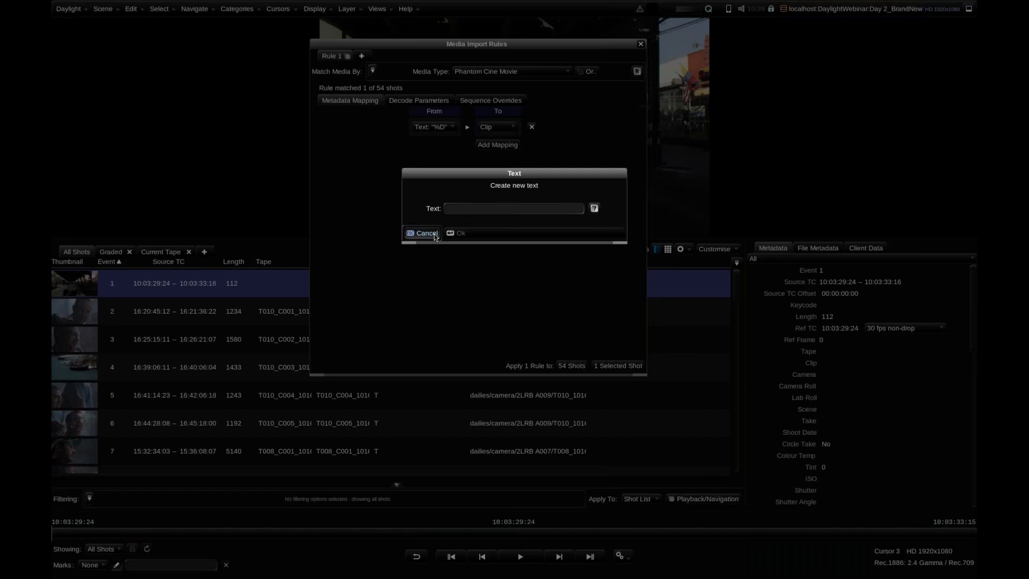
pyautogui.click(434, 234)
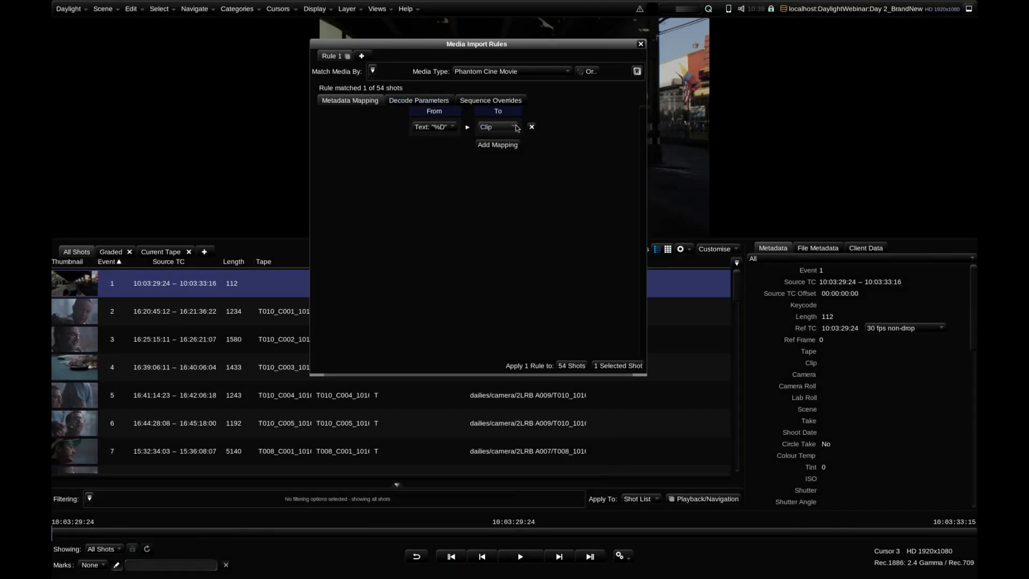
# Add a second mapping from text %D to Tape and apply the rule to all shots in the scene
pyautogui.click(506, 144)
pyautogui.click(442, 142)
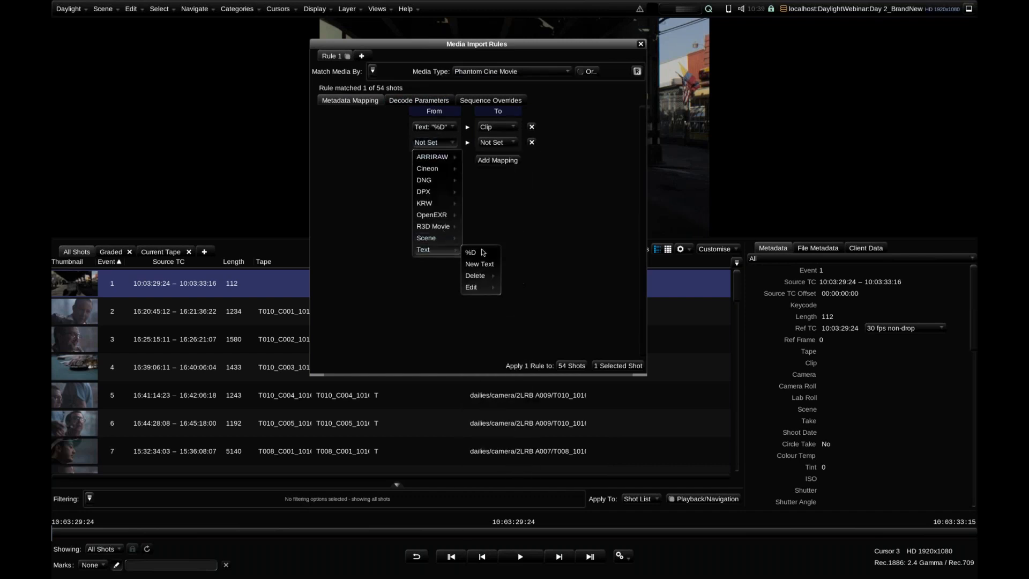
pyautogui.click(479, 251)
pyautogui.click(497, 142)
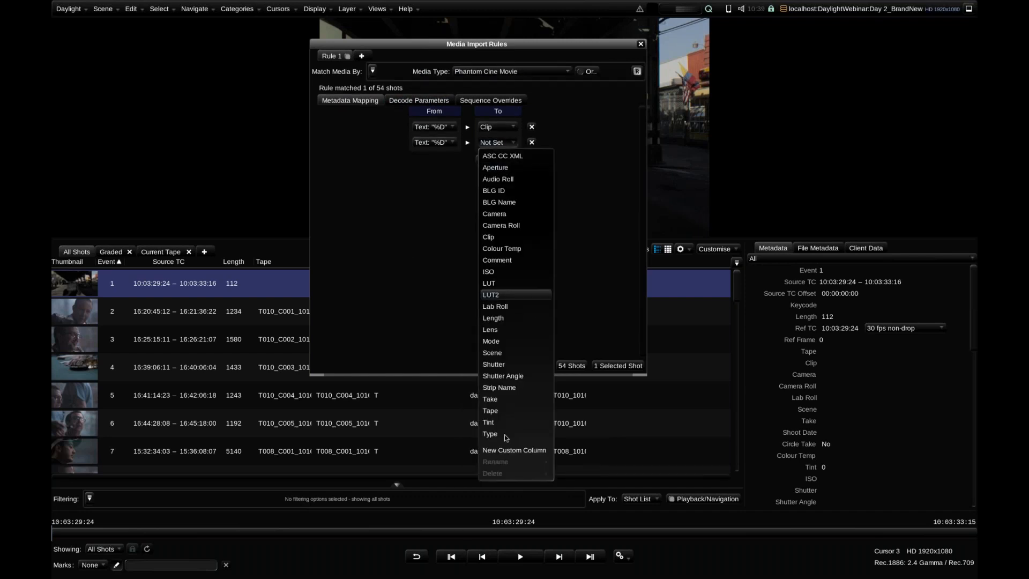
pyautogui.click(507, 410)
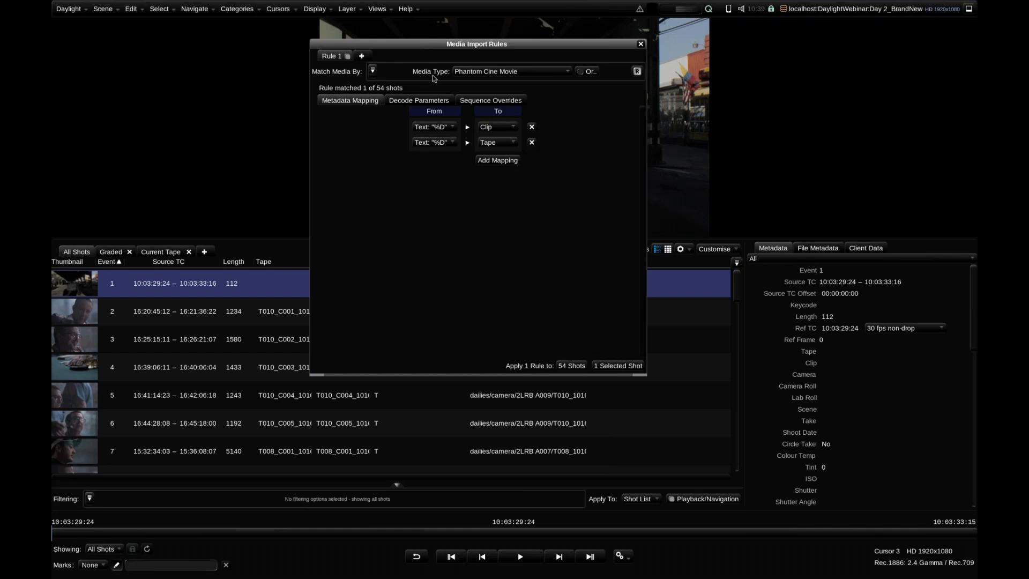
pyautogui.click(569, 367)
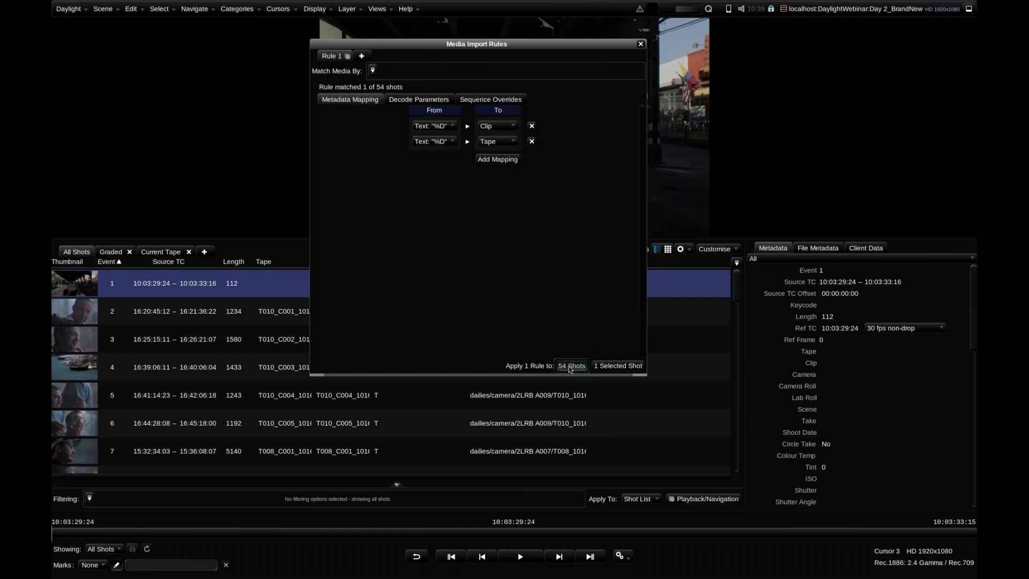
# Move the rules window off the shot list and widen the Clip column to fit the Phantom clip name
pyautogui.moveTo(471, 43); pyautogui.dragTo(468, 399)
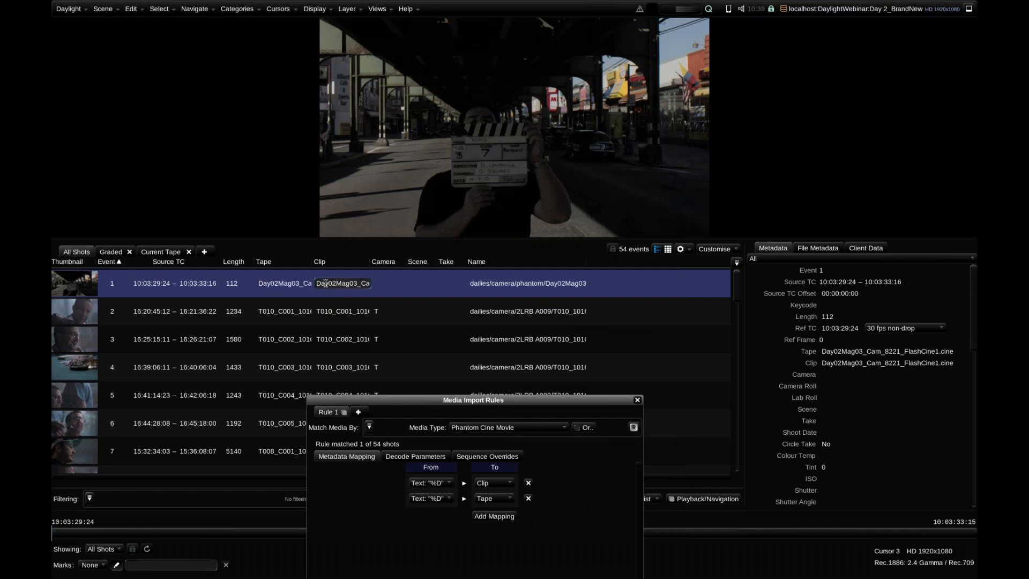
pyautogui.moveTo(371, 261); pyautogui.dragTo(418, 261)
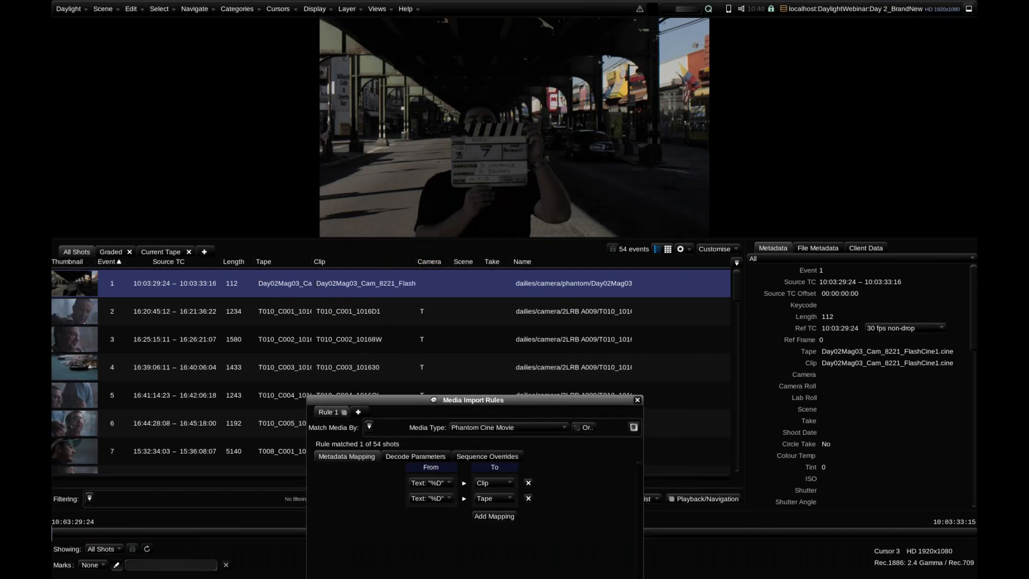
# Bring the rules window back up and rename Rule 1 as Phantom
pyautogui.moveTo(433, 399); pyautogui.dragTo(436, 94)
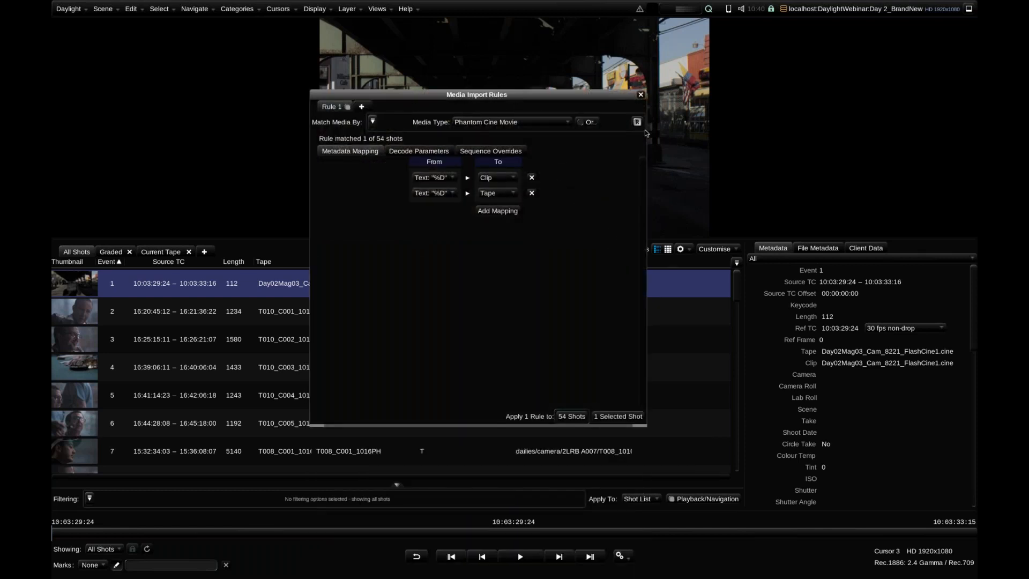
pyautogui.doubleClick(331, 107)
pyautogui.write('Rhantom')
pyautogui.press('Return')
# Create a second import rule that matches the media type R3D Movie
pyautogui.click(369, 106)
pyautogui.click(372, 121)
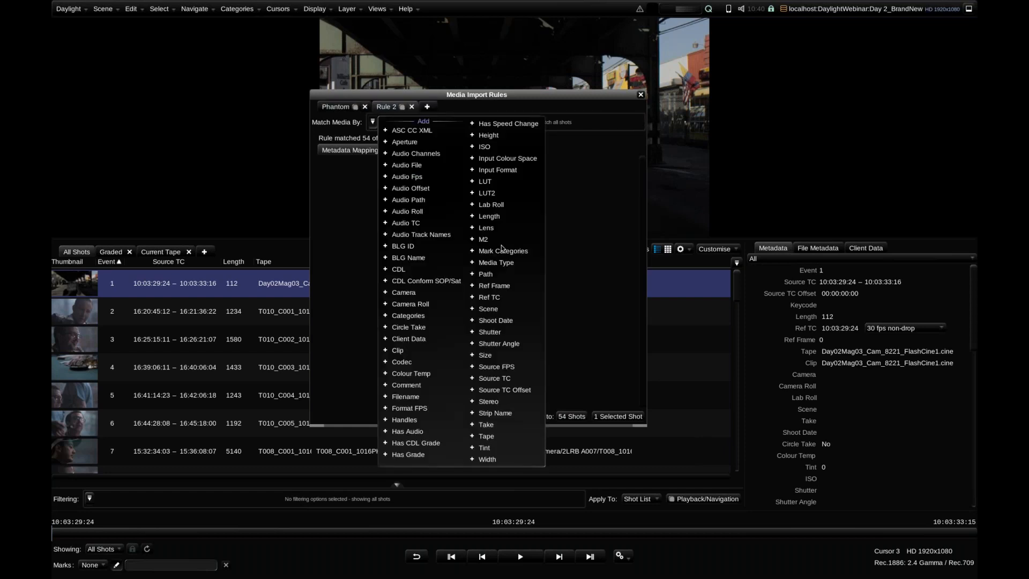
pyautogui.click(509, 263)
pyautogui.click(509, 122)
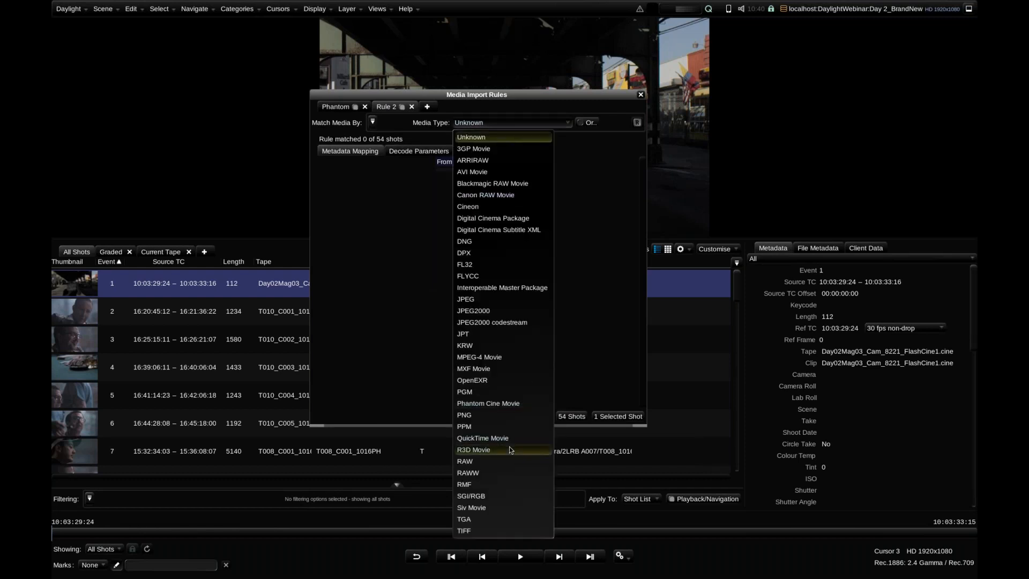
pyautogui.click(474, 449)
# Examine the R3D rule's decode parameters and sequence overrides, and close the Media Import Rules window
pyautogui.click(418, 153)
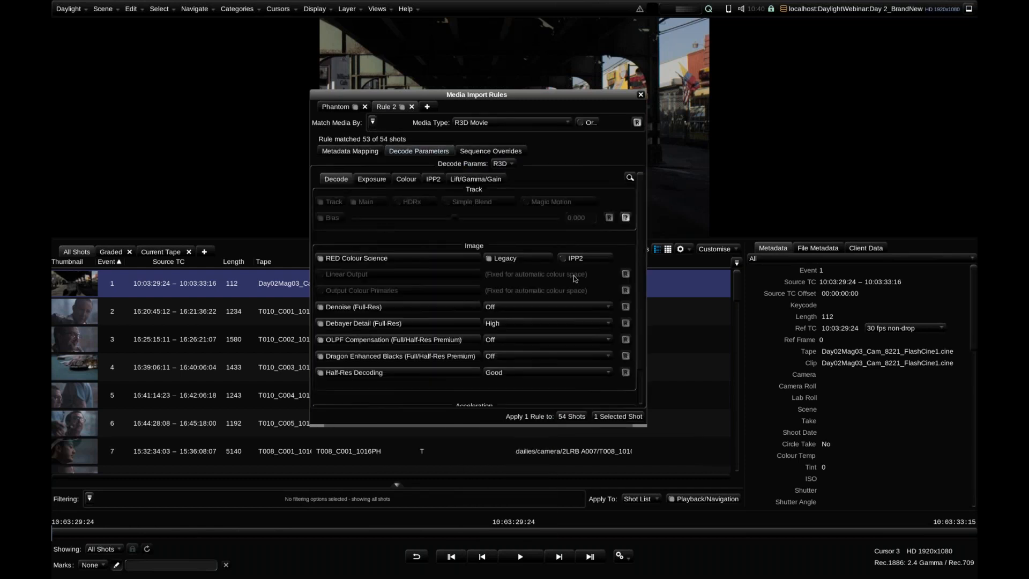
pyautogui.moveTo(641, 213)
pyautogui.mouseDown()
pyautogui.moveTo(639, 240)
pyautogui.moveTo(640, 208)
pyautogui.mouseUp()
pyautogui.click(515, 154)
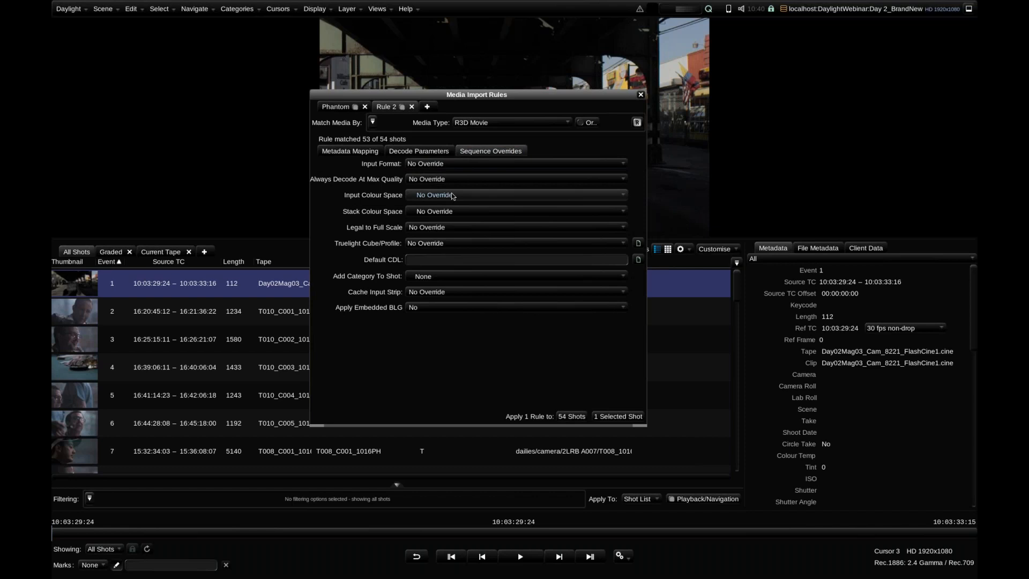
pyautogui.click(373, 155)
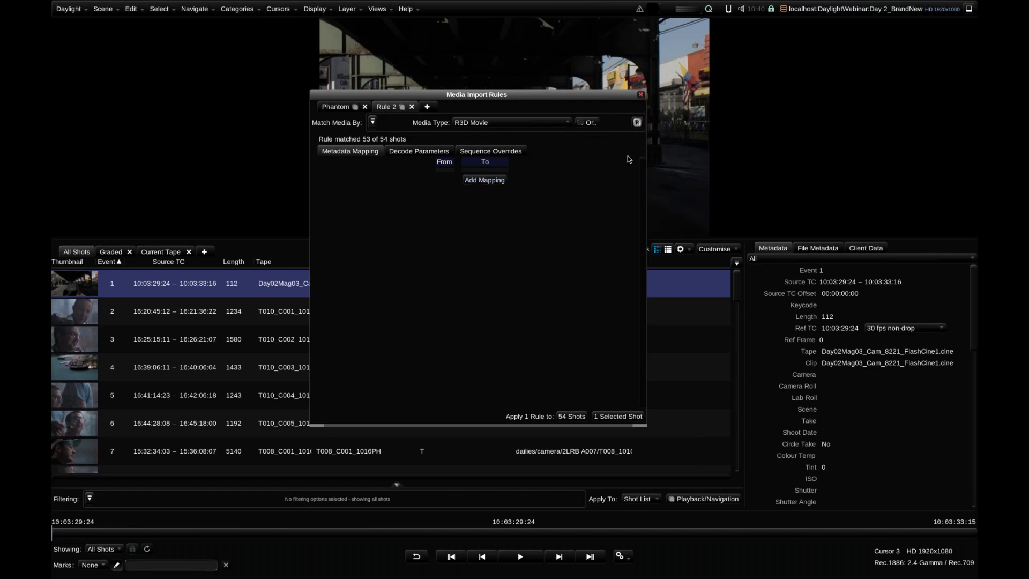
pyautogui.click(642, 94)
# Change the Graded shot view's Has Grade filter to No and rename the view UnGraded
pyautogui.scroll(-1, 739, 280)
pyautogui.scroll(1, 739, 280)
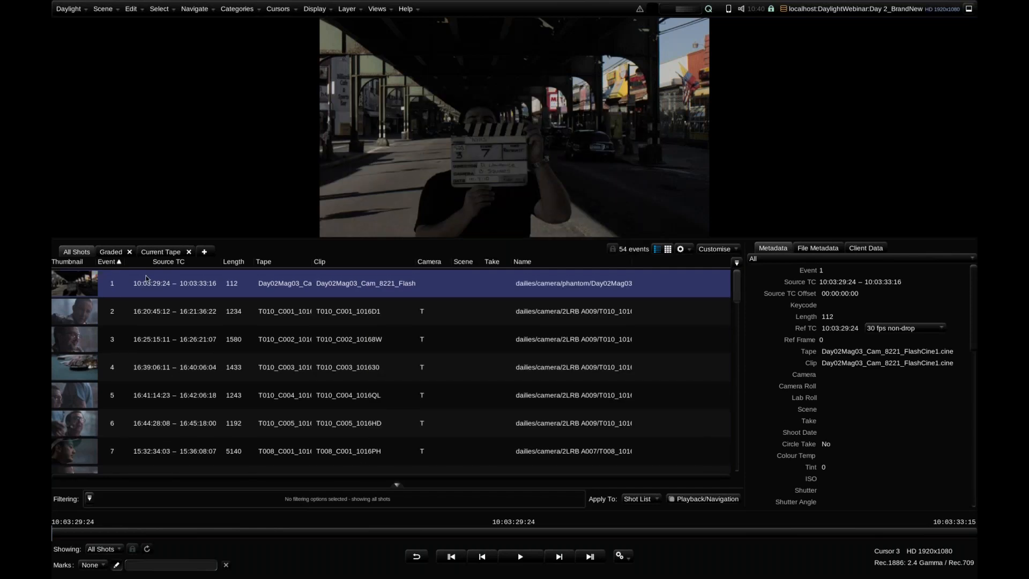
pyautogui.click(111, 251)
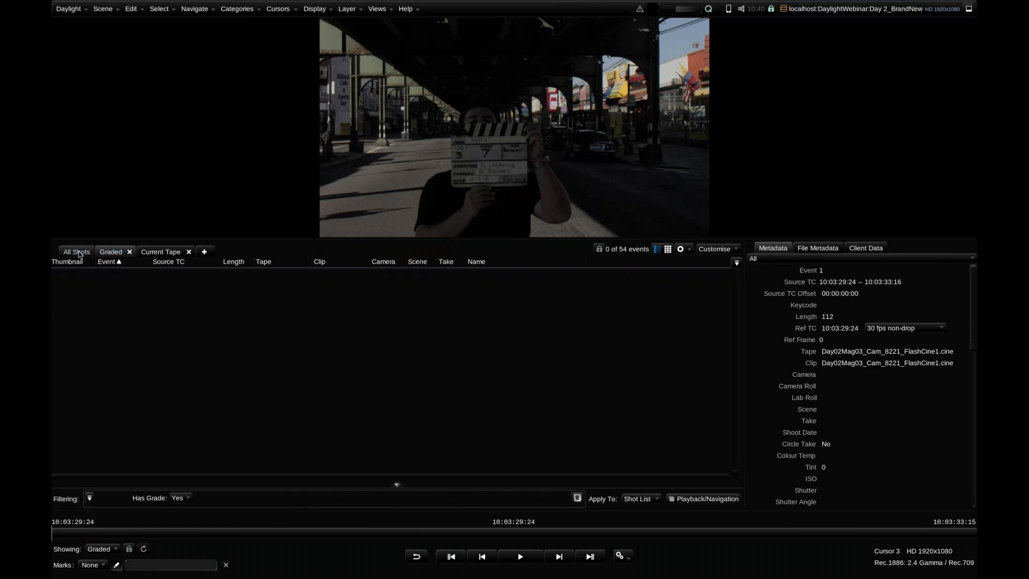
pyautogui.click(79, 253)
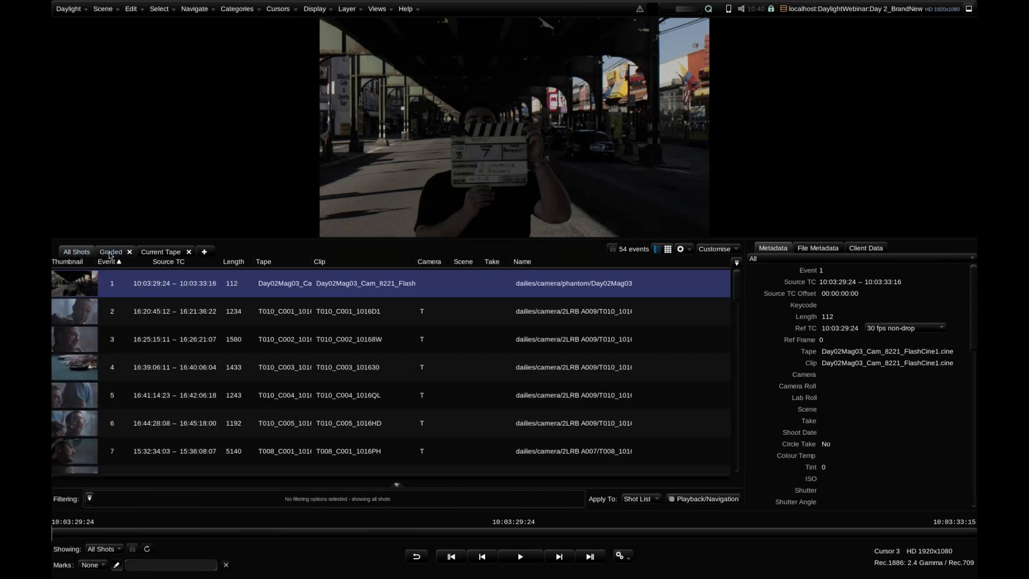
pyautogui.click(110, 253)
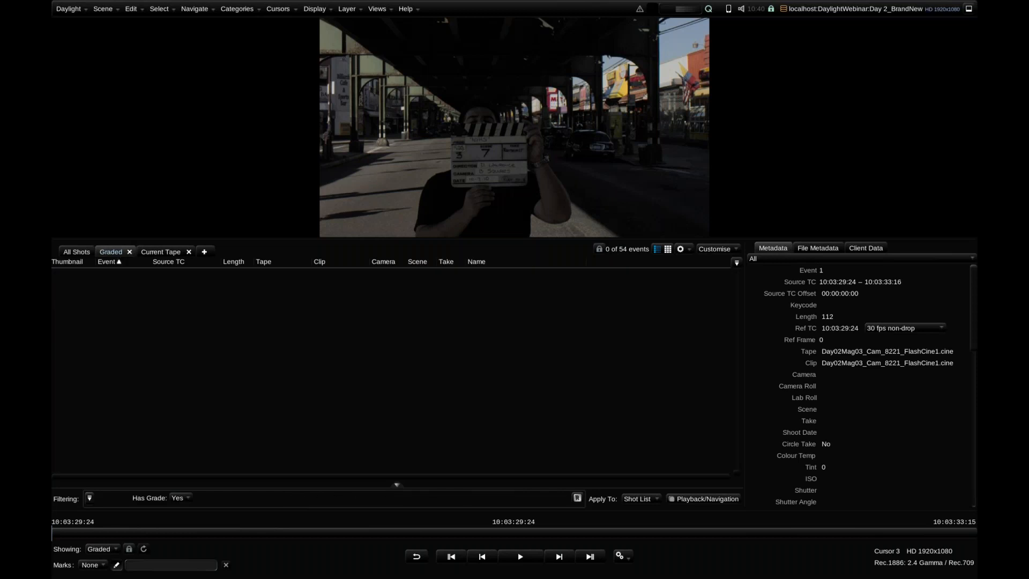
pyautogui.click(178, 498)
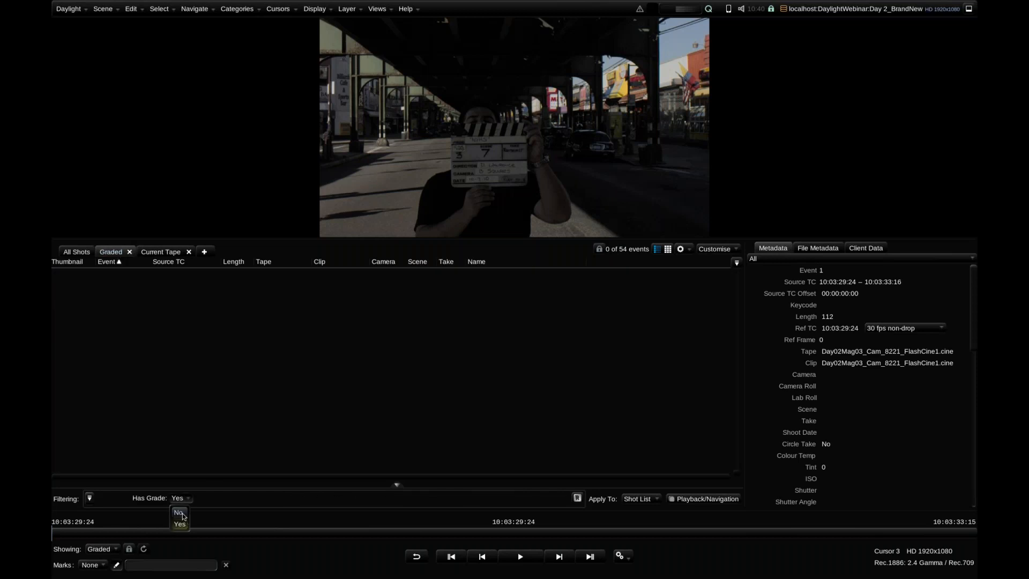
pyautogui.click(182, 517)
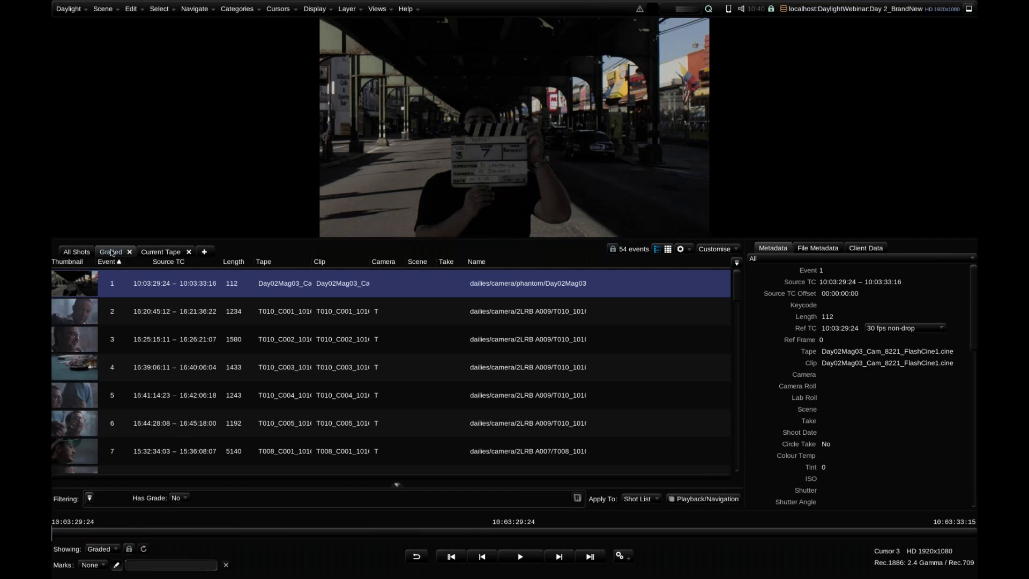
pyautogui.write('Un')
pyautogui.press('Return')
# Compare what the Current Tape view lists for the Phantom shot and for the shot of event 3
pyautogui.click(173, 256)
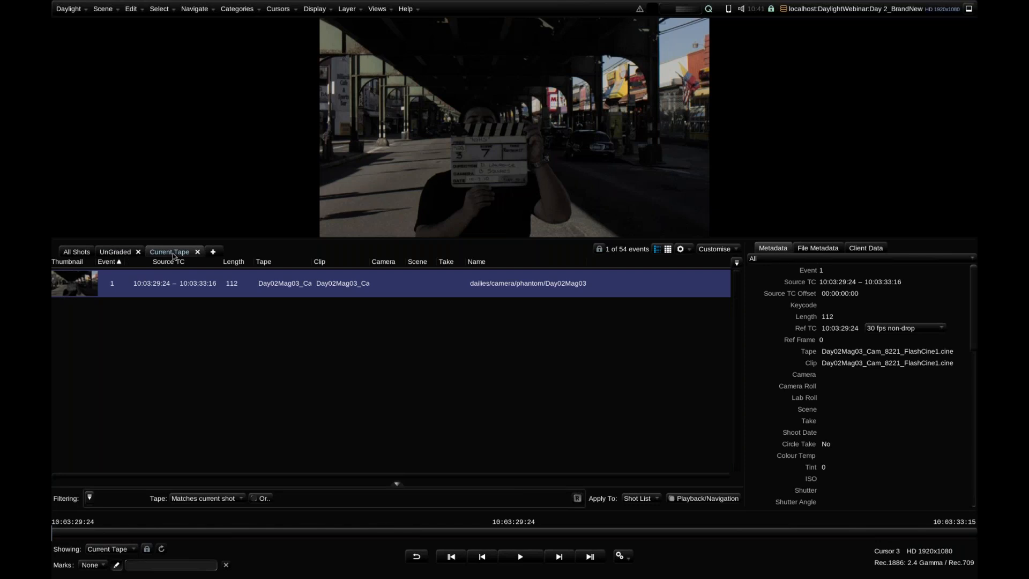
pyautogui.click(76, 252)
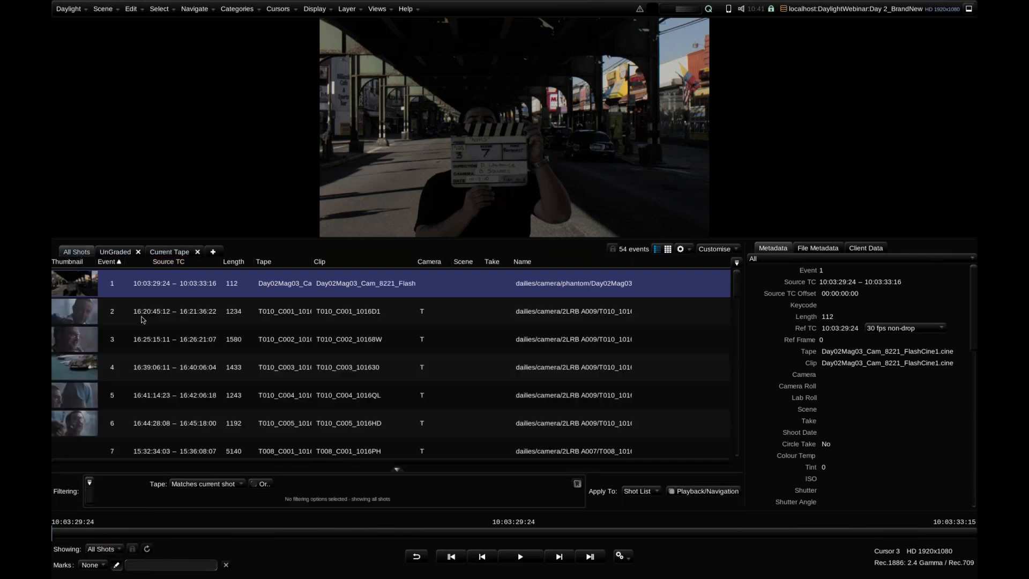
pyautogui.click(152, 339)
pyautogui.click(169, 252)
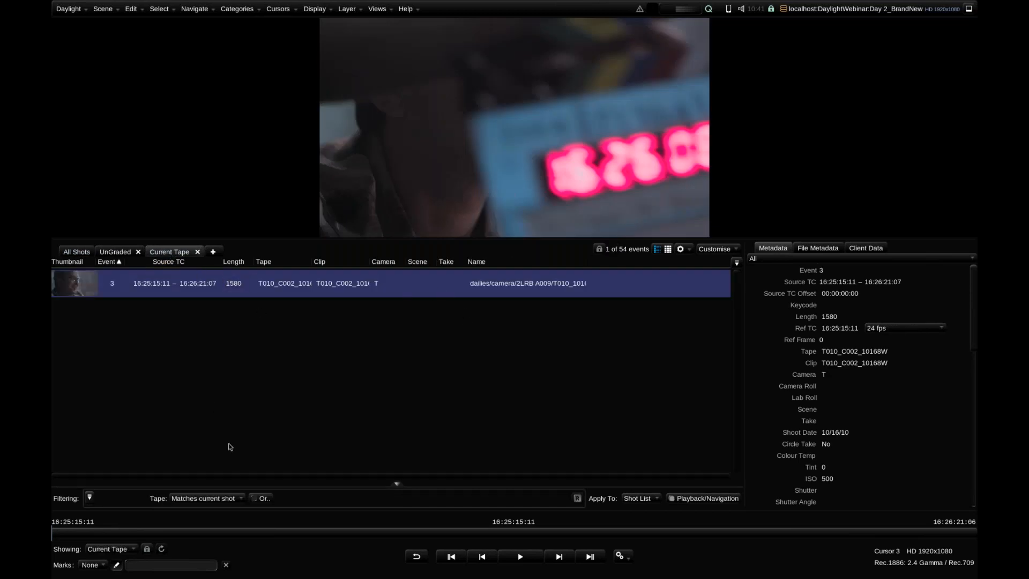
# Replace the Current Tape view's Tape filter with a Camera filter set to Matches current shot
pyautogui.click(158, 499)
pyautogui.click(90, 497)
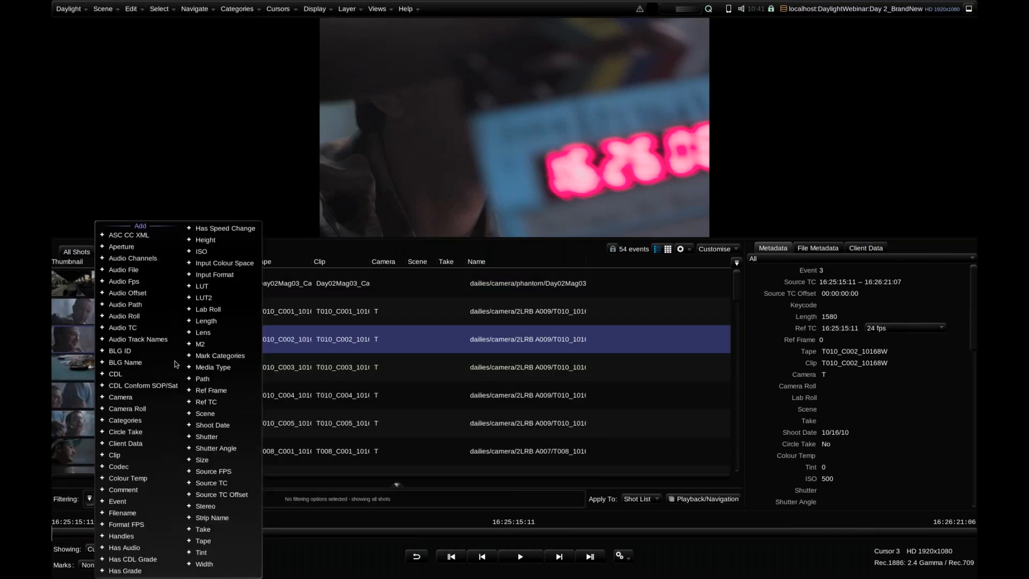
pyautogui.click(144, 400)
pyautogui.click(177, 499)
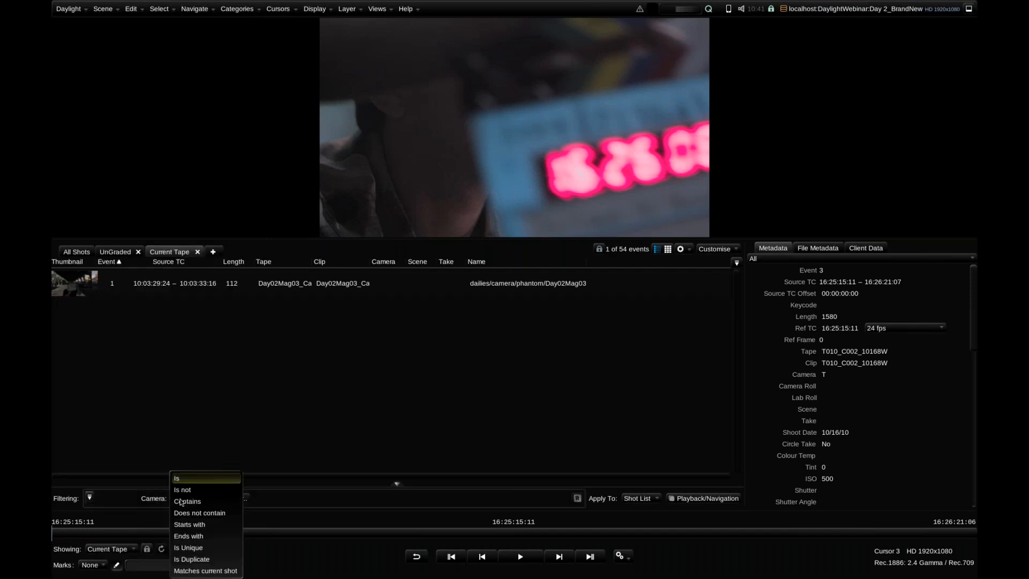
pyautogui.click(214, 571)
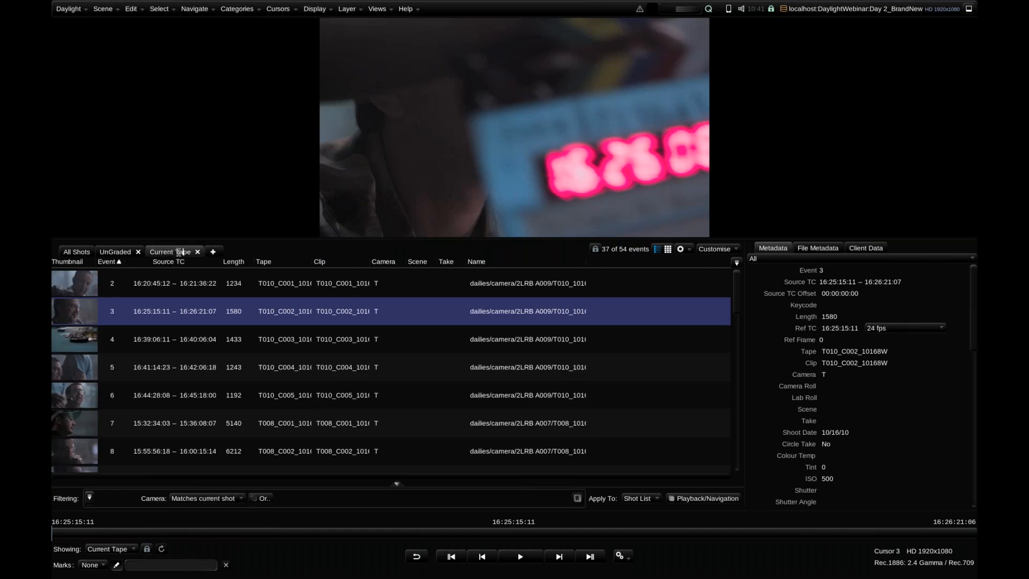
# Rename the Current Tape shot view Current Camera
pyautogui.press('BackSpace')
pyautogui.press('BackSpace')
pyautogui.press('BackSpace')
pyautogui.write('Camera')
pyautogui.press('Return')
# Make event 31 the current shot and examine which shots the Current Camera view lists for it
pyautogui.scroll(-5, 736, 336)
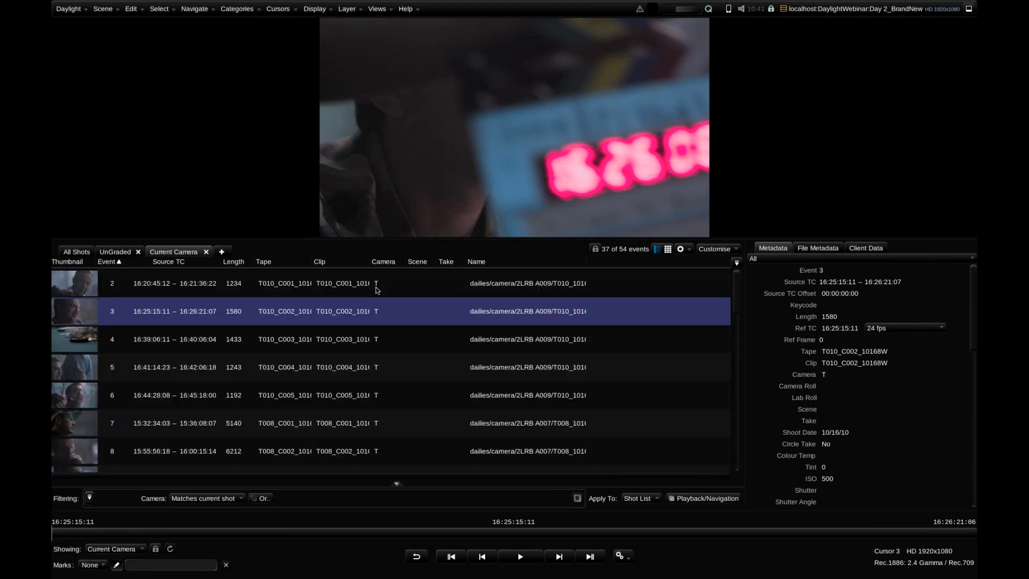
pyautogui.click(76, 251)
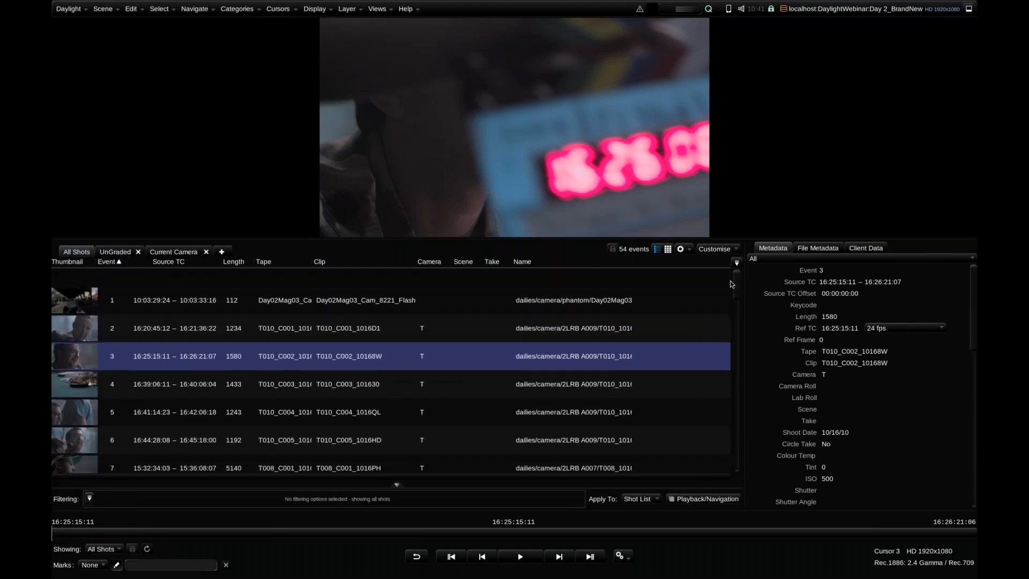
pyautogui.scroll(-15, 744, 384)
pyautogui.scroll(-1, 744, 385)
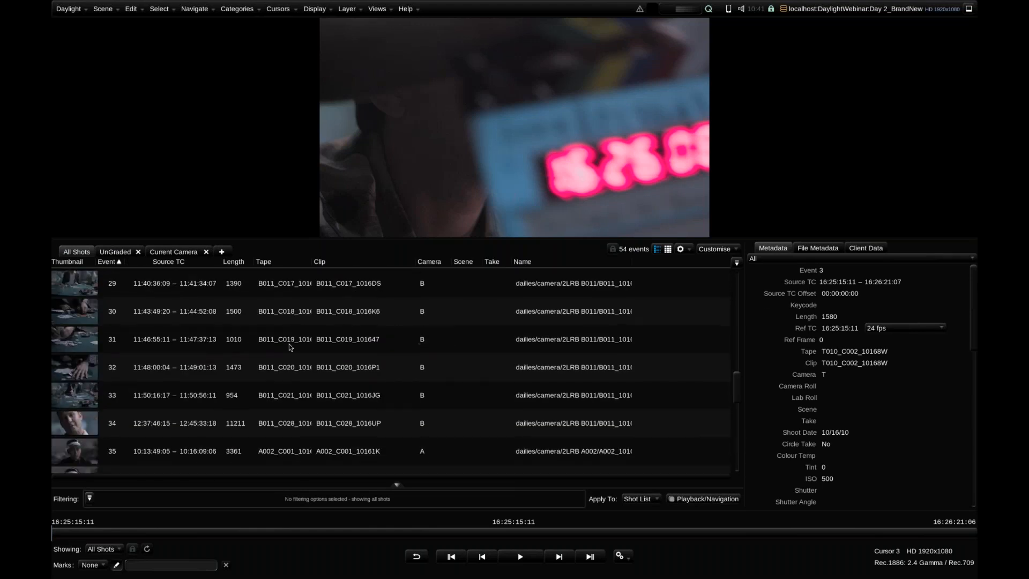
pyautogui.click(227, 339)
pyautogui.click(179, 256)
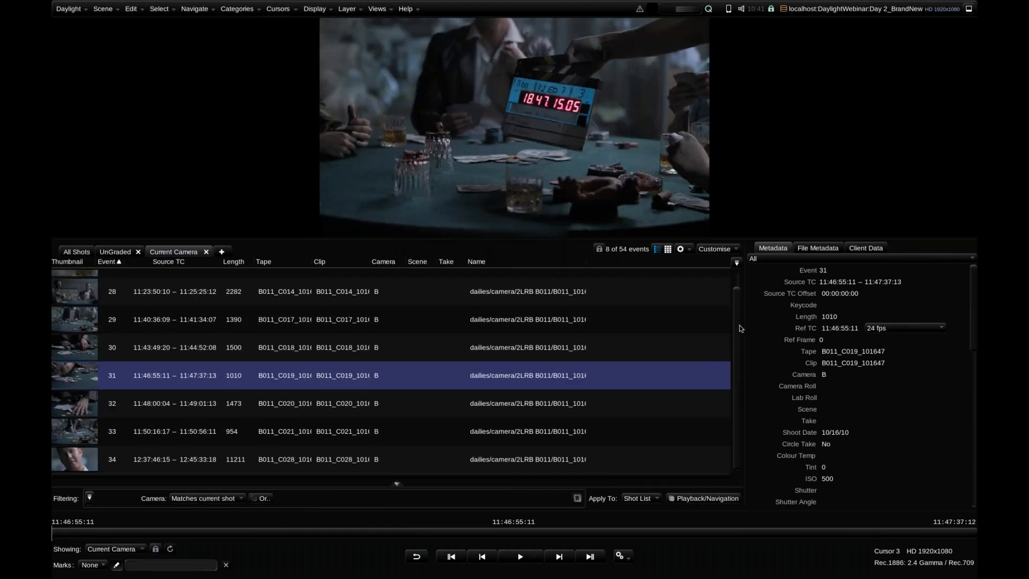
pyautogui.scroll(1, 741, 418)
pyautogui.scroll(1, 741, 421)
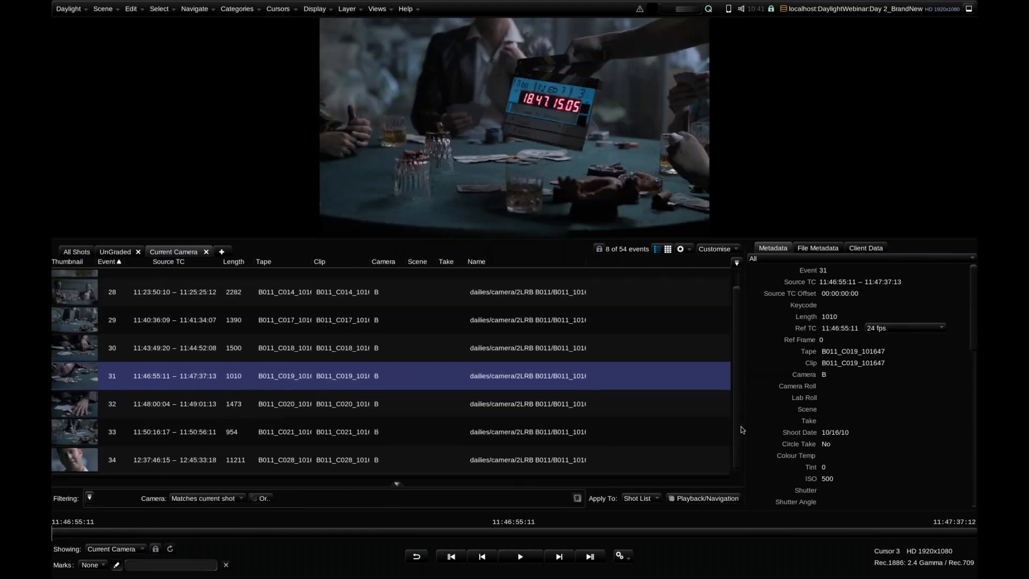
# Add a shot view named No Audio and replace its Camera filter with Has Audio set to No
pyautogui.click(222, 251)
pyautogui.doubleClick(231, 251)
pyautogui.write('No Audio')
pyautogui.press('Return')
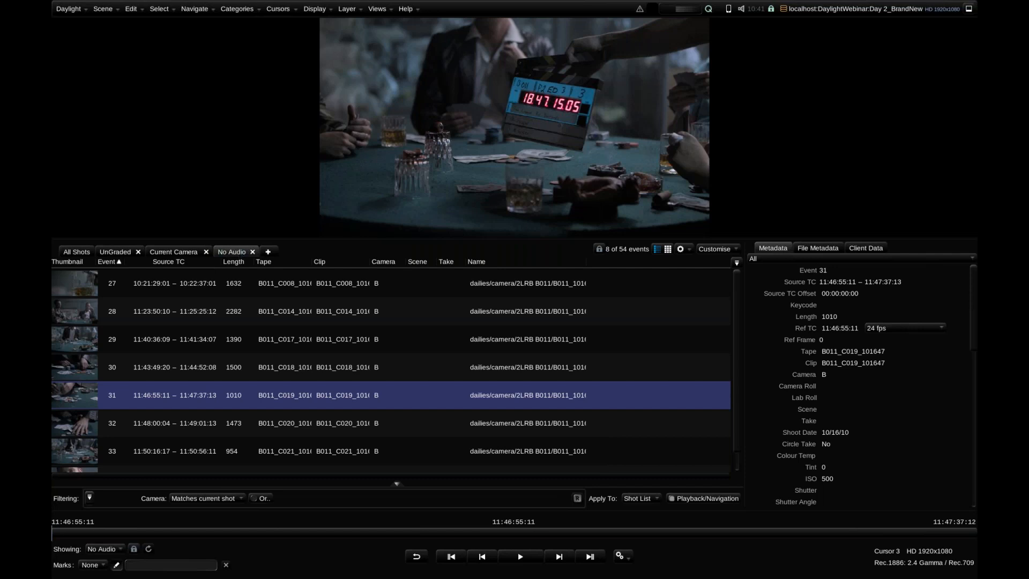
pyautogui.click(143, 499)
pyautogui.click(89, 497)
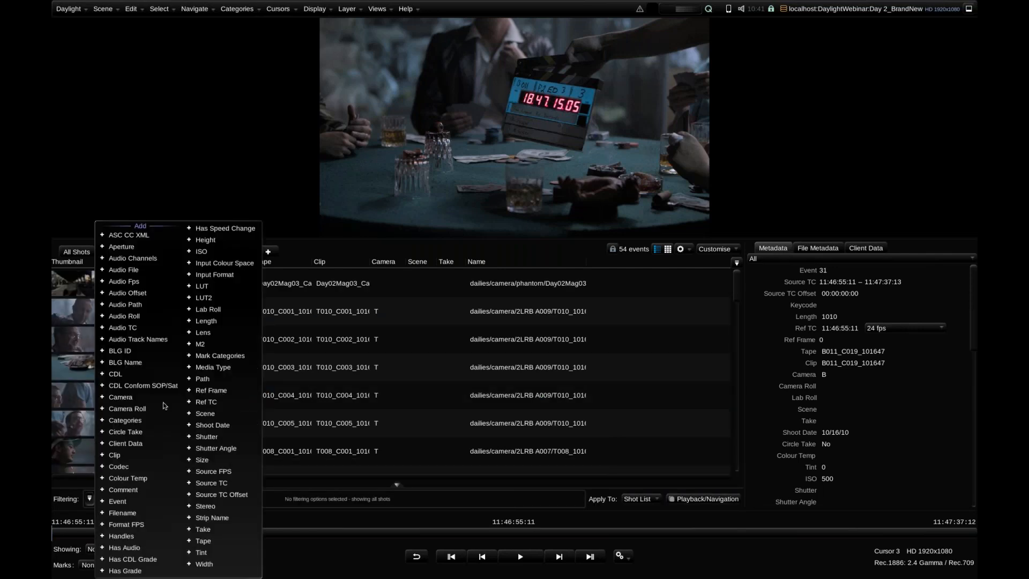
pyautogui.click(155, 547)
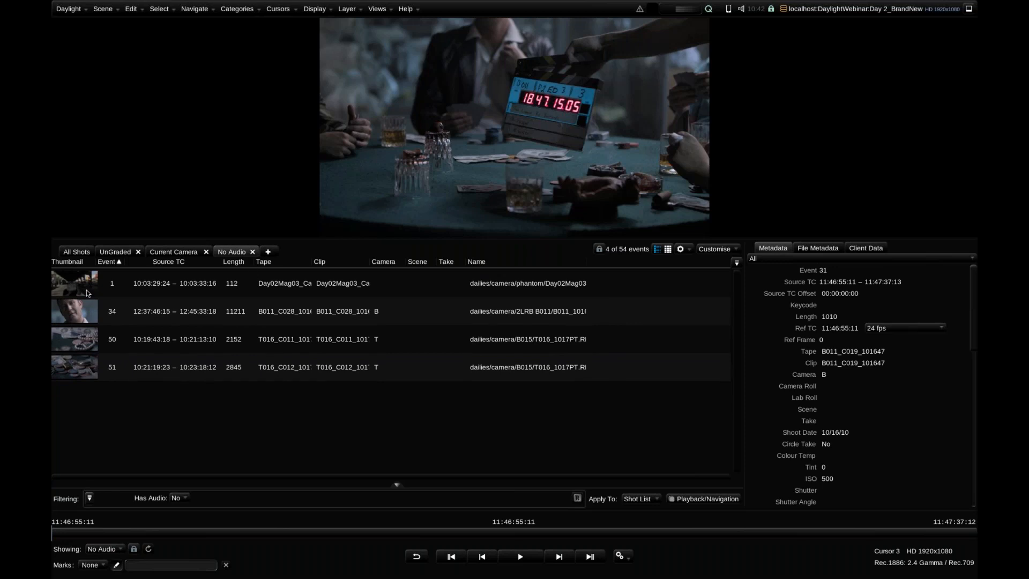
# Look through the shots of events 1, 34 and 50 in the No Audio view
pyautogui.click(82, 309)
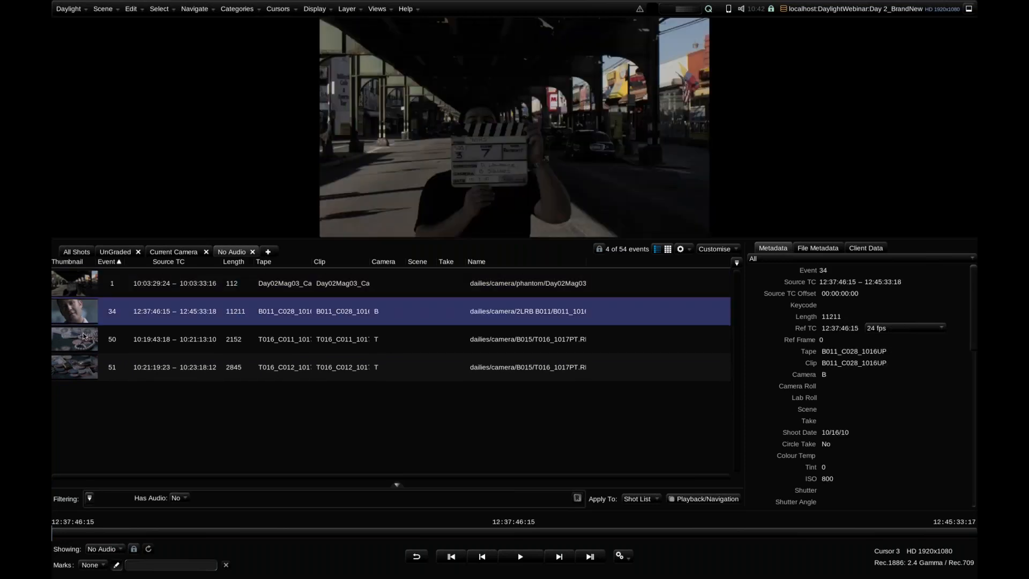
pyautogui.click(79, 282)
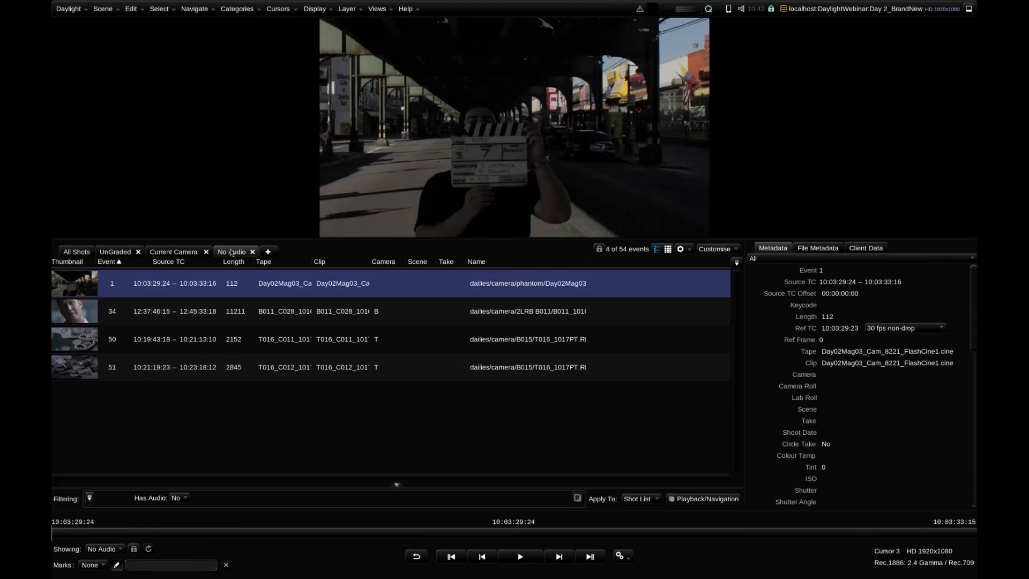
pyautogui.click(81, 315)
pyautogui.click(78, 285)
pyautogui.click(80, 309)
pyautogui.click(80, 328)
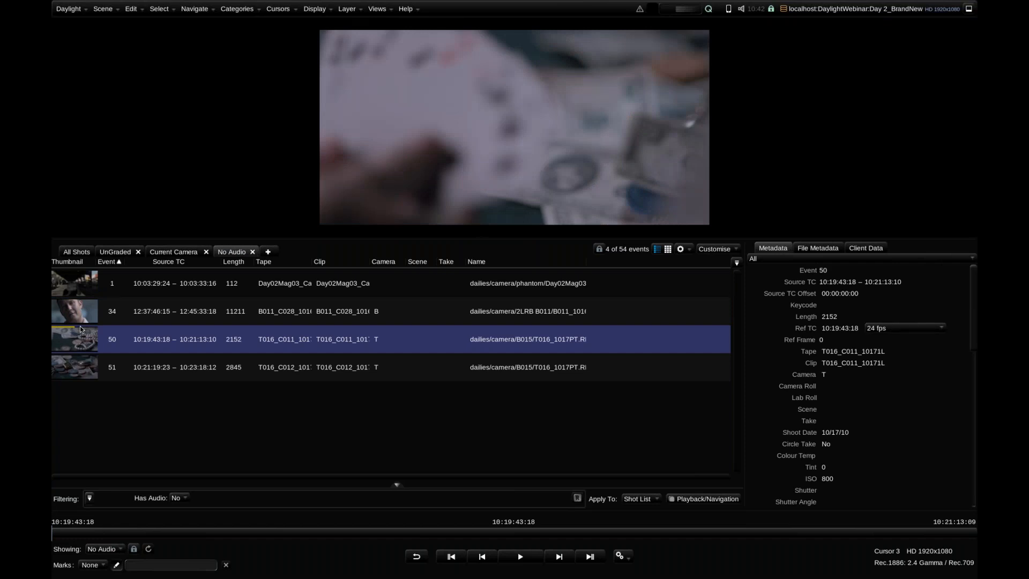
# Show the Audio Path column in the All Shots view
pyautogui.click(82, 252)
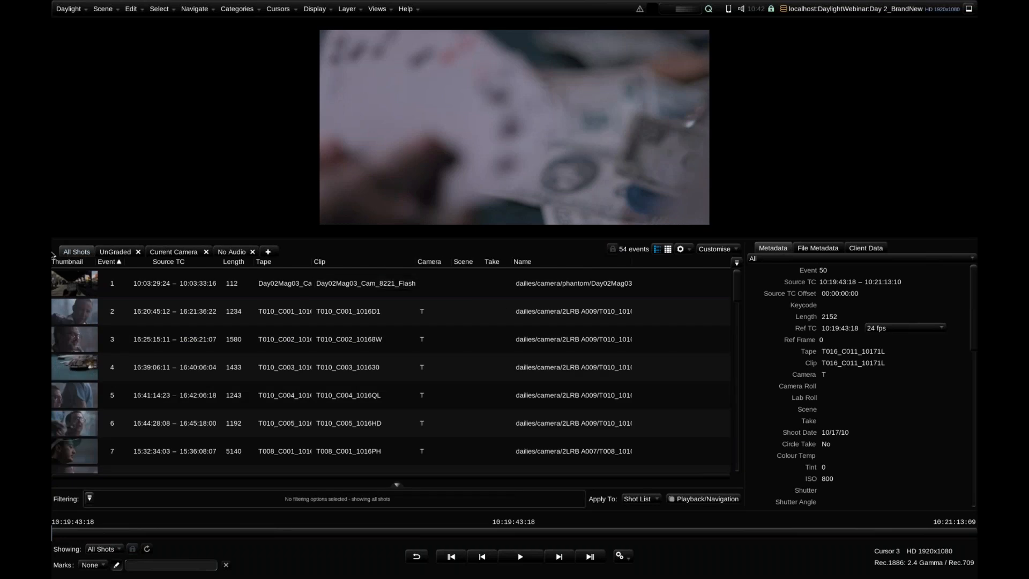
pyautogui.click(737, 262)
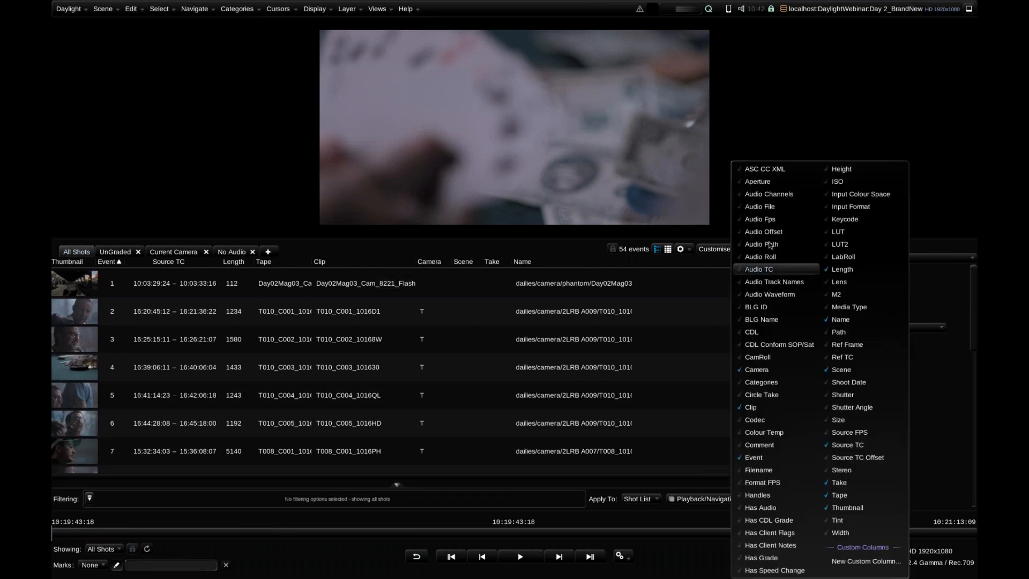
pyautogui.click(761, 244)
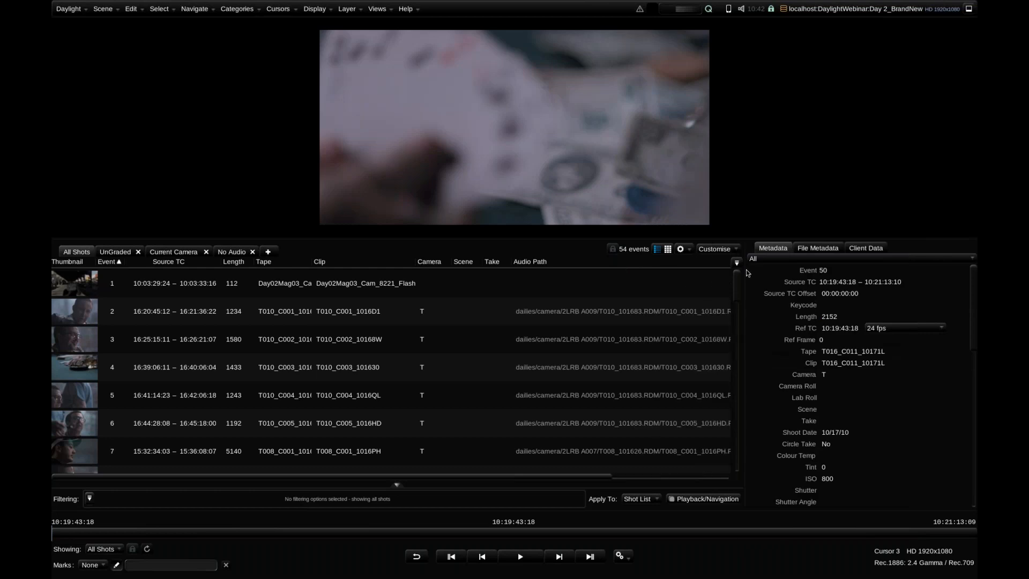
pyautogui.moveTo(603, 478); pyautogui.dragTo(673, 479)
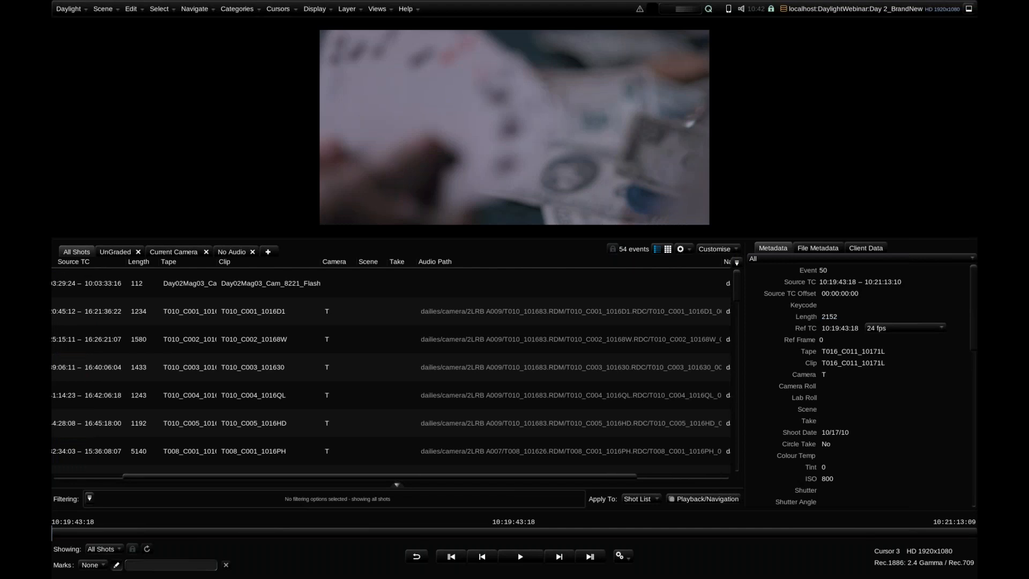
# Compare the audio paths in the Day 2 scene's All Shots view with those in Day 2_BrandNew
pyautogui.click(858, 8)
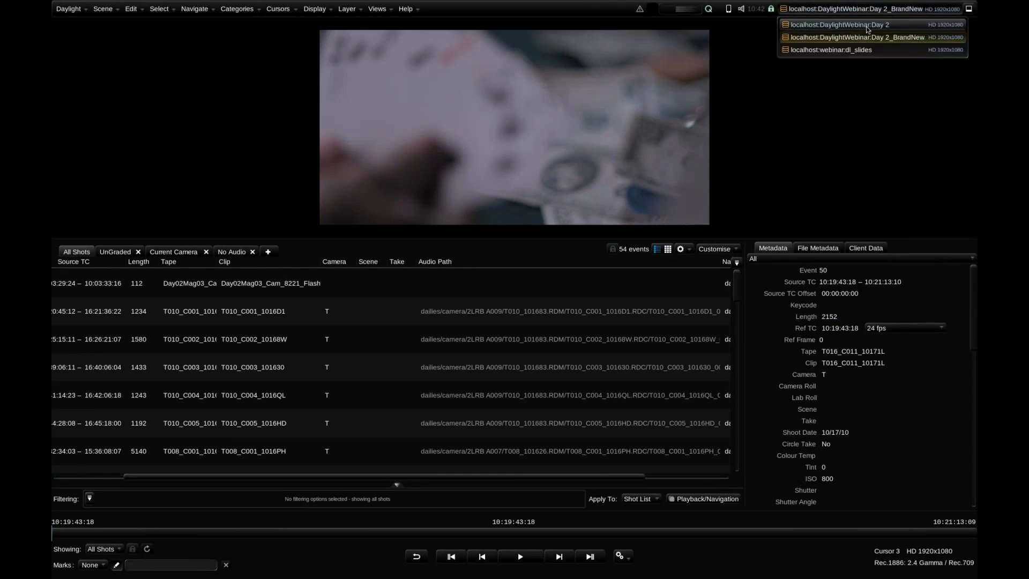
pyautogui.click(867, 27)
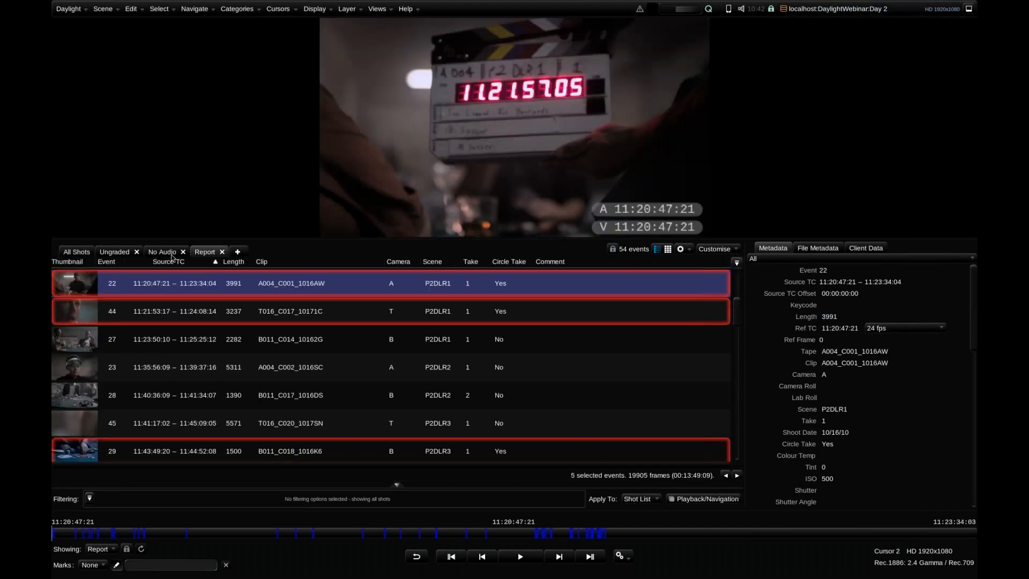
pyautogui.click(75, 252)
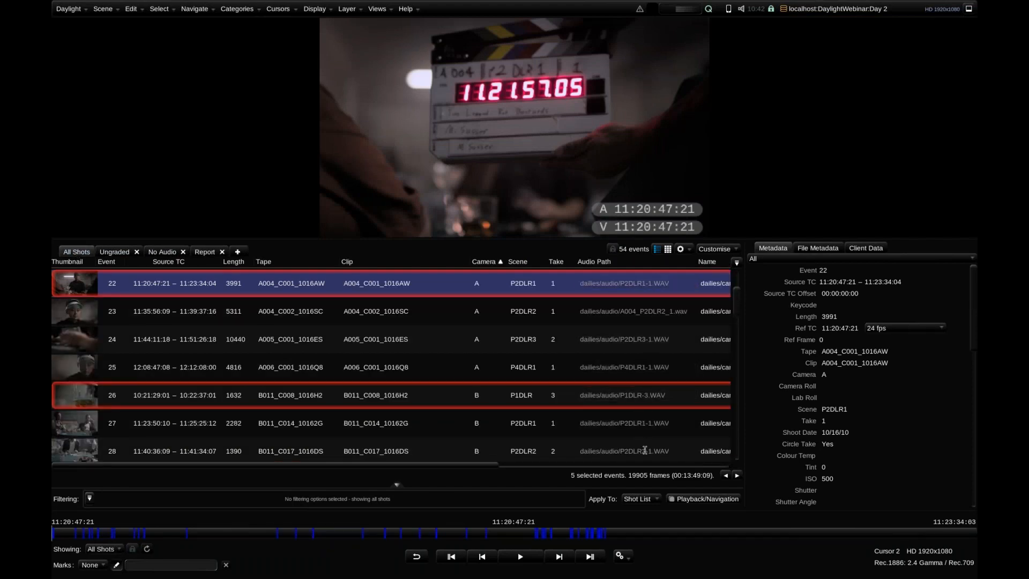
pyautogui.click(817, 9)
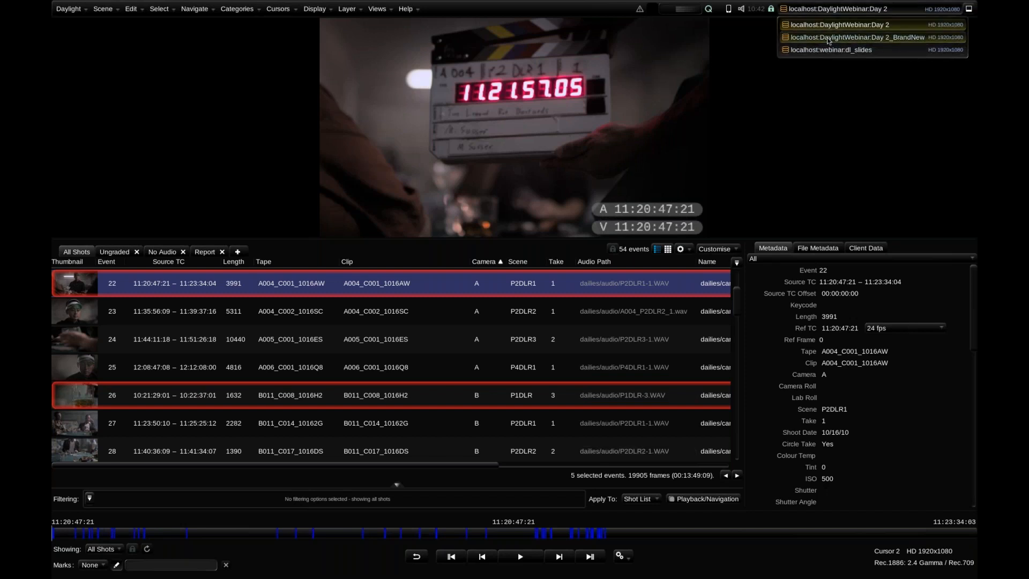
pyautogui.click(828, 38)
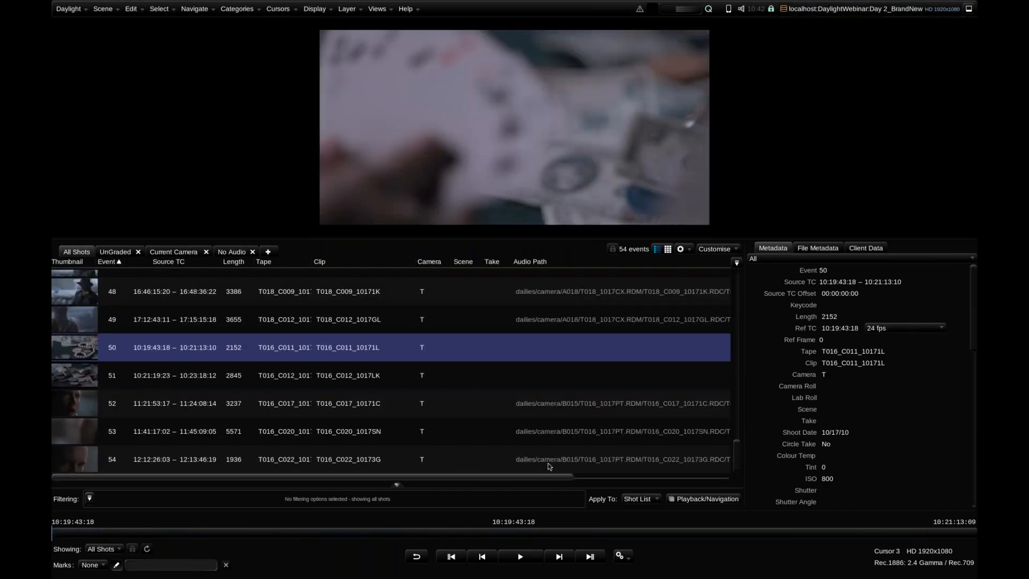
pyautogui.hscroll(5, 662, 449)
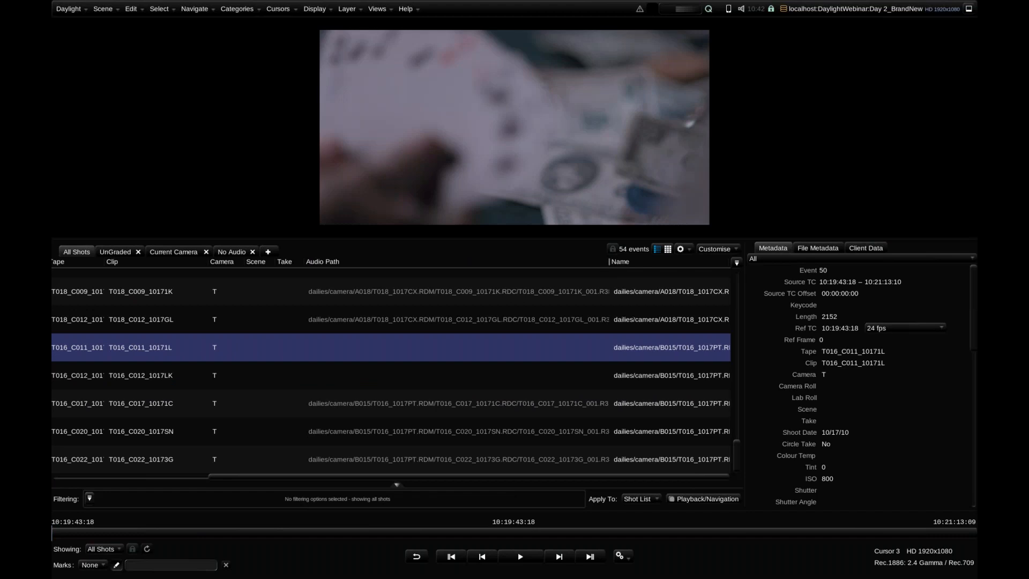
# Open Audio Sync from the No Audio view and set its search directory to /dailies/audio on the WEBINAR volume
pyautogui.click(225, 252)
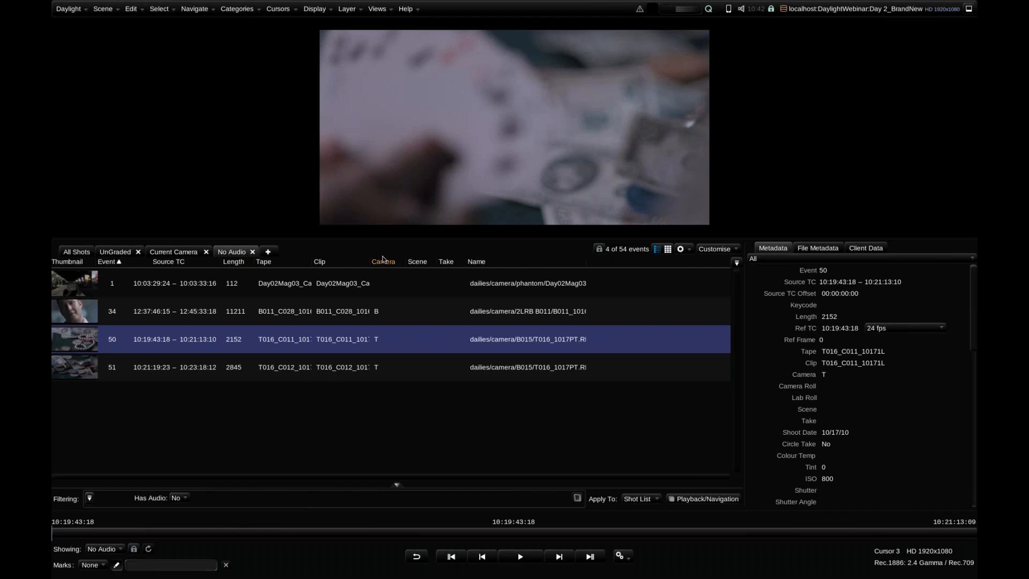
pyautogui.click(378, 9)
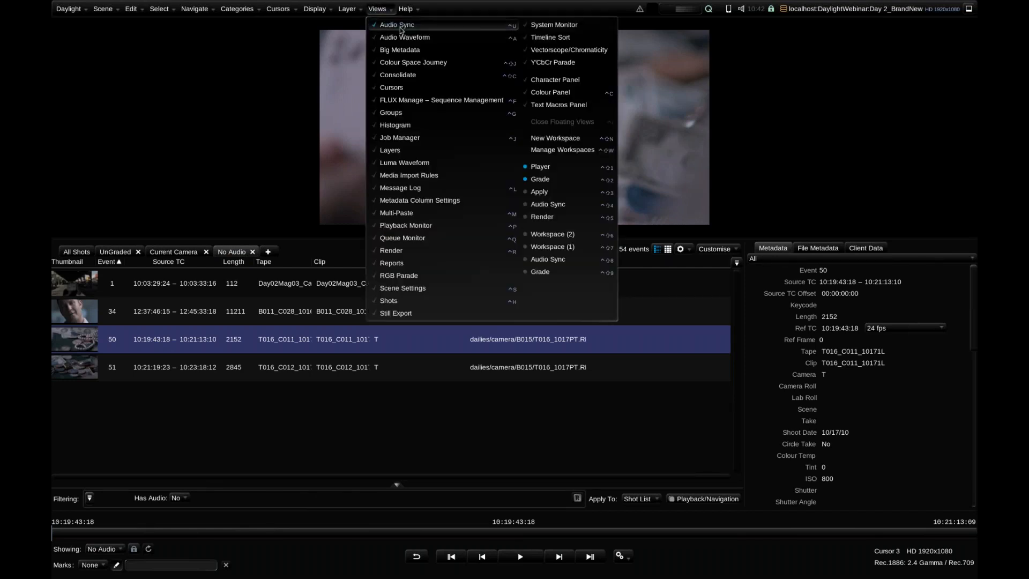
pyautogui.click(400, 27)
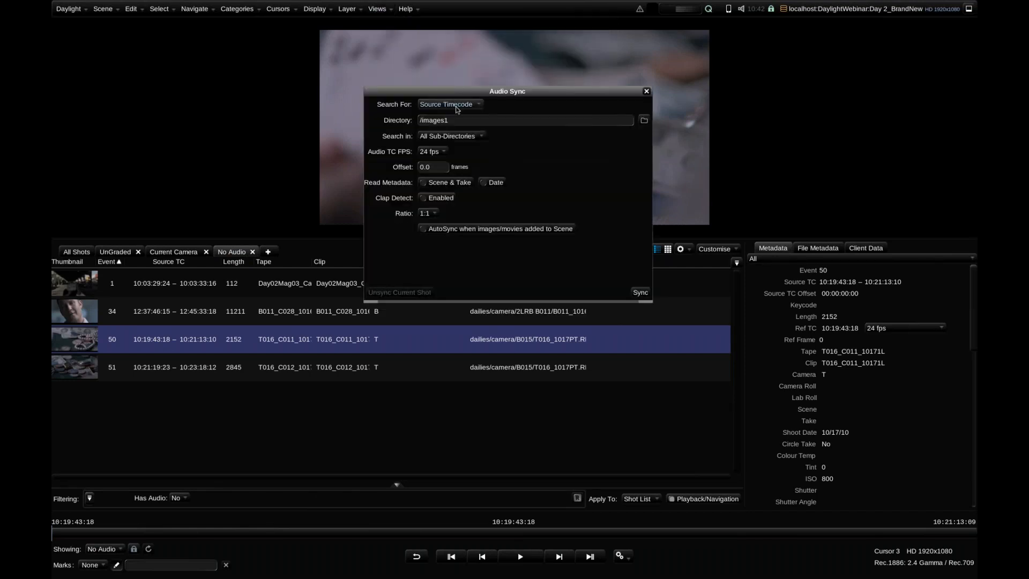
pyautogui.click(643, 121)
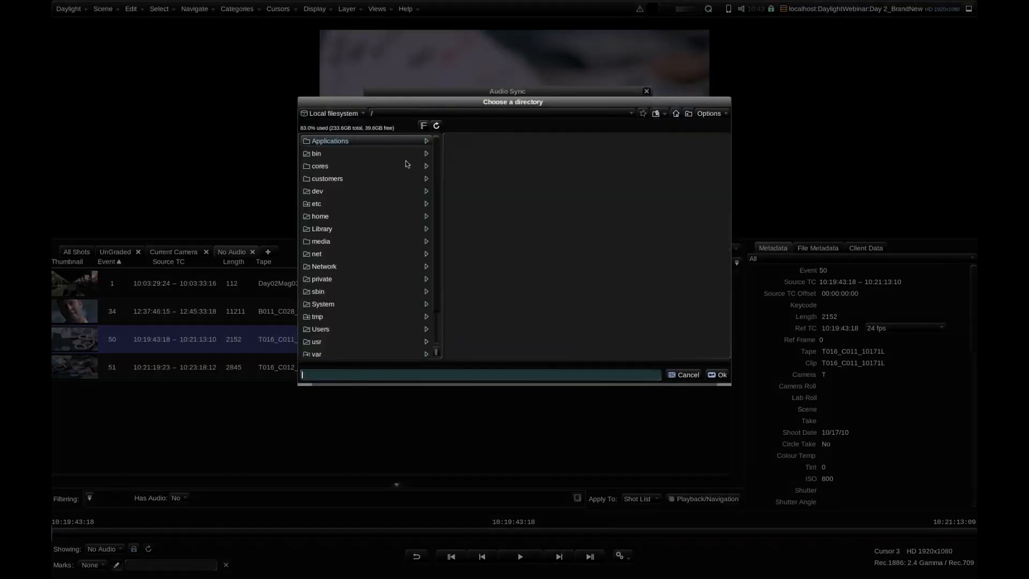
pyautogui.click(348, 115)
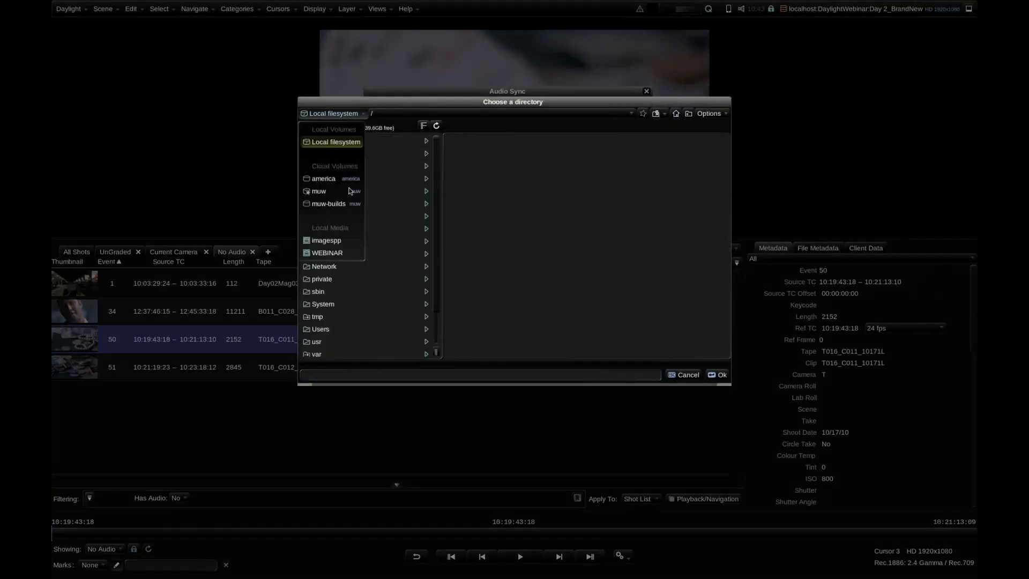
pyautogui.click(351, 251)
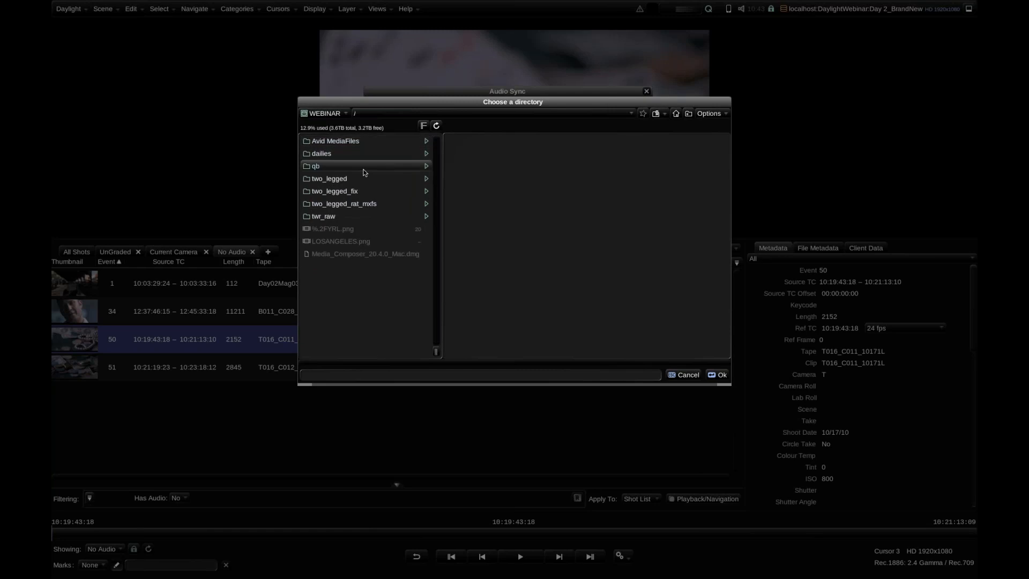
pyautogui.click(357, 155)
pyautogui.click(474, 141)
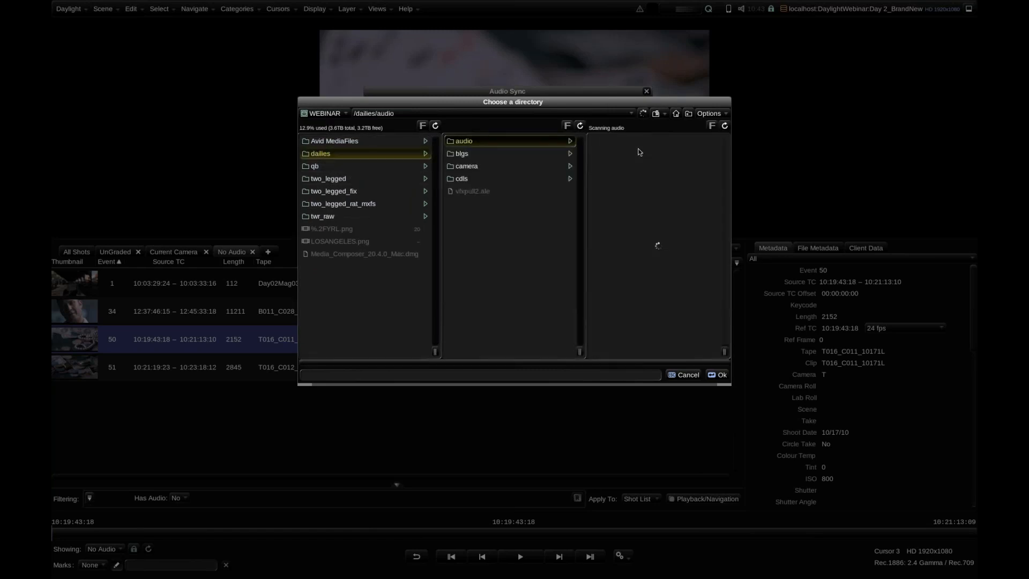
pyautogui.click(718, 374)
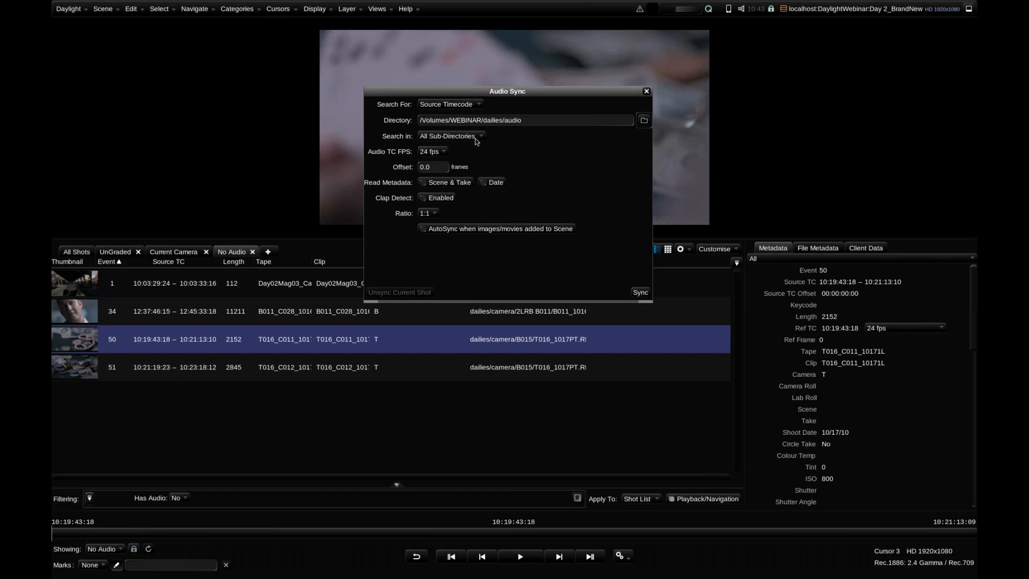
# Set the Audio TC FPS to 23.976 fps, enable reading Scene & Take and Date metadata, leave AutoSync off, and close Audio Sync
pyautogui.click(436, 151)
pyautogui.click(437, 165)
pyautogui.click(456, 183)
pyautogui.click(492, 183)
pyautogui.click(457, 230)
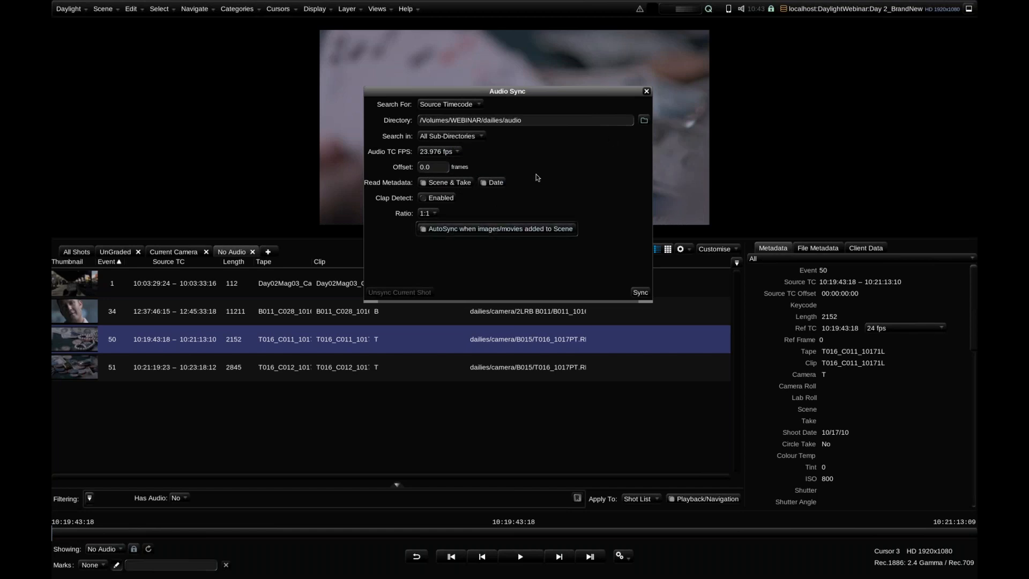
pyautogui.click(504, 230)
pyautogui.moveTo(526, 94); pyautogui.dragTo(454, 88)
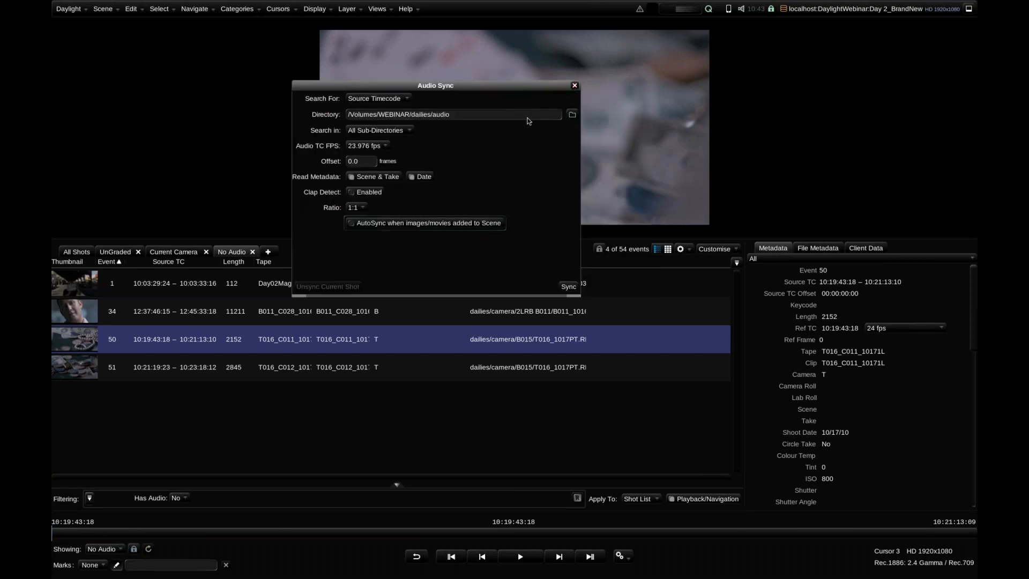
pyautogui.click(574, 85)
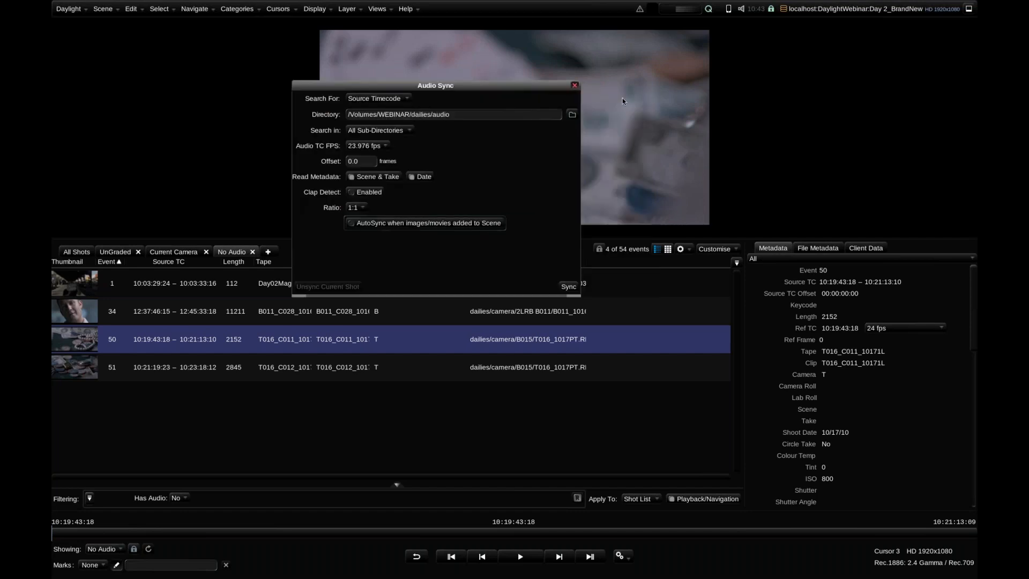
# Check the Play during Scrub audio option and scrub through shot 50 in the No Audio view
pyautogui.click(741, 9)
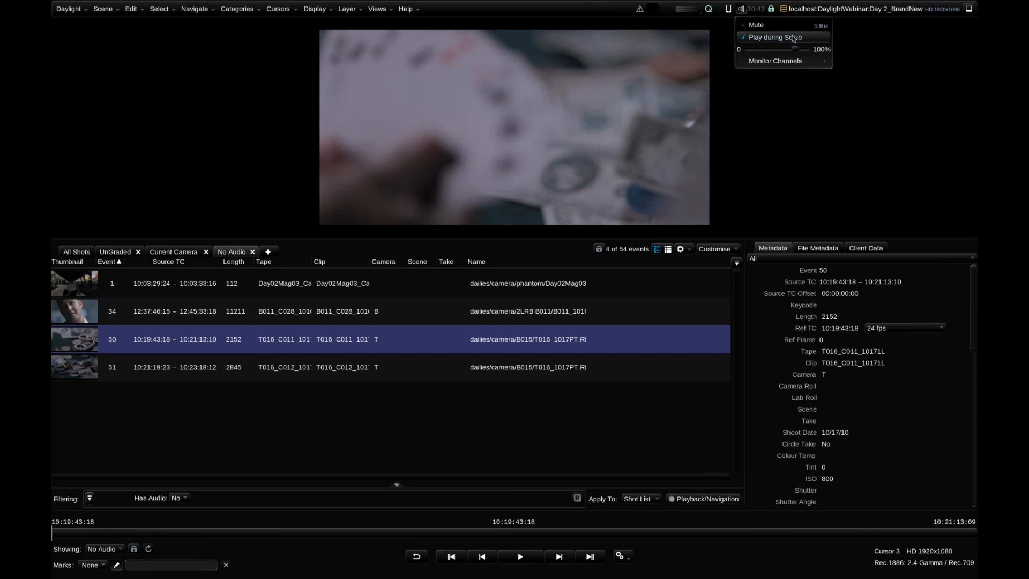
pyautogui.click(258, 532)
pyautogui.click(344, 532)
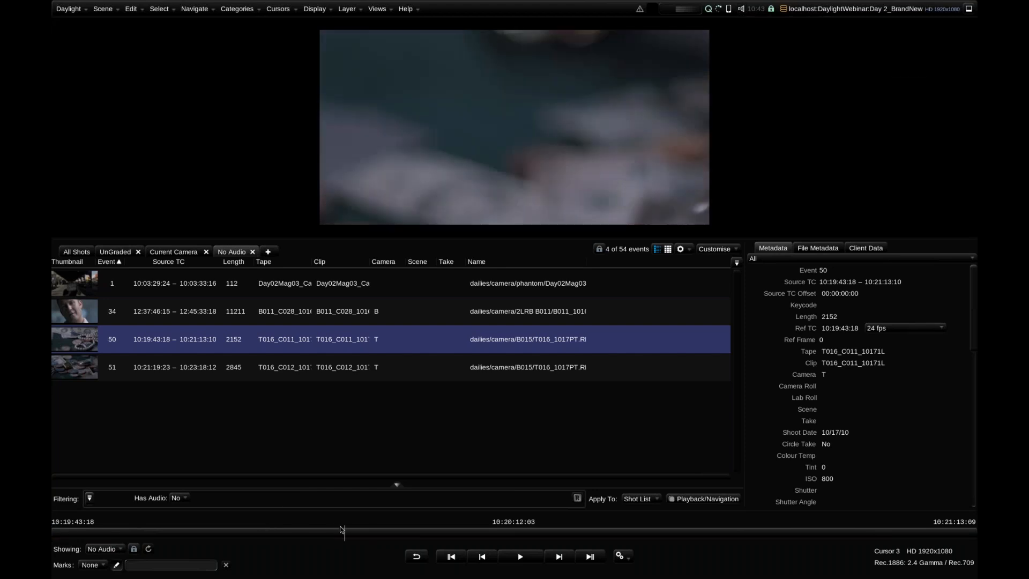
pyautogui.click(743, 8)
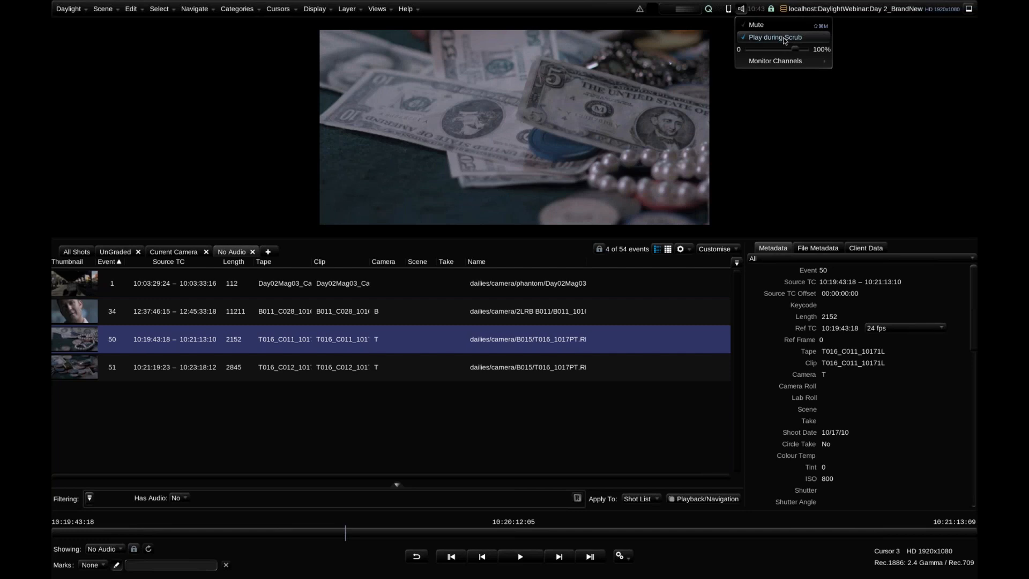
pyautogui.click(630, 46)
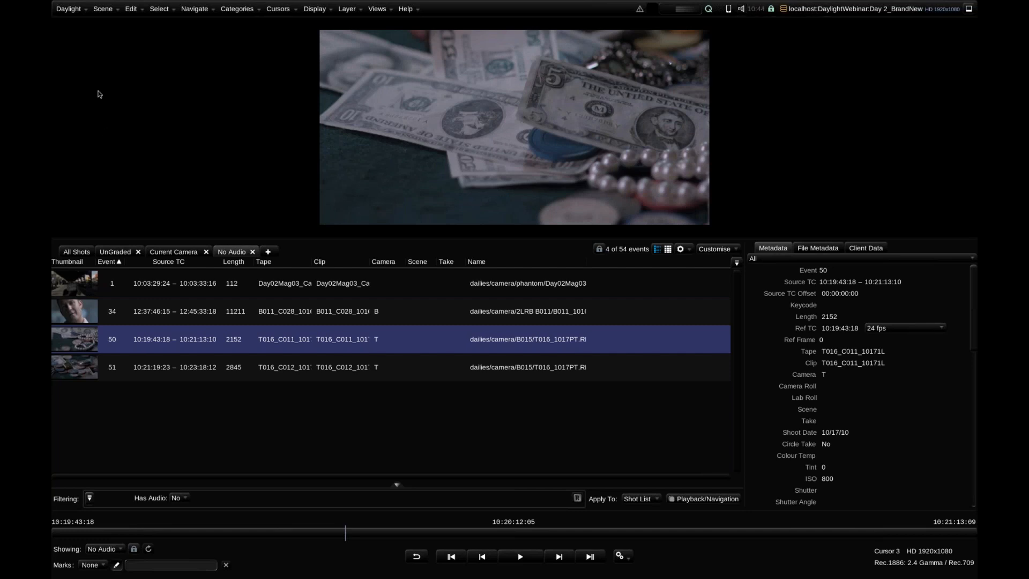
# Search the preferences for "review", examine the Review Lead-in and Lead-out Time settings, and return to scrubbing shot 50
pyautogui.click(69, 9)
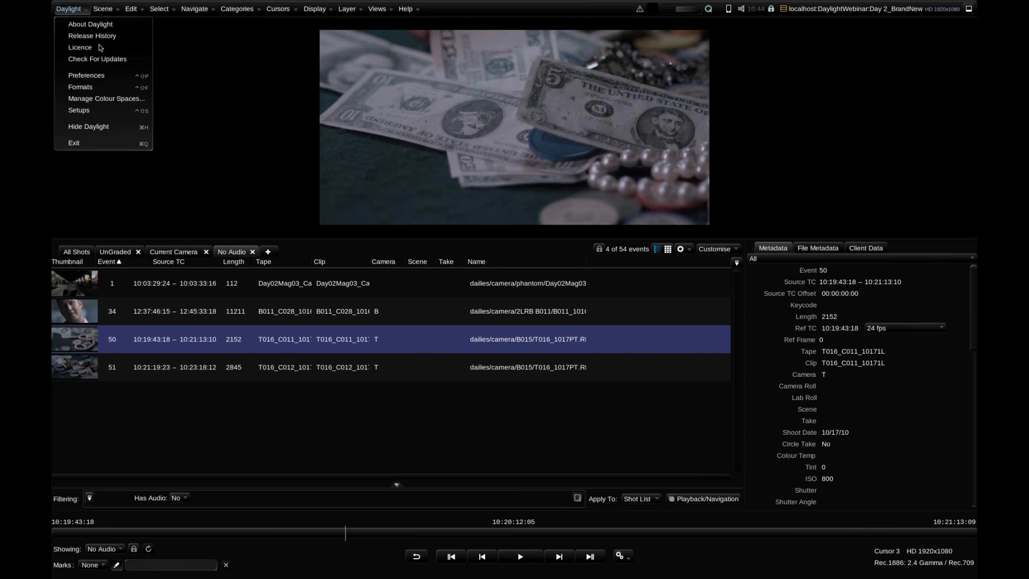
pyautogui.click(116, 77)
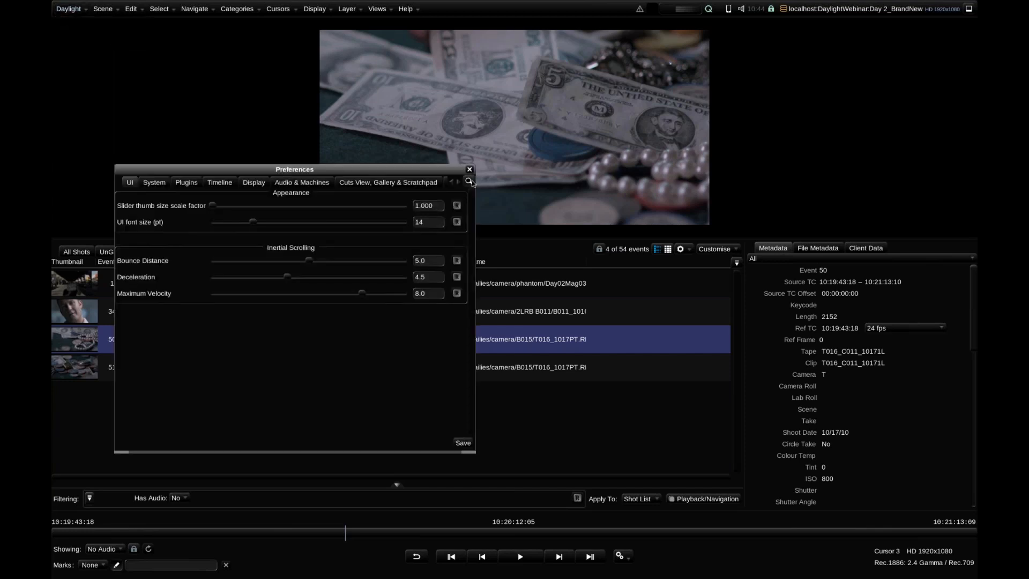
pyautogui.hotkey('ctrl', 'f')
pyautogui.write('review')
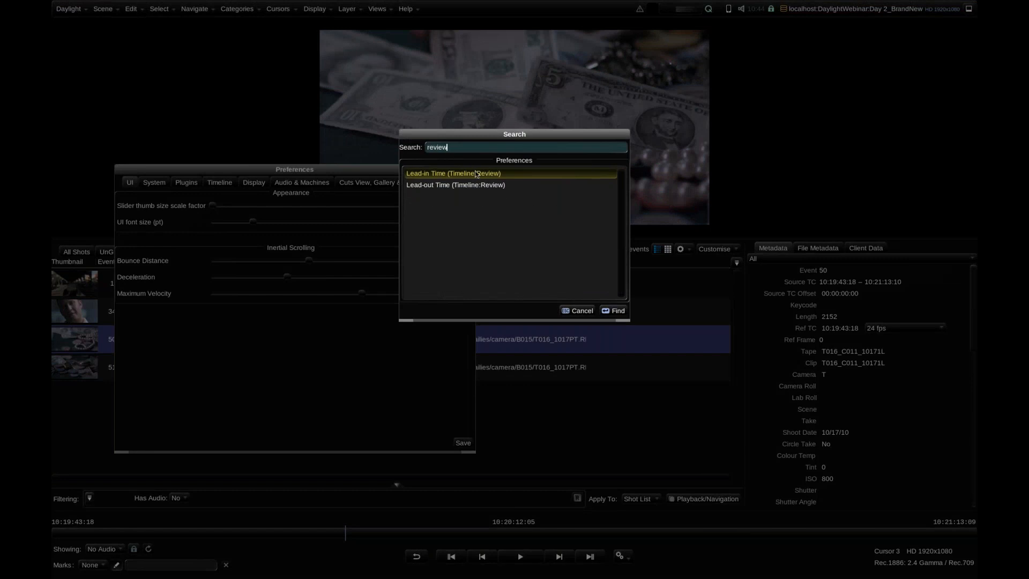
pyautogui.click(613, 310)
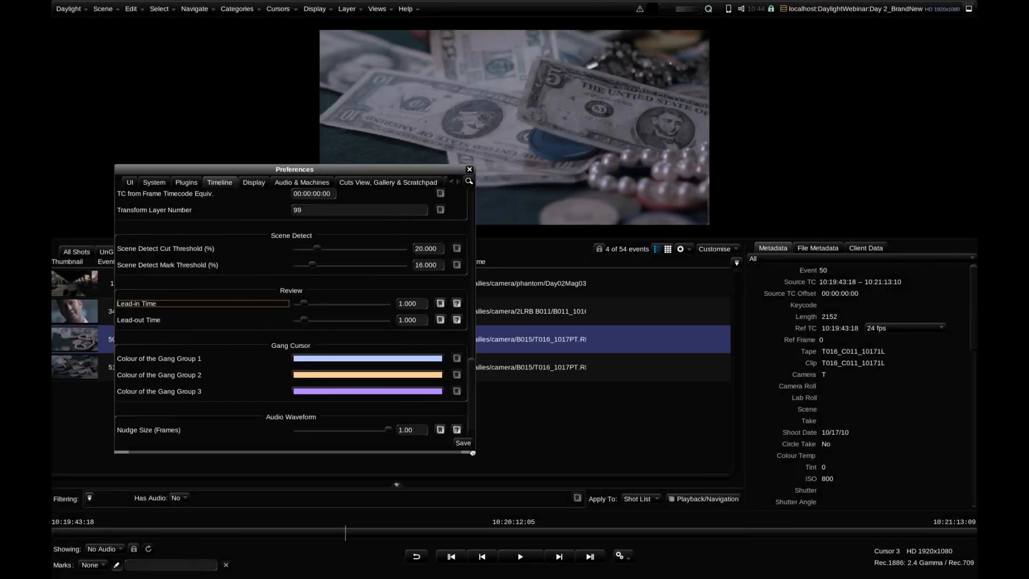
pyautogui.moveTo(472, 453); pyautogui.dragTo(650, 439)
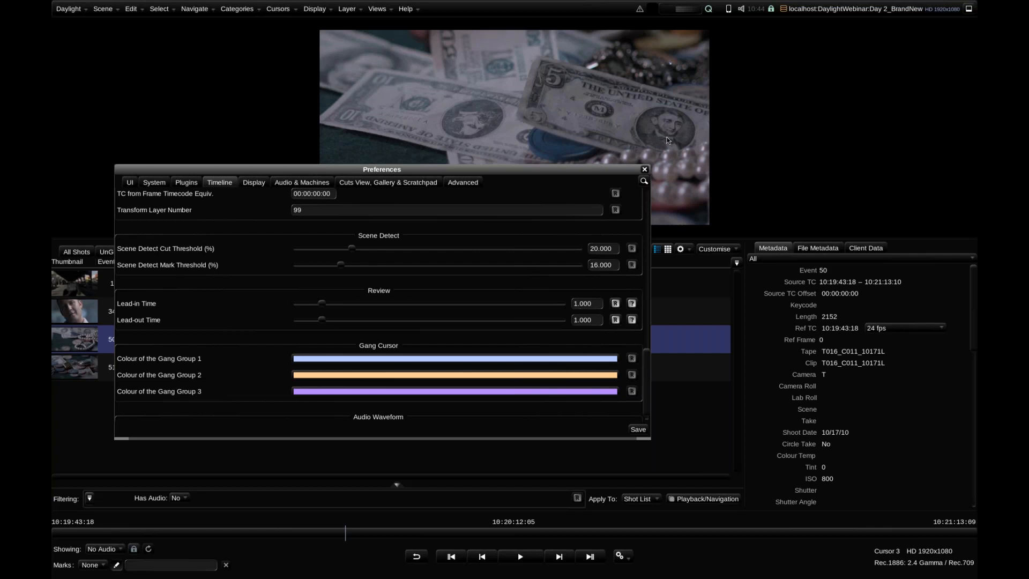
pyautogui.click(645, 170)
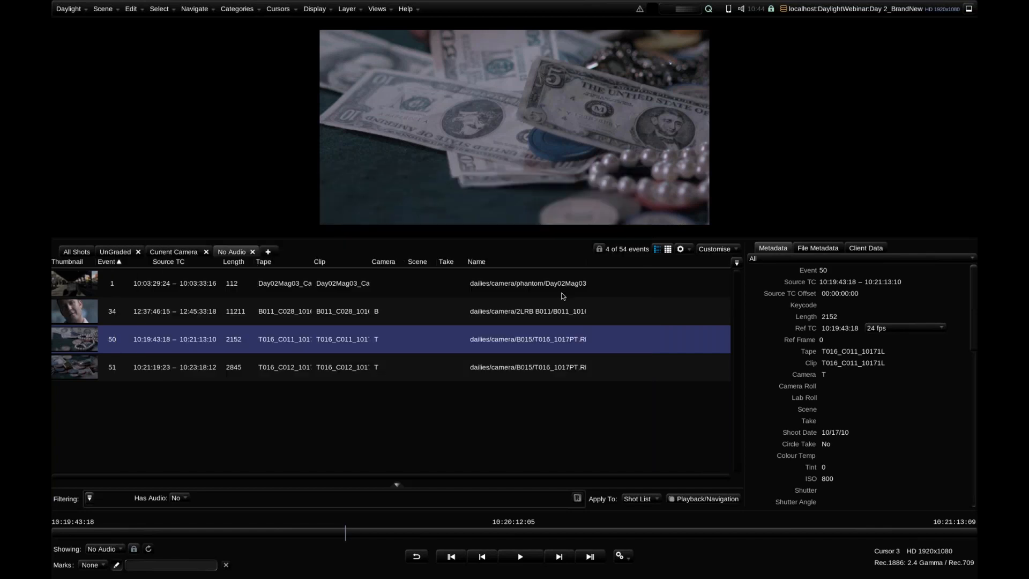
pyautogui.moveTo(475, 533); pyautogui.dragTo(431, 533)
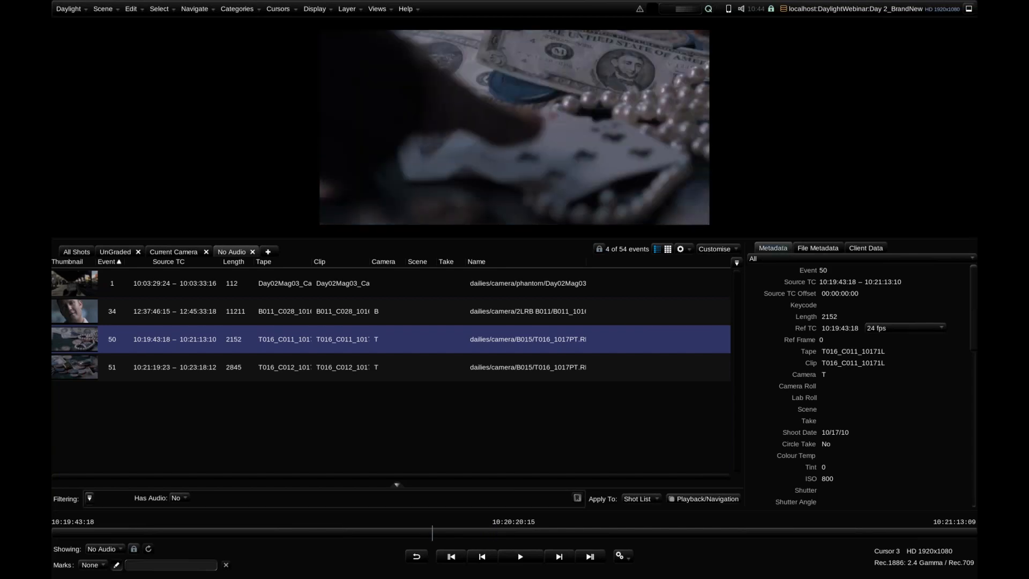
# Open Export Report from the No Audio view and create a new report
pyautogui.click(688, 250)
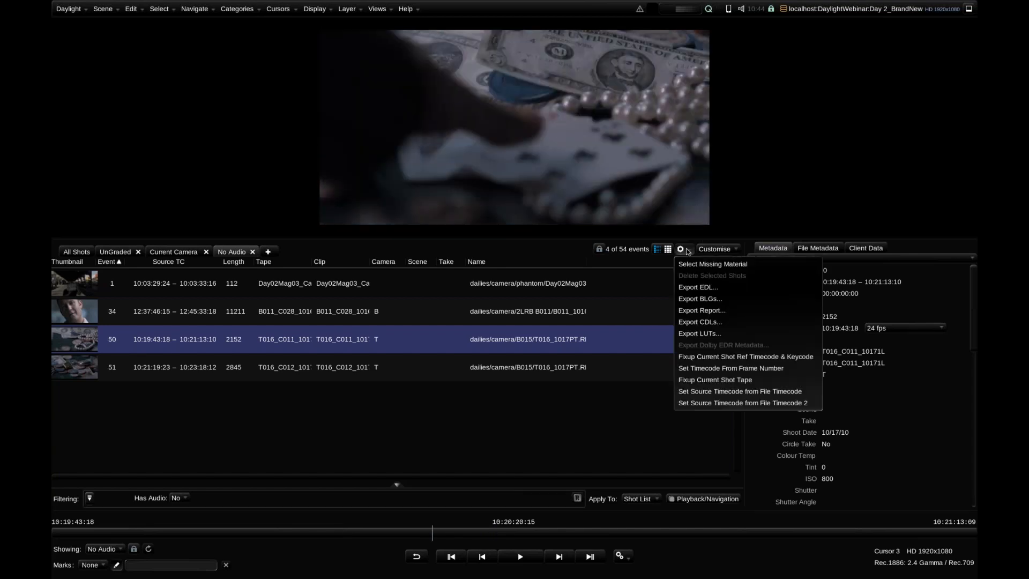
pyautogui.click(729, 310)
pyautogui.click(572, 233)
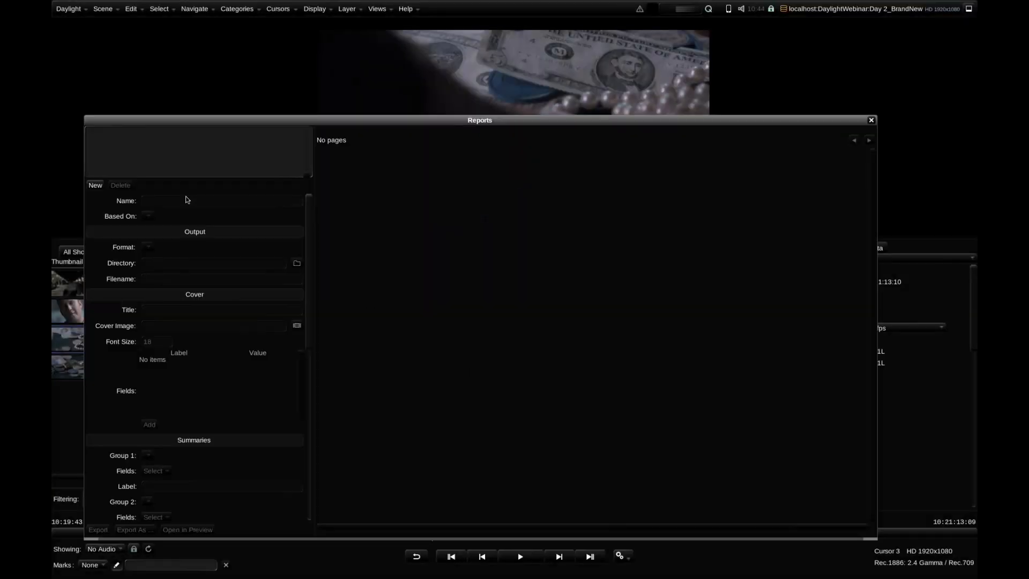
pyautogui.click(95, 185)
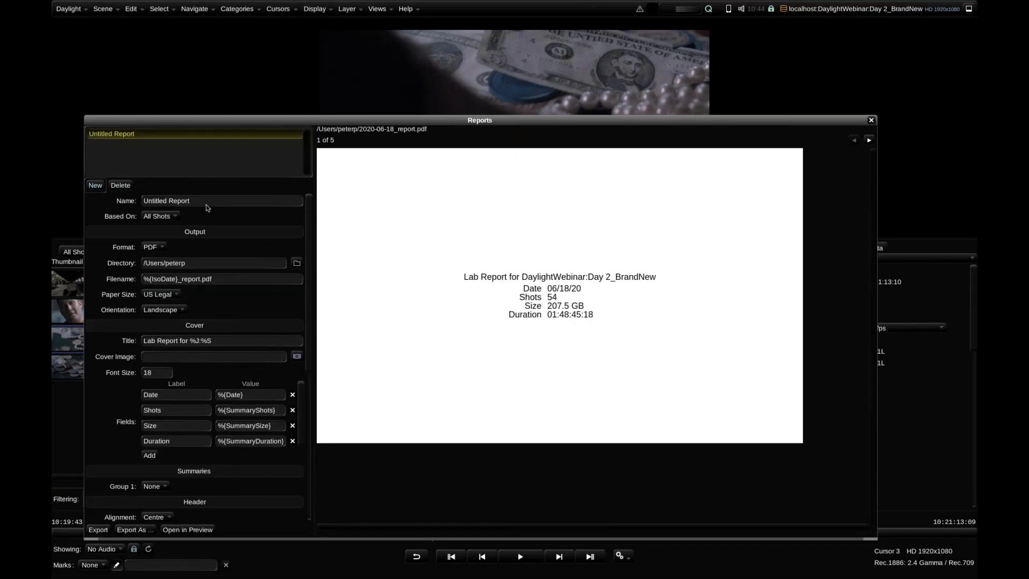
# Set the report's cover title to "Webinar The Movie"
pyautogui.moveTo(308, 211)
pyautogui.mouseDown()
pyautogui.moveTo(305, 349)
pyautogui.moveTo(320, 201)
pyautogui.mouseUp()
pyautogui.click(223, 343)
pyautogui.doubleClick(226, 343)
pyautogui.click(225, 343)
pyautogui.doubleClick(225, 343)
pyautogui.write('Webinar The Movie')
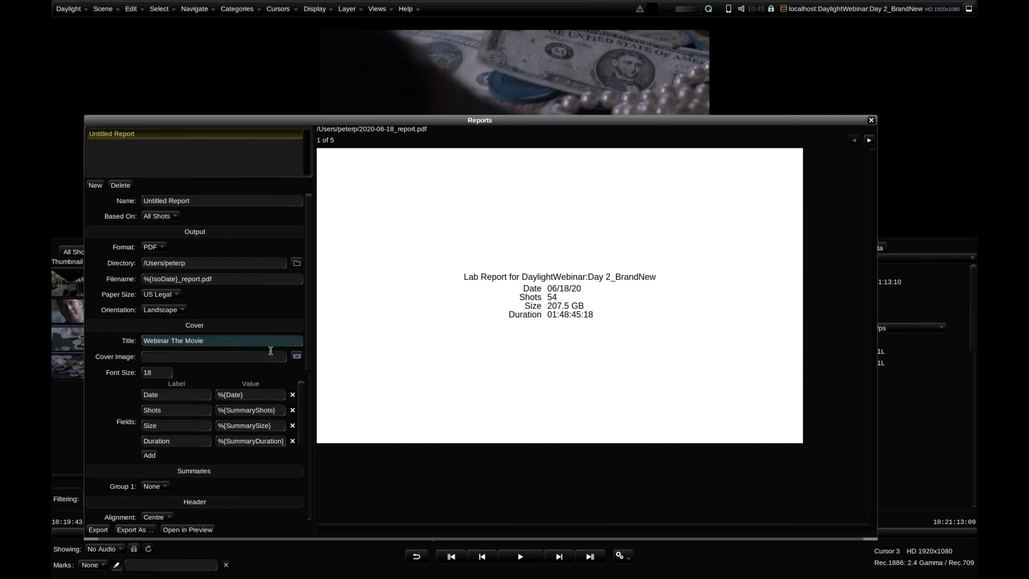
pyautogui.press('Return')
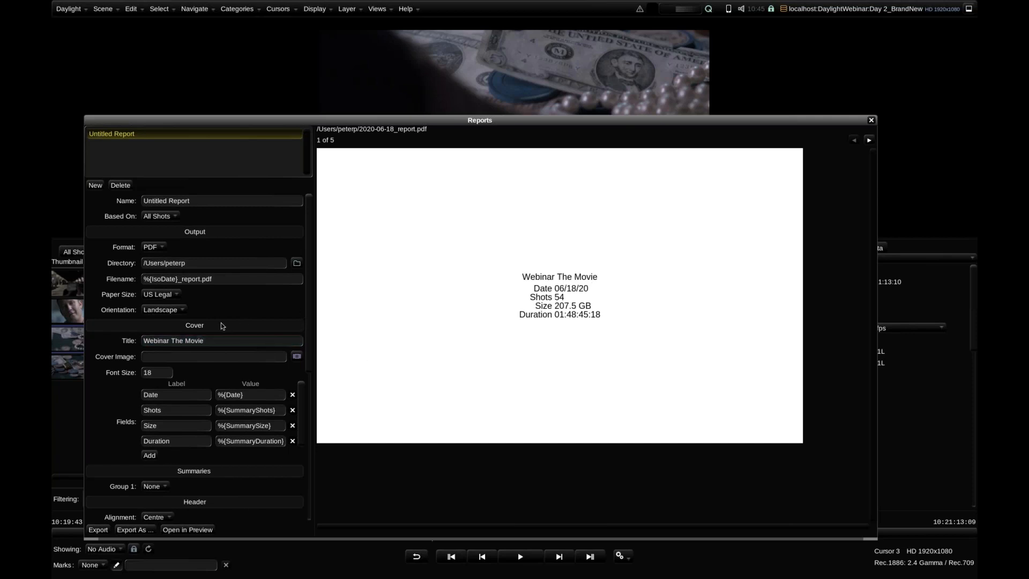
# Add an empty field to the report cover below Duration and review the existing cover fields
pyautogui.click(150, 456)
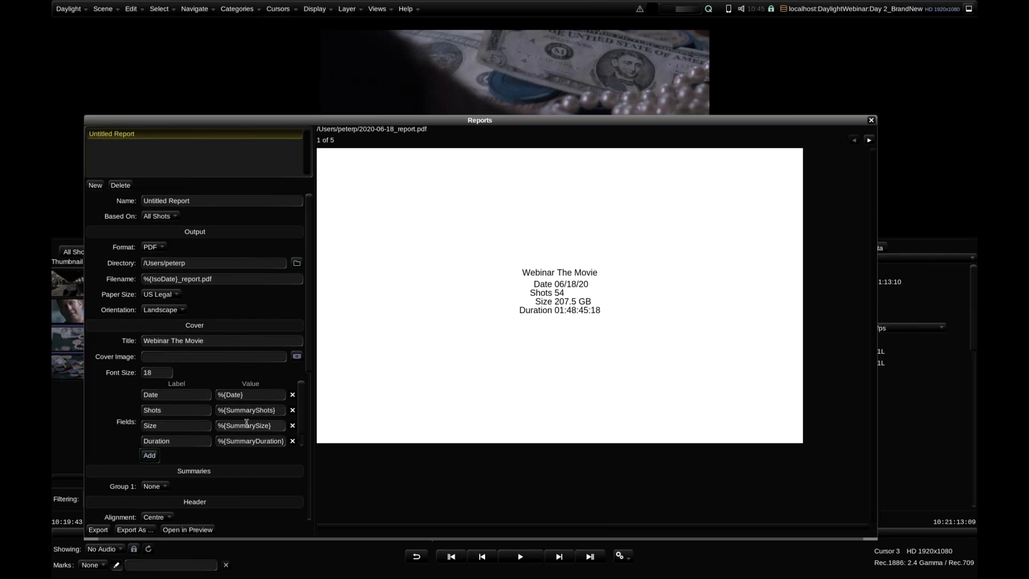
pyautogui.scroll(-1, 302, 421)
pyautogui.click(262, 440)
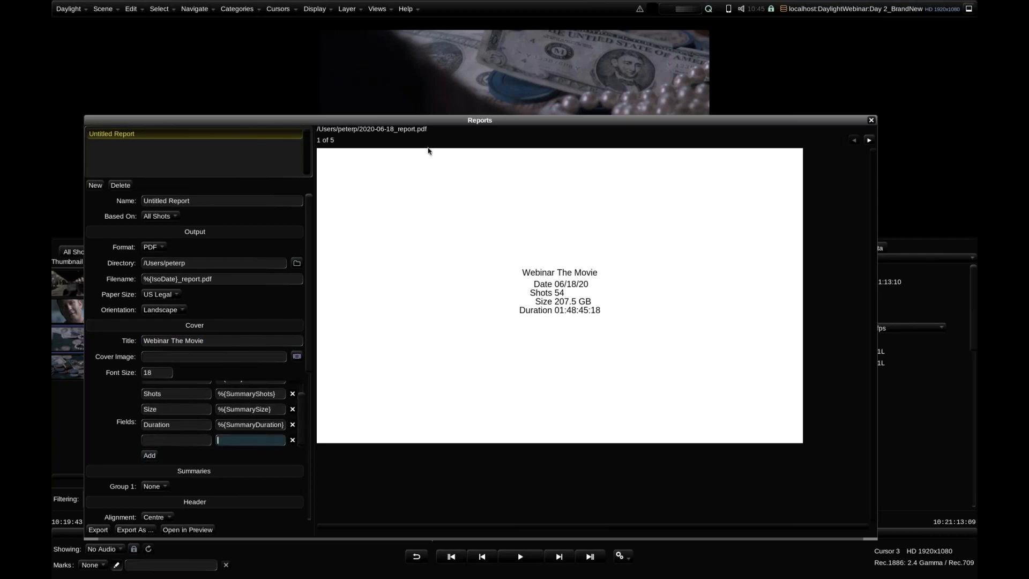
pyautogui.moveTo(303, 409); pyautogui.dragTo(303, 382)
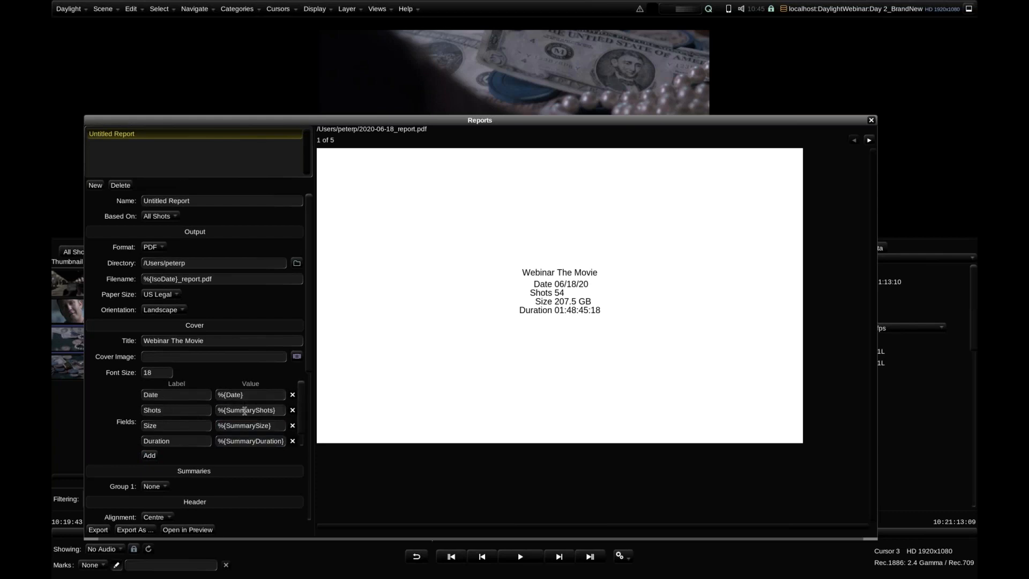
pyautogui.moveTo(302, 399); pyautogui.dragTo(295, 420)
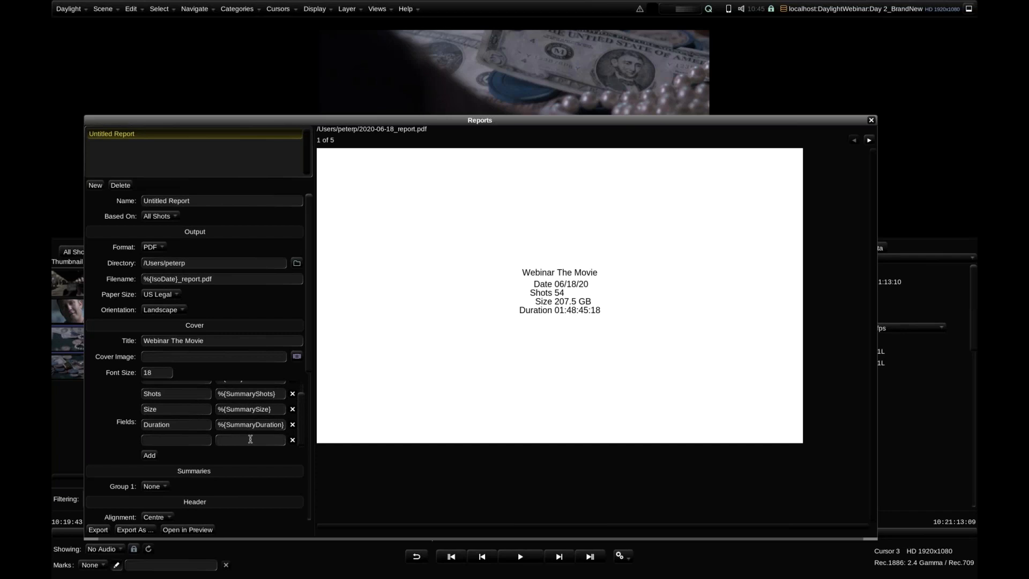
# Examine the Column Expression Help in Metadata Column Settings for usable field expressions, and close both windows
pyautogui.click(377, 9)
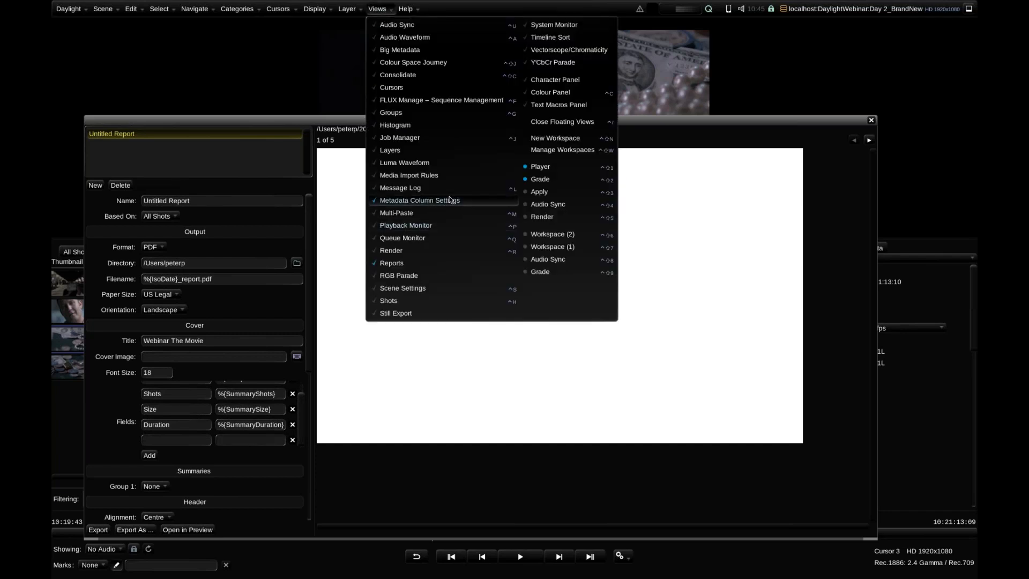
pyautogui.click(480, 199)
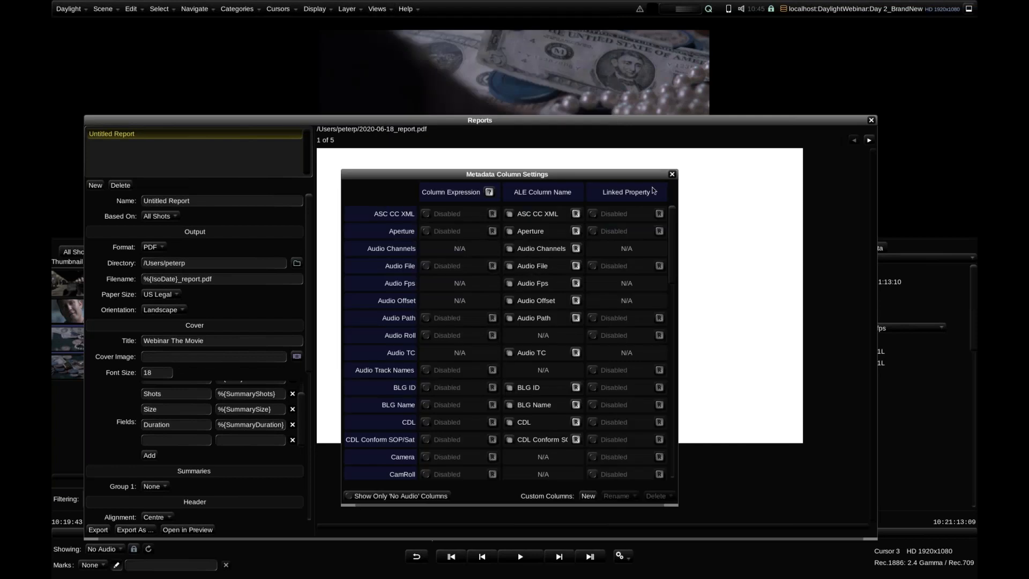
pyautogui.click(489, 193)
pyautogui.scroll(-4, 423, 255)
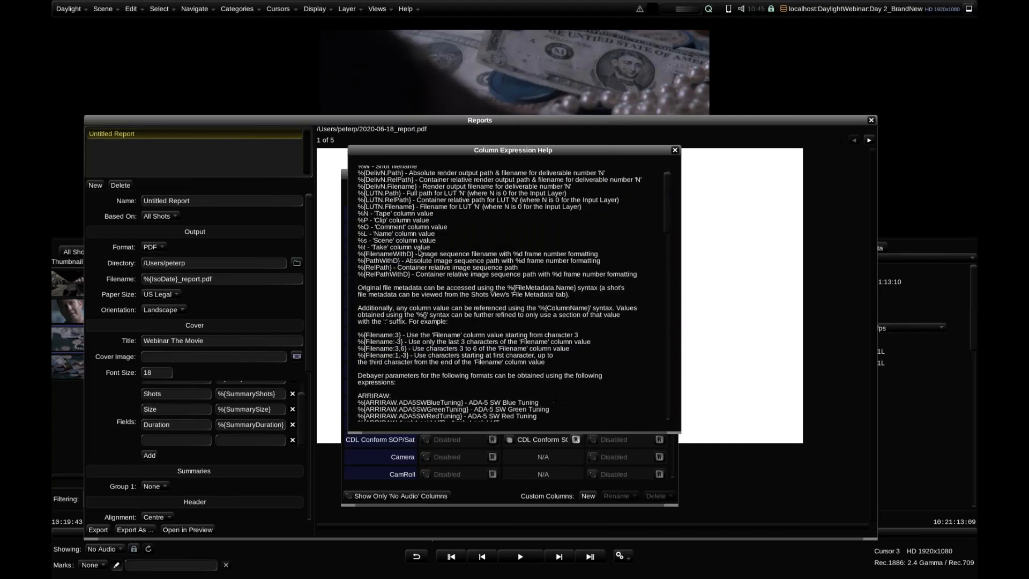
pyautogui.scroll(-20, 429, 265)
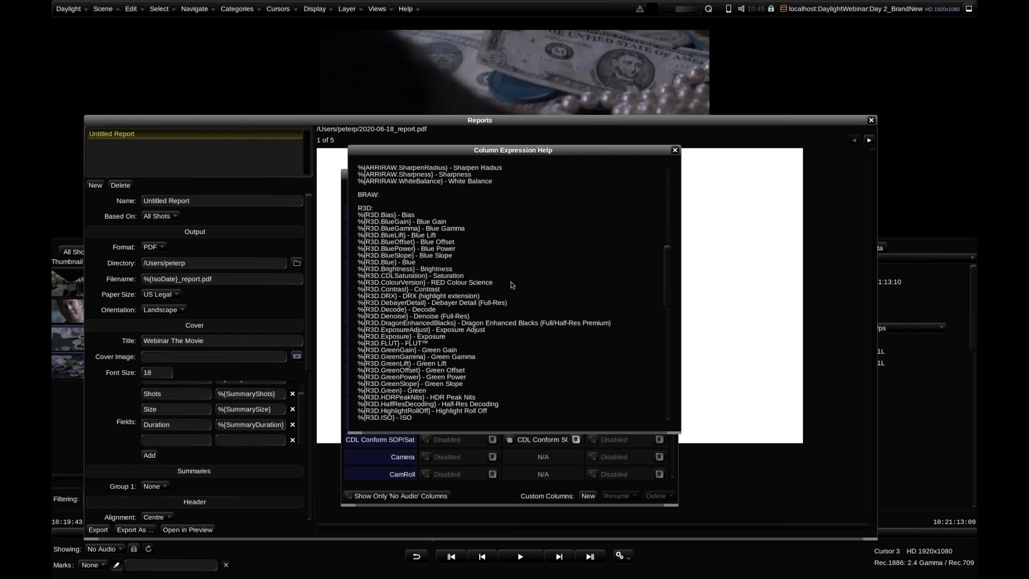
pyautogui.scroll(-10, 511, 287)
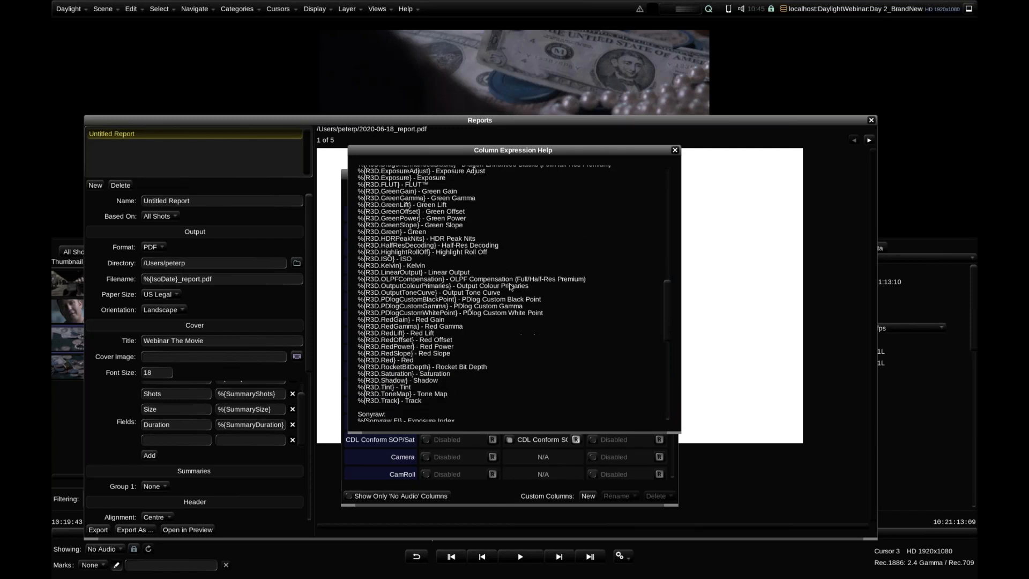
pyautogui.click(675, 150)
pyautogui.click(674, 173)
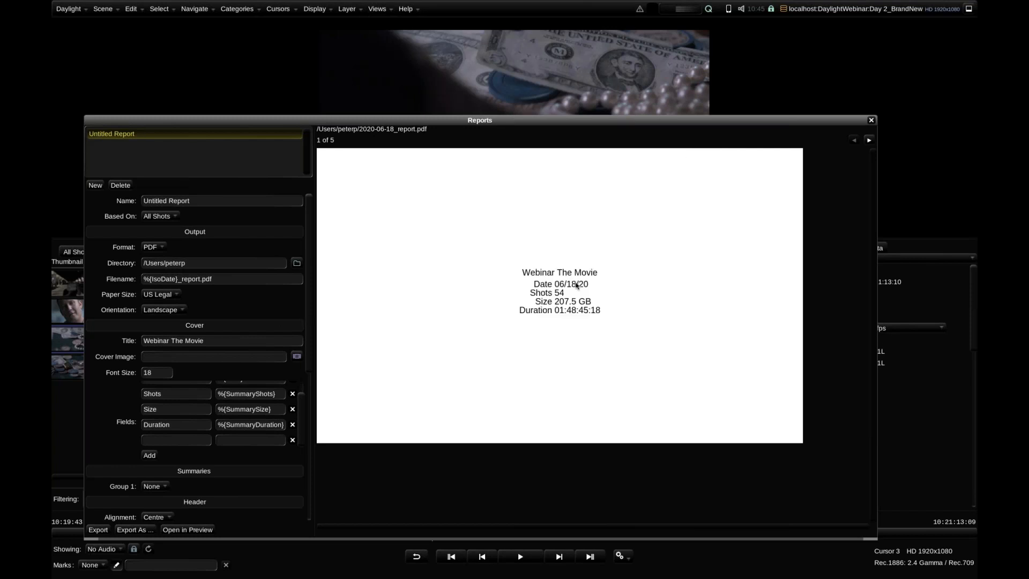
# Preview the report's second page and base the report on the No Audio view
pyautogui.click(869, 140)
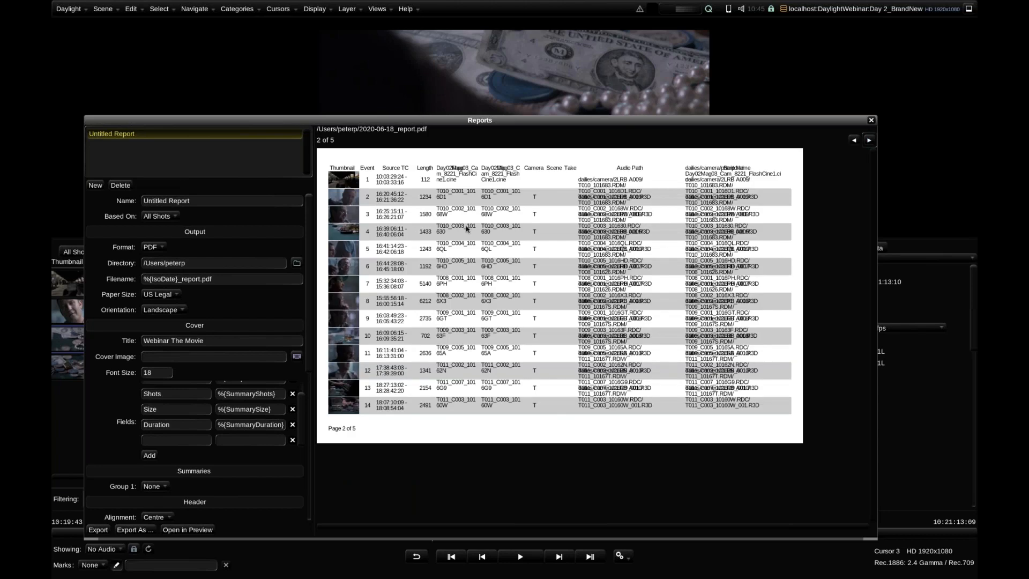
pyautogui.click(169, 217)
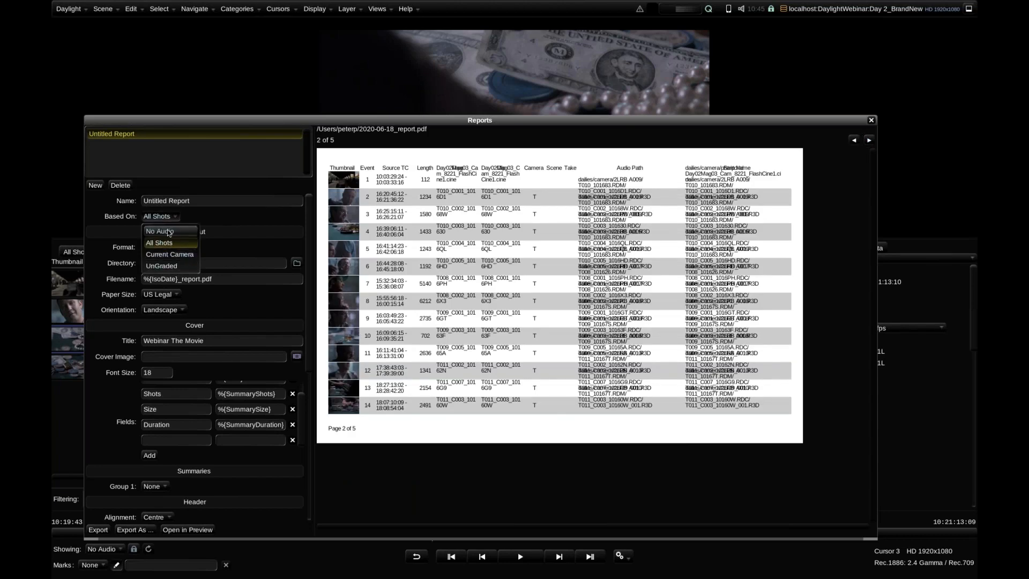
pyautogui.click(169, 232)
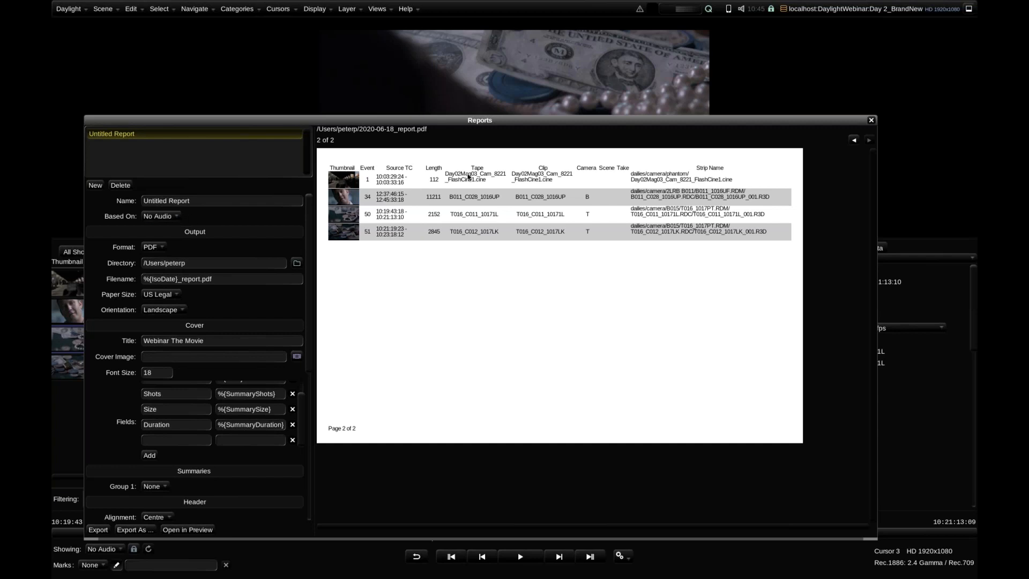
# Rename the report as No Audio and close the Reports window
pyautogui.click(156, 199)
pyautogui.write('No')
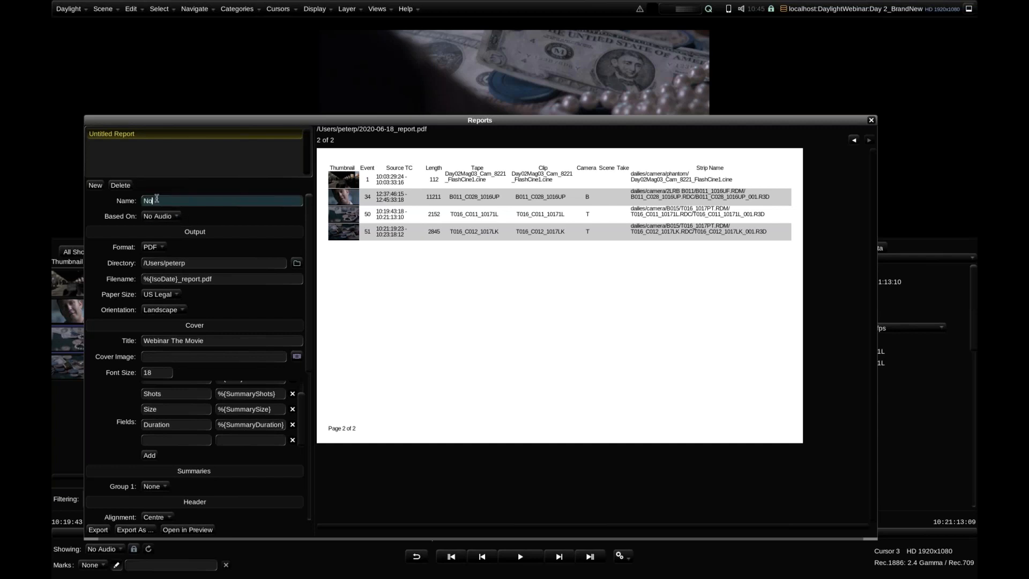
pyautogui.write(' Audio')
pyautogui.press('Return')
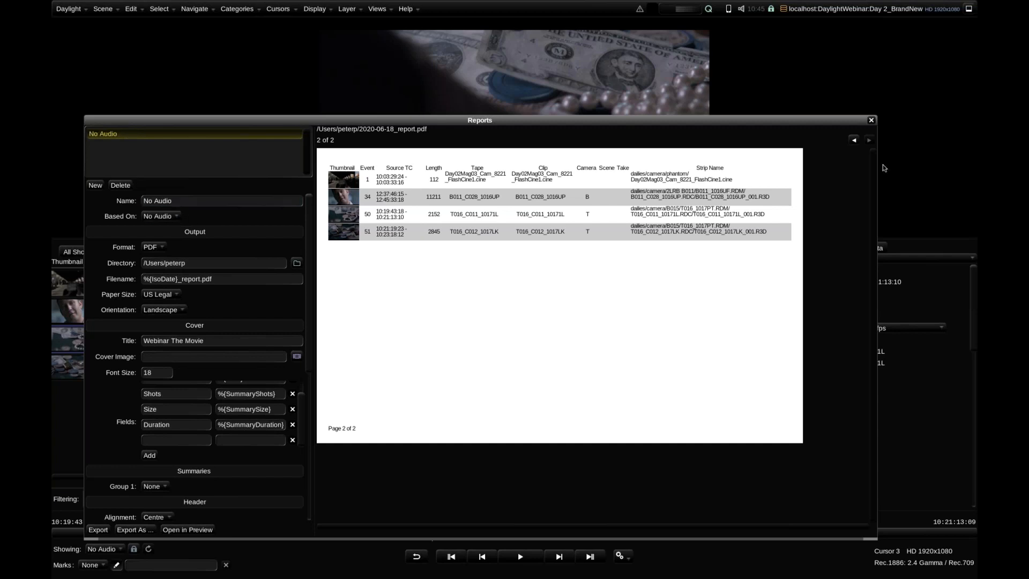
pyautogui.click(870, 120)
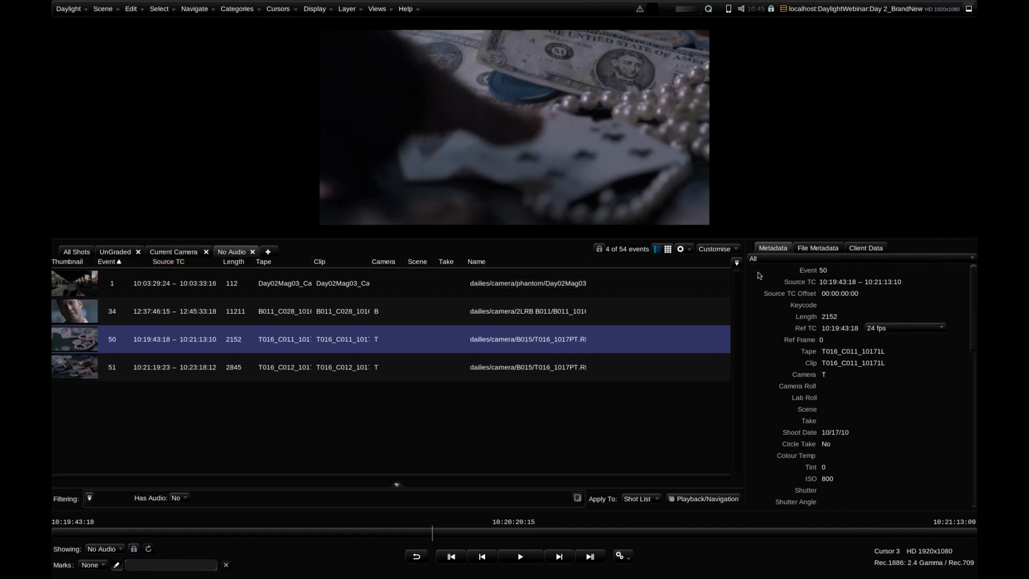
# Hide the Name column in the No Audio view and switch the Audio Path column on and off again
pyautogui.click(737, 262)
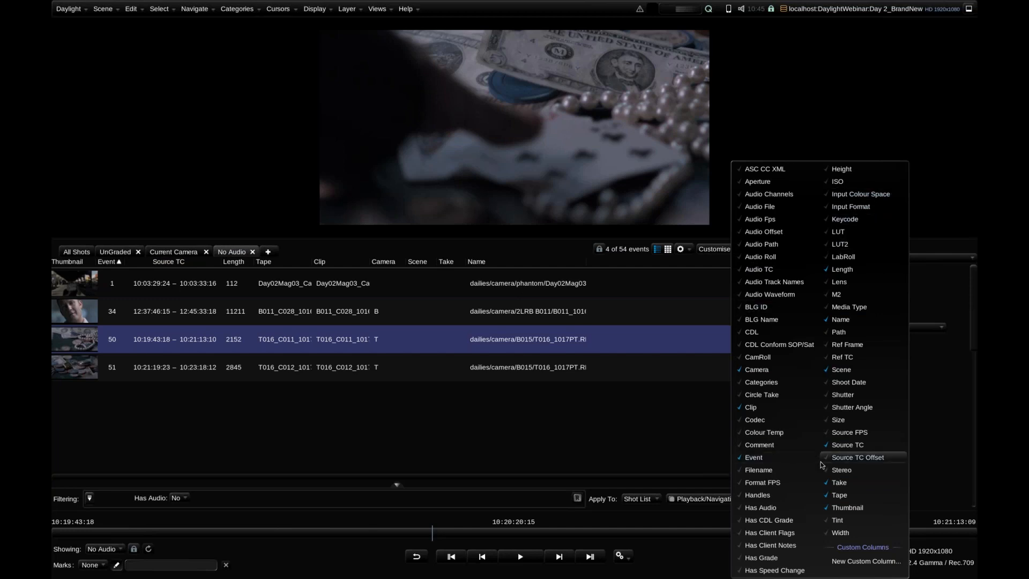
pyautogui.click(852, 319)
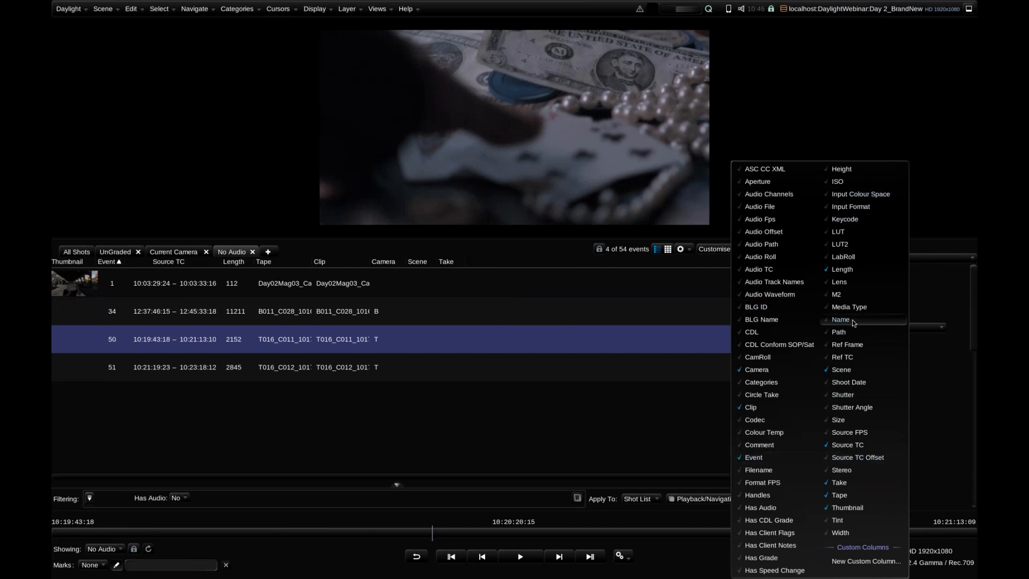
pyautogui.click(764, 246)
pyautogui.click(765, 246)
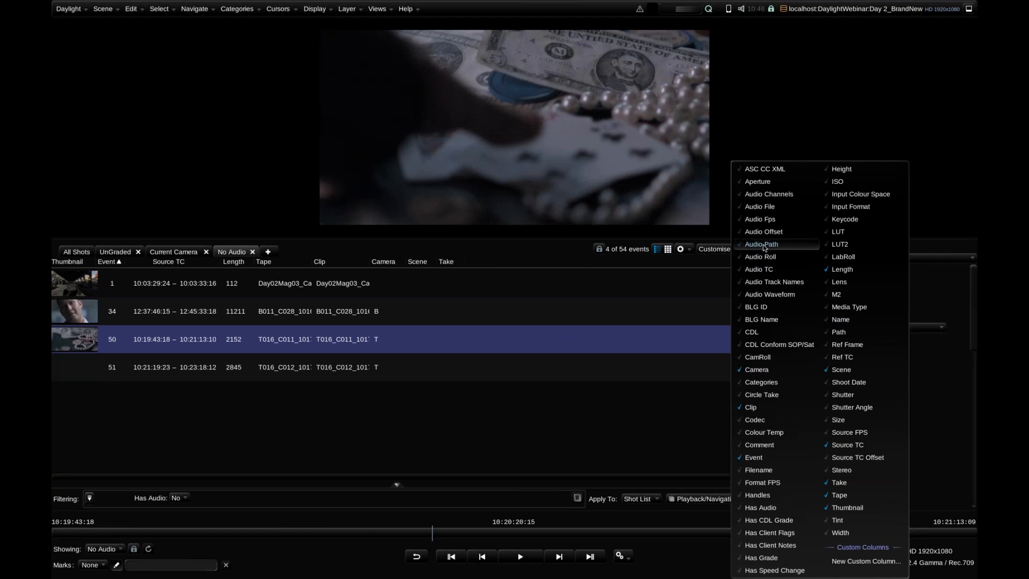
# Show the Audio Path column in the No Audio view and check the No Audio report's preview in the Reports view
pyautogui.click(764, 247)
pyautogui.click(417, 329)
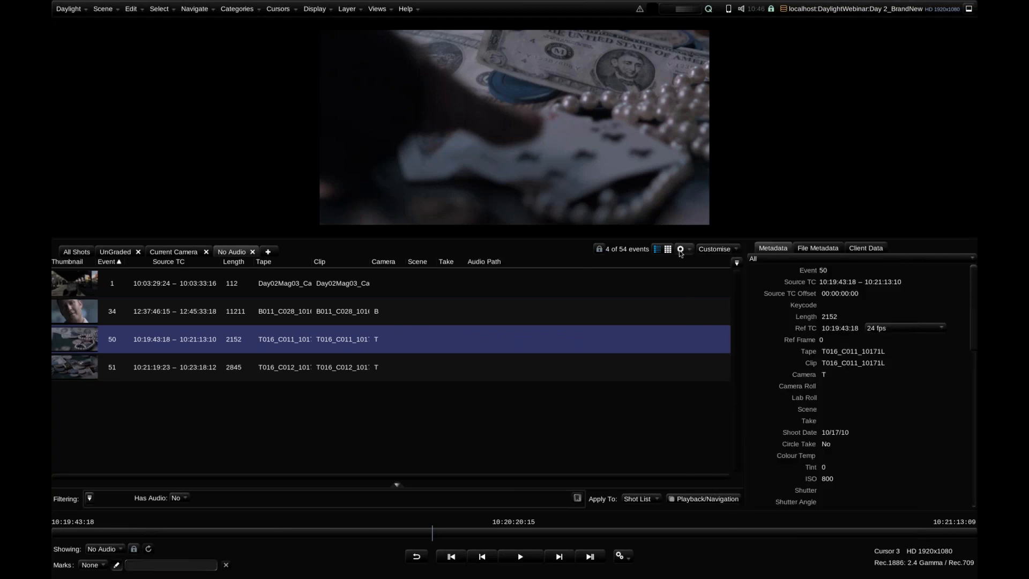
pyautogui.click(681, 248)
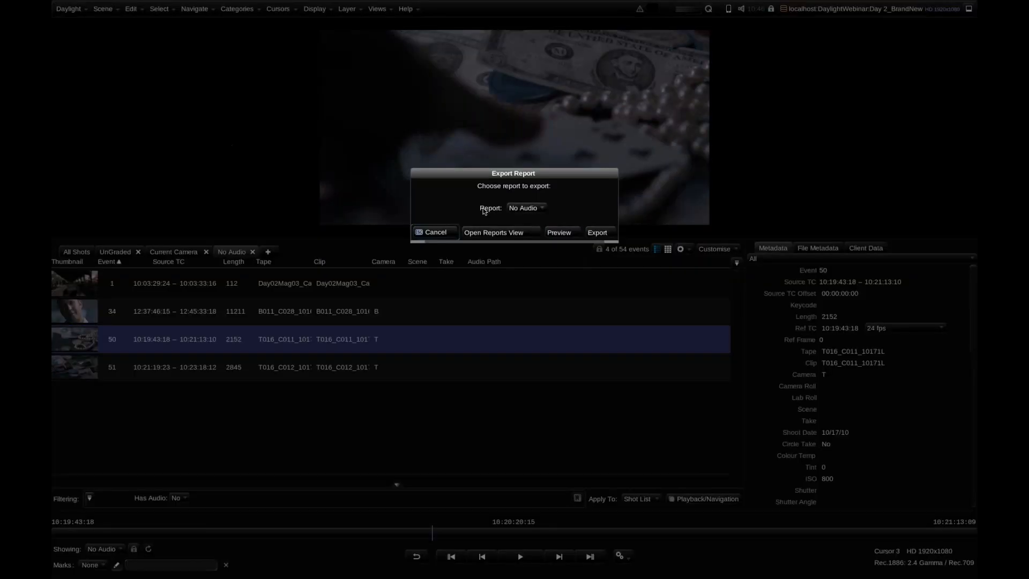
pyautogui.click(506, 233)
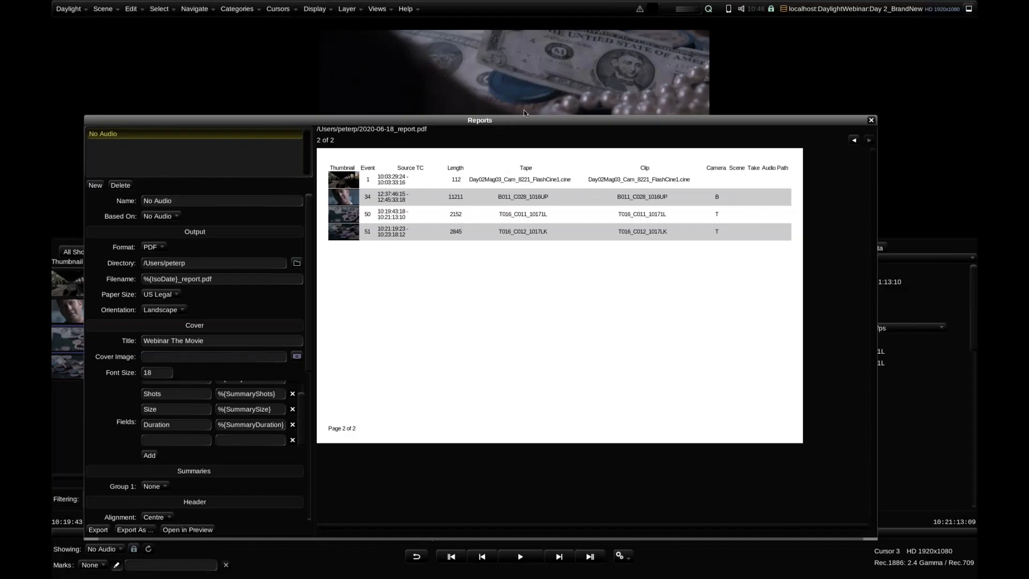
pyautogui.moveTo(536, 130); pyautogui.dragTo(717, 377)
pyautogui.press('Escape')
# Examine the EDL export settings and available export formats for the No Audio shots, and close without exporting
pyautogui.click(684, 250)
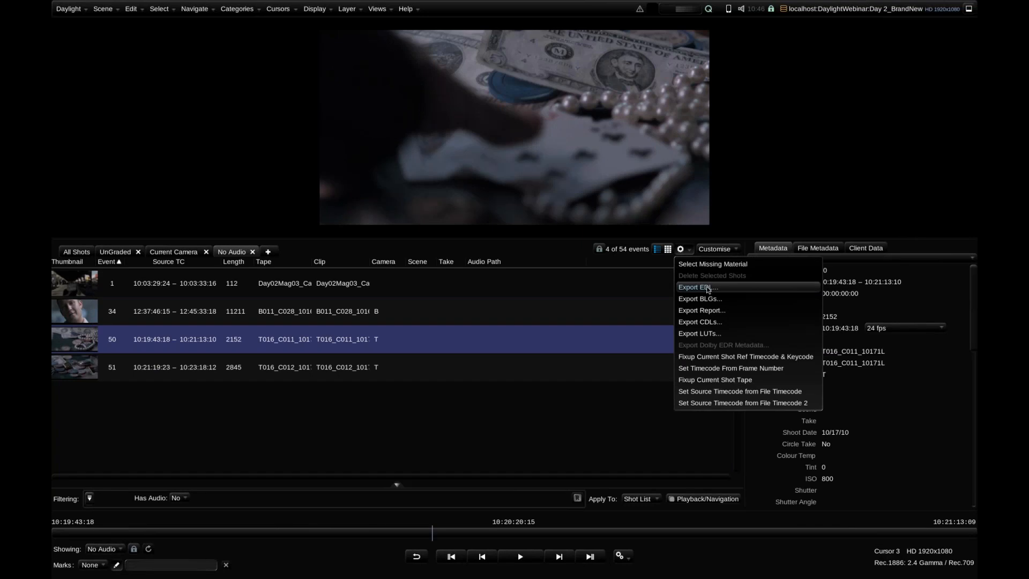
pyautogui.click(706, 286)
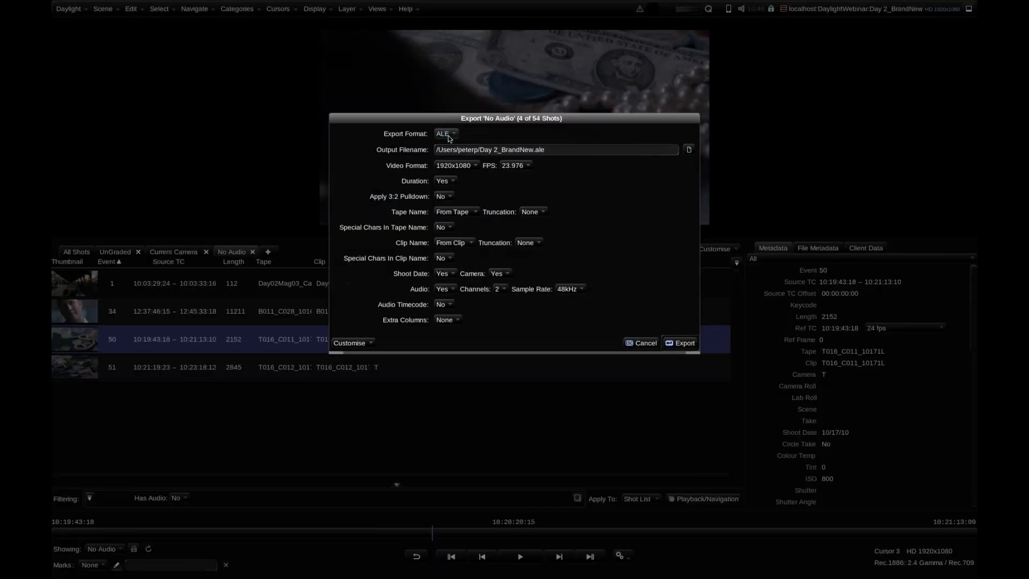
pyautogui.click(448, 135)
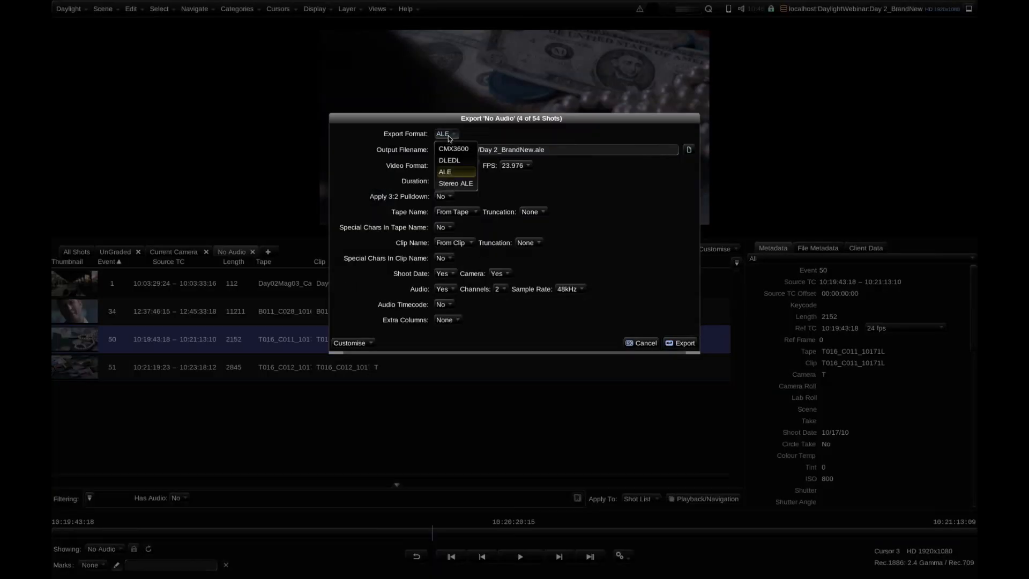
pyautogui.click(448, 138)
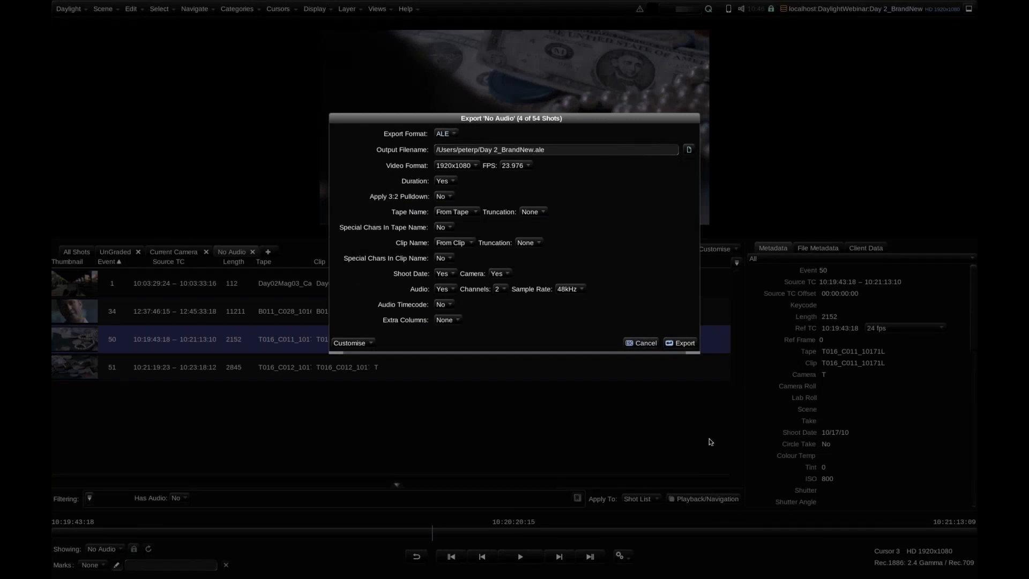
pyautogui.click(635, 344)
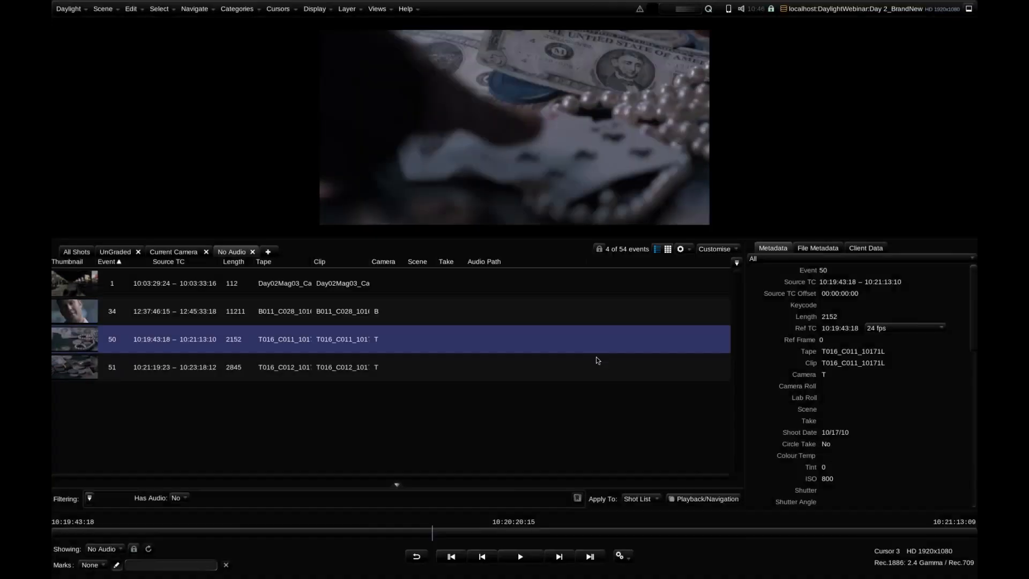
# Open the Cursors view over the shot list and enlarge the image viewer area
pyautogui.doubleClick(497, 310)
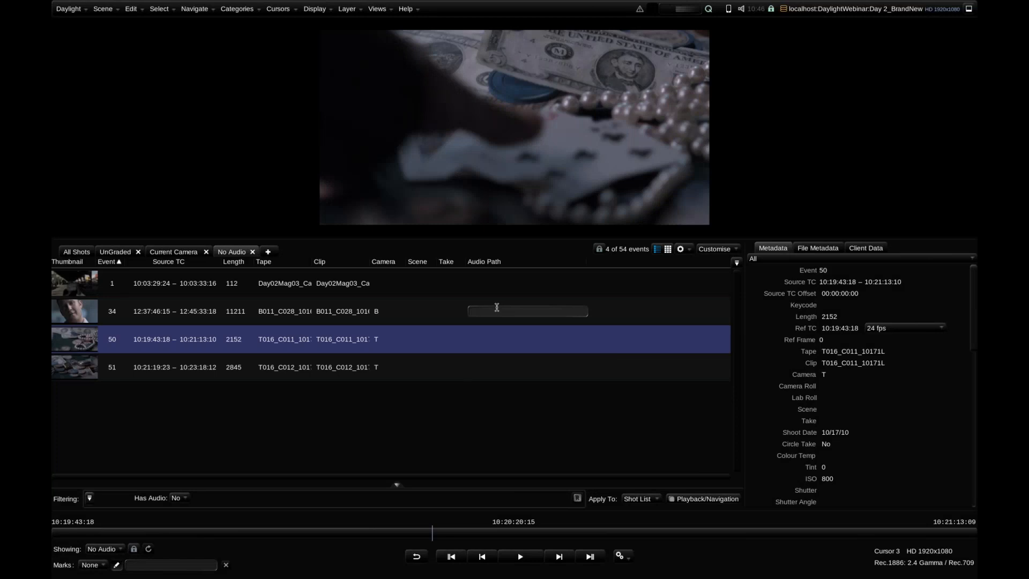
pyautogui.moveTo(521, 186); pyautogui.dragTo(495, 183)
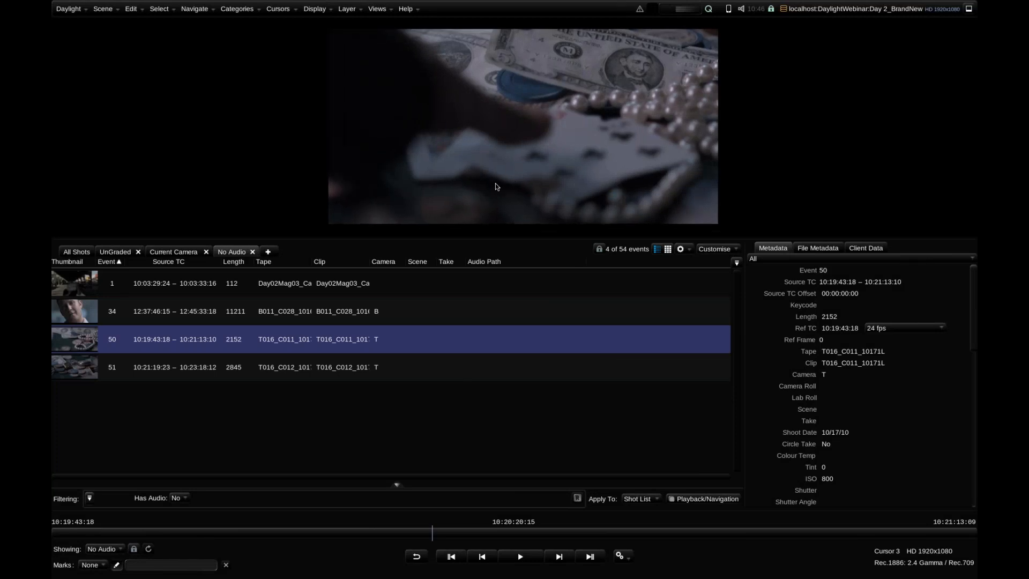
pyautogui.click(377, 9)
pyautogui.click(391, 87)
pyautogui.moveTo(372, 162); pyautogui.dragTo(292, 186)
pyautogui.moveTo(291, 240); pyautogui.dragTo(258, 305)
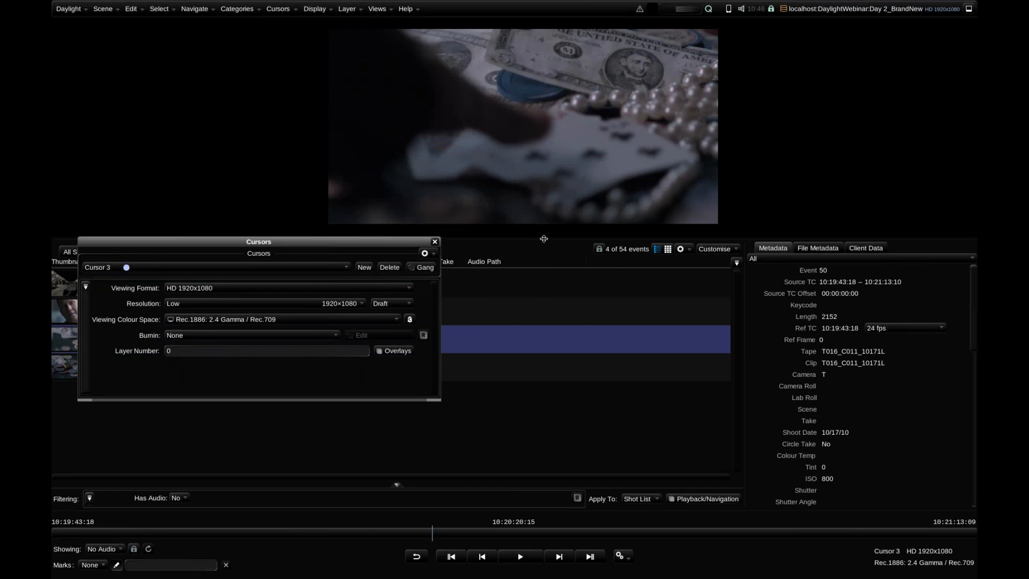
# Preview the Data Dailies and Film Dailies burnins on Cursor 3
pyautogui.click(214, 335)
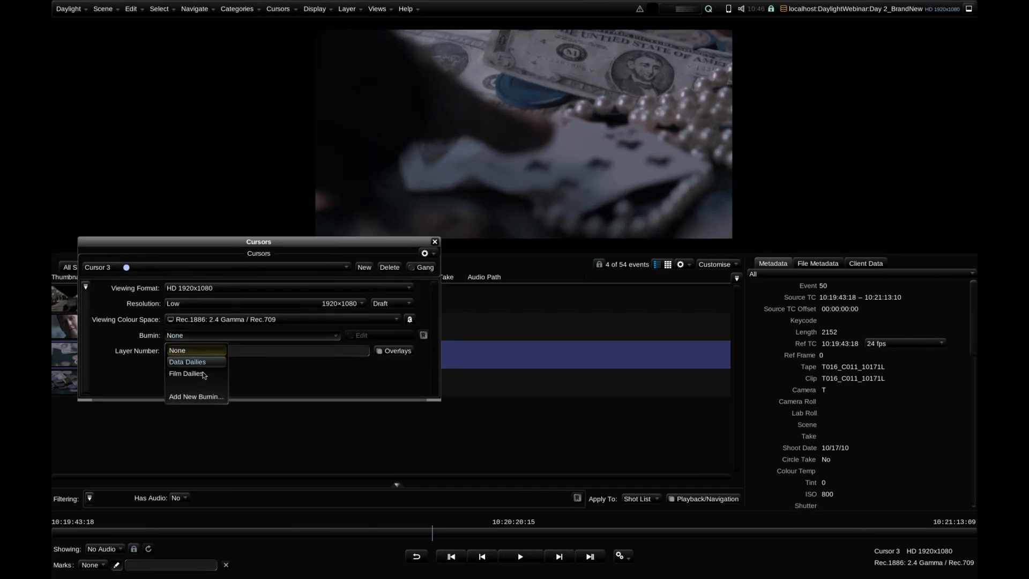
pyautogui.click(202, 361)
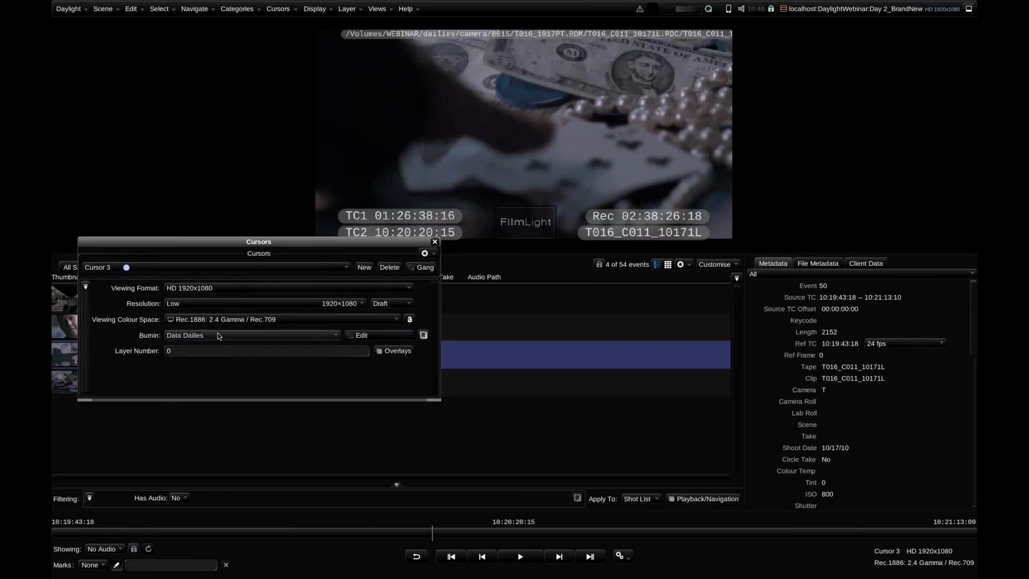
pyautogui.click(218, 336)
pyautogui.click(202, 373)
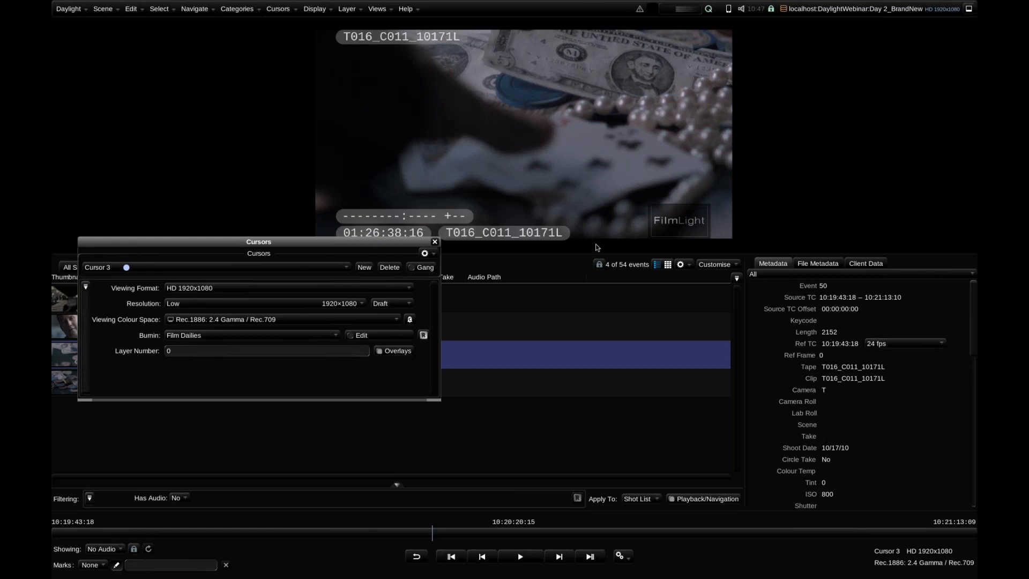
# Create a new burnin named Test for Cursor 3
pyautogui.click(323, 341)
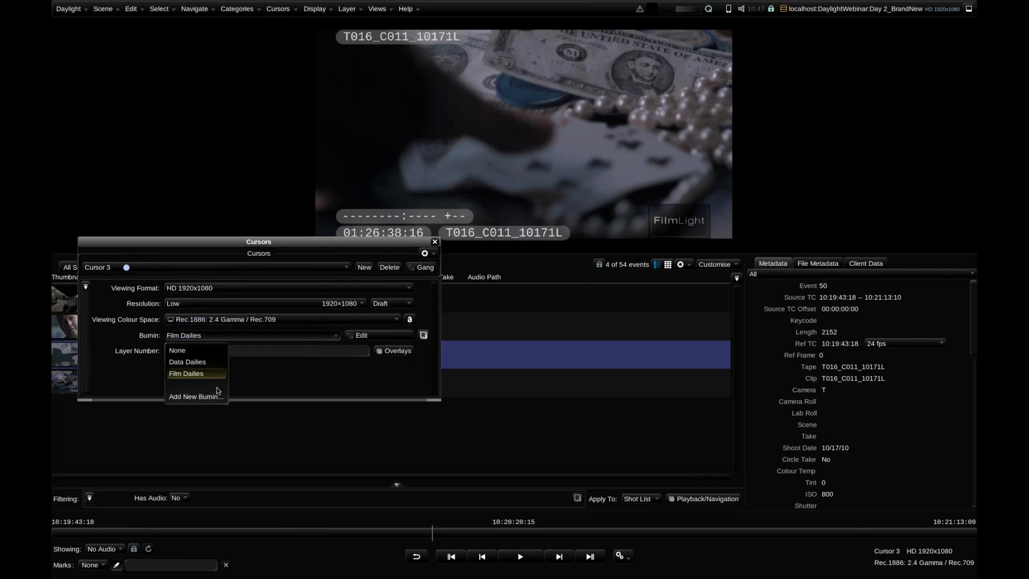
pyautogui.click(233, 393)
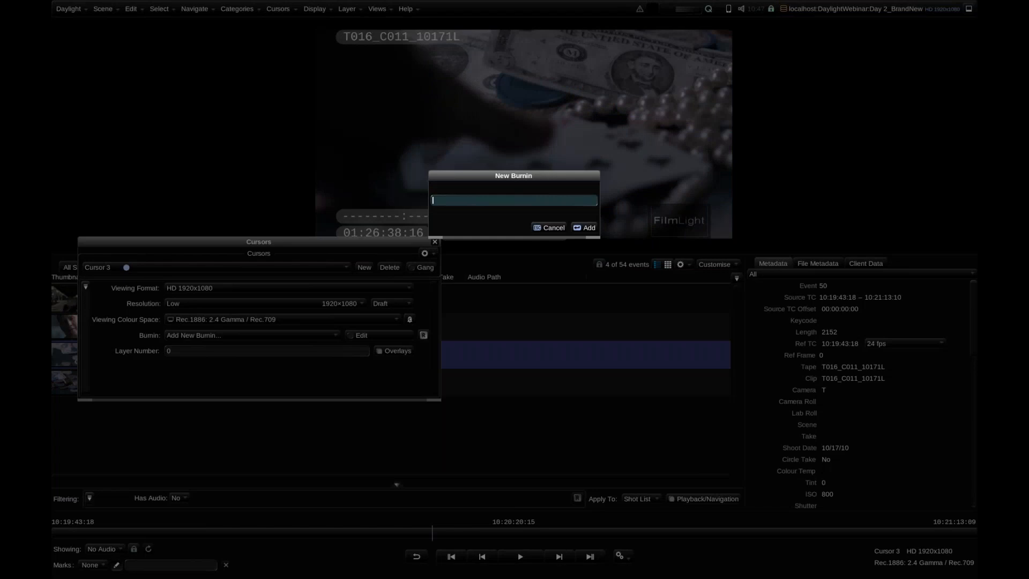
pyautogui.press('Return')
# Add the shot clip name near the image's lower edge at about X 683, Y 916, size 62, with a Rectangle border
pyautogui.rightClick(509, 108)
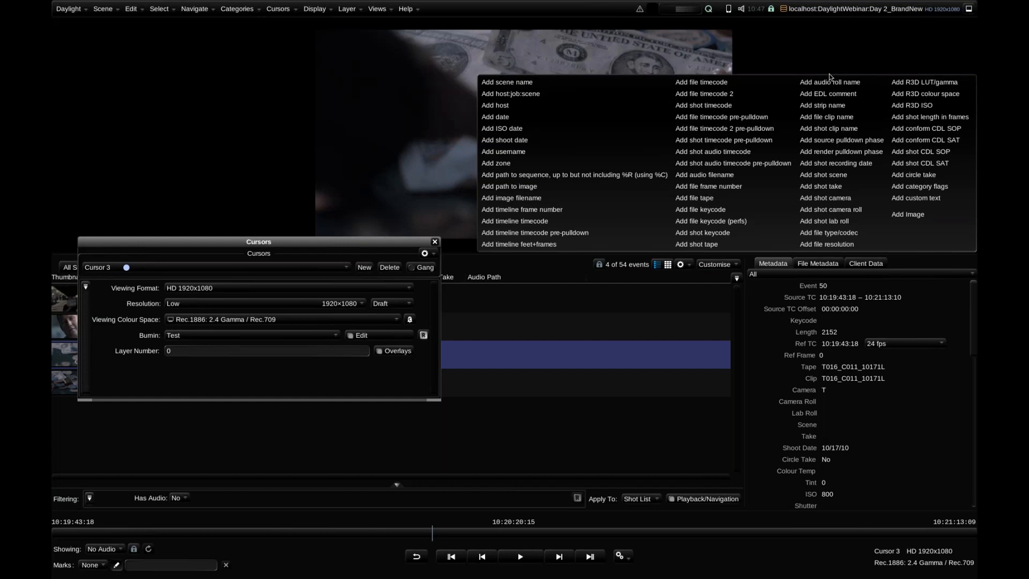
pyautogui.click(828, 129)
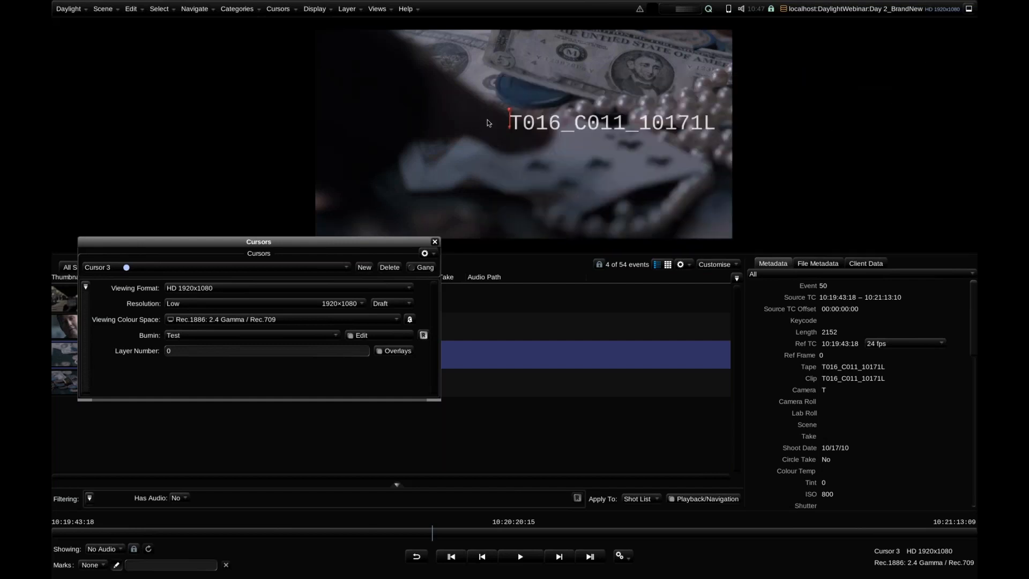
pyautogui.moveTo(512, 124); pyautogui.dragTo(465, 216)
pyautogui.rightClick(465, 210)
pyautogui.click(467, 215)
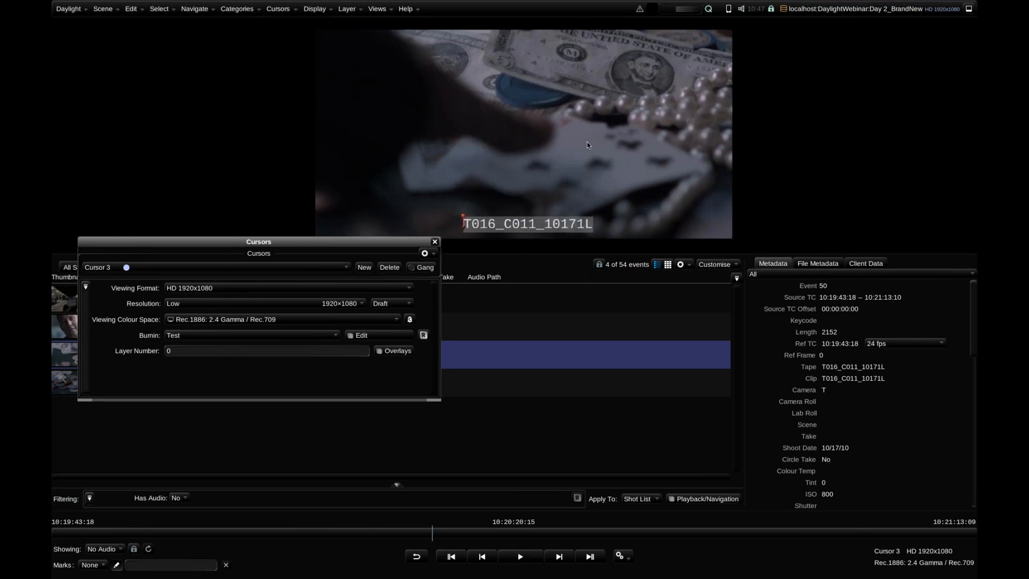
# Add the shot take to the burnin beside the clip name and give it a Lozenge border
pyautogui.rightClick(534, 86)
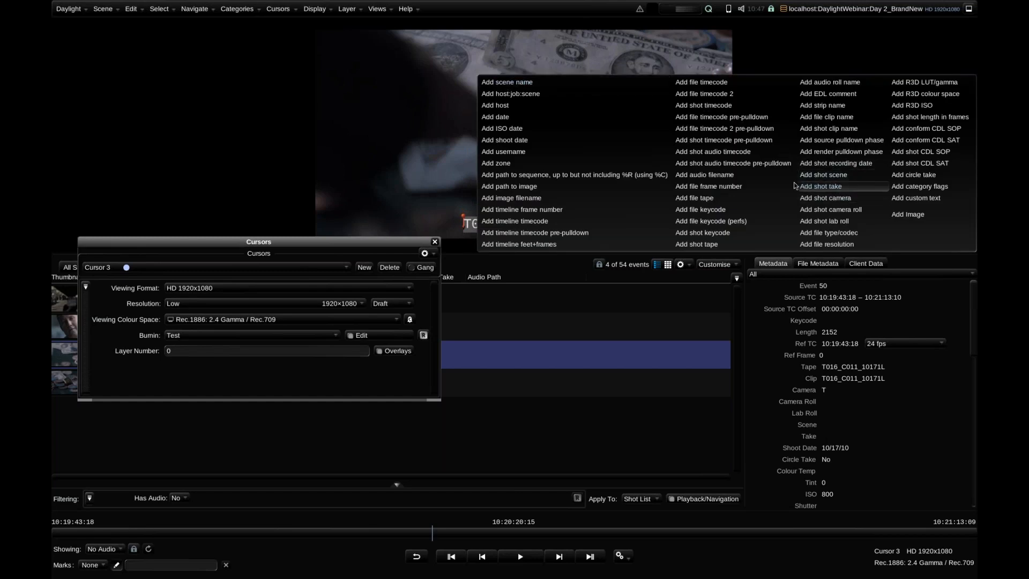
pyautogui.click(825, 187)
pyautogui.moveTo(537, 86); pyautogui.dragTo(622, 220)
pyautogui.rightClick(622, 220)
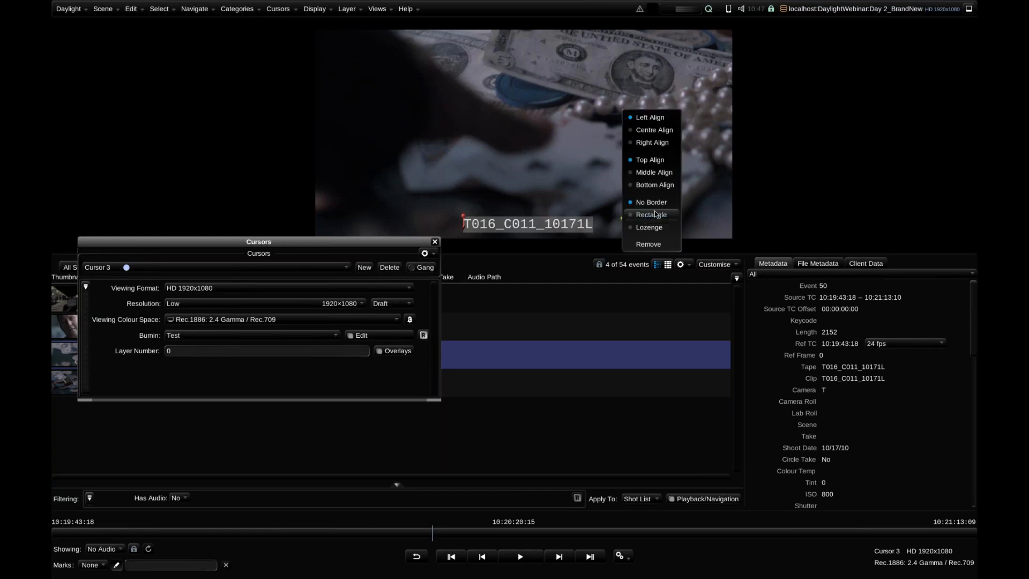
pyautogui.click(621, 225)
pyautogui.moveTo(624, 215); pyautogui.dragTo(632, 214)
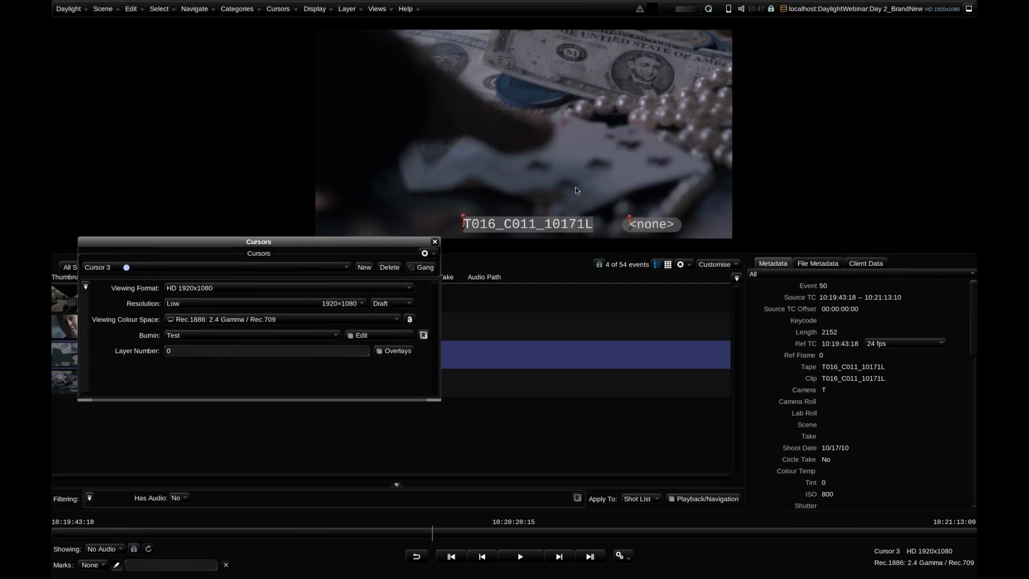
# Examine the Test burnin's items and font options in the HD 1920x1080 format, and close the Formats and Cursors windows
pyautogui.click(69, 9)
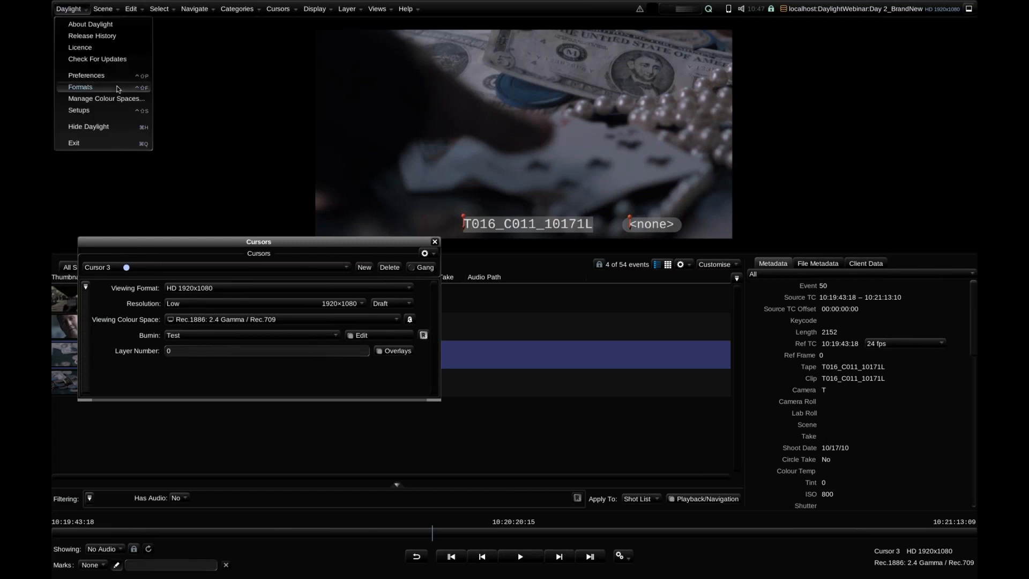
pyautogui.click(118, 89)
pyautogui.click(424, 278)
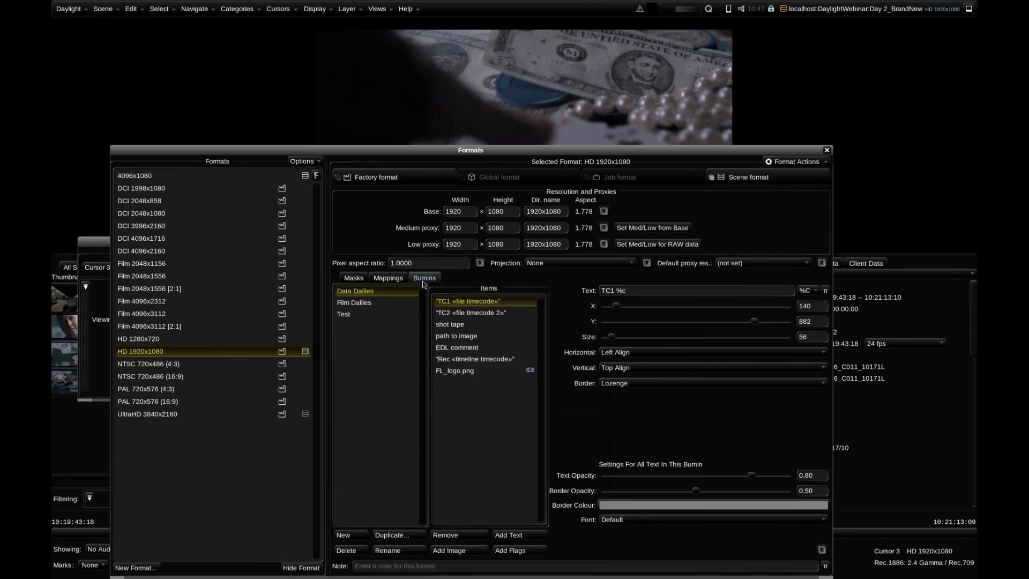
pyautogui.click(376, 314)
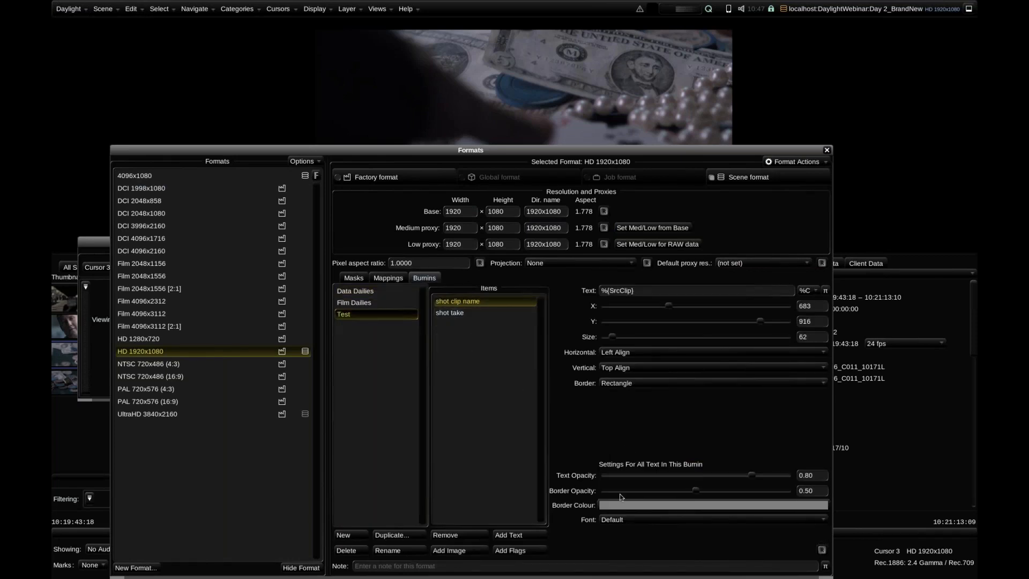
pyautogui.click(627, 522)
pyautogui.click(589, 518)
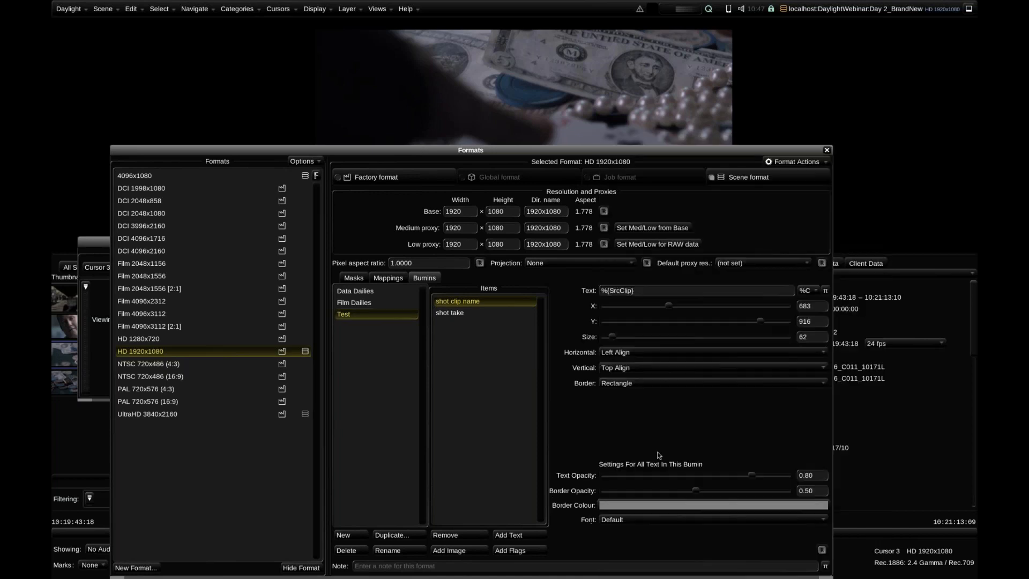
pyautogui.click(826, 151)
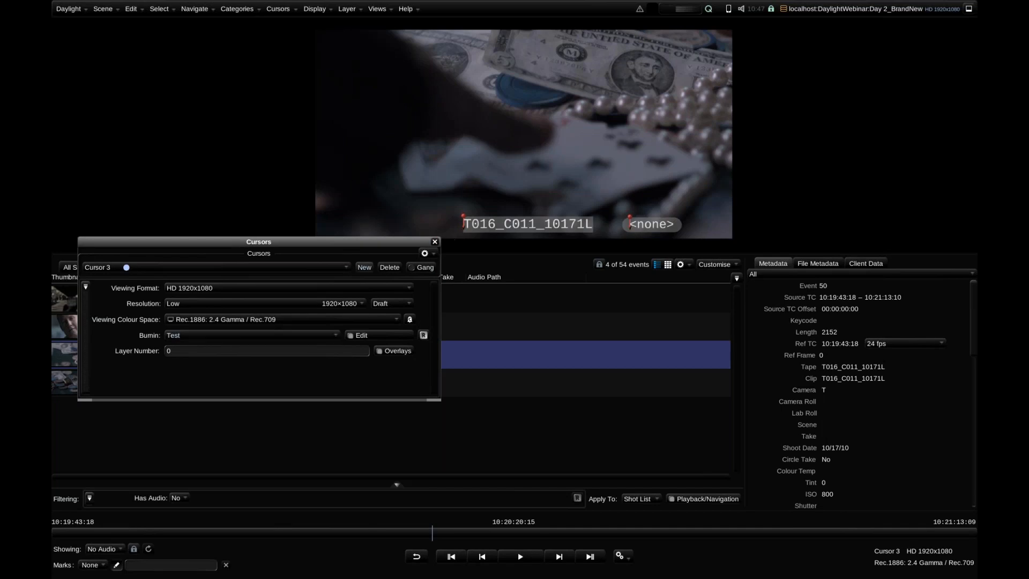
pyautogui.click(434, 242)
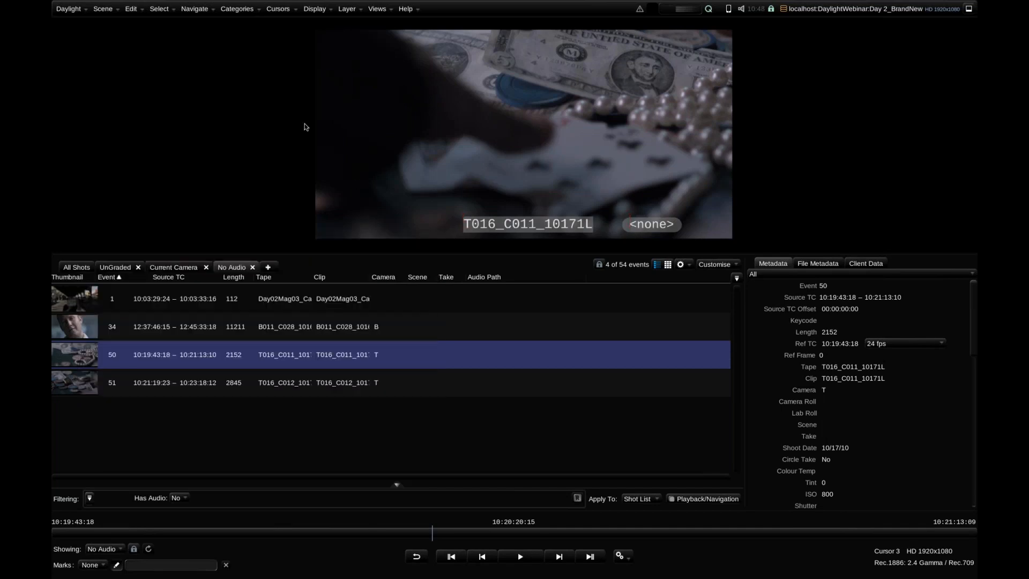
# Open the Render view and apply the Webinar deliverable set
pyautogui.click(378, 9)
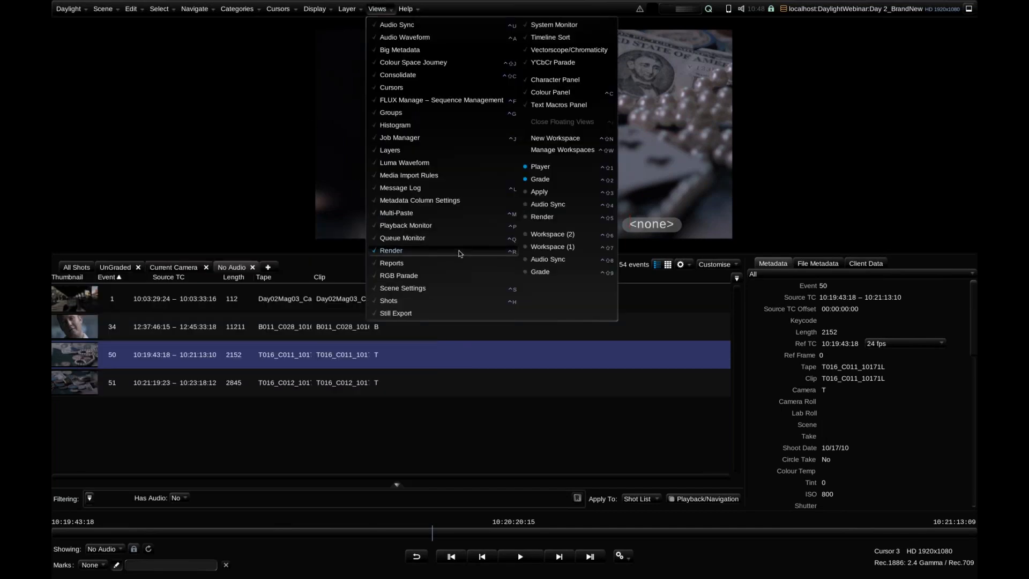
pyautogui.click(458, 250)
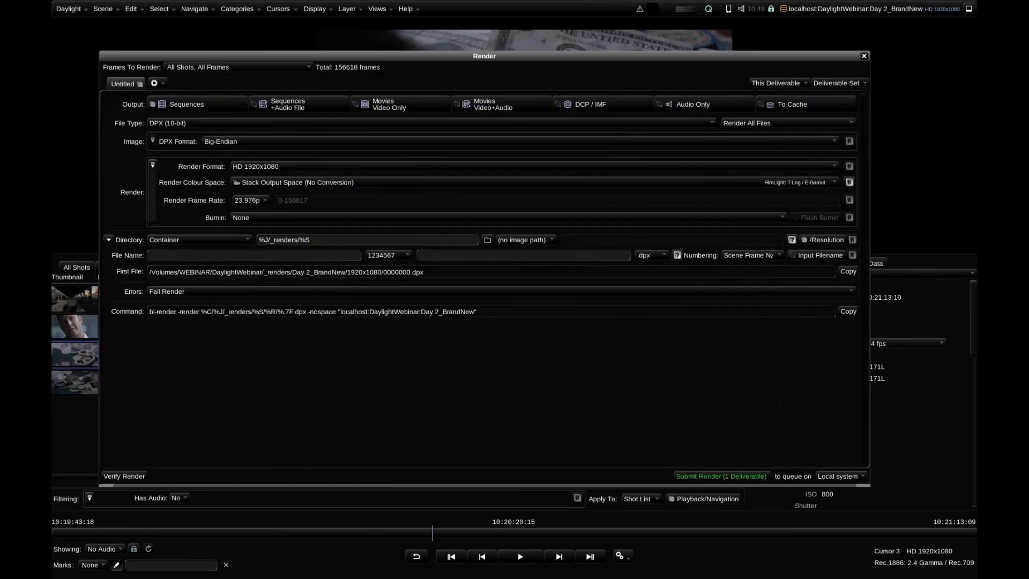
pyautogui.click(837, 83)
pyautogui.moveTo(863, 116)
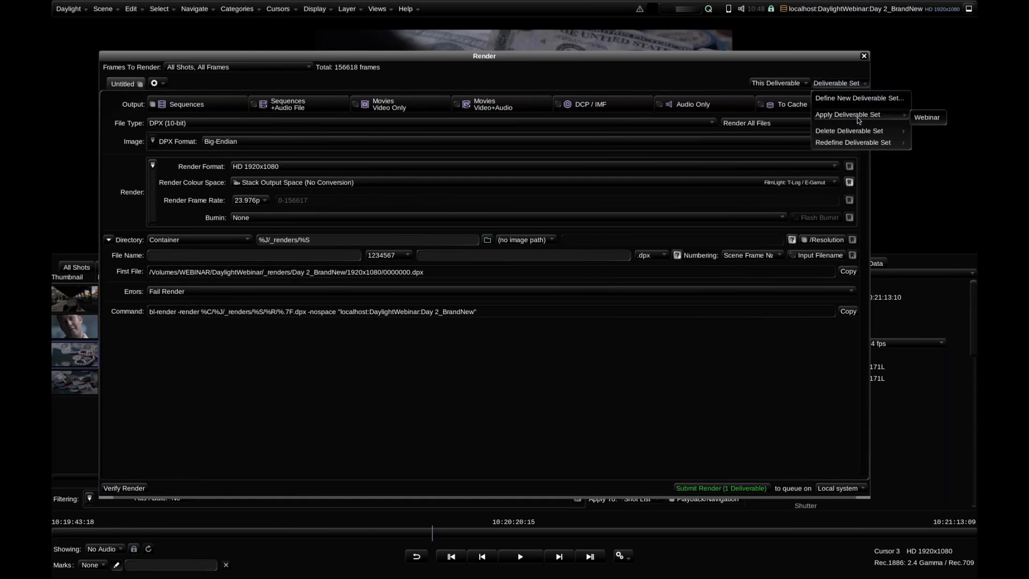
pyautogui.click(924, 118)
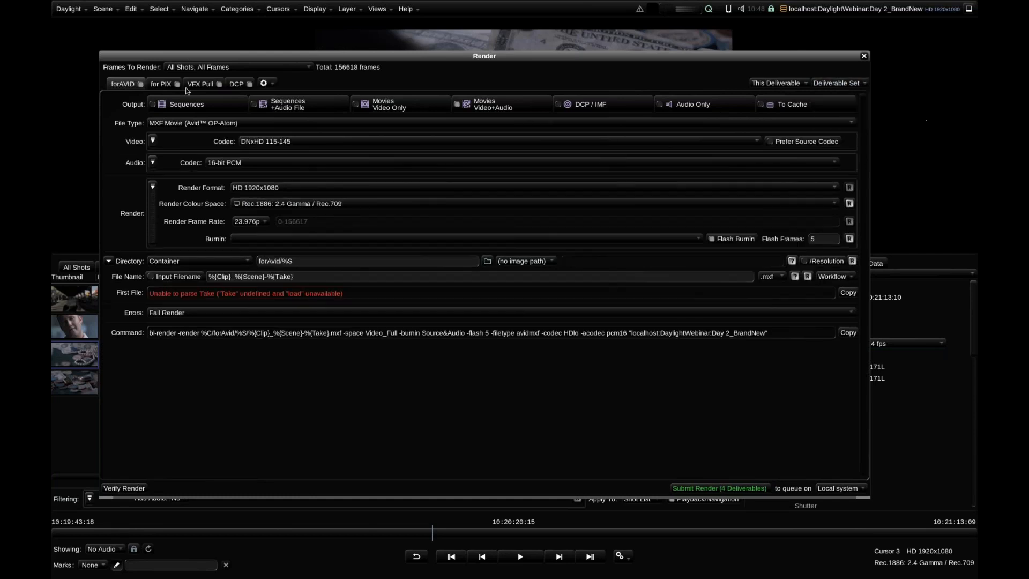
# Review the render settings of the DCP, VFX Pull, for PIX and forAVID deliverables and the deliverable set options
pyautogui.click(234, 84)
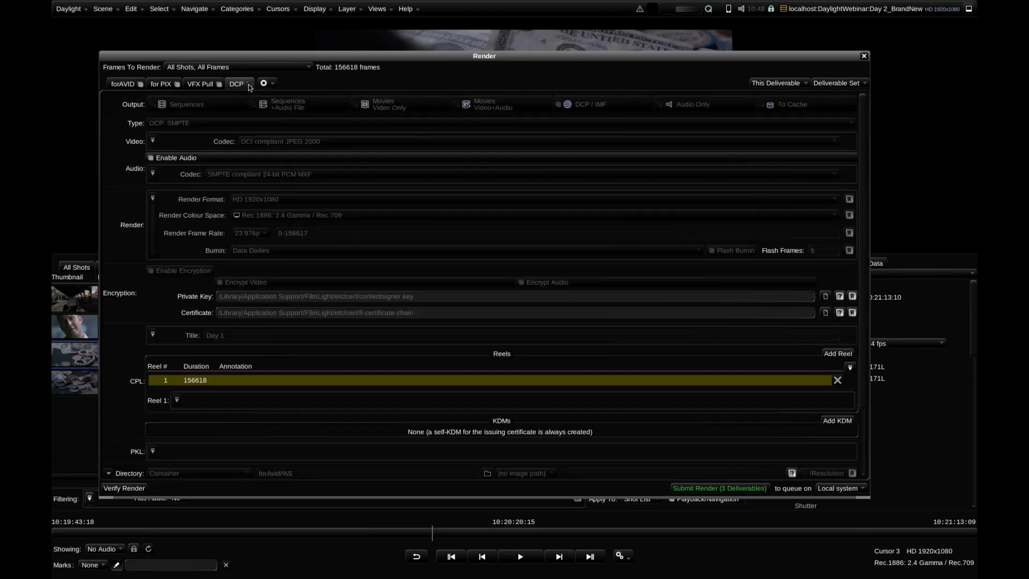
pyautogui.click(199, 86)
pyautogui.click(161, 85)
pyautogui.click(126, 85)
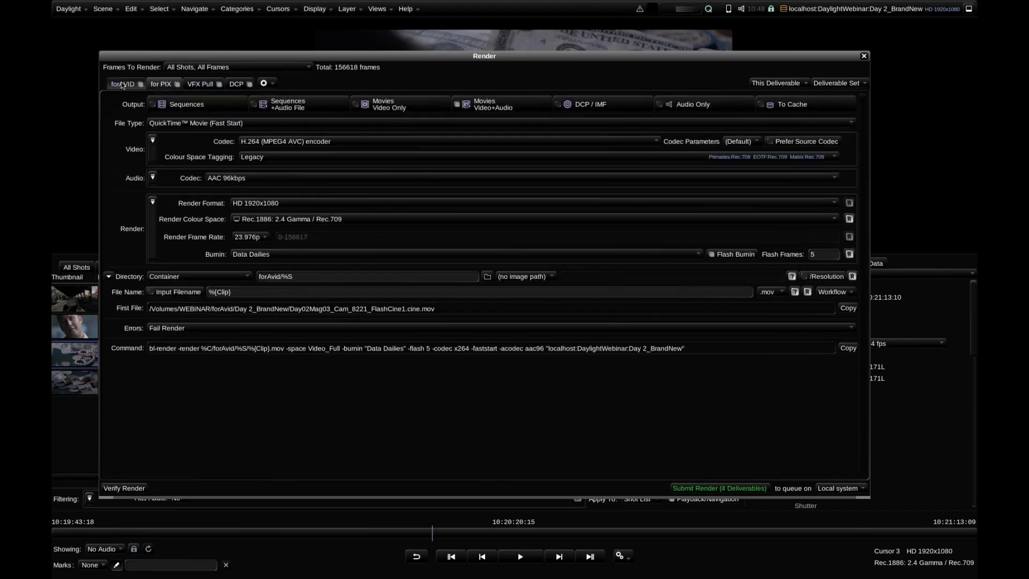
pyautogui.click(832, 83)
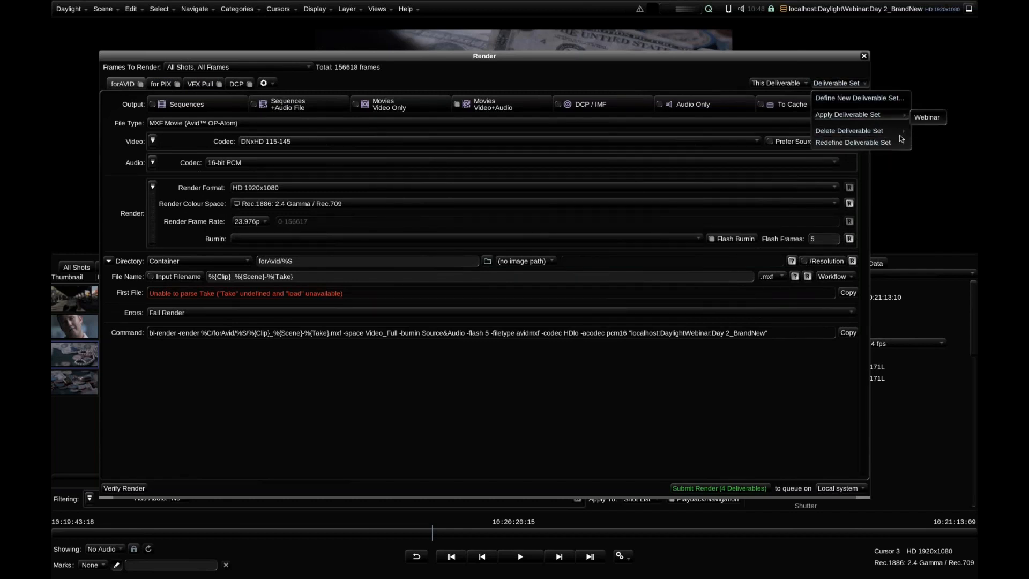
pyautogui.click(889, 61)
pyautogui.moveTo(768, 53)
pyautogui.mouseDown()
pyautogui.moveTo(795, 65)
pyautogui.moveTo(756, 60)
pyautogui.mouseUp()
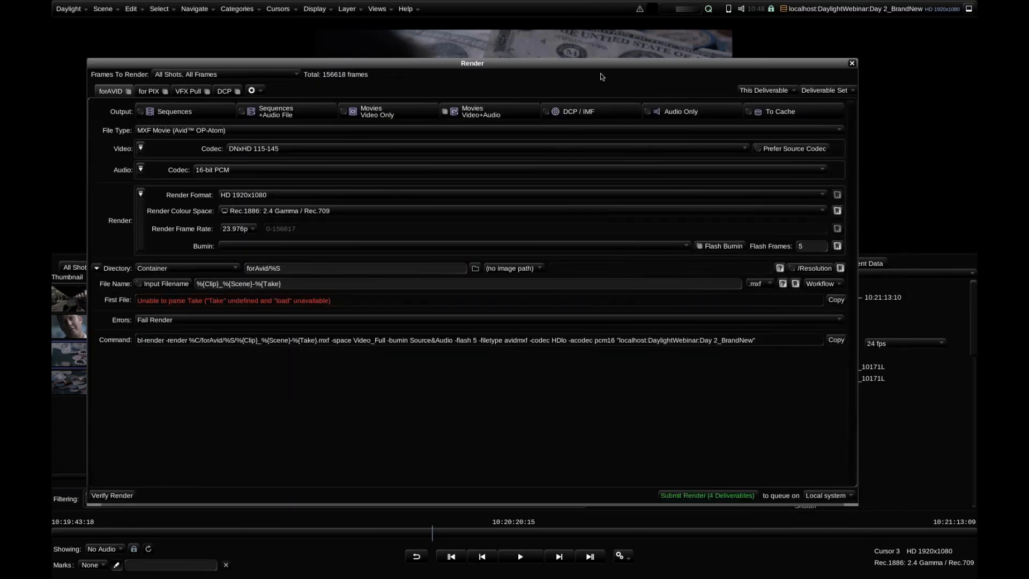
pyautogui.moveTo(539, 64); pyautogui.dragTo(573, 63)
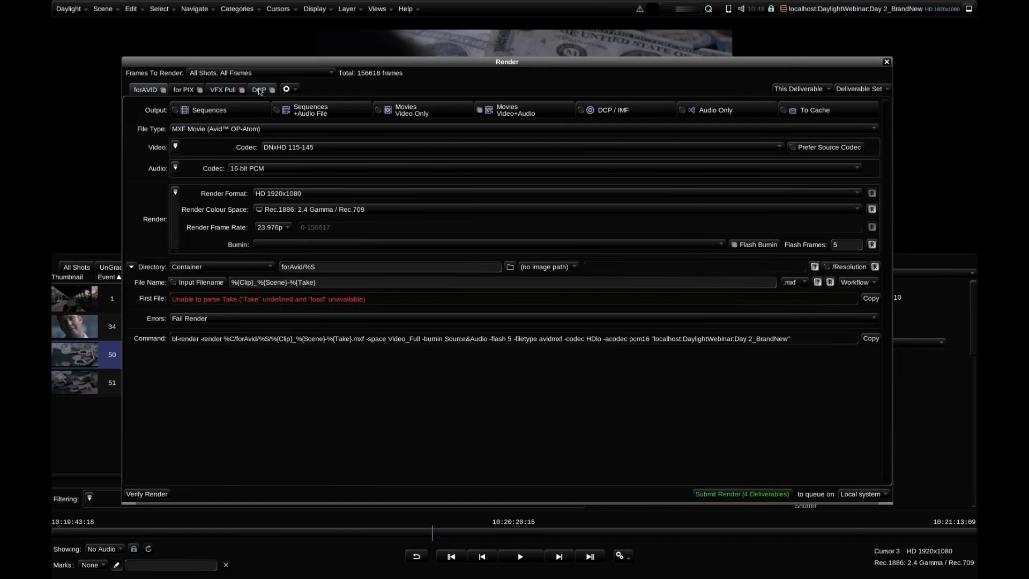
pyautogui.click(859, 89)
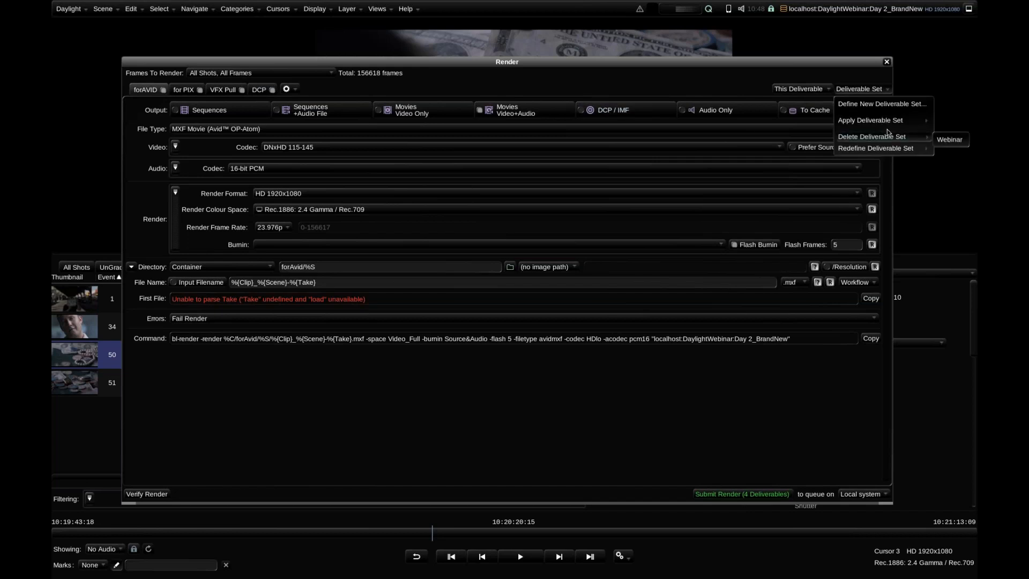
pyautogui.click(420, 369)
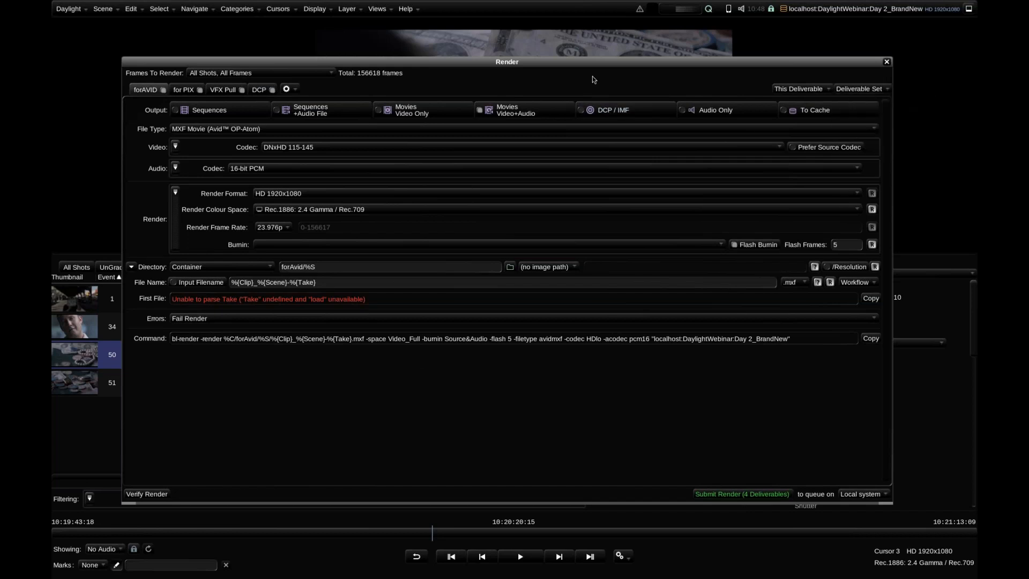
# Remove the DCP deliverable from the render deliverables
pyautogui.click(259, 89)
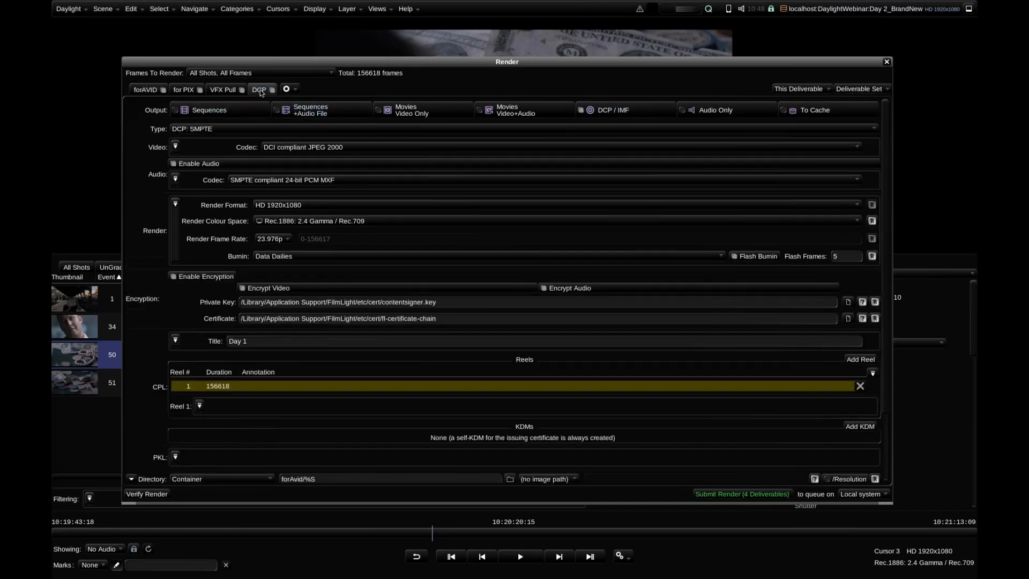
pyautogui.click(292, 89)
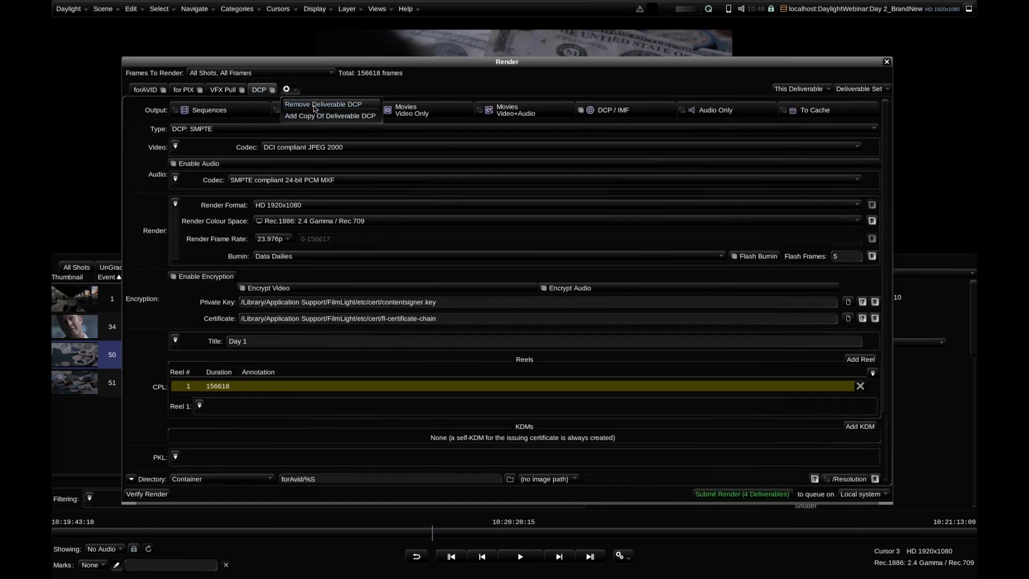
pyautogui.click(314, 105)
# Add a copy of the VFX Pull deliverable and rename it ProRes
pyautogui.click(256, 89)
pyautogui.click(290, 118)
pyautogui.doubleClick(284, 90)
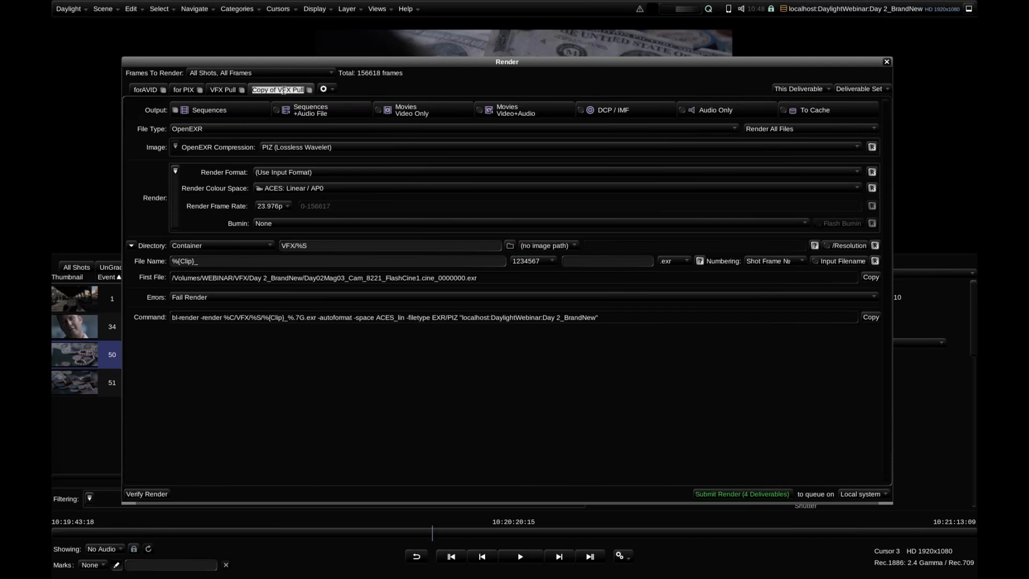
pyautogui.write('Some Other')
pyautogui.press('Return')
pyautogui.doubleClick(284, 91)
pyautogui.write('ProRes')
pyautogui.press('Return')
# Set the ProRes deliverable to Movies Video+Audio output as a QuickTime Movie with Apple ProRes 422 video and AAC 64kbps audio
pyautogui.click(512, 111)
pyautogui.click(343, 129)
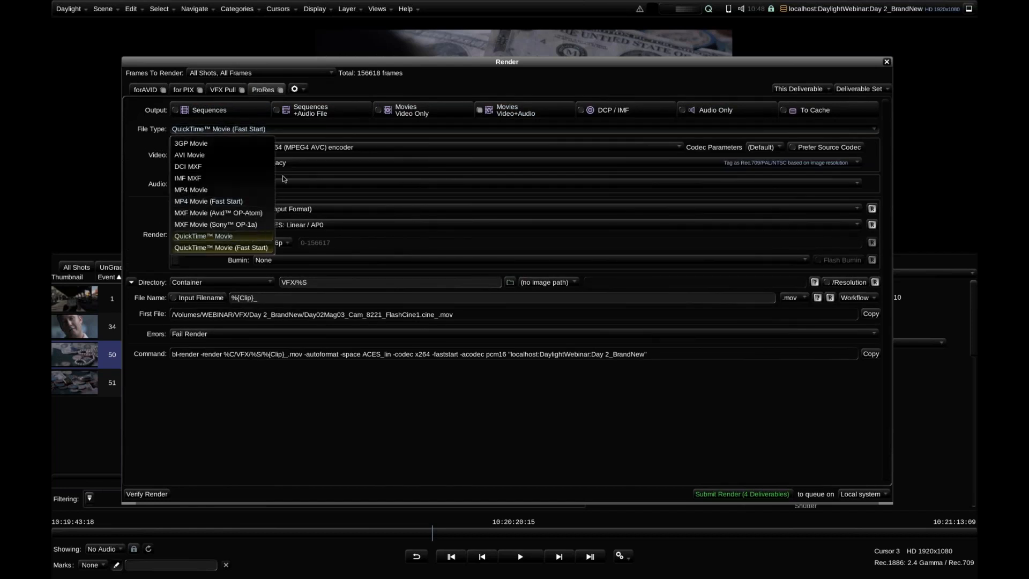
pyautogui.click(204, 235)
pyautogui.click(321, 147)
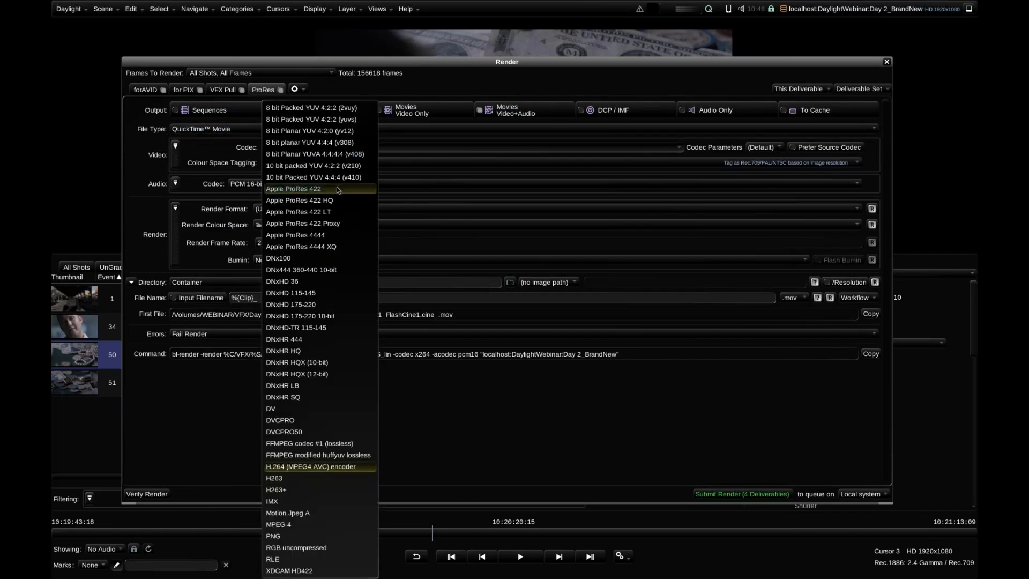
pyautogui.click(338, 190)
pyautogui.click(270, 184)
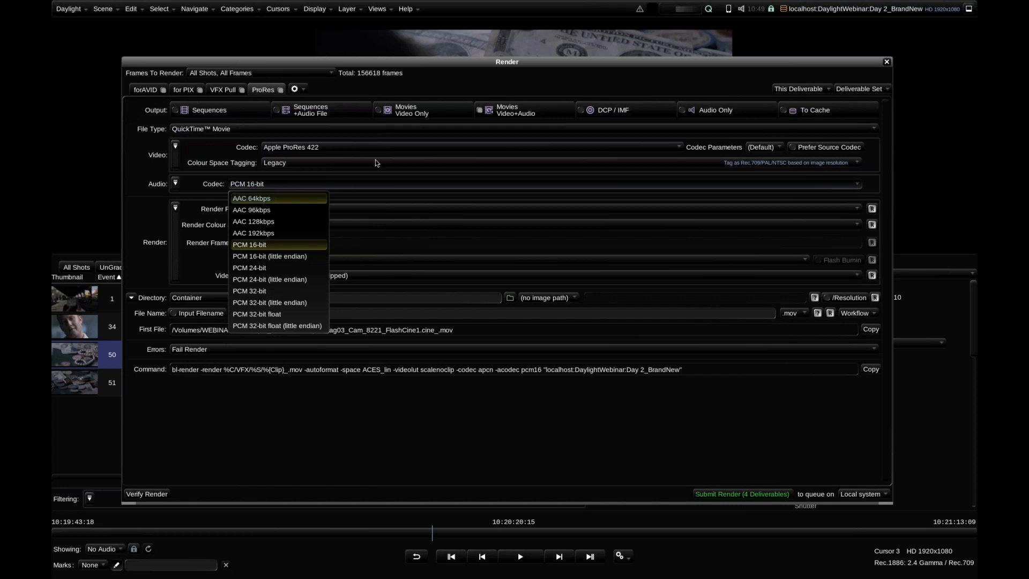
pyautogui.click(272, 198)
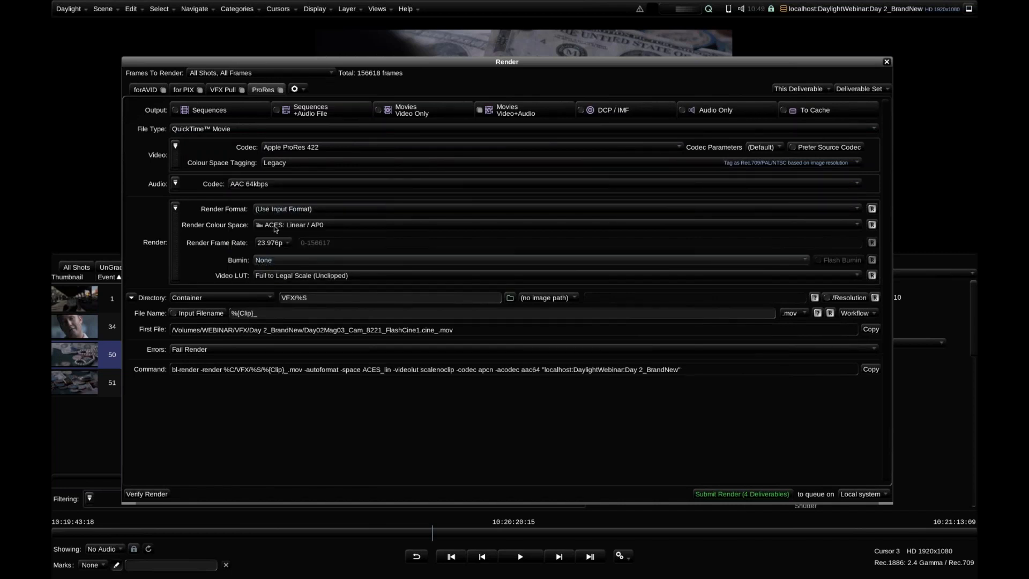
# Set the ProRes render format to HD 1920x1080 with the Test burnin flashed for 1 frame, and close the Render view
pyautogui.click(264, 209)
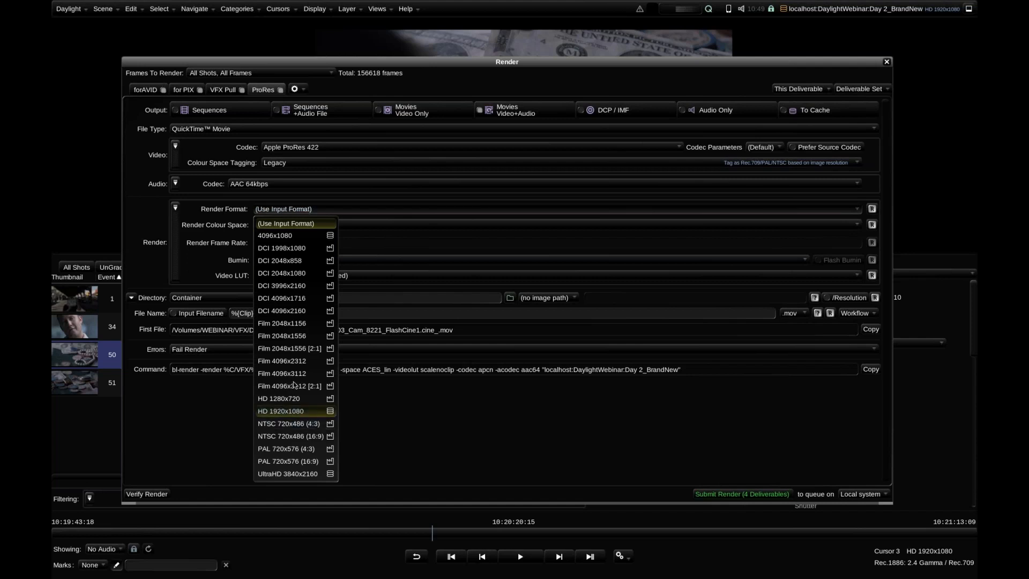
pyautogui.click(312, 411)
pyautogui.click(264, 260)
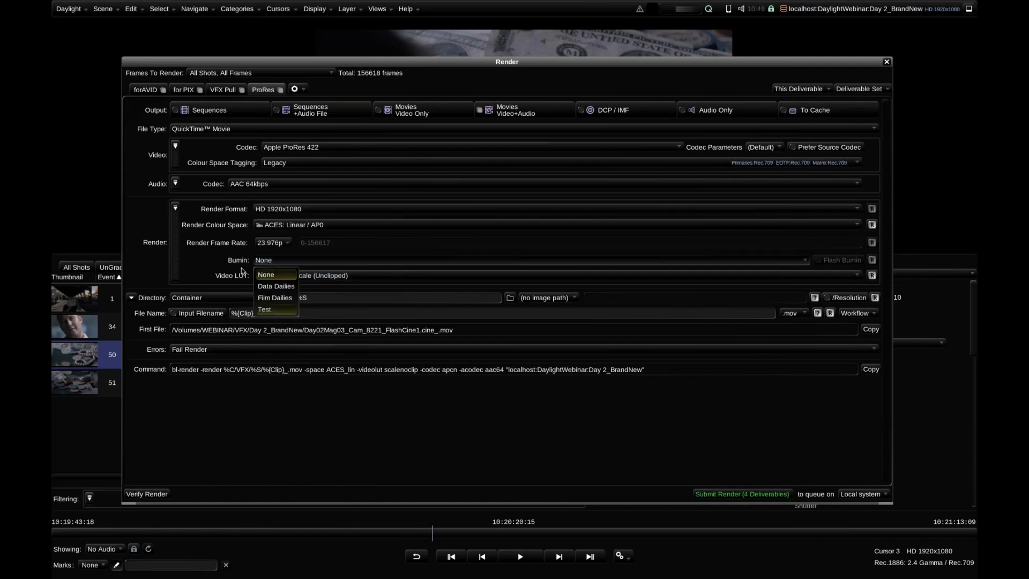
pyautogui.click(265, 310)
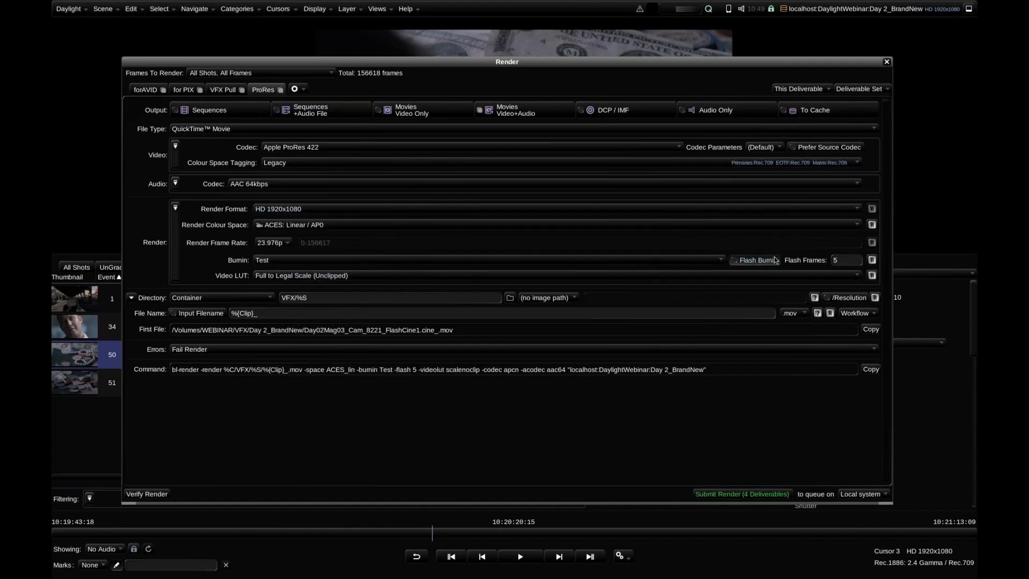
pyautogui.click(840, 262)
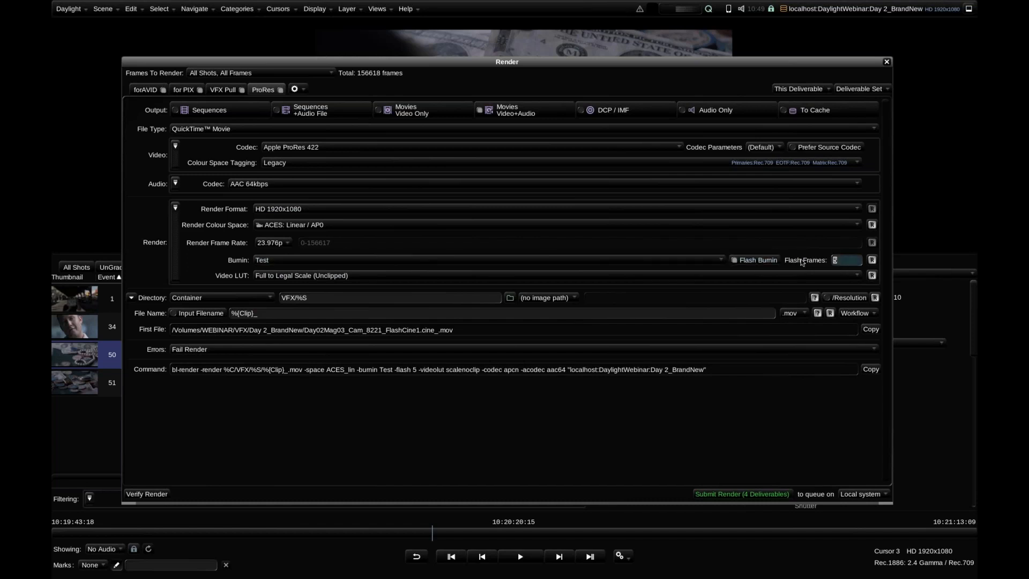
pyautogui.press('BackSpace')
pyautogui.write('1')
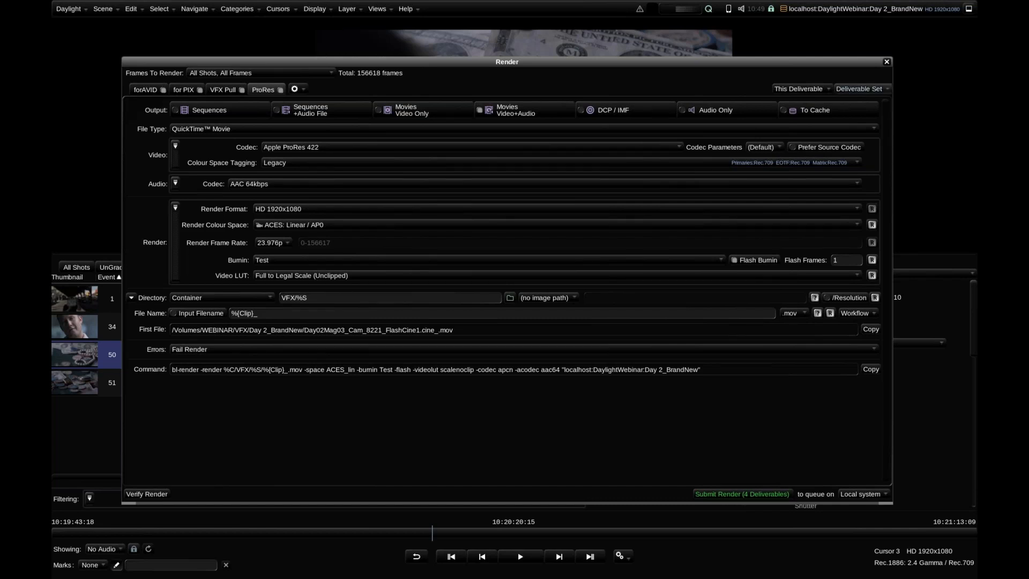
pyautogui.click(886, 62)
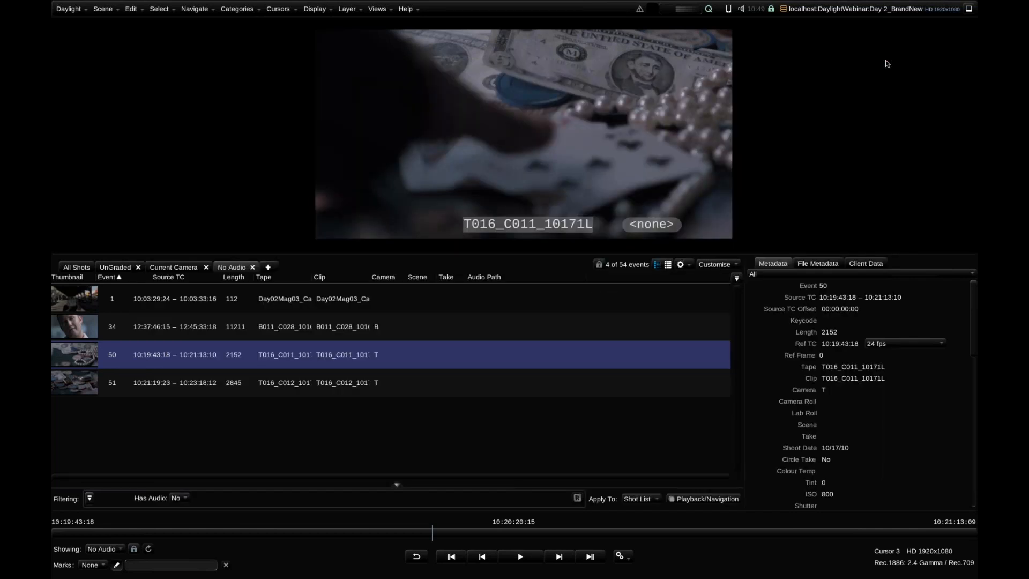
# Review the Format & Colour options in the Scene Settings and close them
pyautogui.click(387, 13)
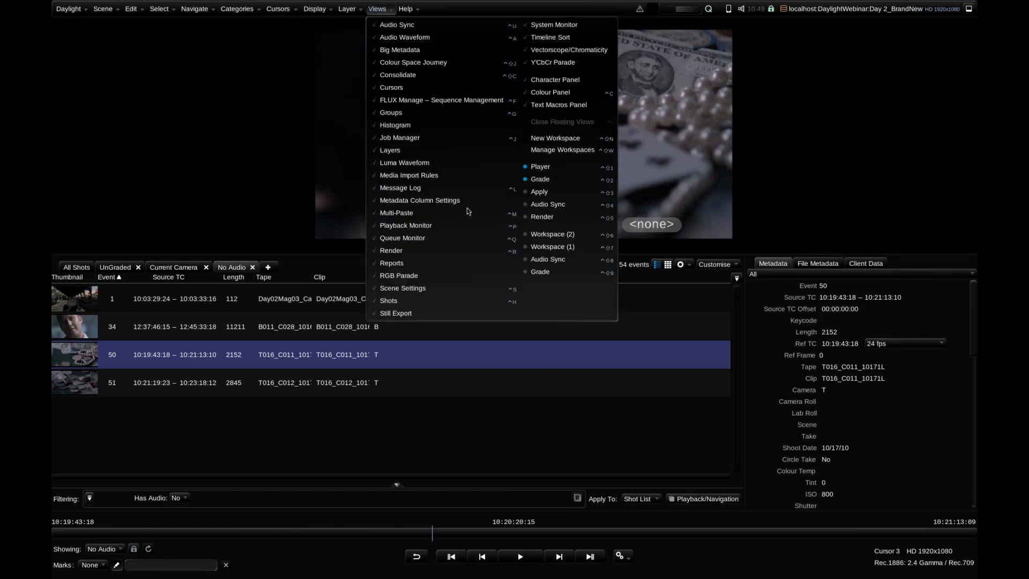
pyautogui.click(456, 291)
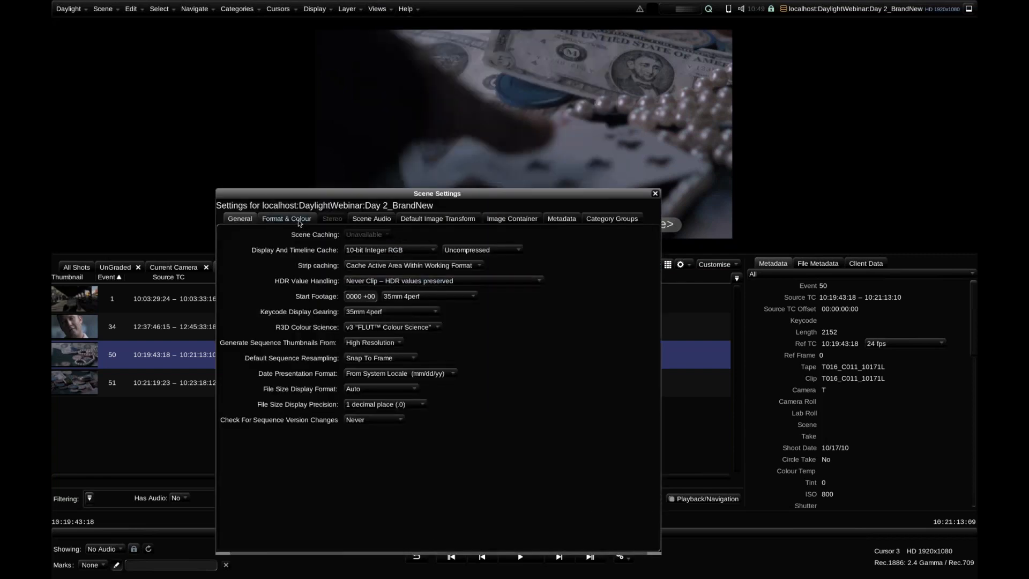
pyautogui.click(298, 220)
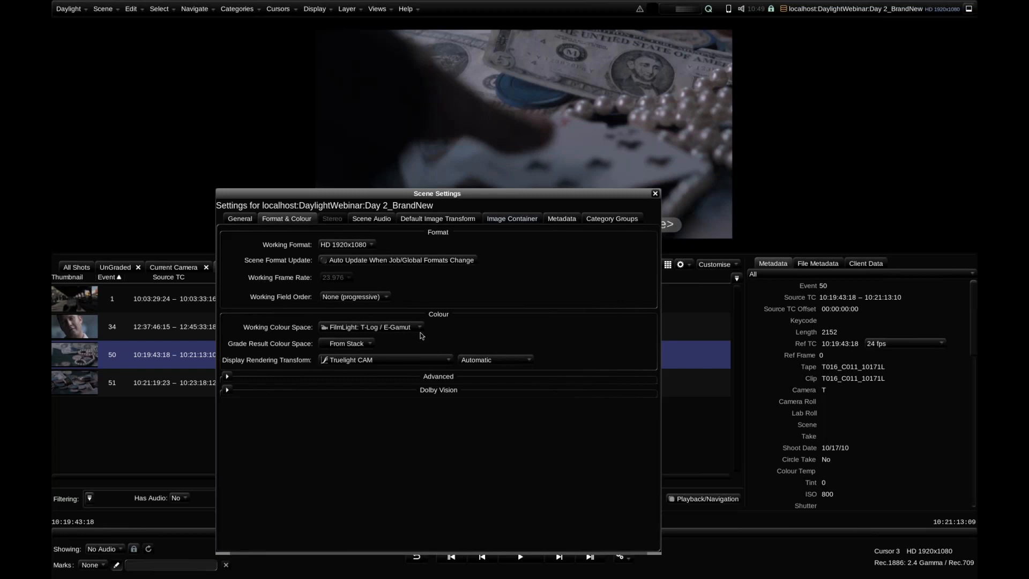
pyautogui.click(654, 194)
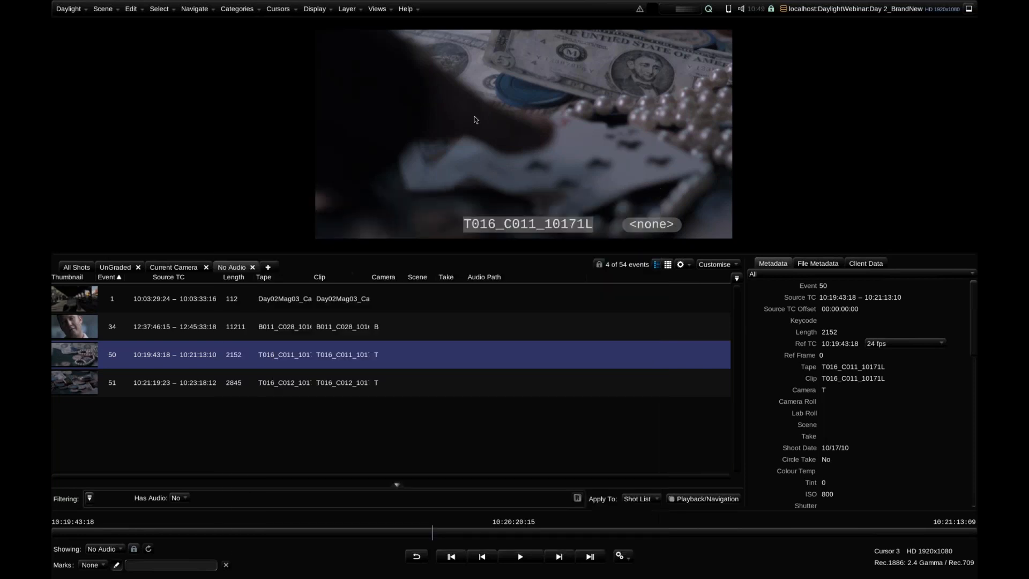
# Show the Colour Space Journey of the current shot
pyautogui.click(381, 9)
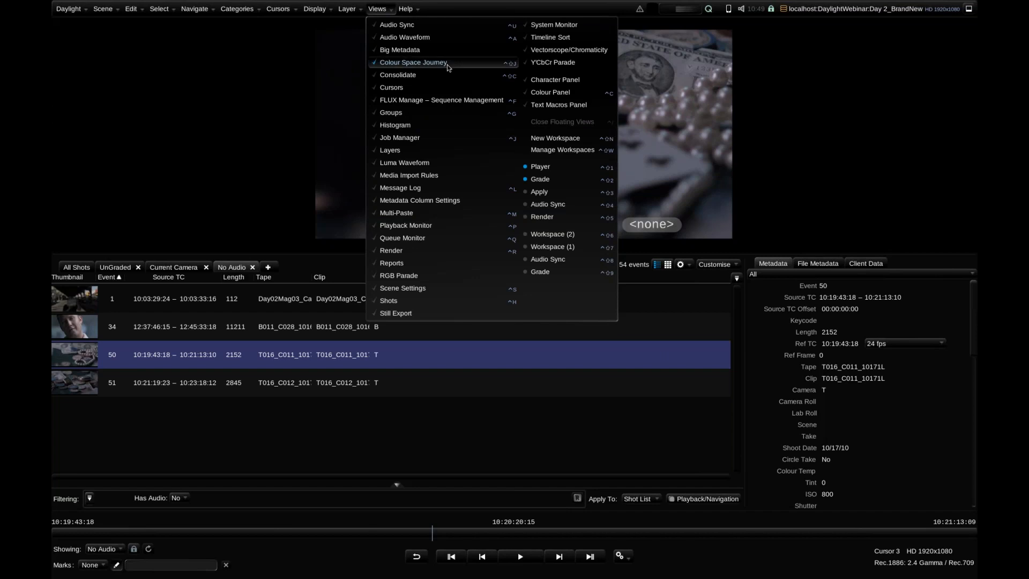
pyautogui.click(447, 64)
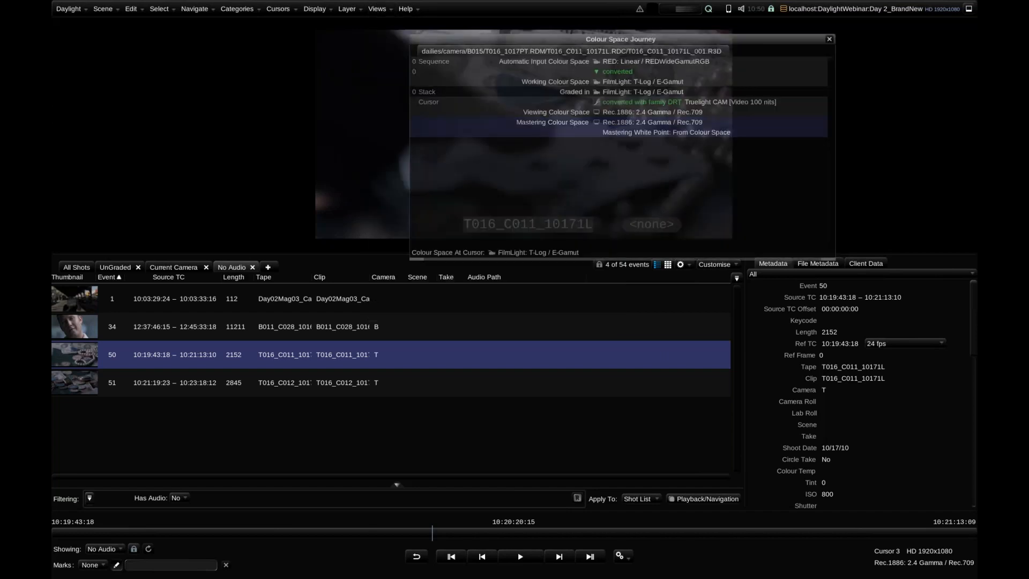
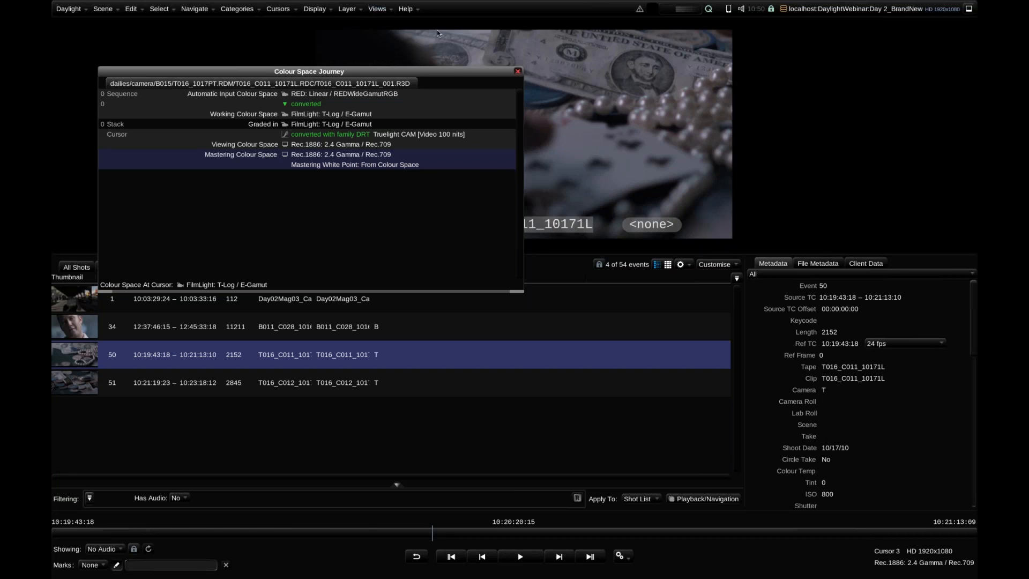
# Close the Colour Space Journey, review the Working Colour Space choices in the Scene Settings keeping FilmLight: T-Log / E-Gamut, and close the settings
pyautogui.click(517, 71)
pyautogui.click(377, 9)
pyautogui.click(482, 288)
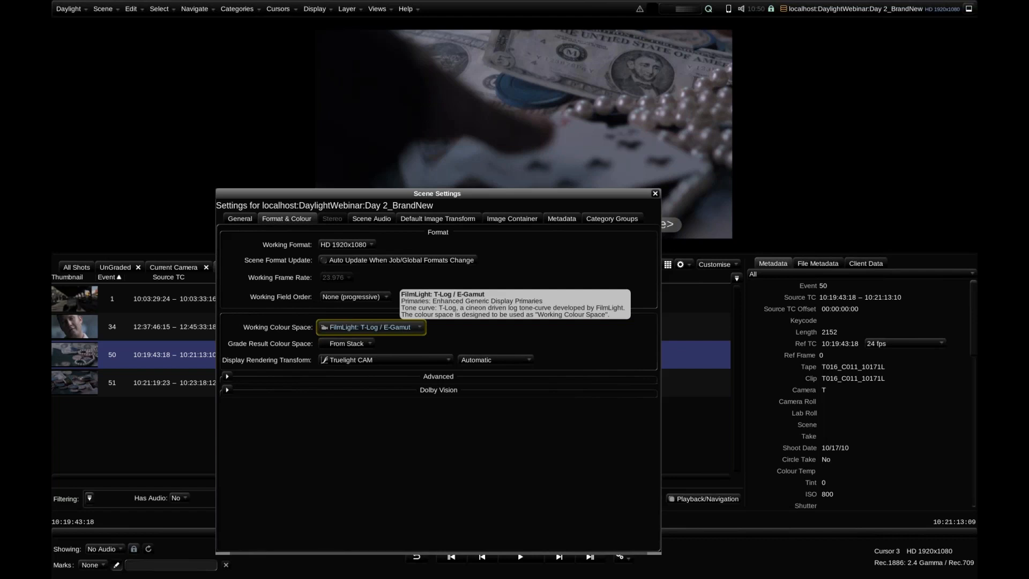
pyautogui.click(402, 327)
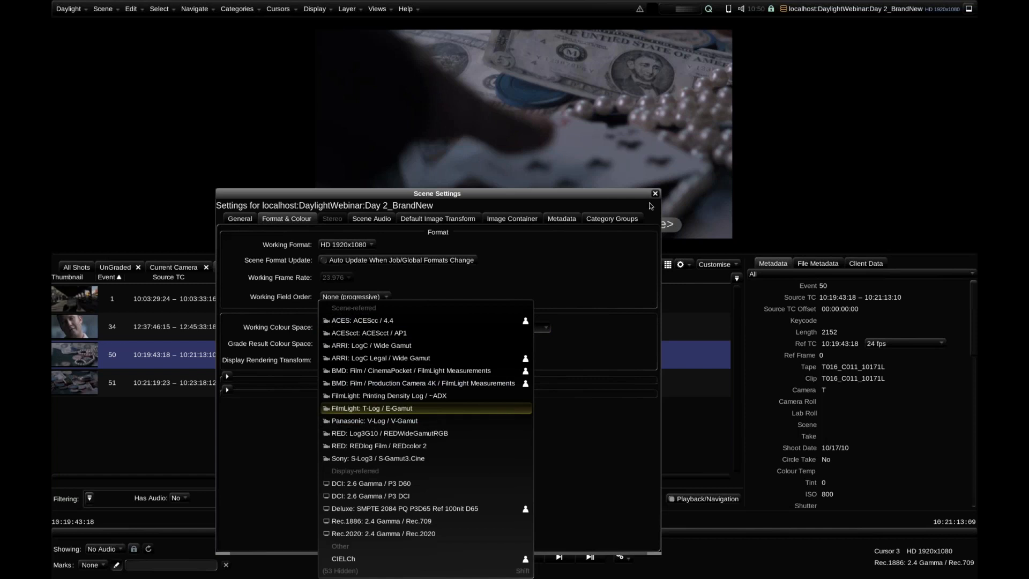
pyautogui.click(478, 408)
pyautogui.click(654, 193)
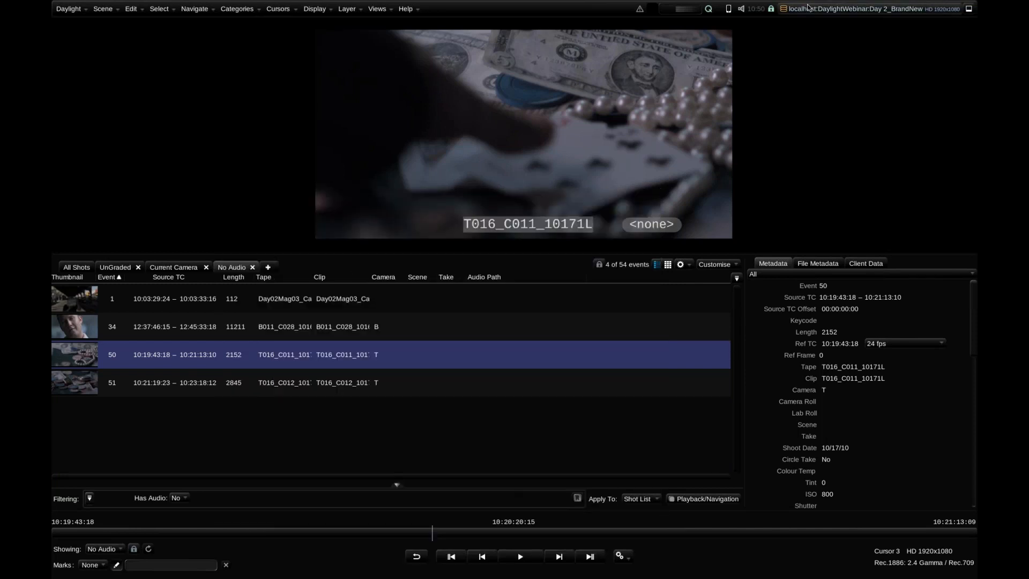
# Switch to the Grade workspace and show the R3D Params of the current RED shot
pyautogui.click(378, 9)
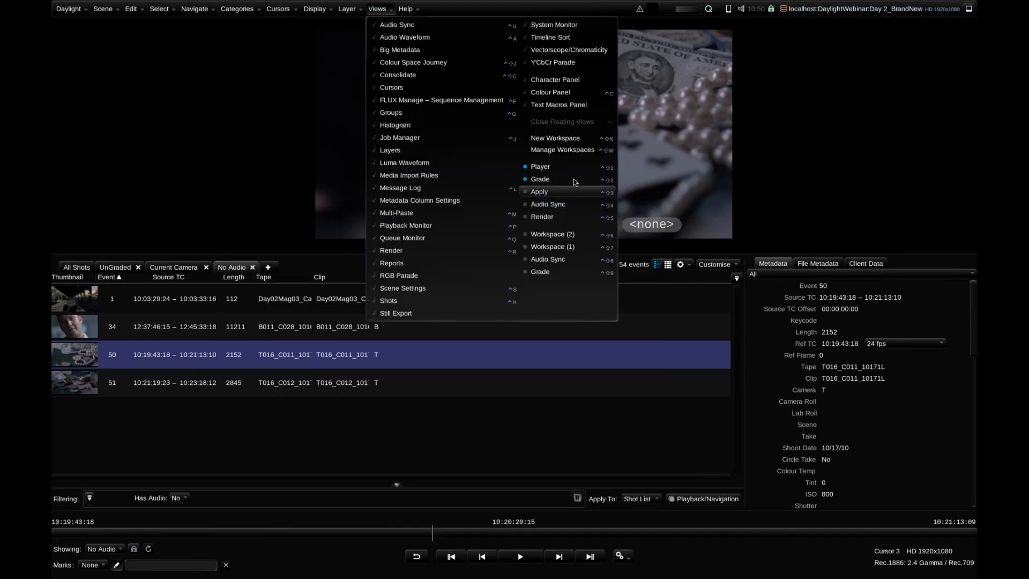
pyautogui.click(574, 178)
pyautogui.click(595, 194)
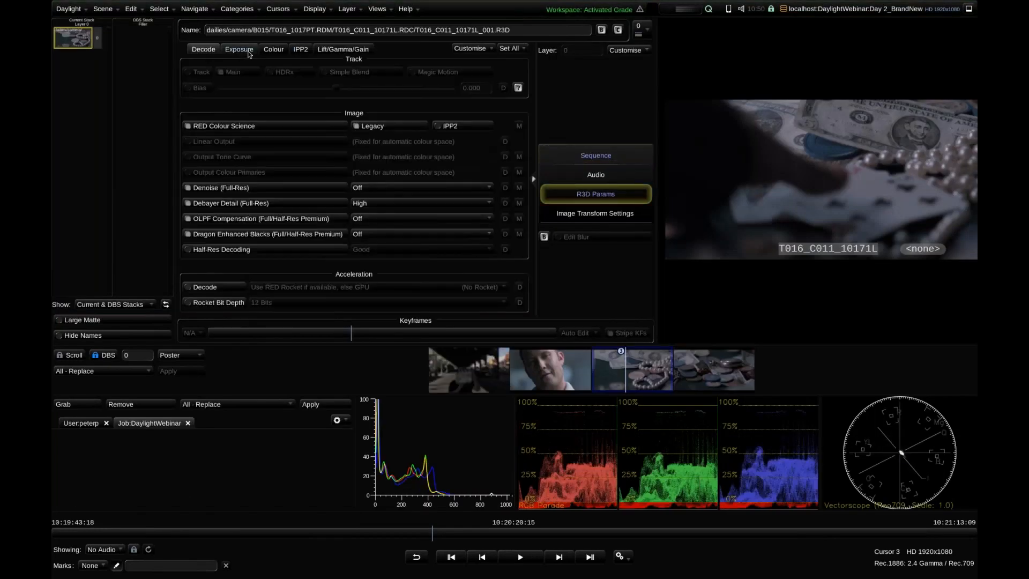
# Examine which Decode, Exposure, Colour and Lift/Gamma/Gain R3D parameters are adjustable and which are fixed for automatic colour space
pyautogui.click(246, 52)
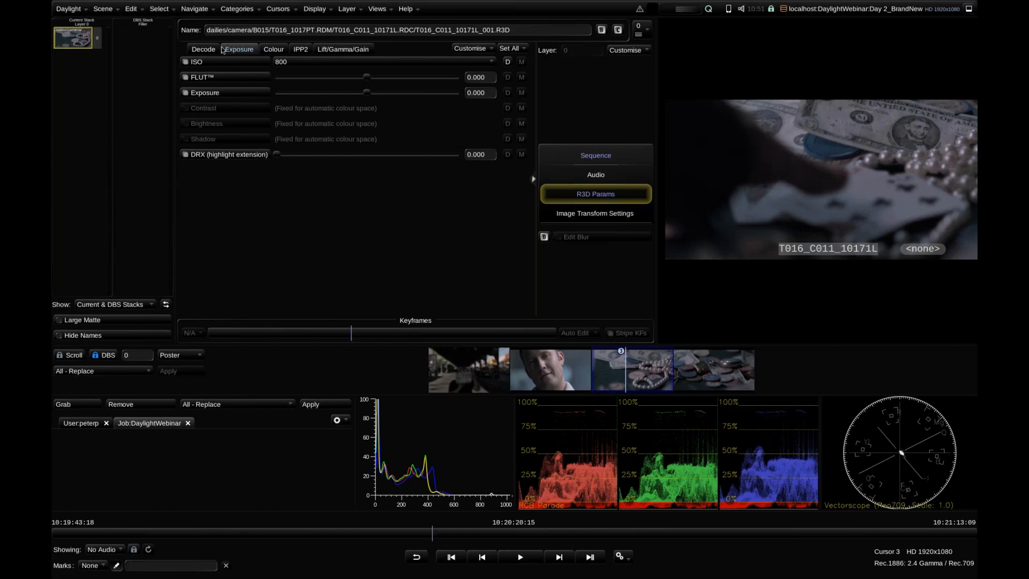
pyautogui.click(204, 49)
pyautogui.click(240, 49)
pyautogui.click(272, 51)
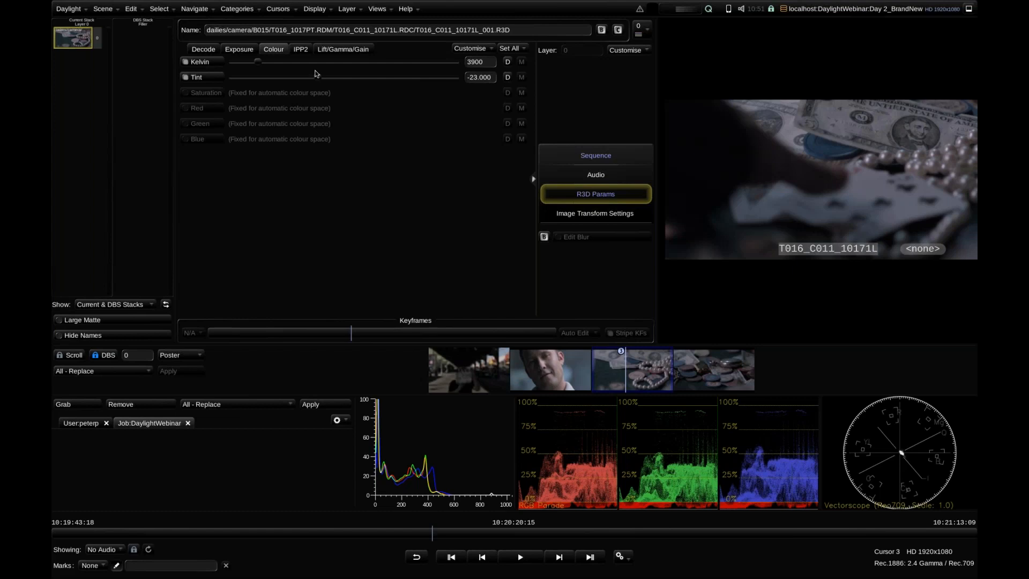
pyautogui.click(343, 50)
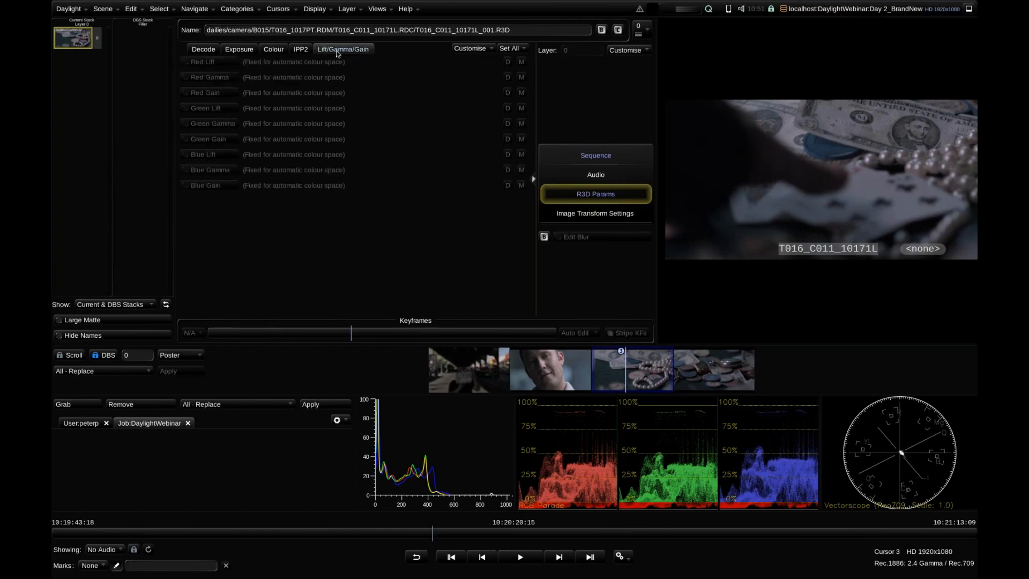
pyautogui.click(271, 51)
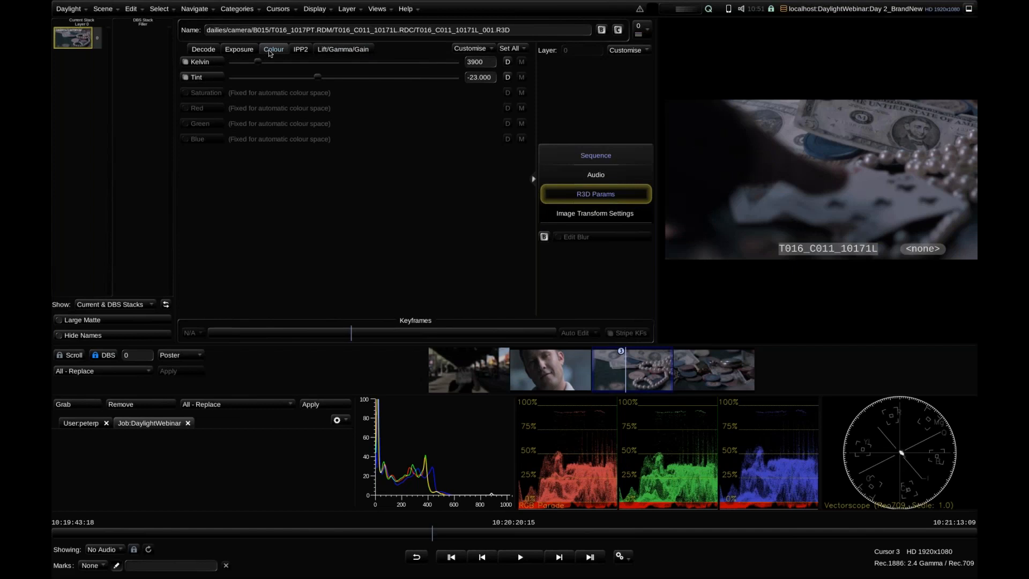
pyautogui.click(342, 49)
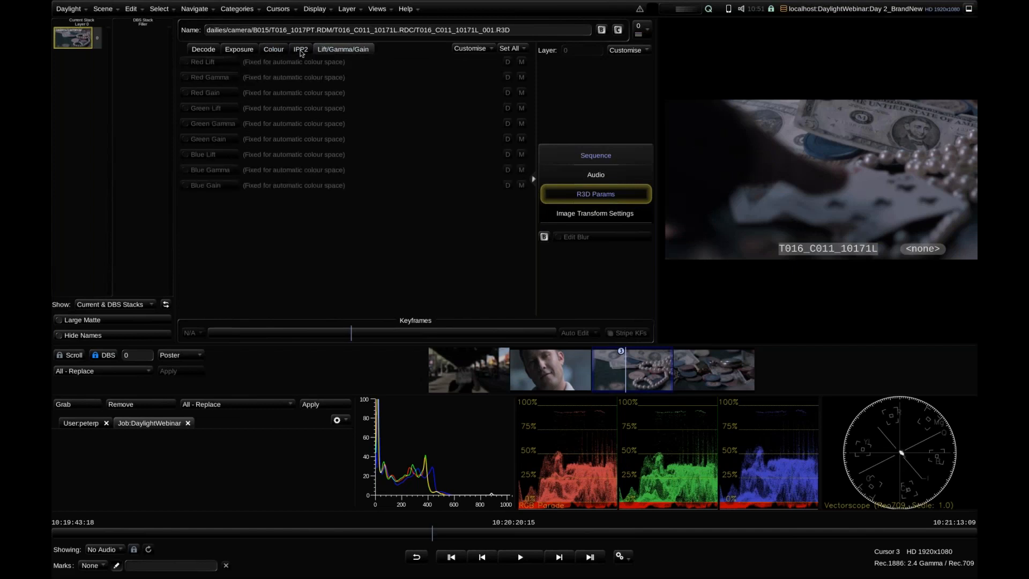
pyautogui.click(263, 52)
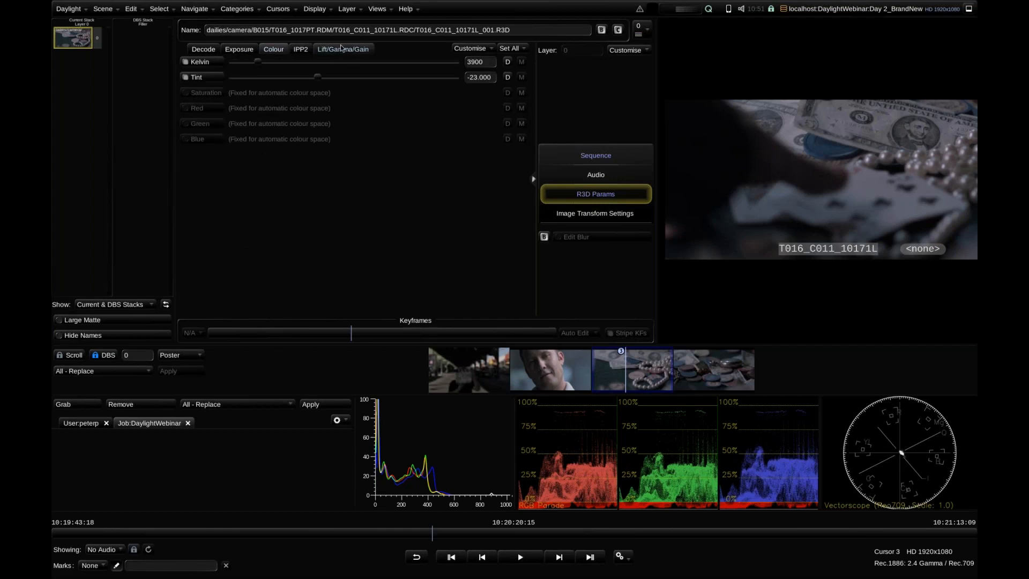
pyautogui.click(356, 52)
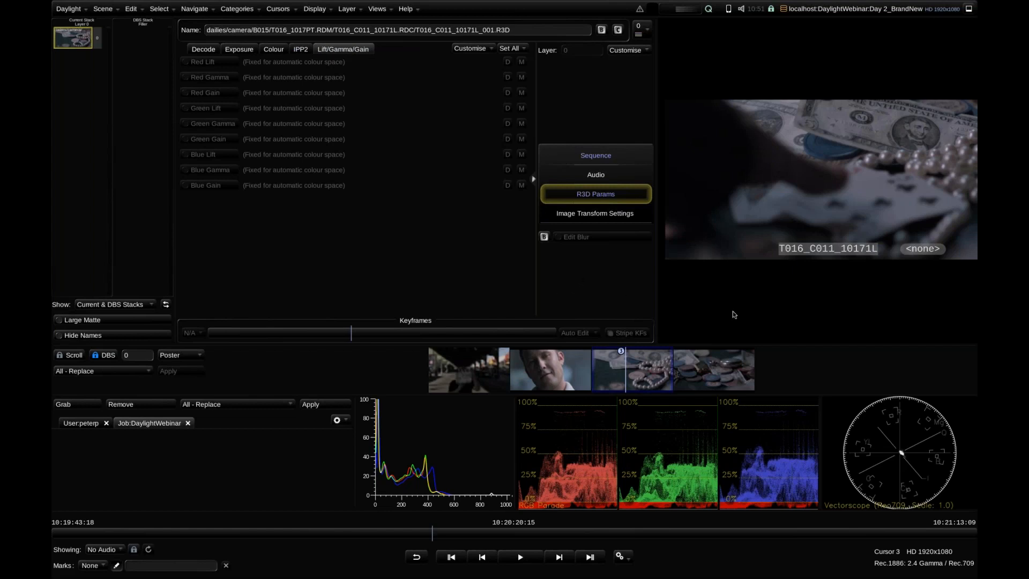
# Open the Shots view, cycle through its No Audio, All Shots, Current Camera and UnGraded views, and close it
pyautogui.click(670, 368)
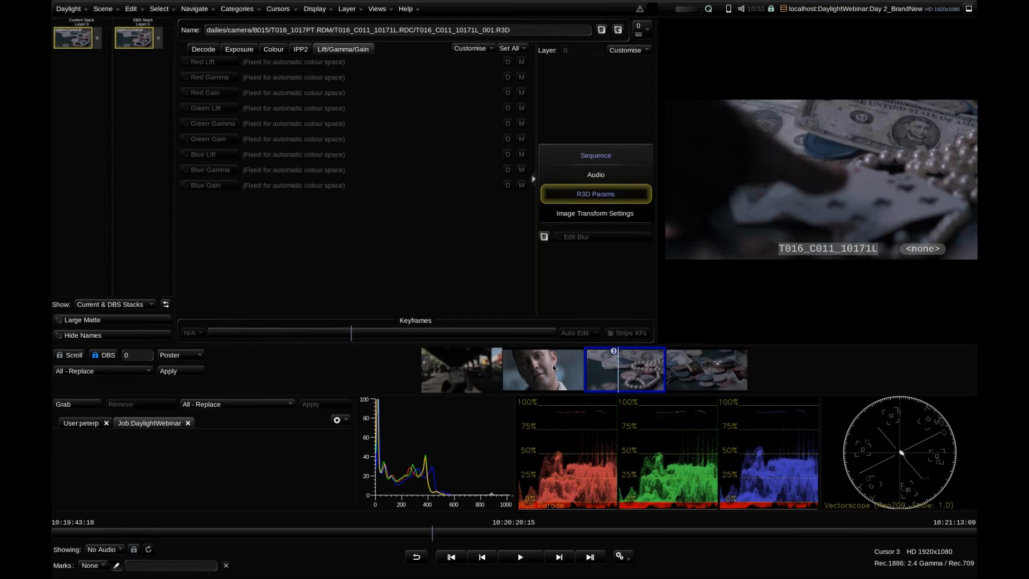
pyautogui.click(375, 9)
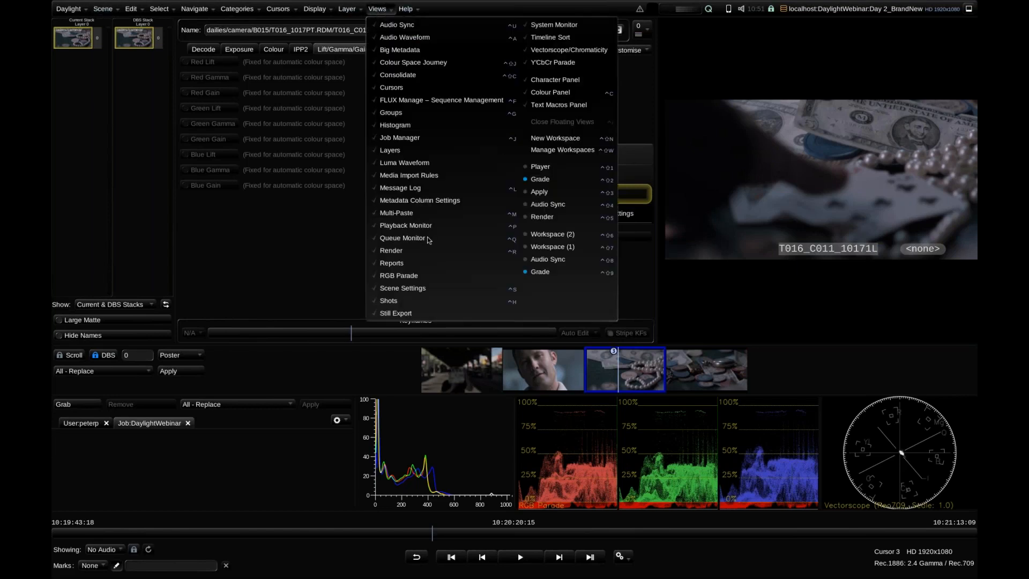
pyautogui.click(317, 271)
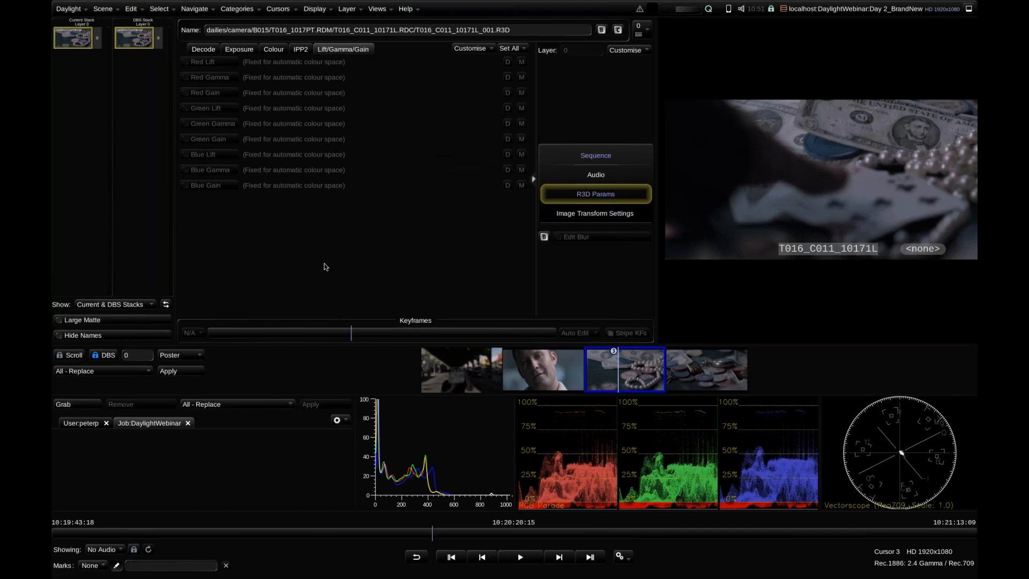
pyautogui.click(373, 9)
pyautogui.click(457, 300)
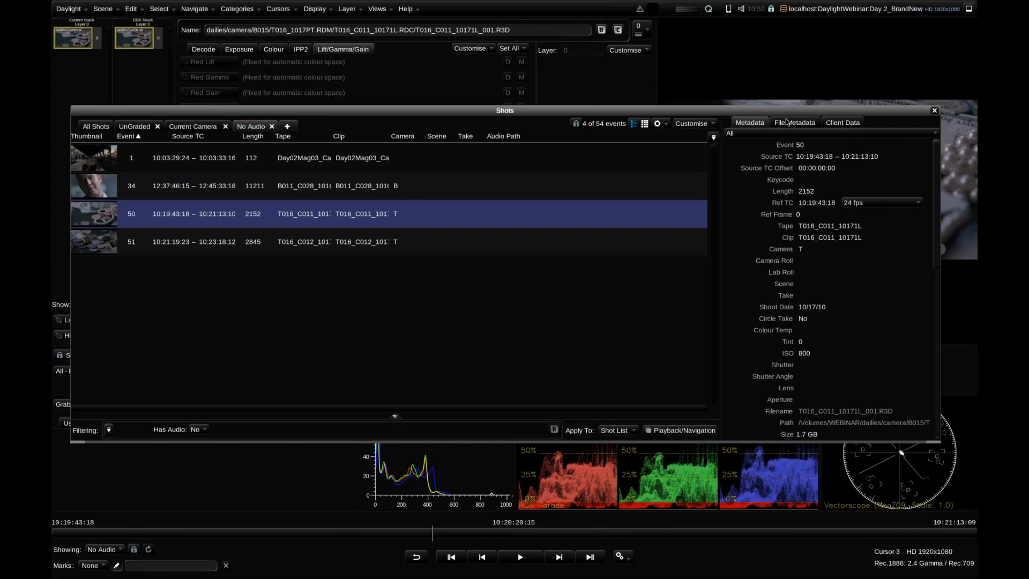
pyautogui.hotkey('ctrl', 'Tab')
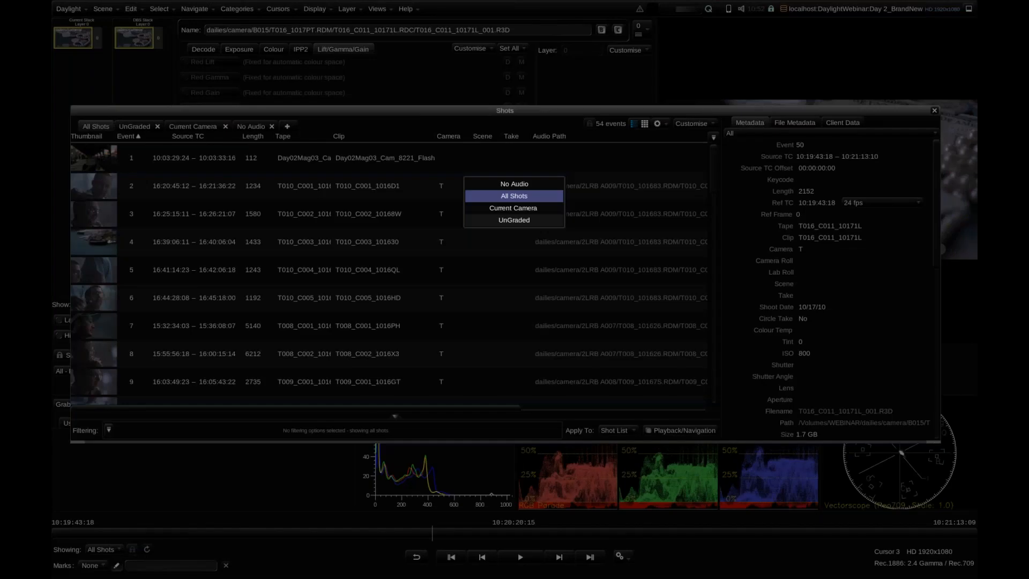
pyautogui.hotkey('ctrl', 'Tab')
# Cycle the Grade workspace timeline through the filtered views, ending on All Shots
pyautogui.hotkey('ctrl', 'Tab')
pyautogui.hotkey('ctrl', 'Tab')
pyautogui.hotkey('ctrl', 'Tab')
pyautogui.hotkey('ctrl', 'Tab')
pyautogui.hotkey('ctrl', 'Tab')
pyautogui.hotkey('ctrl', 'Tab')
pyautogui.hotkey('ctrl', 'Tab')
pyautogui.click(932, 111)
pyautogui.hotkey('ctrl', 'Tab')
pyautogui.hotkey('ctrl', 'shift', 'Tab')
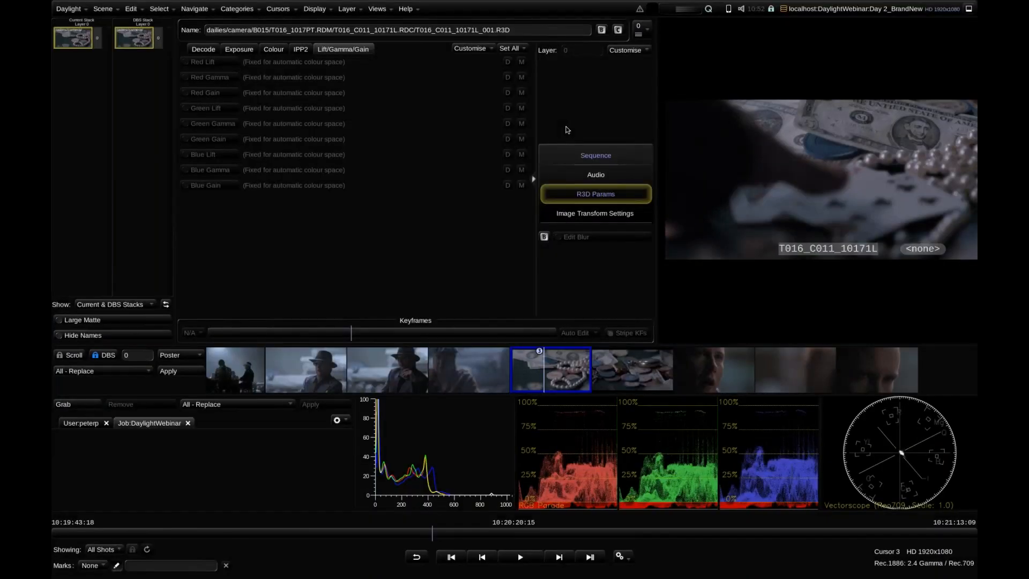
pyautogui.hotkey('ctrl', 'Tab')
pyautogui.hotkey('ctrl', 'Tab')
pyautogui.hotkey('ctrl', 'Tab')
pyautogui.hotkey('ctrl', 'Tab')
pyautogui.hotkey('ctrl', 'shift', 'Tab')
pyautogui.hotkey('ctrl', 'Tab')
# Select all shots in the scene and delete them
pyautogui.hotkey('ctrl', 'a')
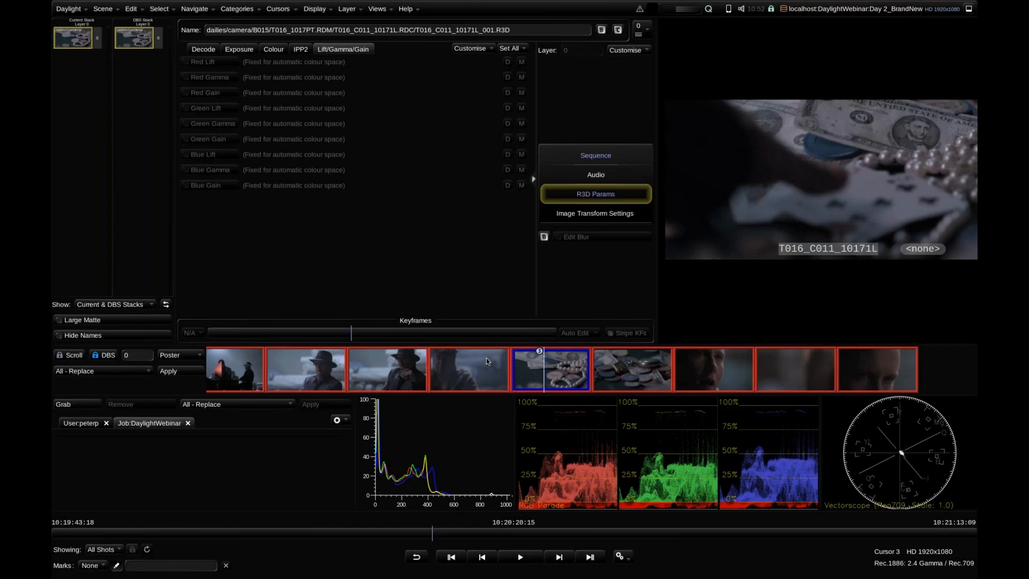
pyautogui.press('Delete')
pyautogui.press('Return')
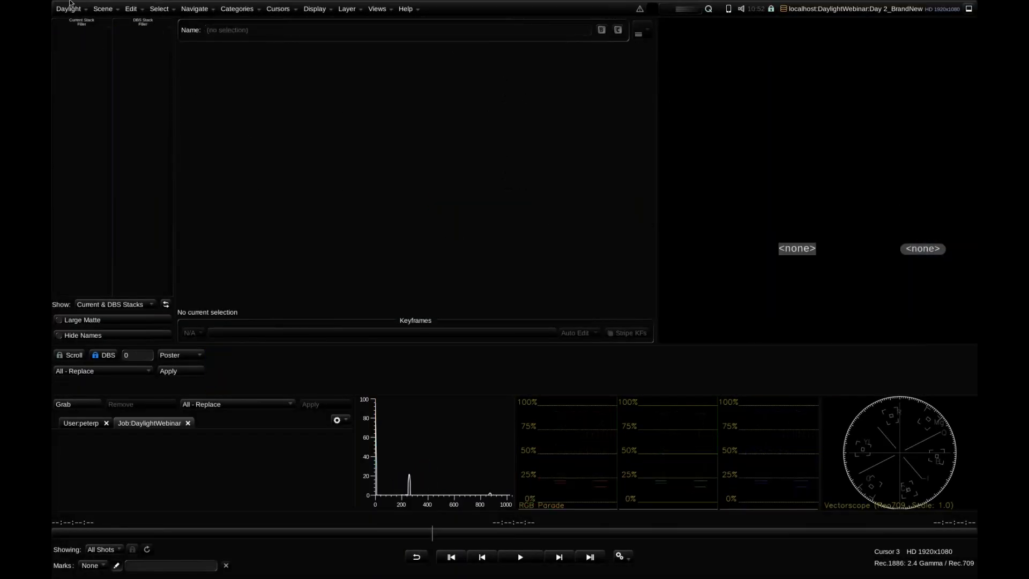
# Open EDL Import and load vfxpull2.ale from the dailies folder on the WEBINAR volume
pyautogui.click(97, 8)
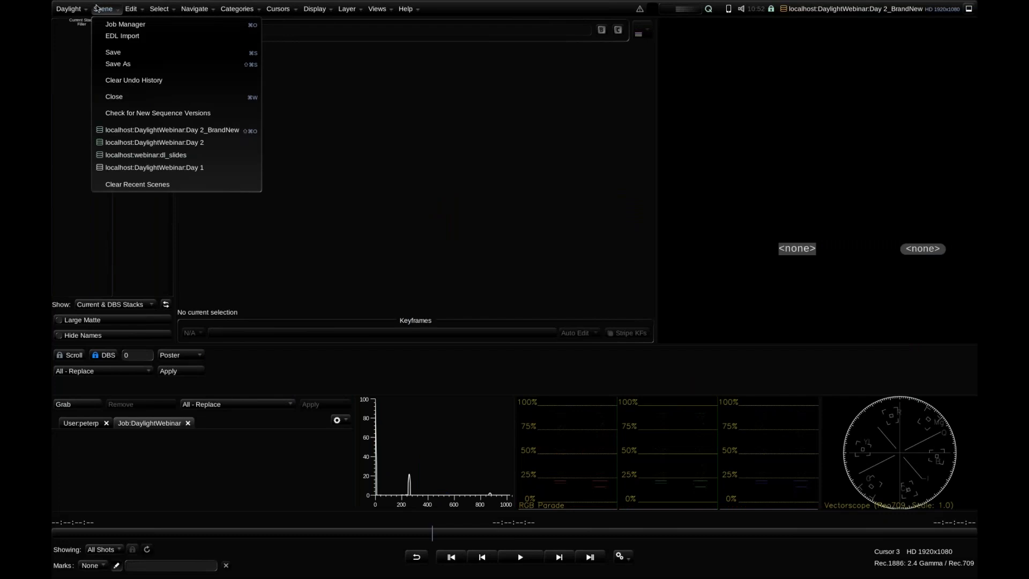
pyautogui.click(146, 38)
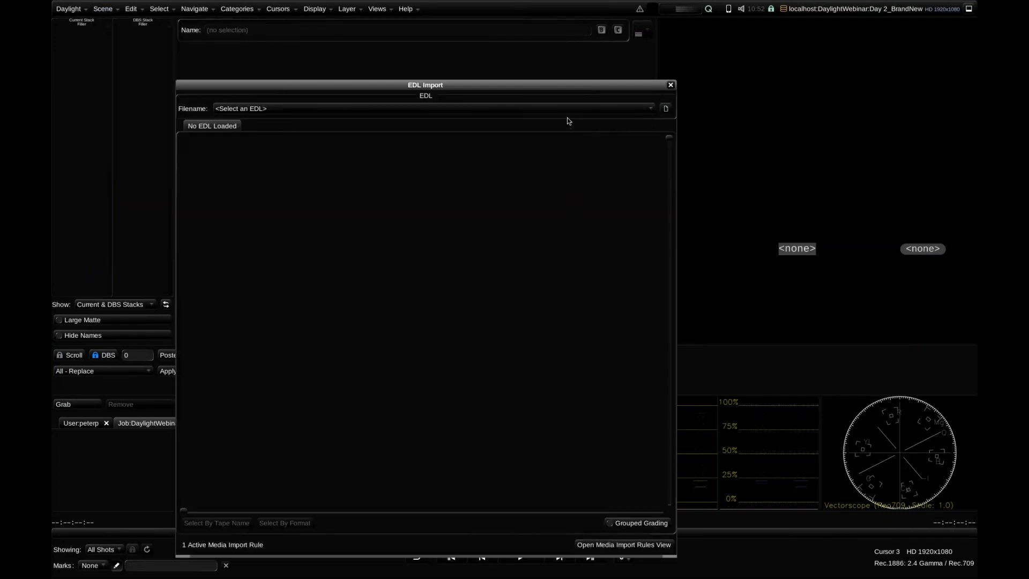
pyautogui.click(665, 110)
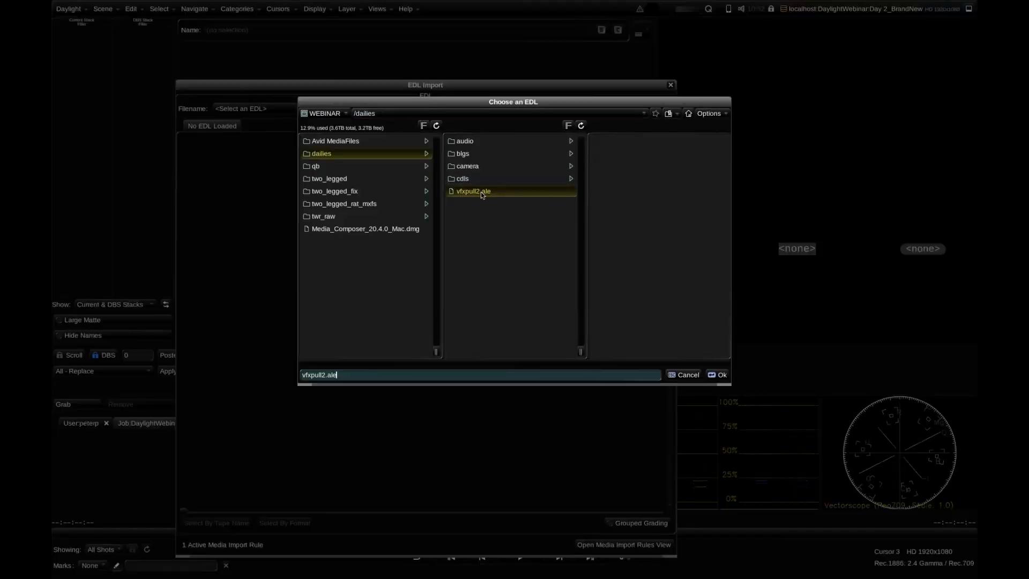
pyautogui.click(715, 375)
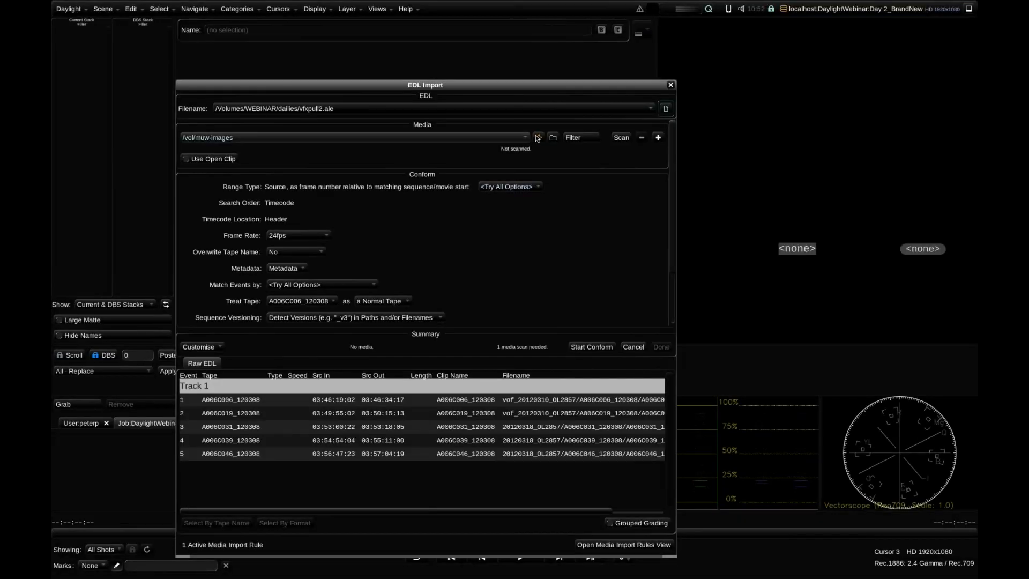
# Check the index and media path choices for /vol/muw-images in EDL Import, and move the dialog aside
pyautogui.click(539, 137)
pyautogui.click(543, 153)
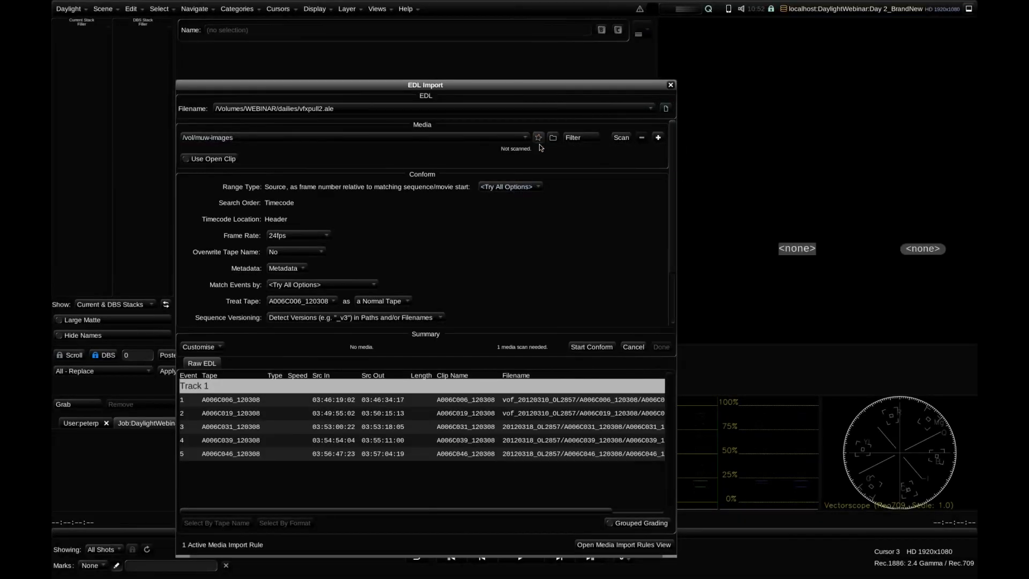
pyautogui.click(524, 138)
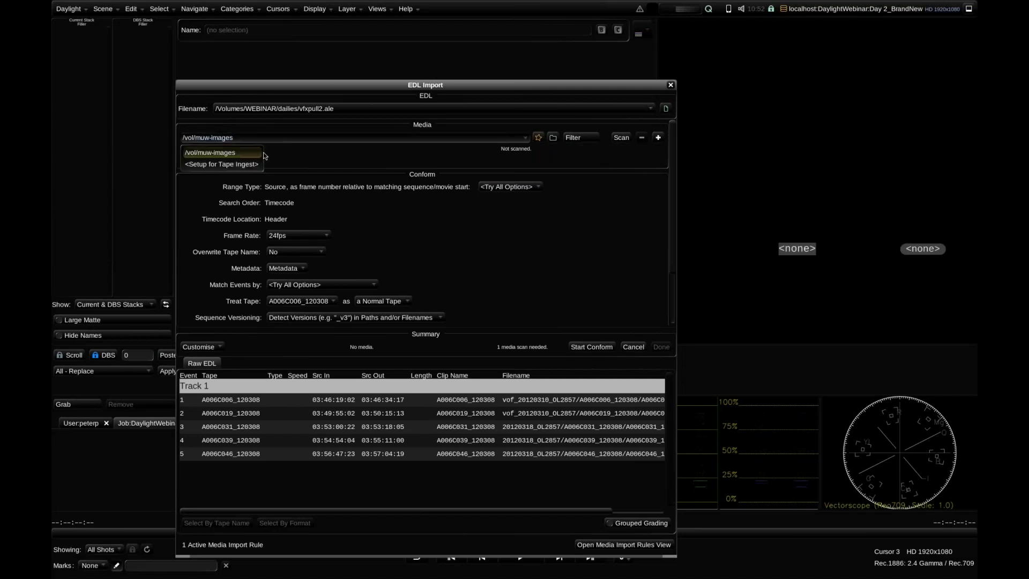
pyautogui.click(534, 101)
pyautogui.moveTo(528, 86); pyautogui.dragTo(424, 66)
# Open FLUX Manage and browse the muw cloud volume
pyautogui.click(378, 9)
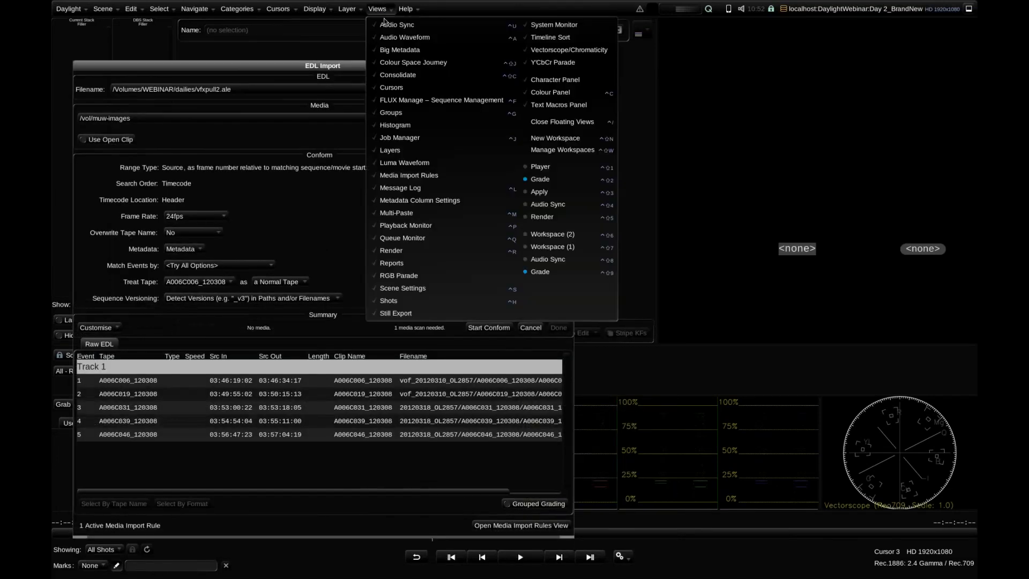
pyautogui.click(442, 100)
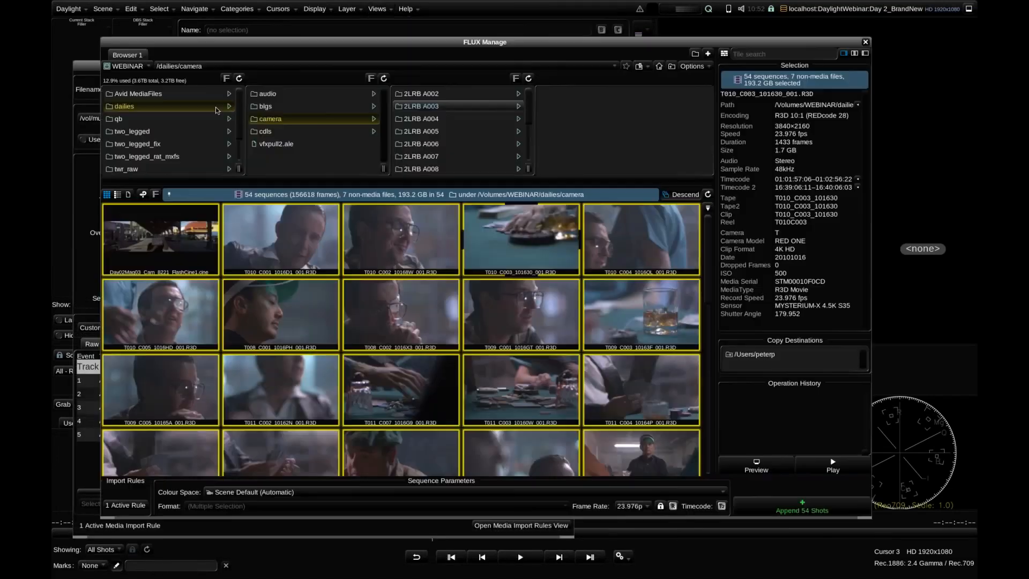
pyautogui.click(127, 66)
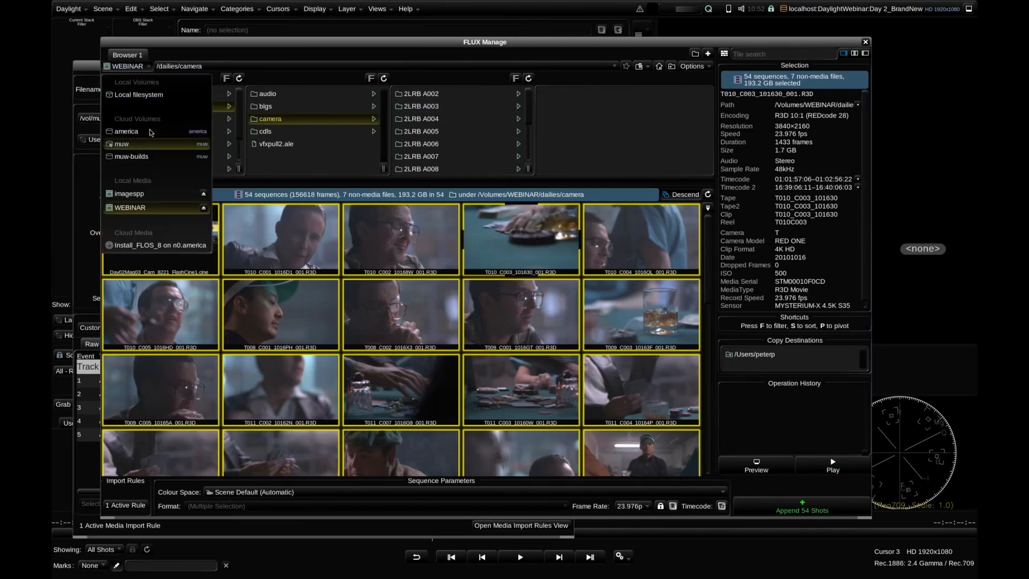
pyautogui.click(160, 144)
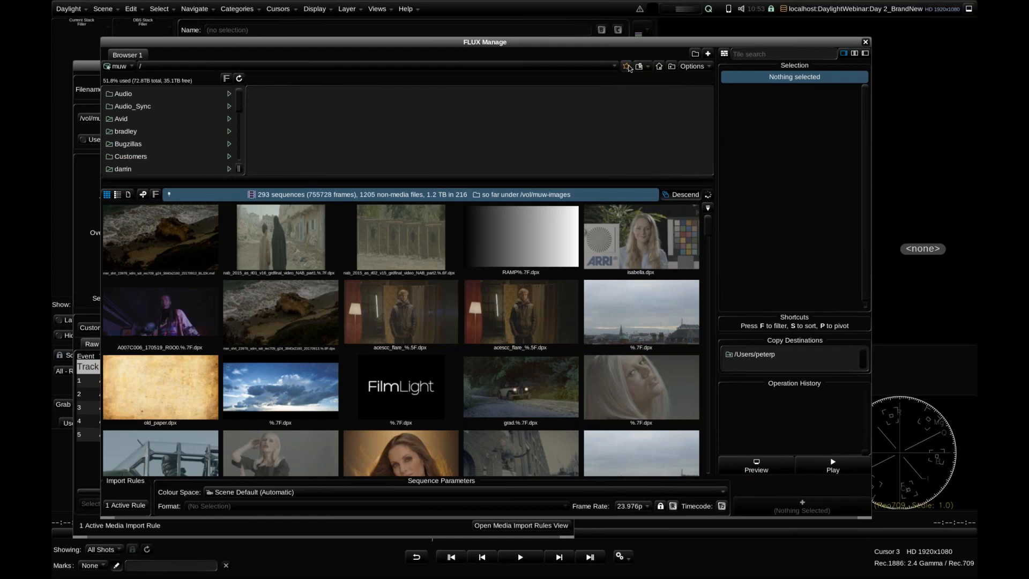
# Switch on index use for the muw volume, look through its listed sequences, and close FLUX Manage
pyautogui.click(626, 67)
pyautogui.click(636, 83)
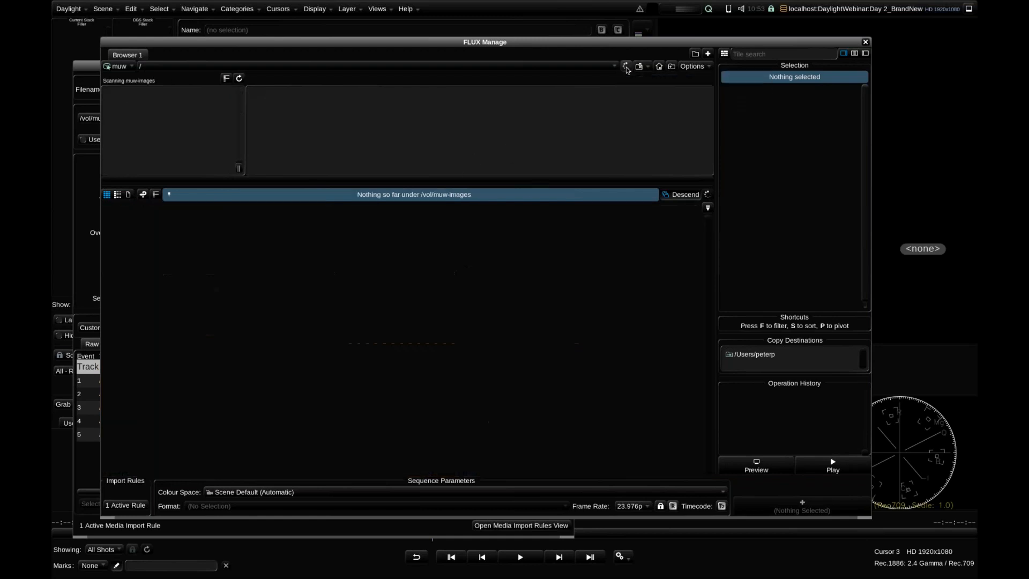
pyautogui.click(632, 83)
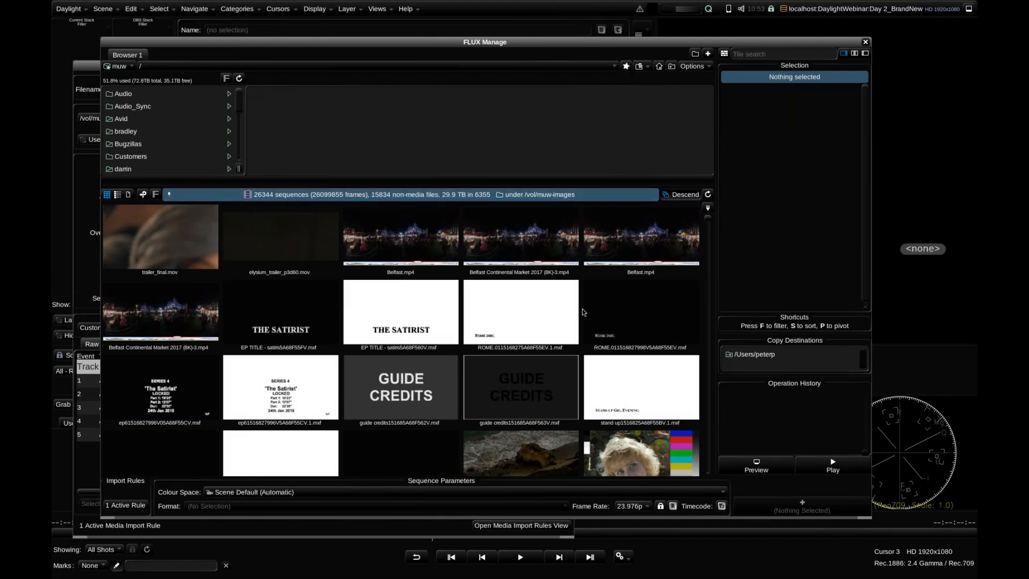
pyautogui.click(708, 232)
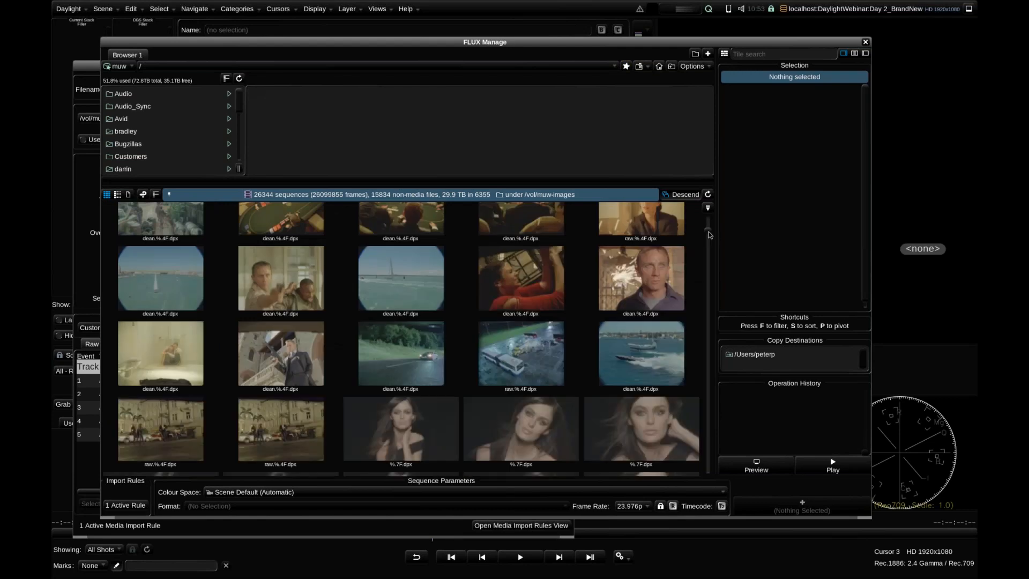
pyautogui.moveTo(709, 235); pyautogui.dragTo(709, 225)
pyautogui.click(866, 42)
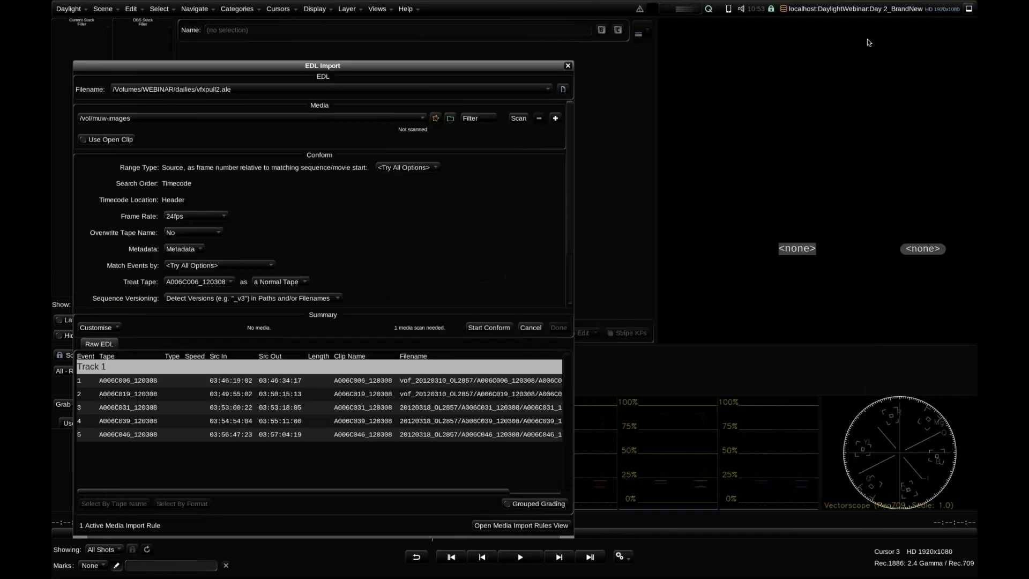
# Turn on index use where possible for the /vol/muw-images media path in EDL Import
pyautogui.click(535, 107)
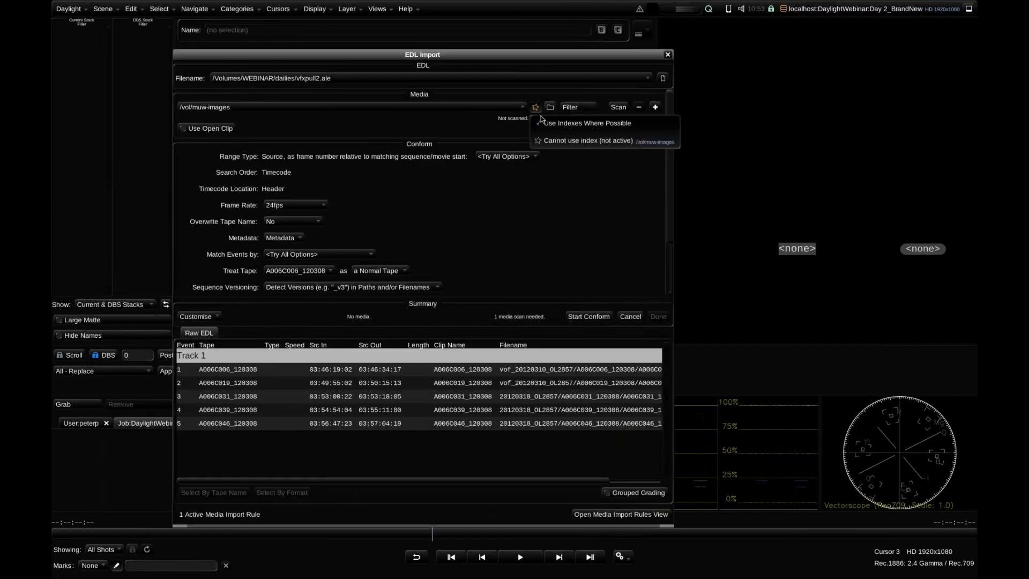
pyautogui.click(543, 123)
pyautogui.click(537, 109)
pyautogui.click(545, 123)
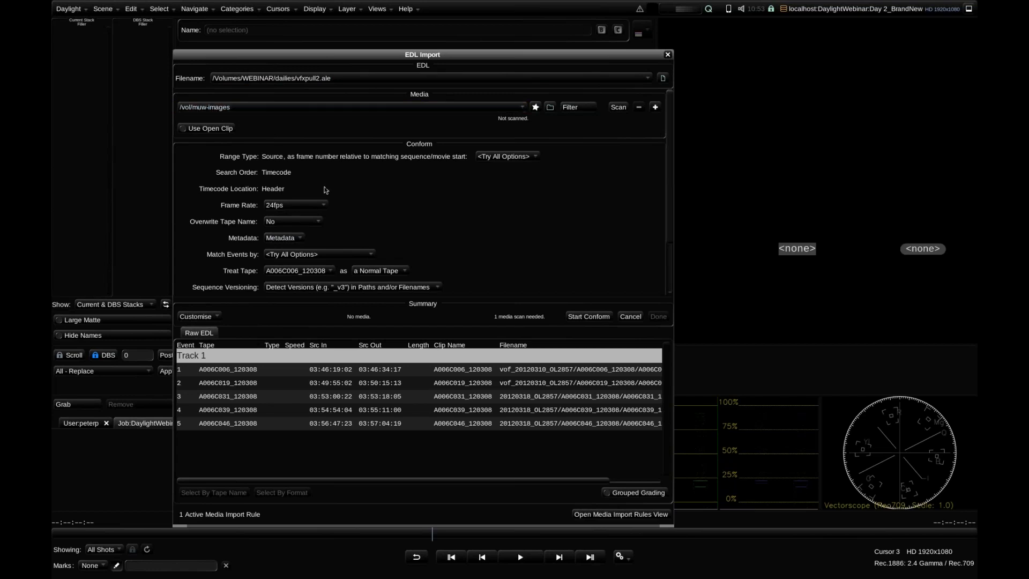
# Set event matching to Tape Name In Header/Metadata for the conform
pyautogui.click(308, 255)
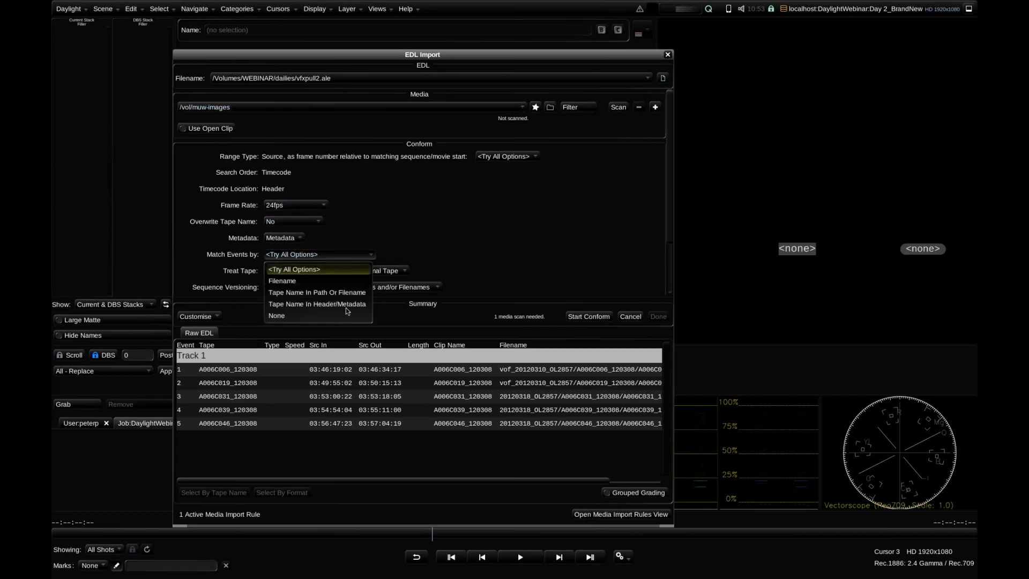
pyautogui.click(340, 293)
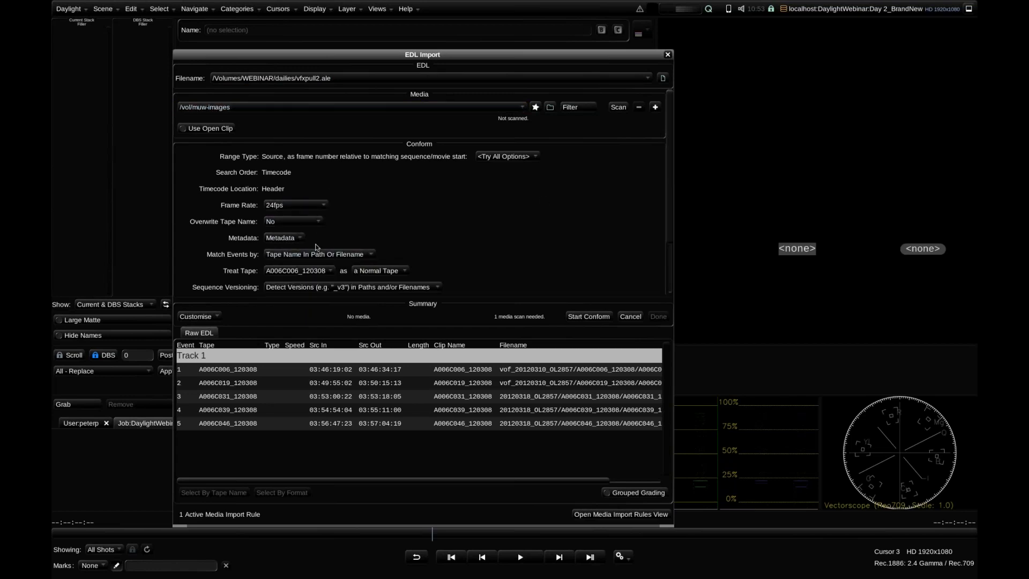
pyautogui.scroll(1, 322, 259)
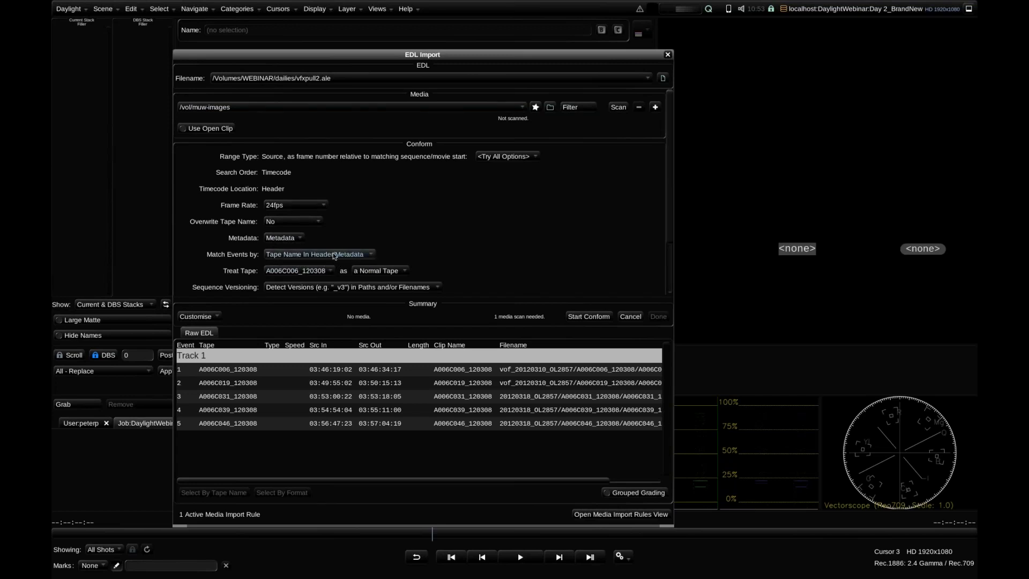
# Run the conform with the scene container changed to /vol/muw-images, review the matched events, and finish the import
pyautogui.click(592, 317)
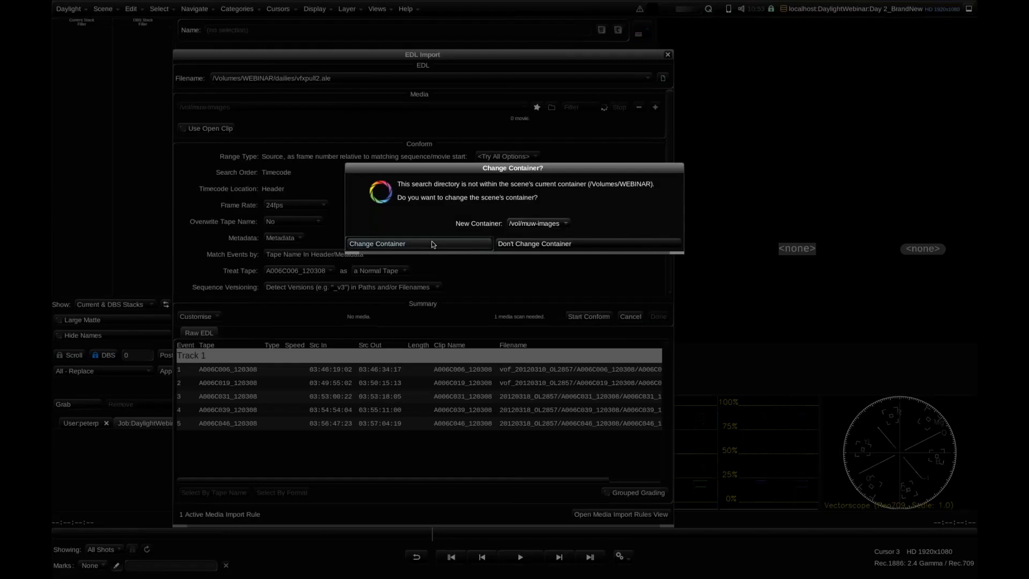
pyautogui.click(417, 243)
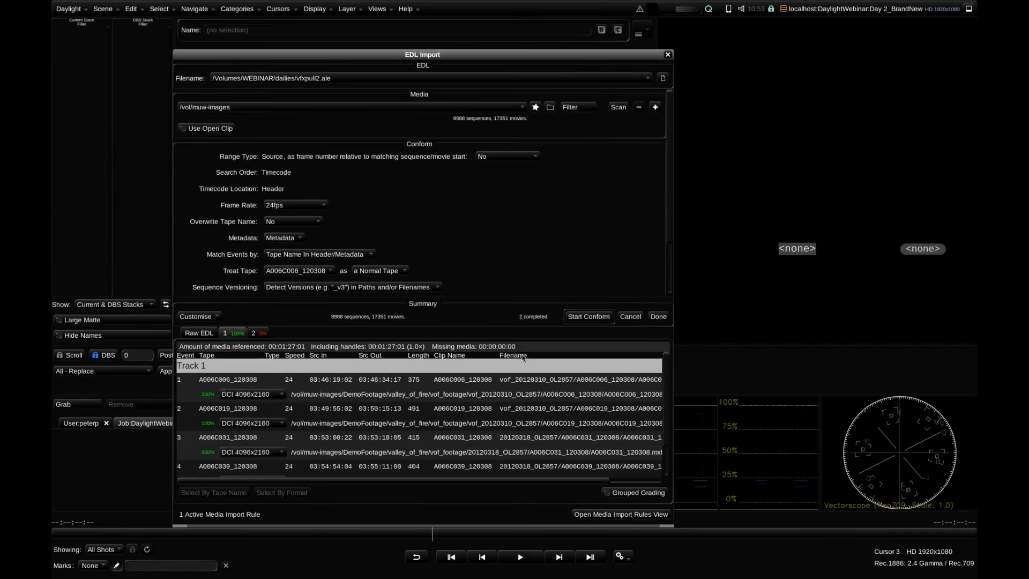
pyautogui.scroll(-3, 251, 375)
pyautogui.scroll(3, 250, 375)
pyautogui.click(658, 316)
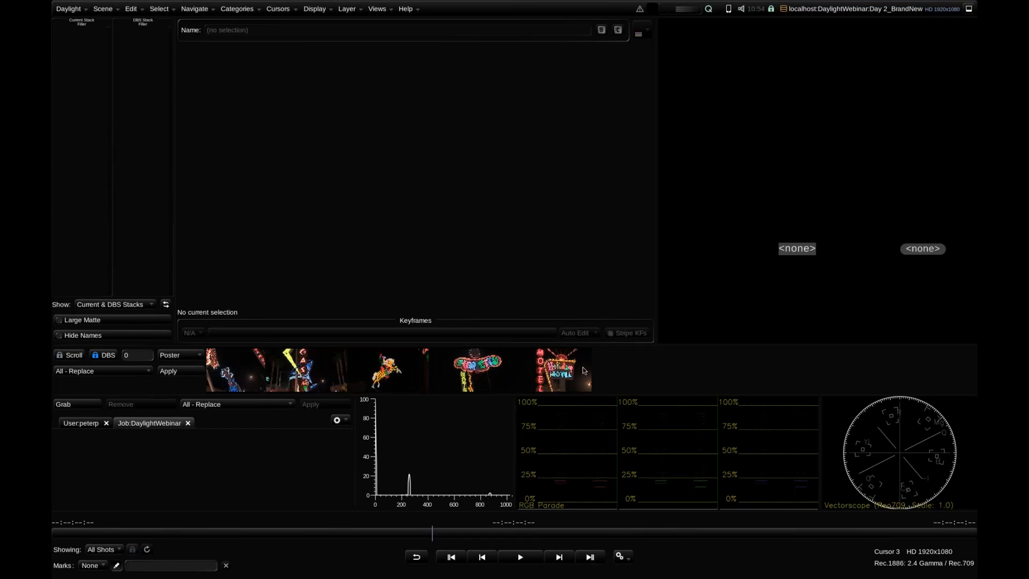
# Look through the conformed VFX pull shots in the cuts view, ending on the motel sign shot
pyautogui.moveTo(530, 369); pyautogui.dragTo(648, 368)
pyautogui.click(354, 370)
pyautogui.click(429, 370)
pyautogui.click(499, 370)
pyautogui.click(603, 368)
pyautogui.click(660, 366)
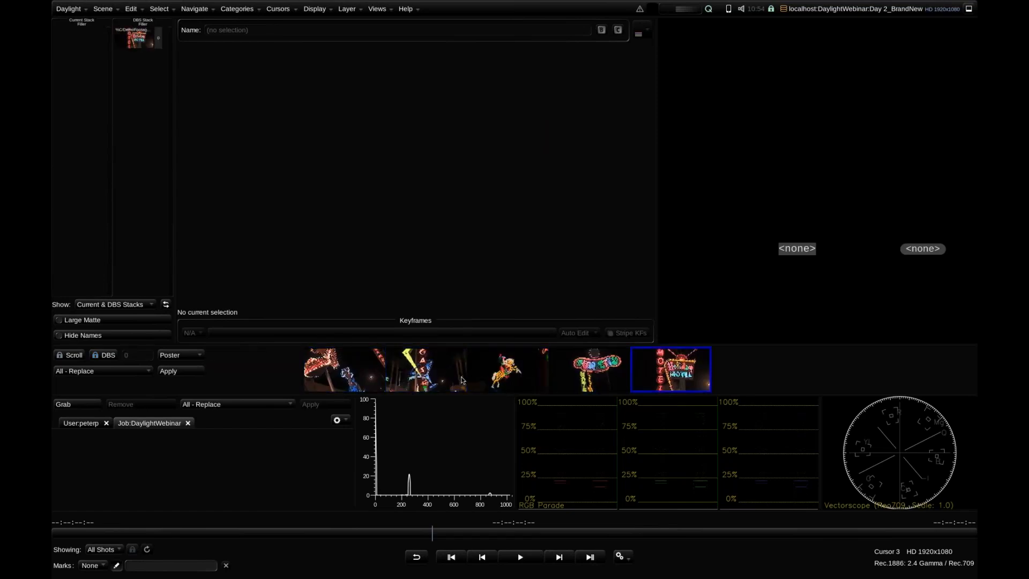
pyautogui.moveTo(462, 380); pyautogui.dragTo(503, 380)
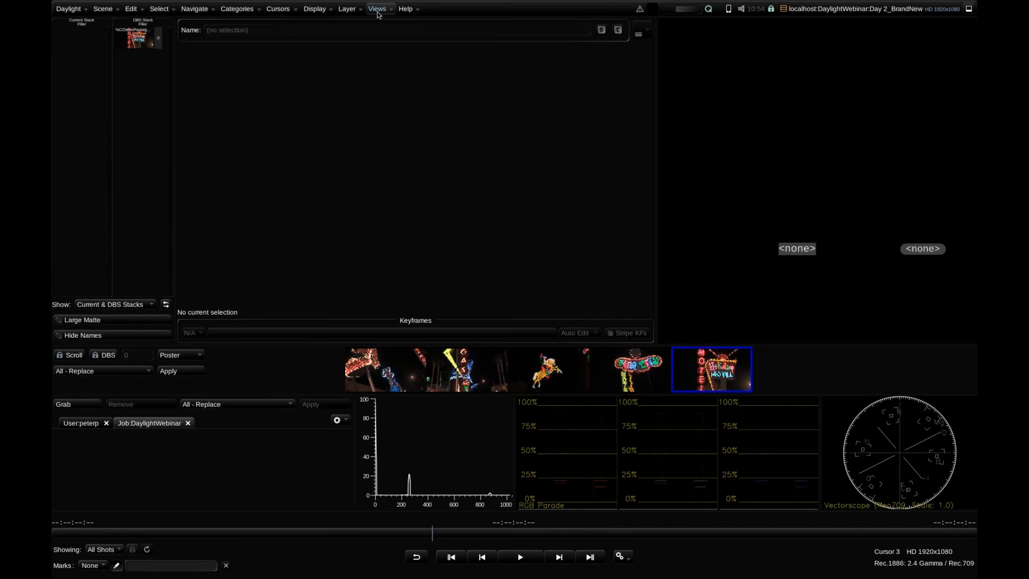
# Browse the indexed sequences under /vol/muw-images in FLUX Manage and close it
pyautogui.click(378, 9)
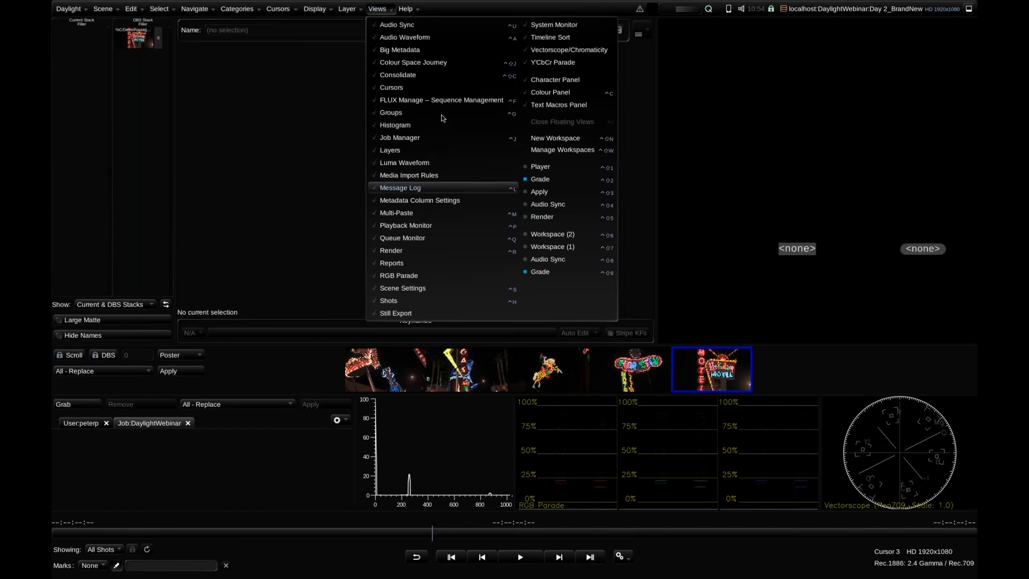
pyautogui.click(418, 99)
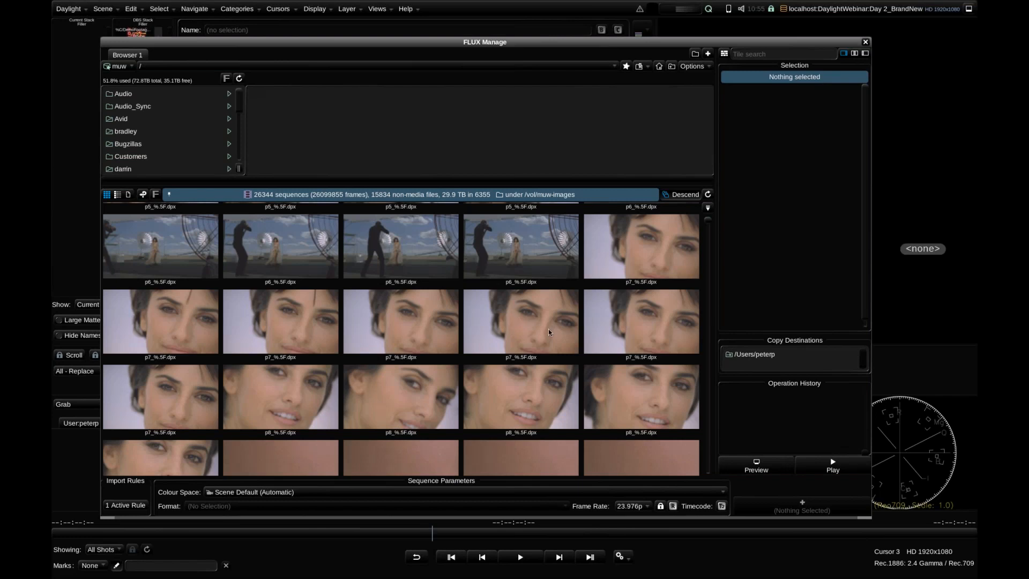
pyautogui.click(865, 42)
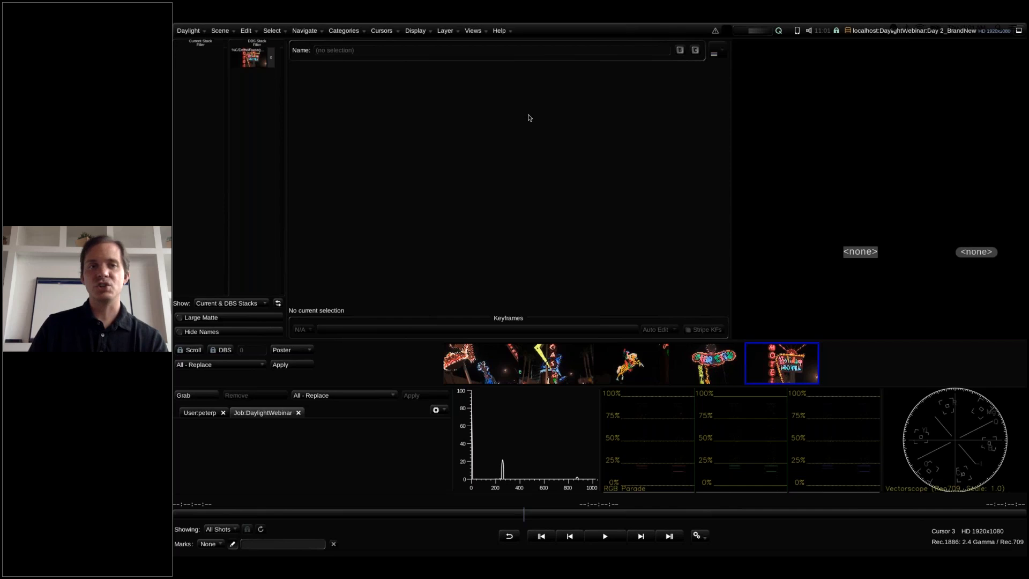
# Check the ALE format settings for exporting an EDL from the Shots view, cancel the export, and close the view
pyautogui.click(475, 31)
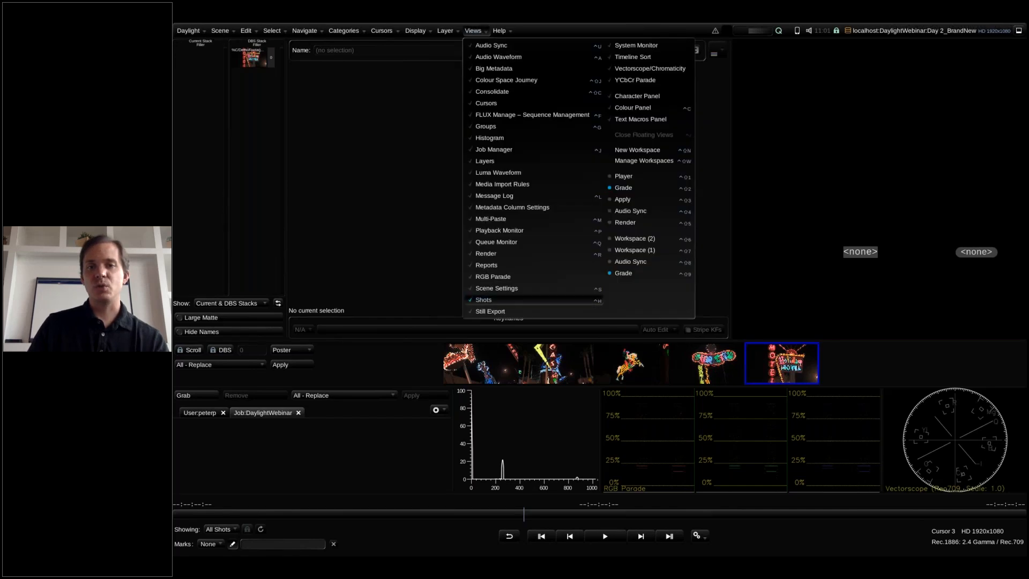
pyautogui.click(525, 301)
pyautogui.click(732, 137)
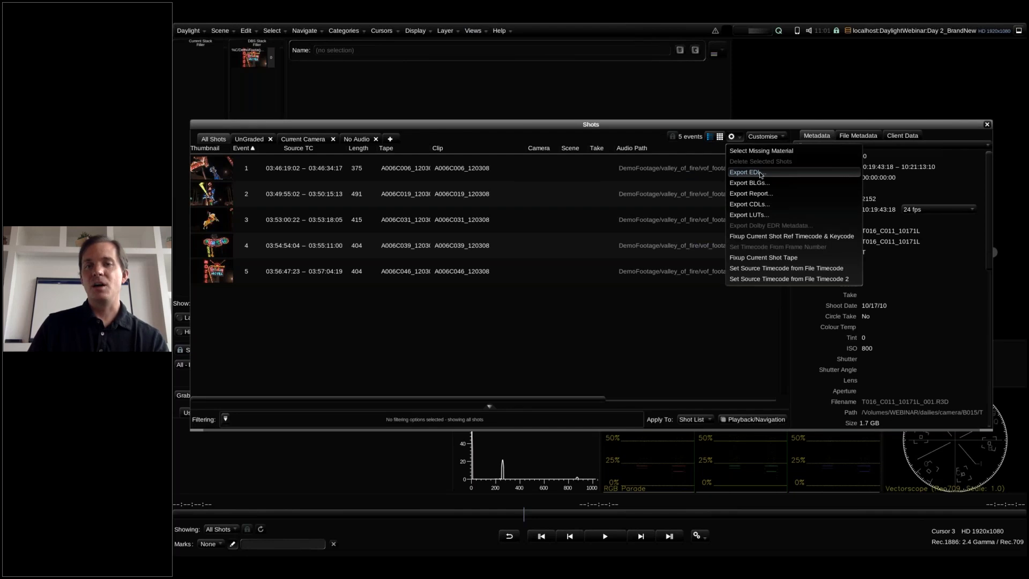
pyautogui.click(761, 173)
pyautogui.click(535, 146)
pyautogui.click(536, 180)
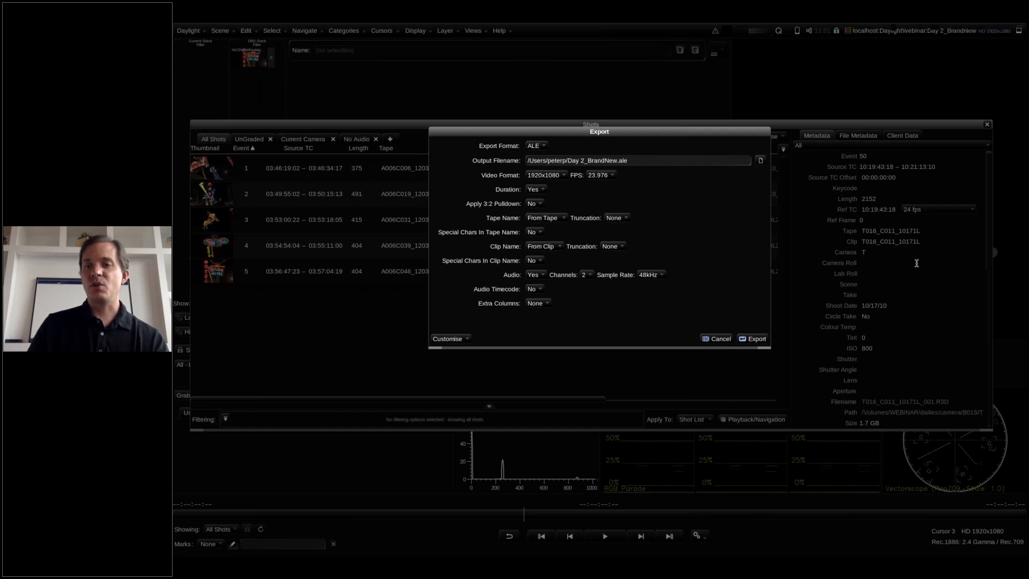
pyautogui.click(717, 339)
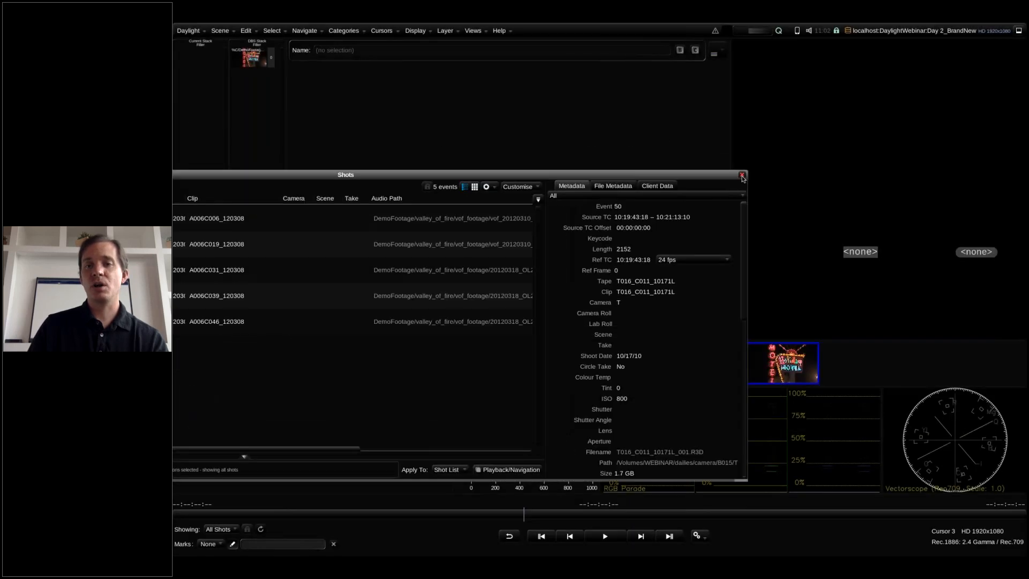
pyautogui.moveTo(709, 176); pyautogui.dragTo(809, 151)
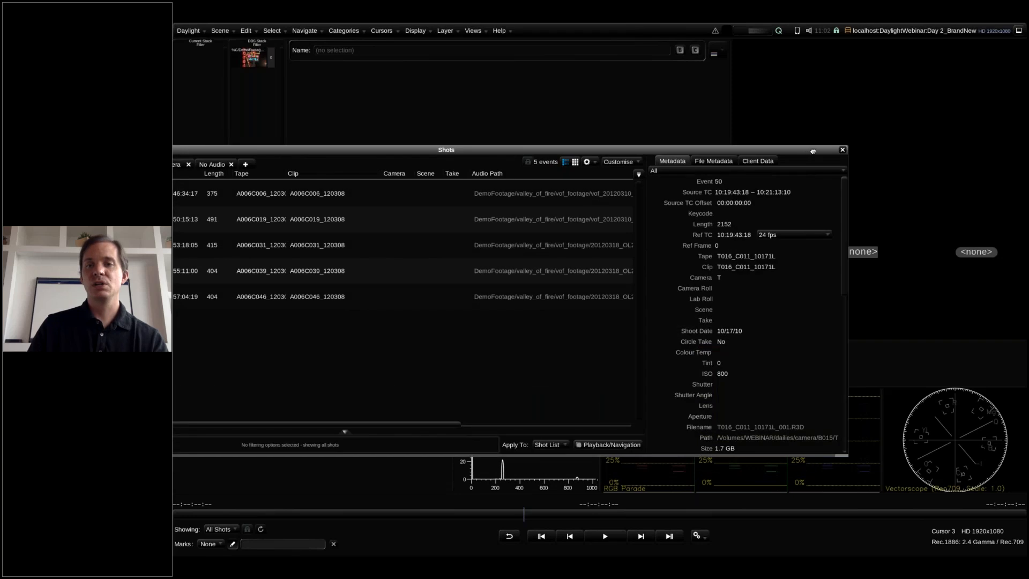
pyautogui.click(842, 150)
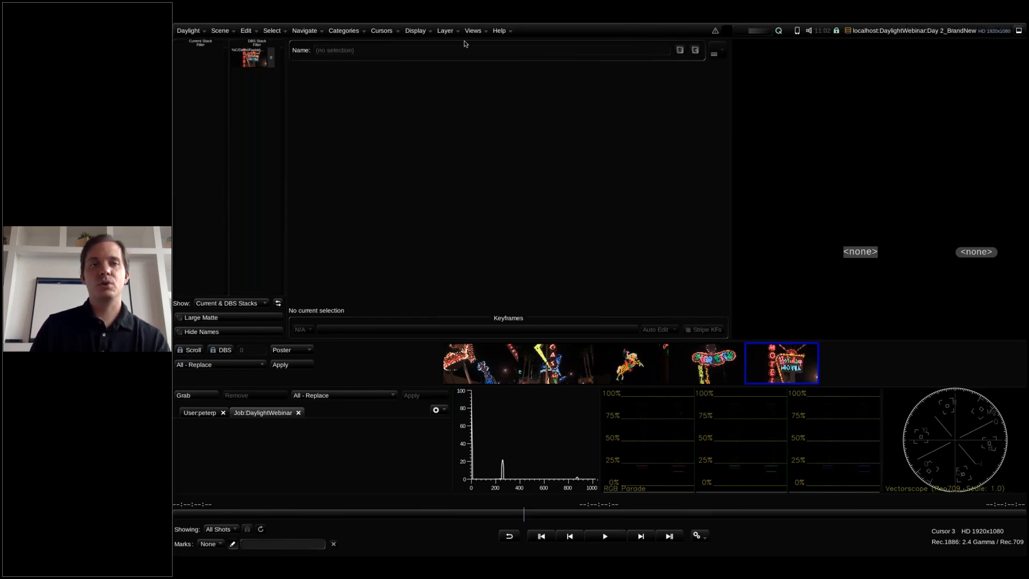
# Switch to the Audio Sync workspace and go to the Day 2 scene
pyautogui.click(473, 30)
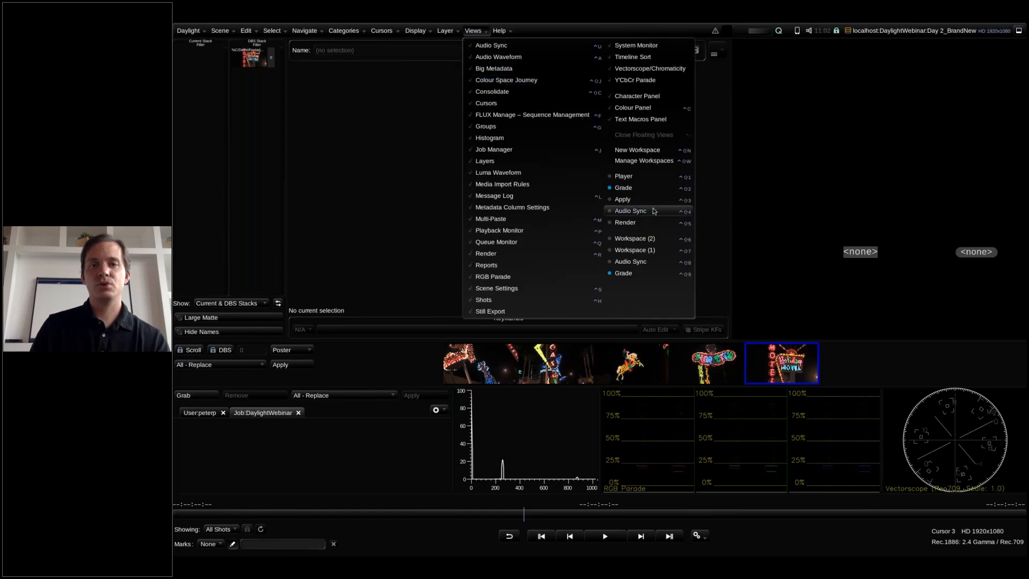
pyautogui.click(631, 212)
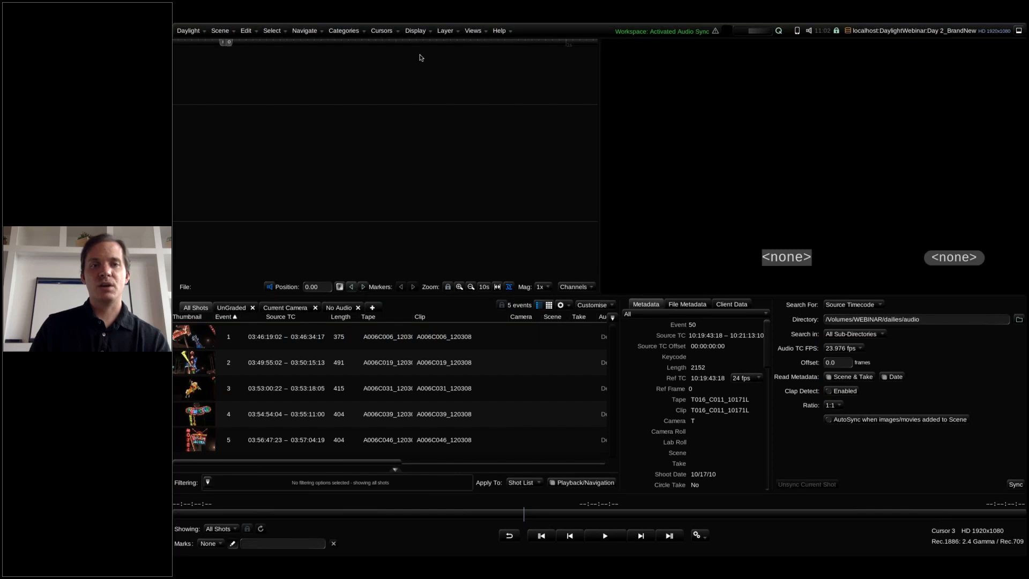
pyautogui.click(919, 31)
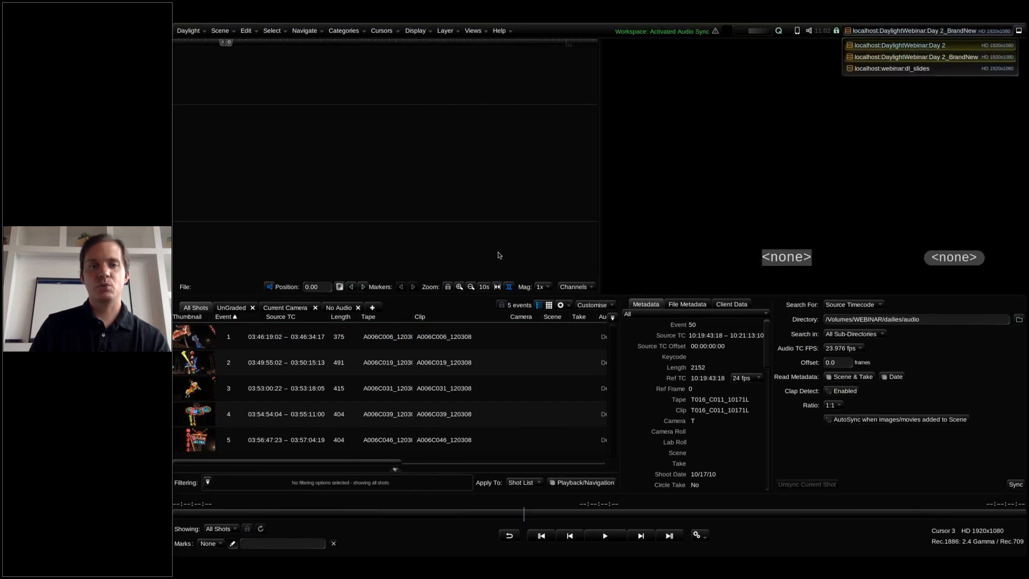
pyautogui.click(911, 47)
# Nudge the audio of shot A004_C001_1016AW forward to position -1600
pyautogui.click(362, 287)
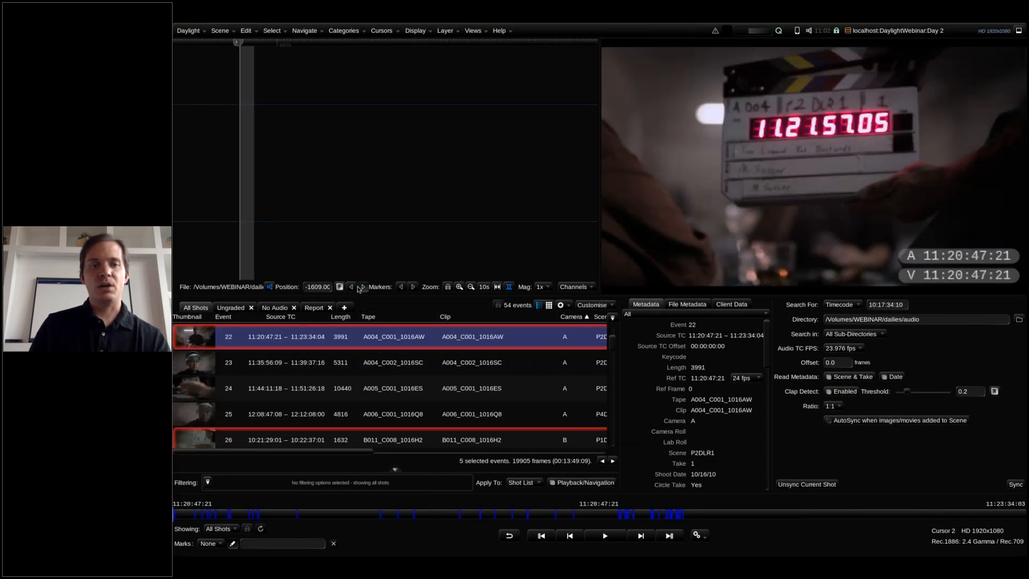
pyautogui.click(362, 287)
pyautogui.scroll(8, 315, 287)
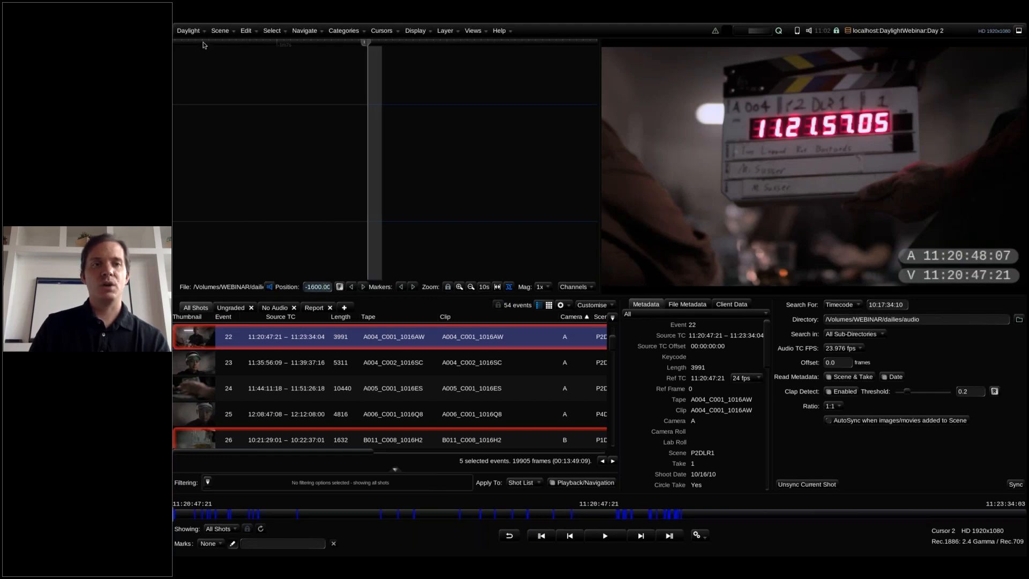
# Find the Audio Waveform nudge size in Preferences, reset it to 0.25 frames, and close Preferences
pyautogui.click(188, 31)
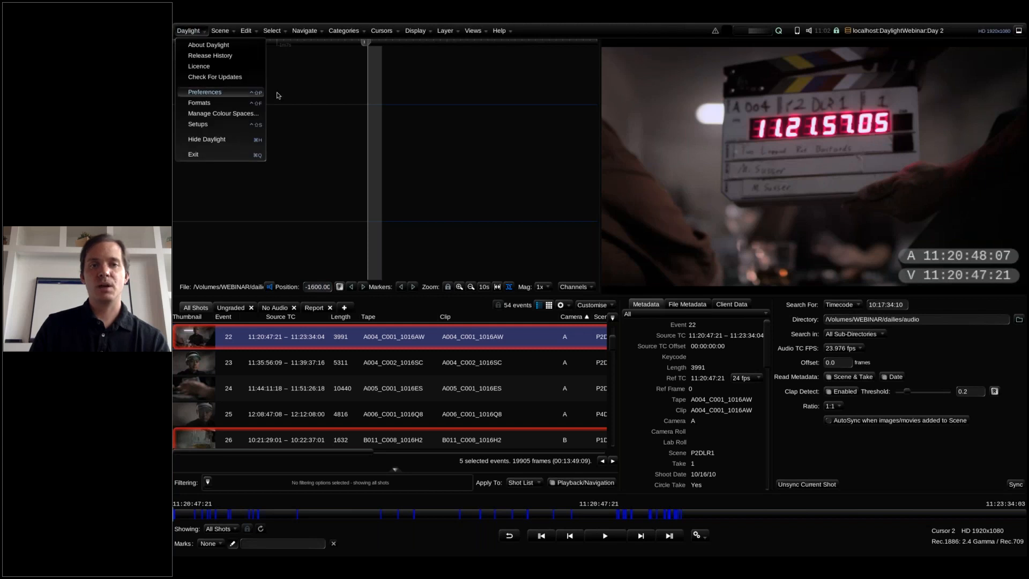
pyautogui.click(241, 93)
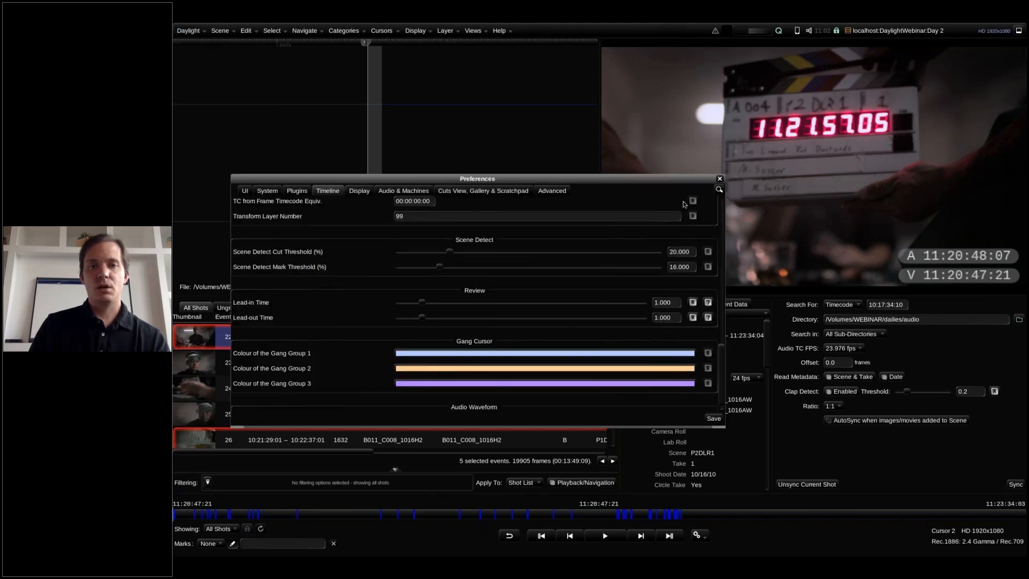
pyautogui.click(719, 189)
pyautogui.write('audio')
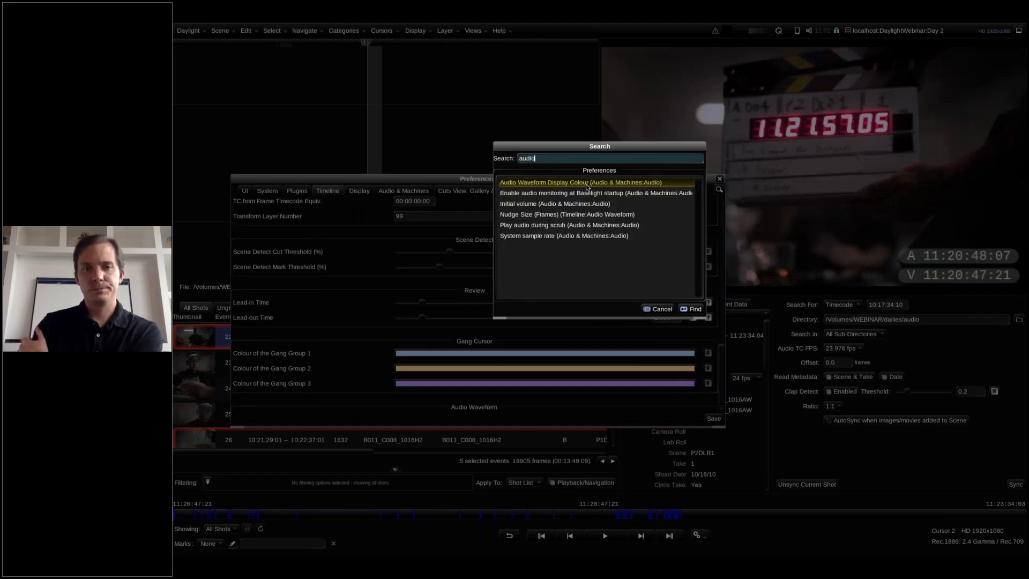
pyautogui.doubleClick(572, 214)
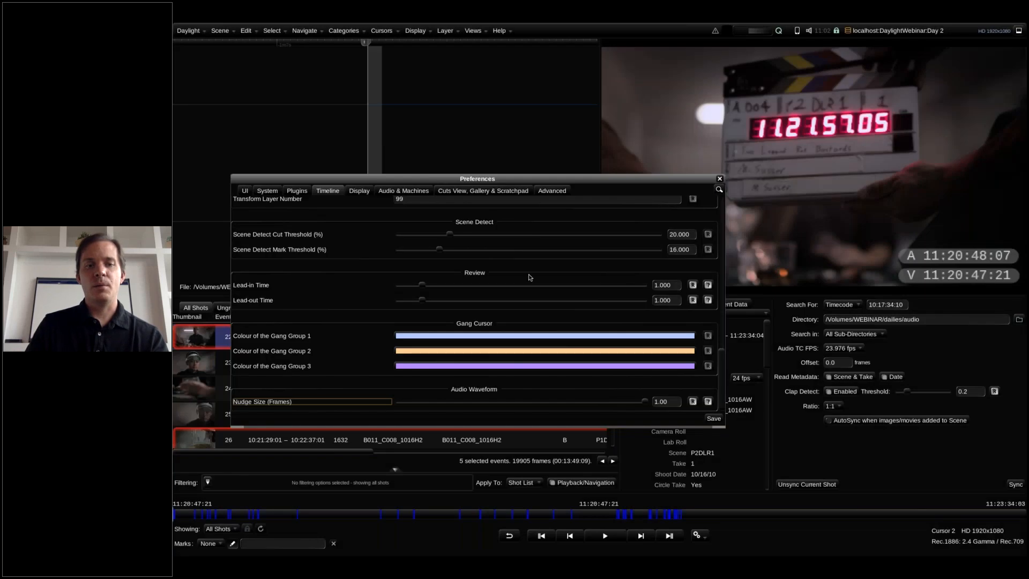
pyautogui.click(692, 401)
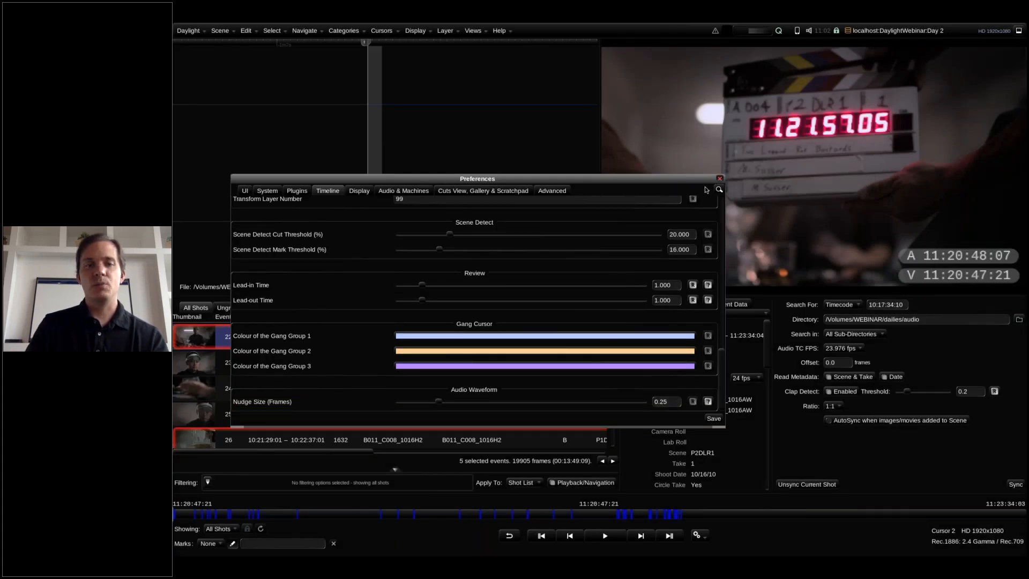
pyautogui.click(719, 178)
# Nudge the audio of shot A004_C001_1016AW in quarter-frame steps to position -1597.75
pyautogui.click(361, 288)
pyautogui.click(361, 288)
pyautogui.click(362, 288)
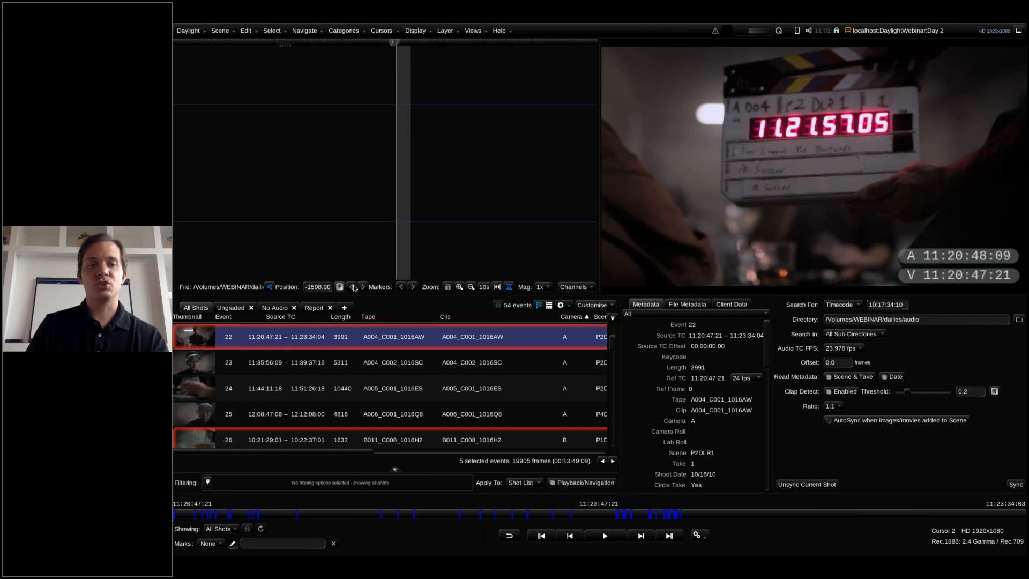
pyautogui.click(363, 287)
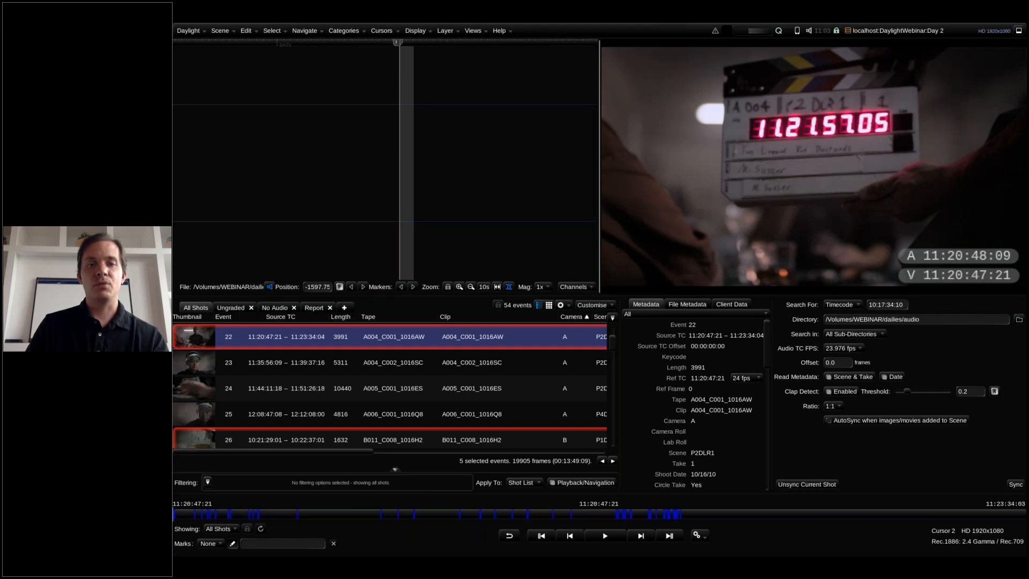
# Widen the audio waveform view, slide the shot's audio to about -1591.65, and open its position value for editing
pyautogui.moveTo(600, 225); pyautogui.dragTo(643, 225)
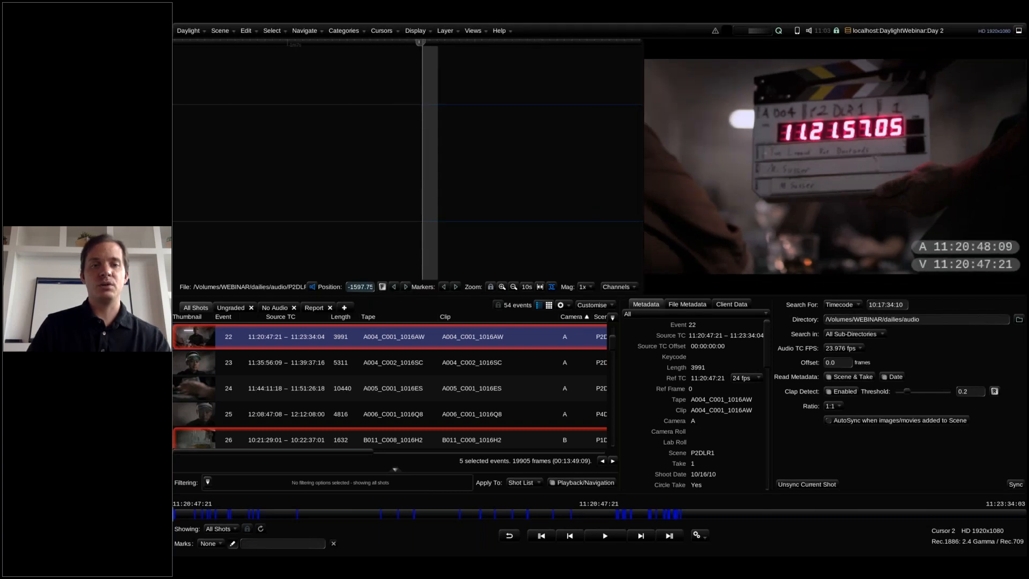
pyautogui.click(382, 287)
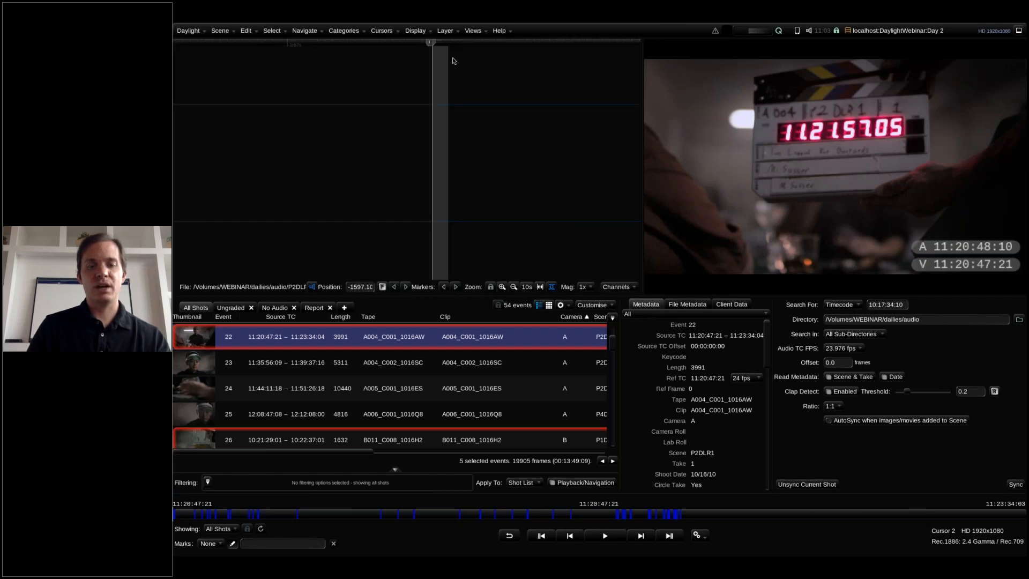
pyautogui.moveTo(438, 45)
pyautogui.mouseDown()
pyautogui.moveTo(406, 49)
pyautogui.moveTo(514, 72)
pyautogui.moveTo(490, 75)
pyautogui.moveTo(480, 94)
pyautogui.mouseUp()
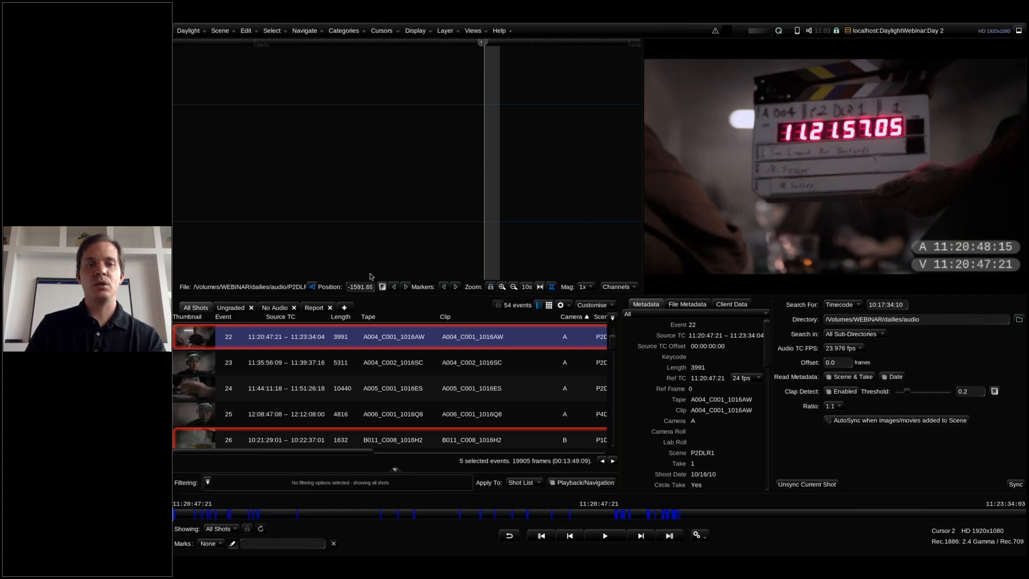
pyautogui.click(360, 287)
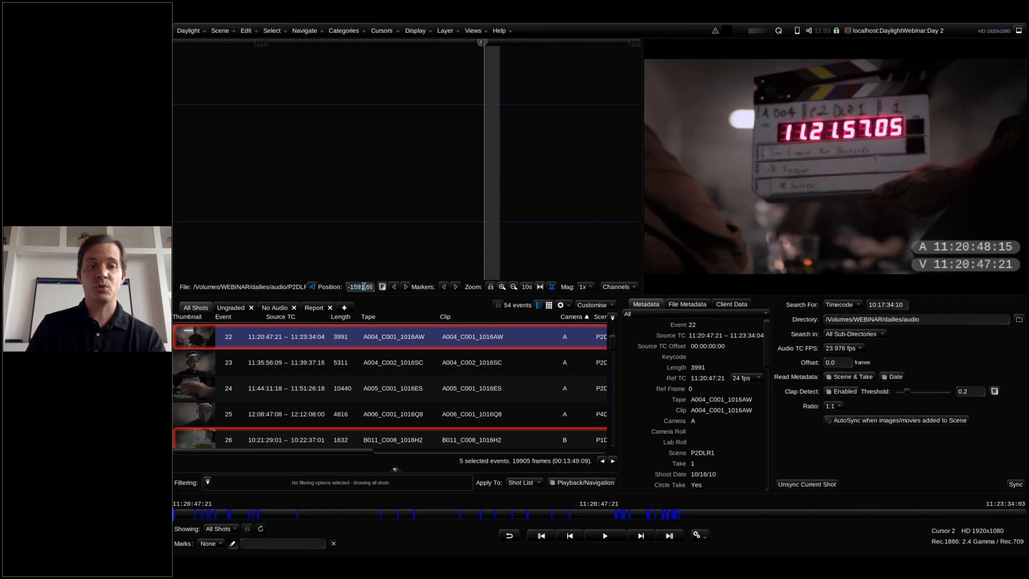